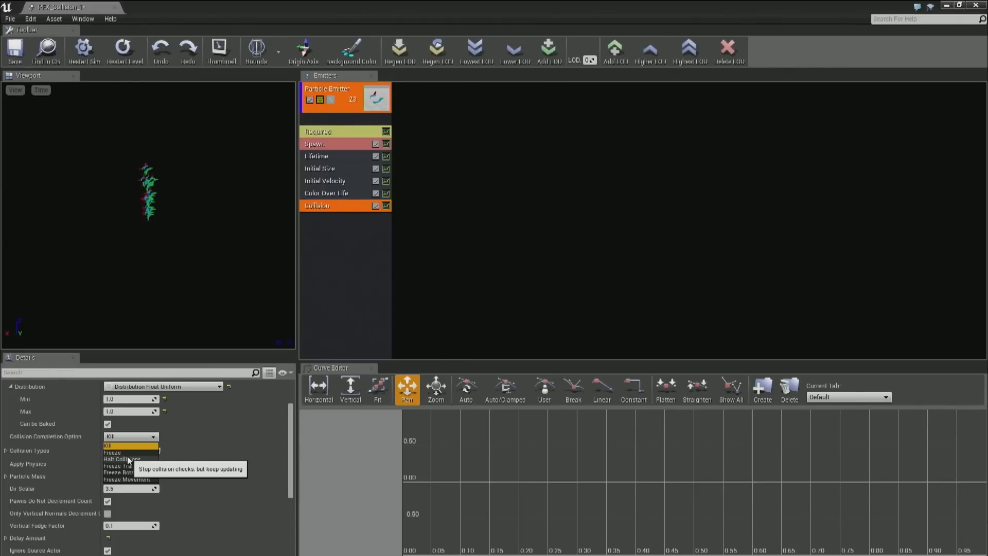
Review the Collision module's completion, physics, decrement, delay and performance settings.
click(46, 466)
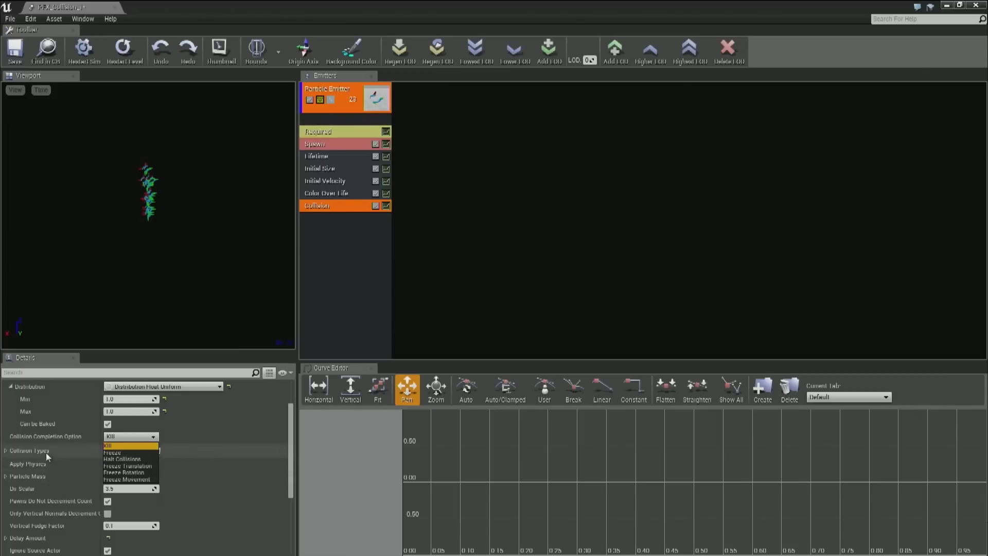
scroll(114, 485, down, 4)
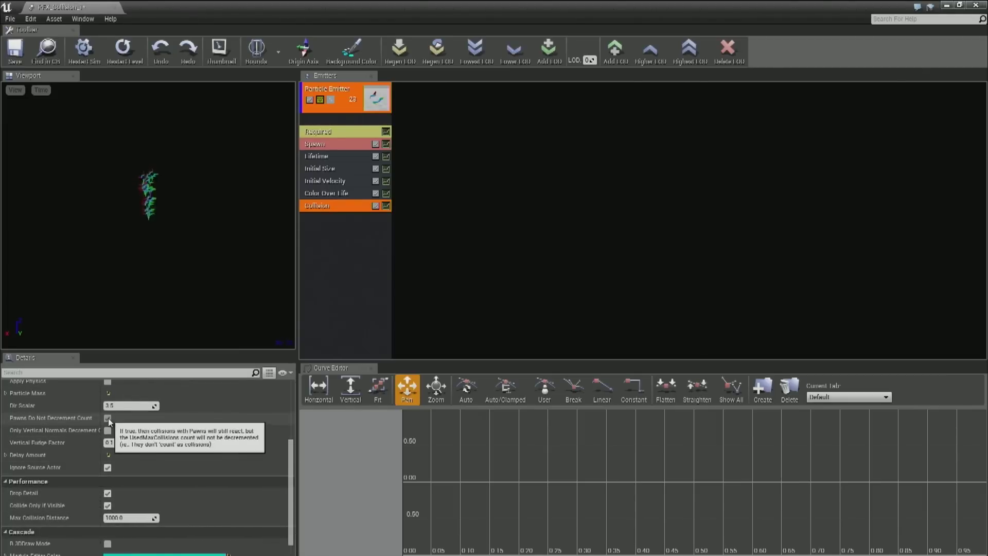
scroll(110, 434, up, 1)
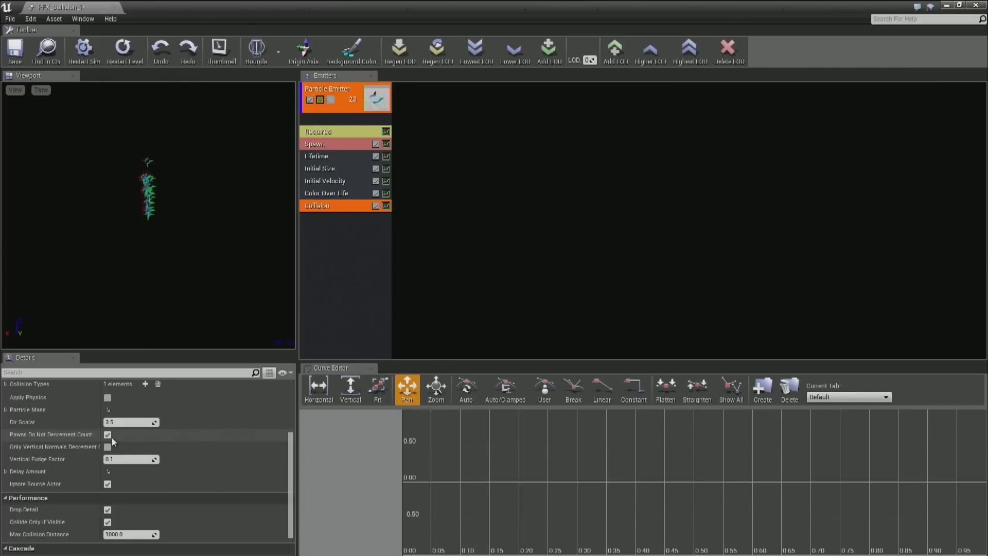
scroll(113, 445, up, 2)
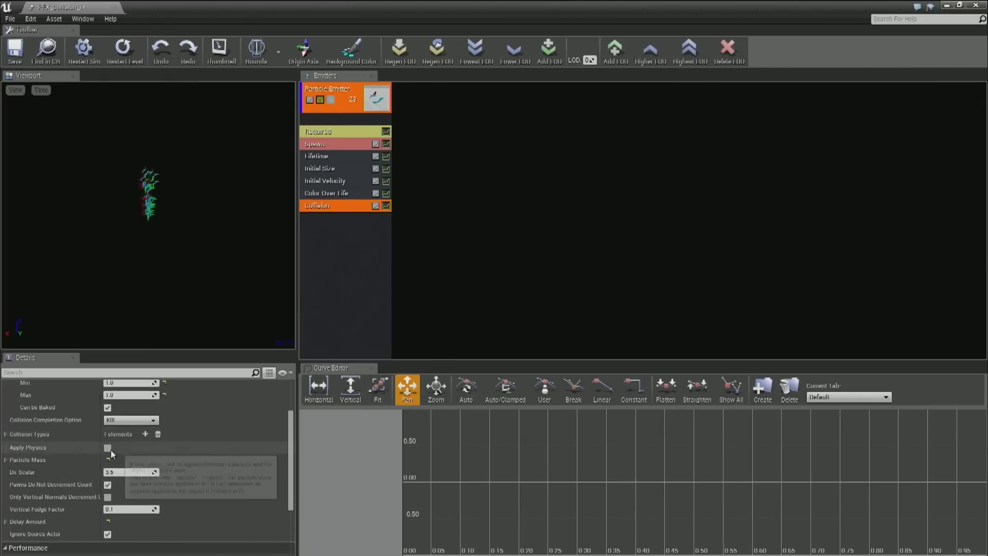
scroll(111, 453, up, 1)
scroll(111, 455, down, 1)
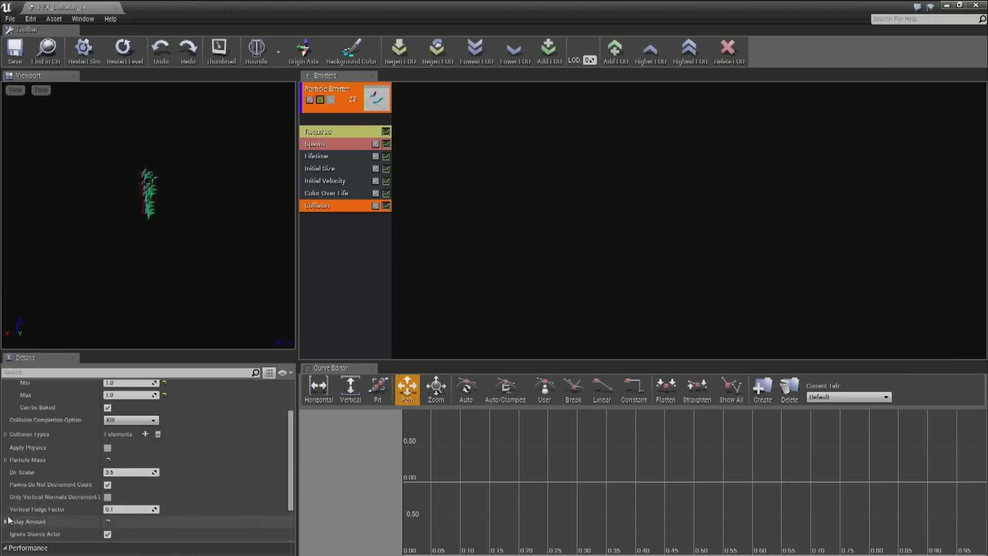
scroll(48, 504, down, 3)
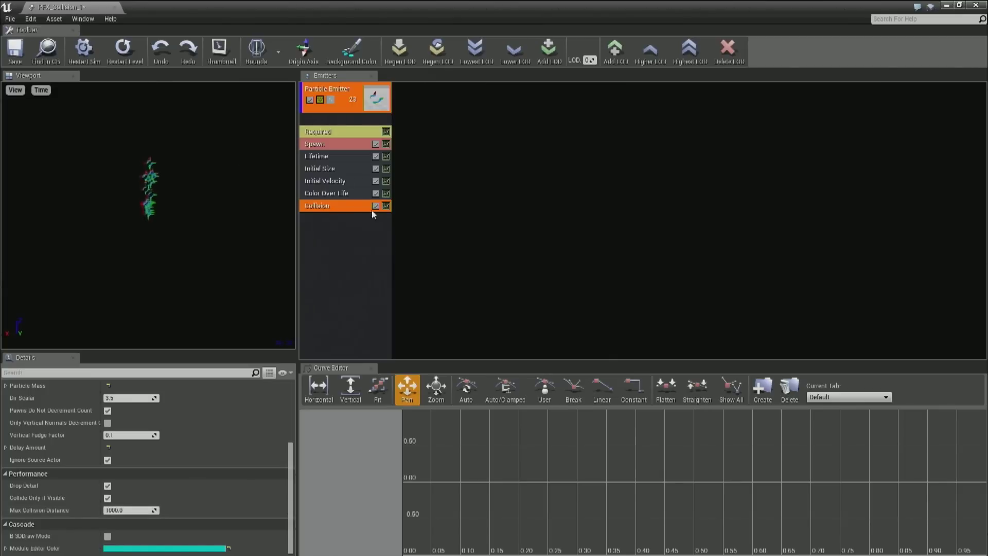
Add an Acceleration module to the particle emitter and select it.
right_click(361, 252)
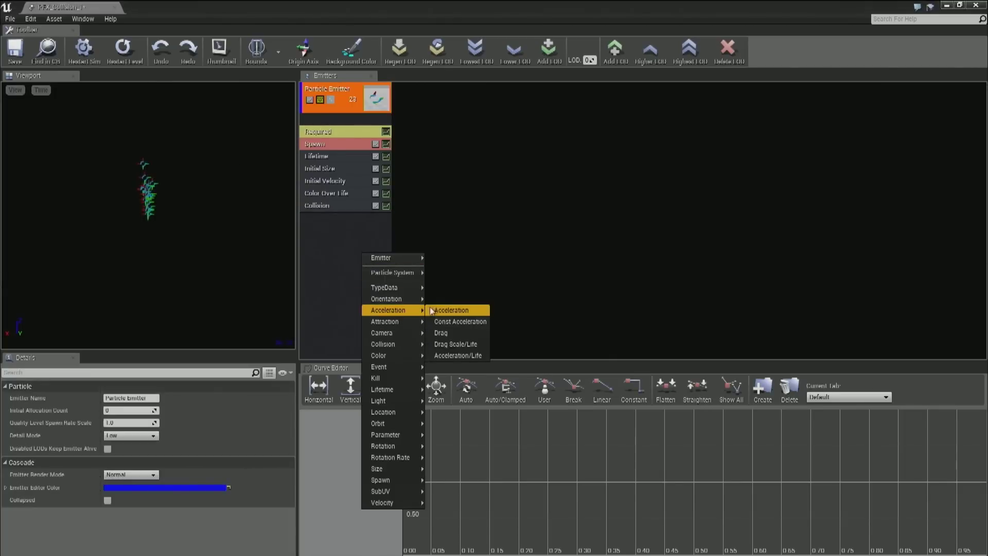
click(435, 310)
click(330, 218)
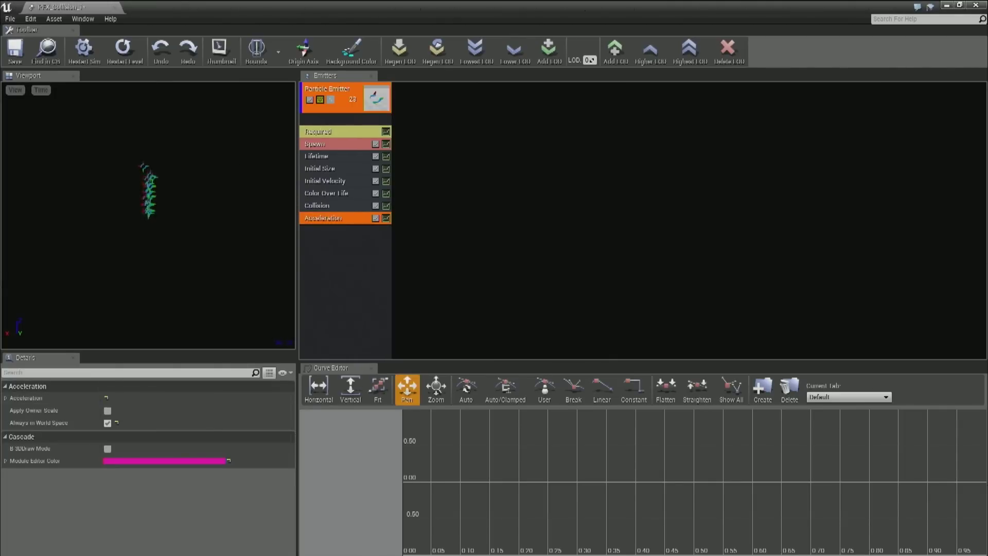
Change the Acceleration distribution to Distribution Vector Constant and set its Z value to -500.
click(6, 398)
click(11, 410)
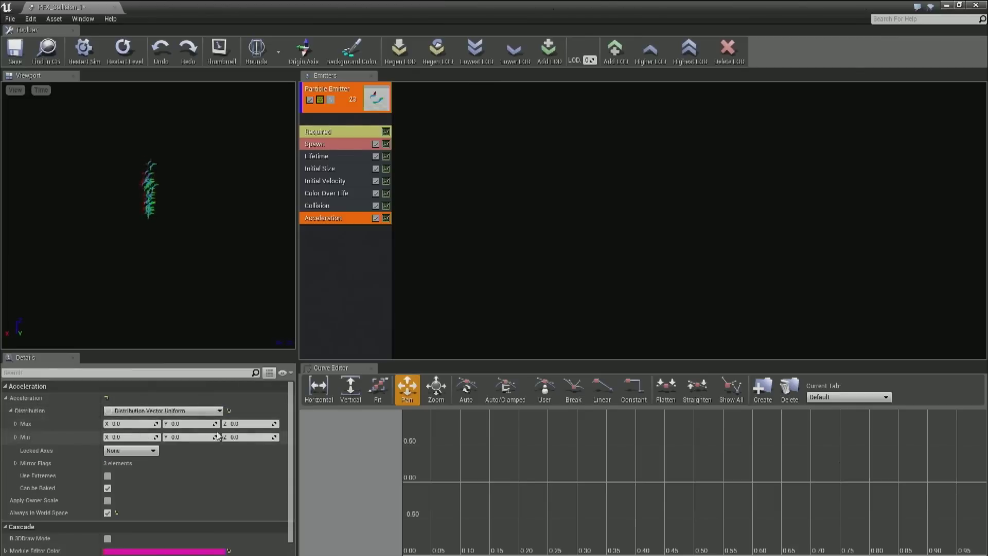
click(196, 411)
click(225, 430)
click(242, 423)
text(500)
key(Return)
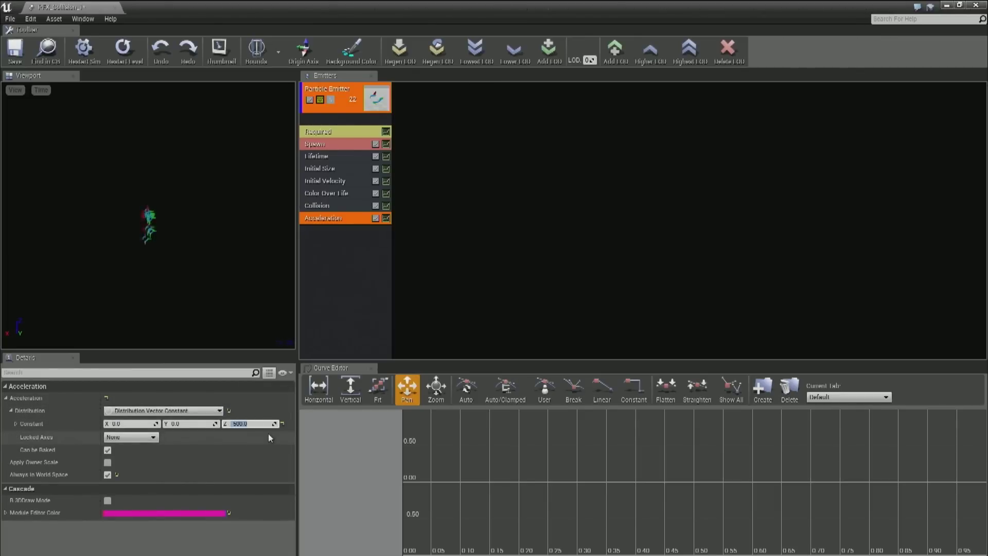
Move the particle editor window aside to uncover the level viewport and the PFX_Collision_1 asset.
drag(206, 3, 698, 182)
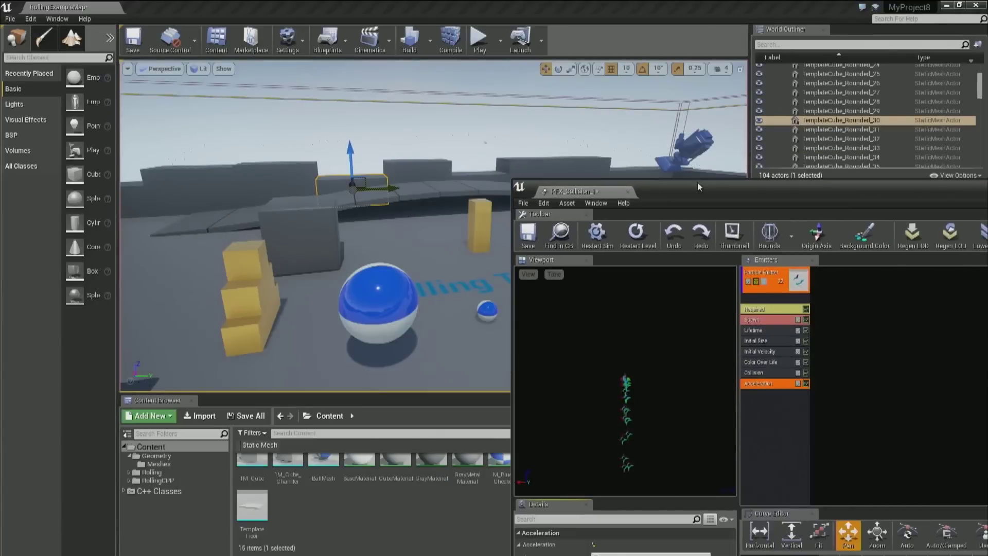
click(345, 516)
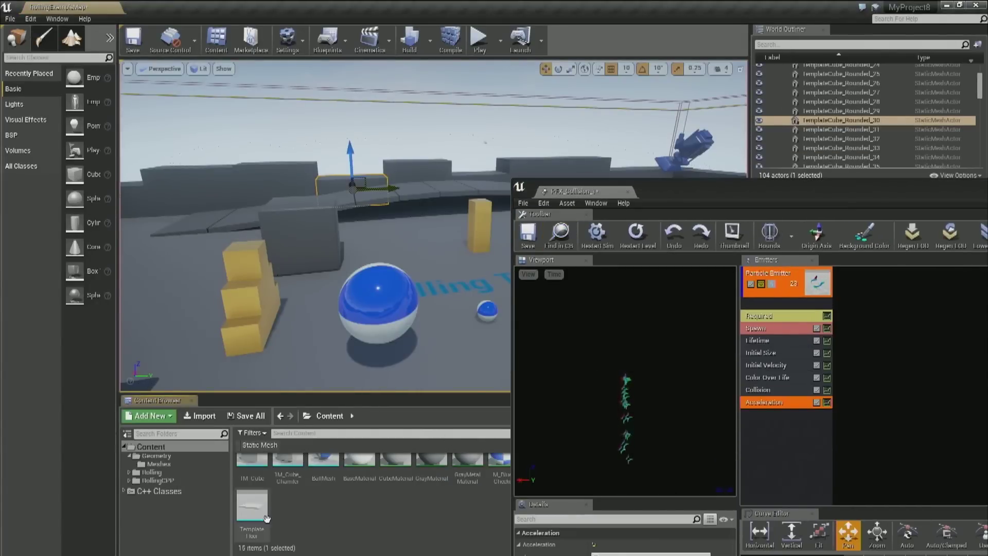
click(552, 252)
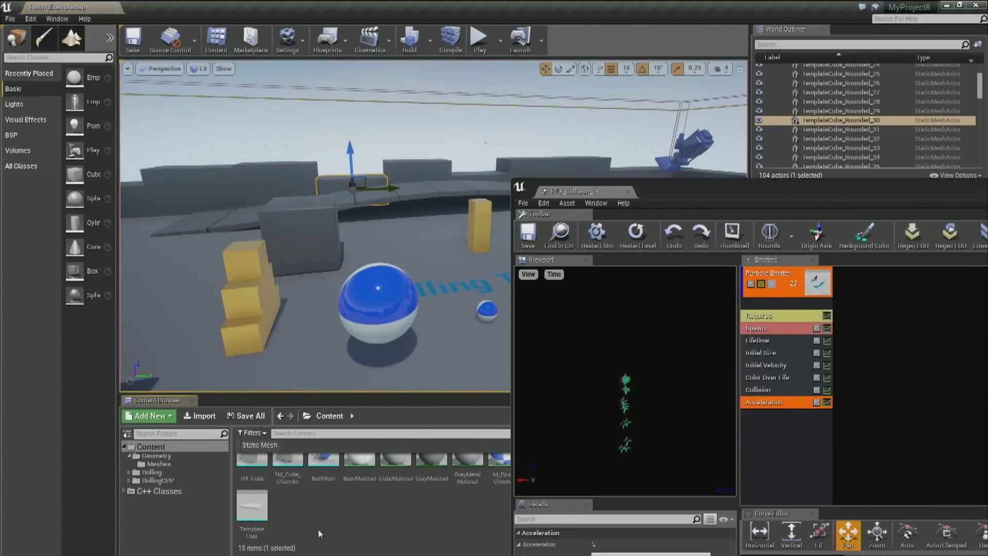
drag(727, 190, 888, 73)
Place the PFX_Collision_1 particle system in the level and adjust its height above the floor.
drag(622, 485, 548, 325)
middle_drag(547, 325, 564, 381)
mouse_move(453, 206)
right_down()
mouse_move(459, 232)
mouse_move(453, 206)
right_up()
drag(405, 155, 405, 67)
right_drag(406, 154, 360, 118)
right_drag(463, 247, 412, 237)
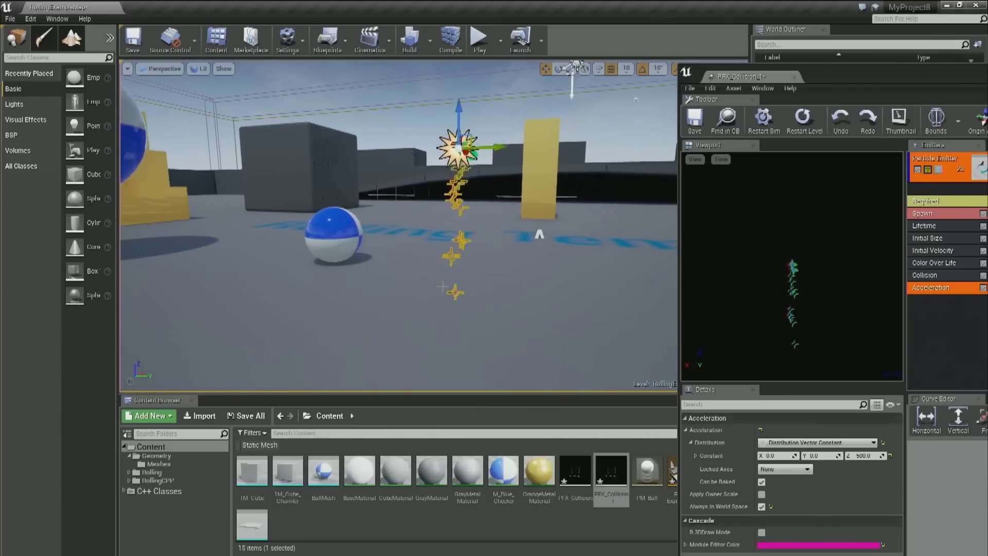
drag(459, 111, 458, 137)
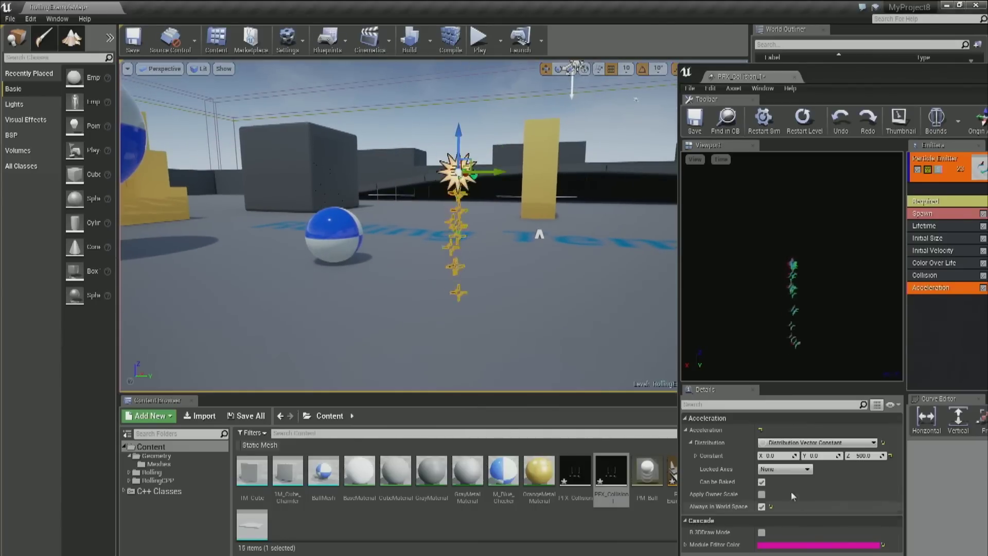
In the Collision module, change Max Collisions to Distribution Float Constant with a value of 3.
click(932, 276)
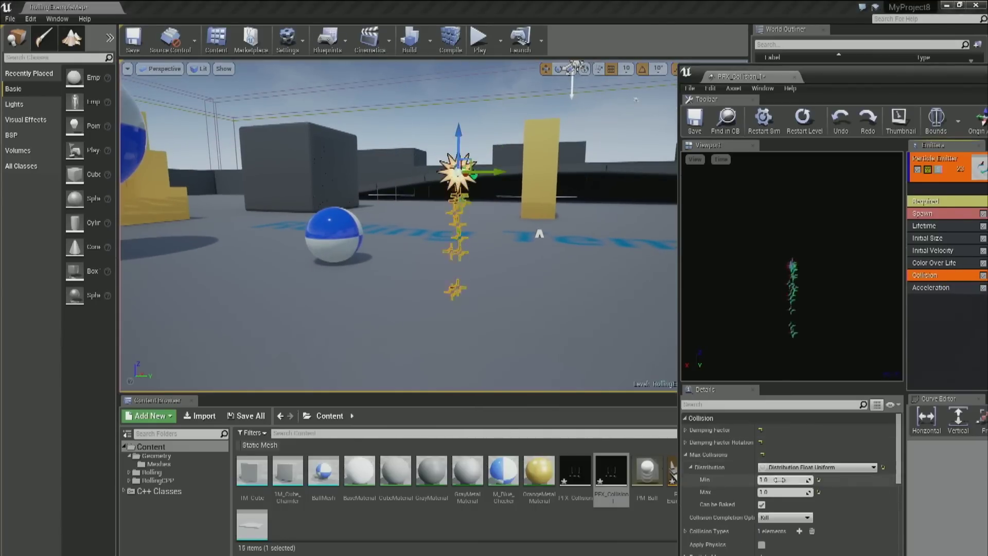
click(686, 455)
click(791, 467)
click(796, 486)
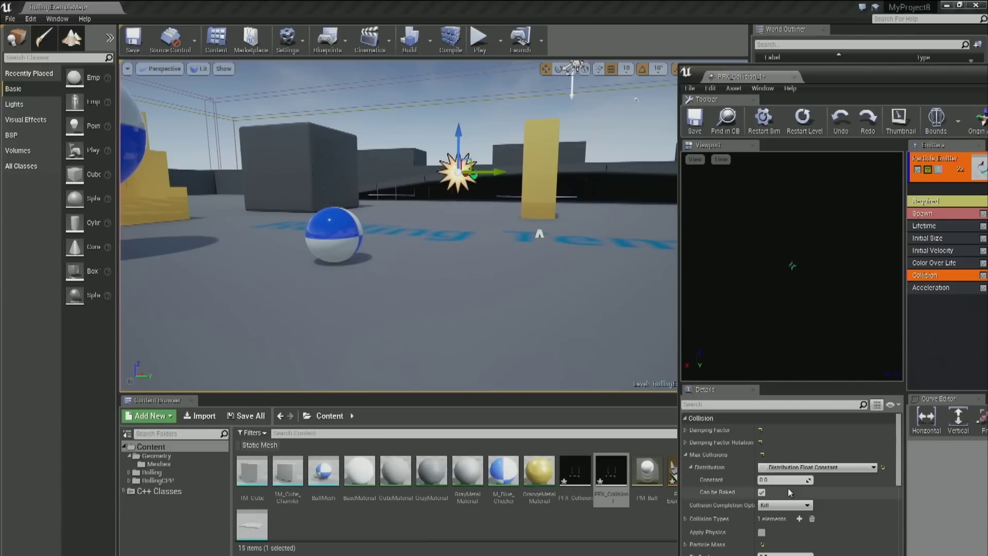
text(3)
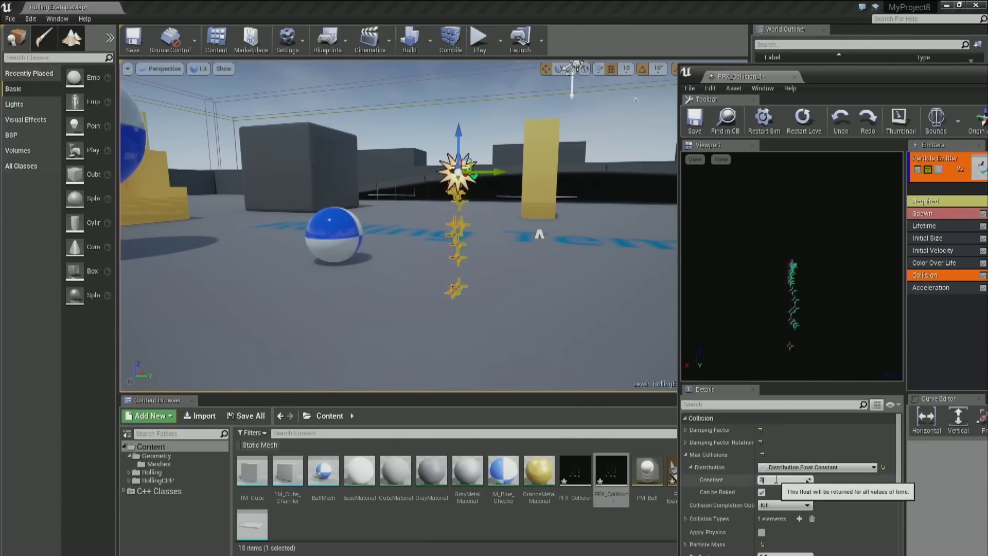
key(Return)
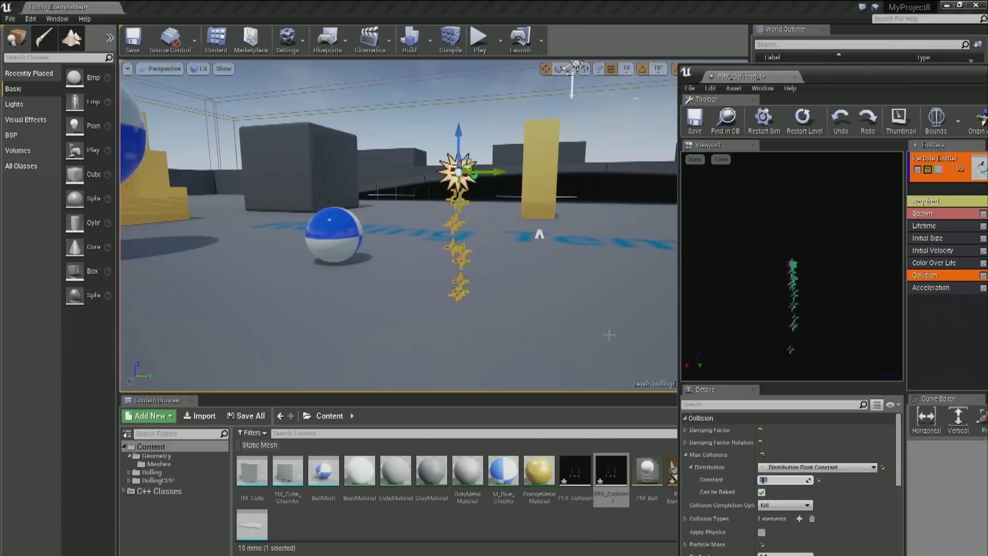
Change the Collision module's Damping Factor to Distribution Vector Constant with X, Y and Z at 1.
click(685, 430)
click(691, 443)
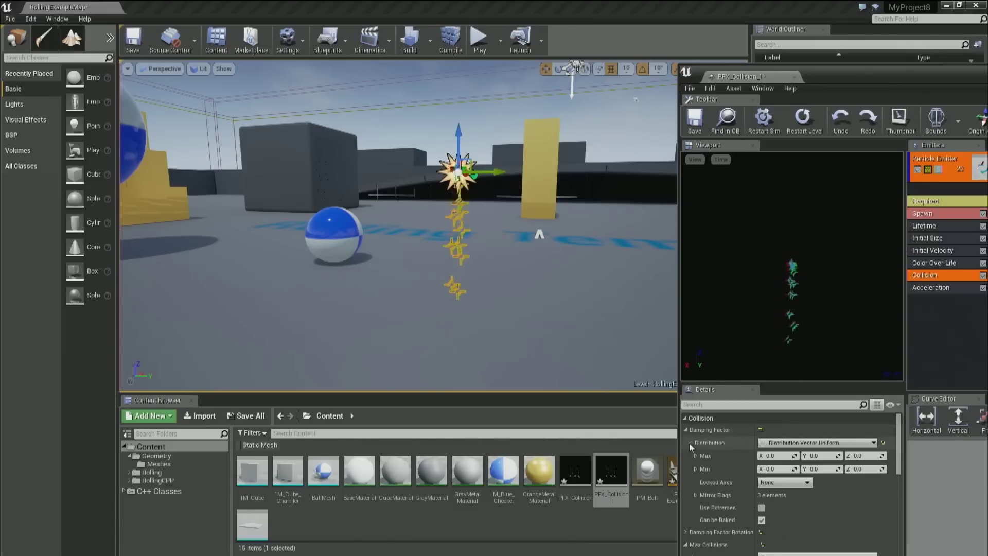
click(781, 444)
click(783, 458)
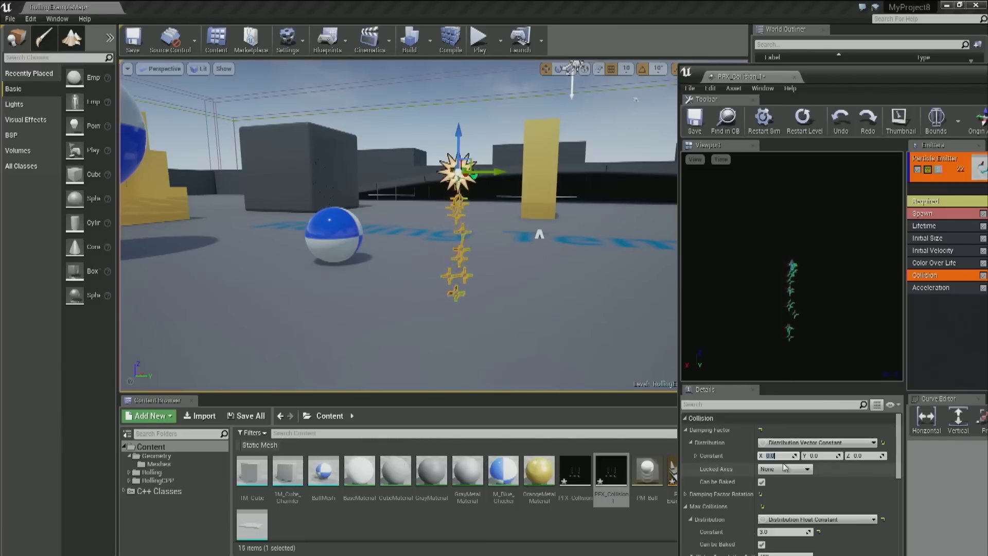
text(1)
key(Tab)
text(1)
key(Tab)
text(1)
key(Return)
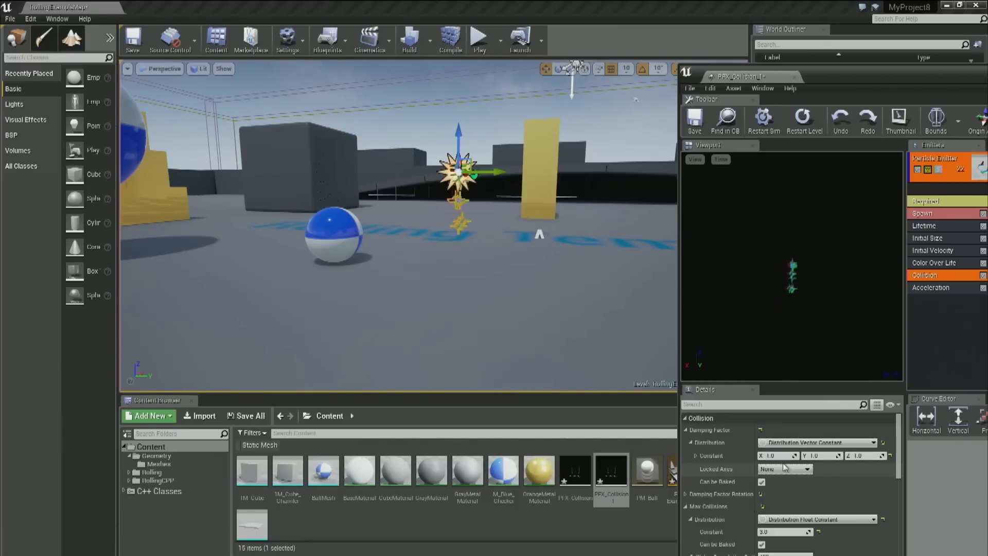
Set the Lifetime module's minimum and maximum to 3.
right_drag(618, 330, 571, 332)
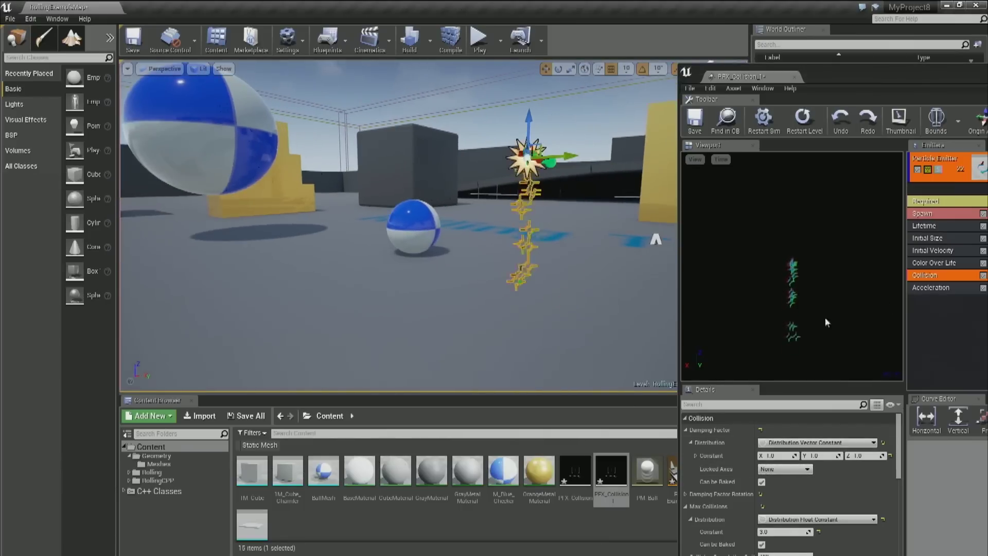
click(961, 227)
click(772, 455)
text(3)
key(Tab)
text(3)
key(Return)
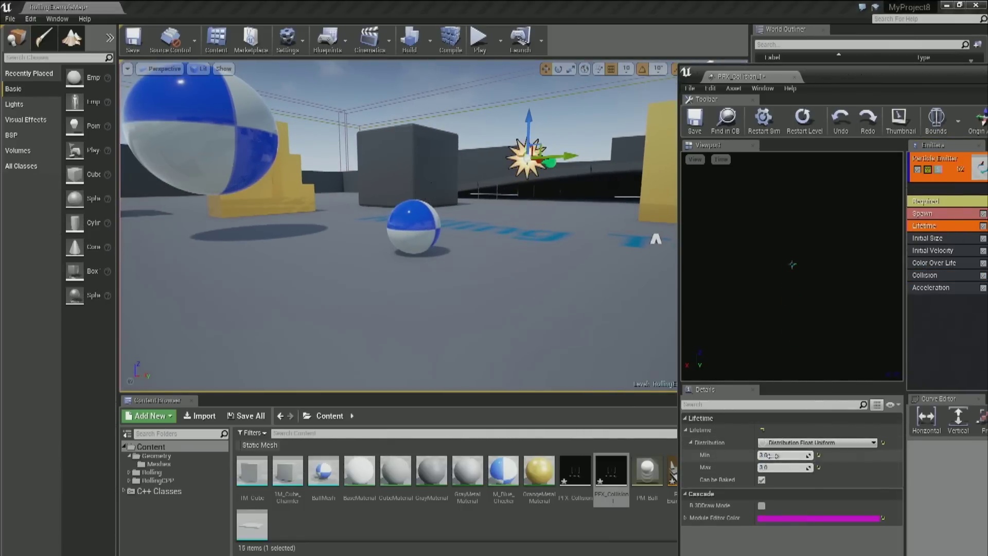
Set the Collision module's Damping Factor constant to 0.5 on X, Y and Z.
right_drag(613, 319, 568, 300)
click(536, 300)
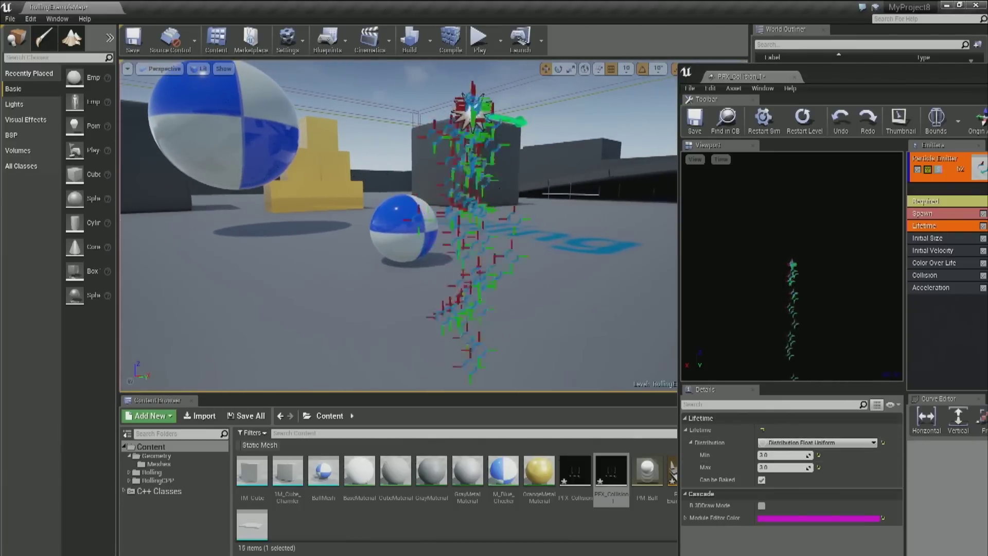
scroll(537, 300, down, 1)
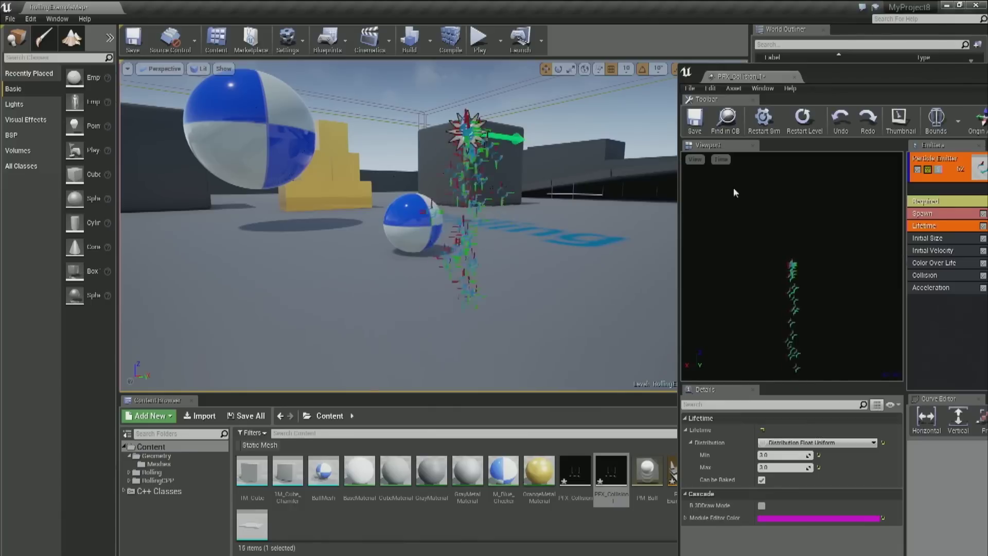
click(925, 276)
click(772, 456)
text(.5)
key(Tab)
text(.5)
key(Tab)
text(.5)
key(Return)
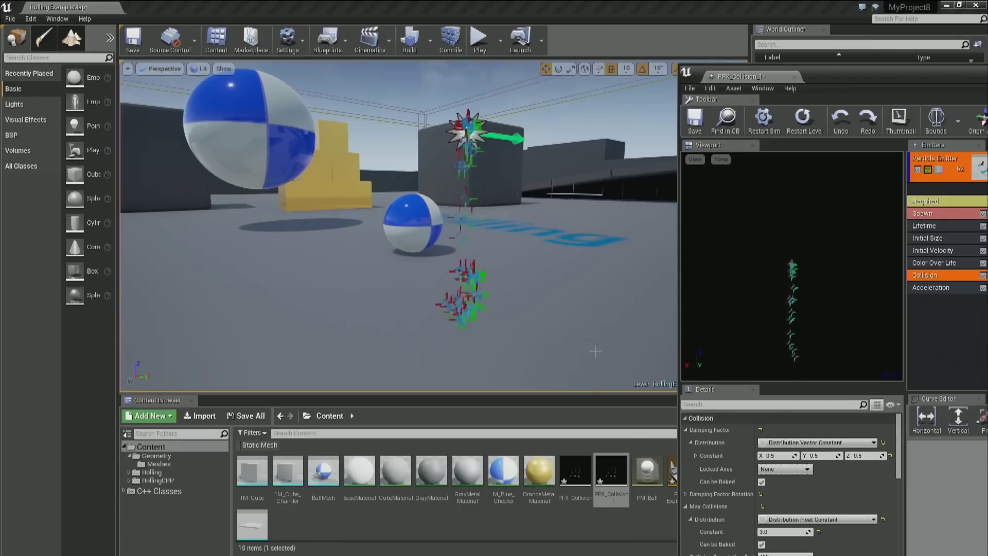
Change the Initial Velocity module's Start Velocity to Distribution Vector Constant and set X to 500.
click(945, 253)
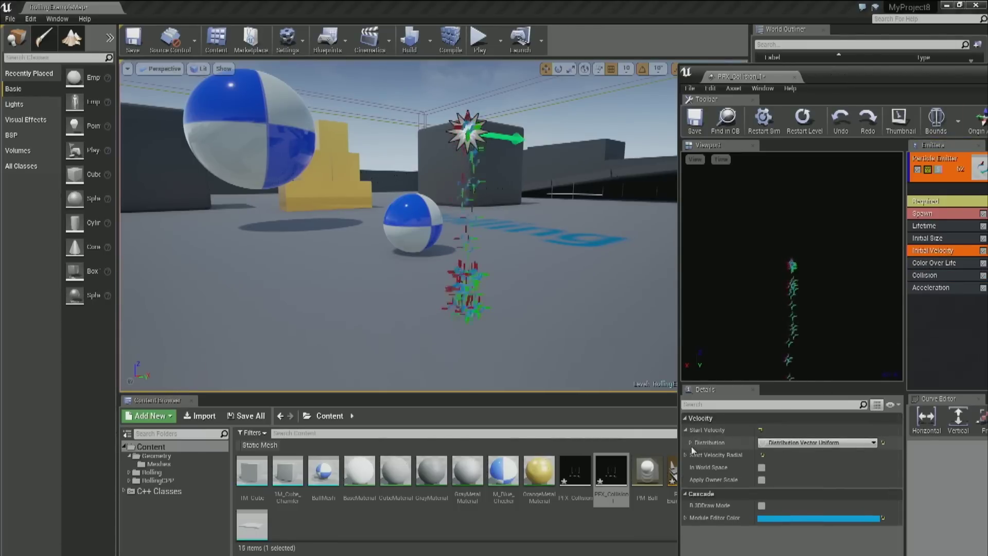
click(692, 443)
click(803, 442)
click(790, 462)
click(781, 456)
text(5400)
key(Return)
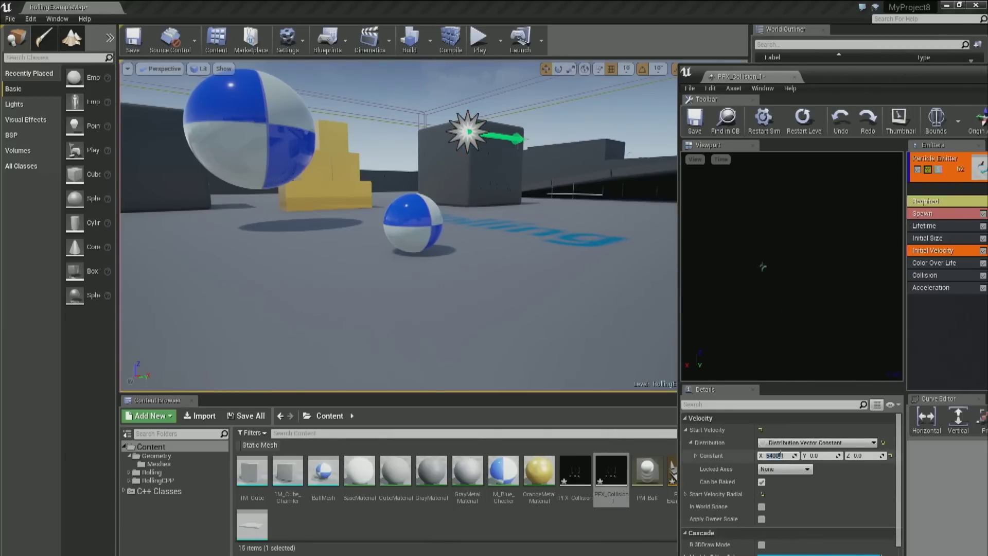
text(500)
key(Return)
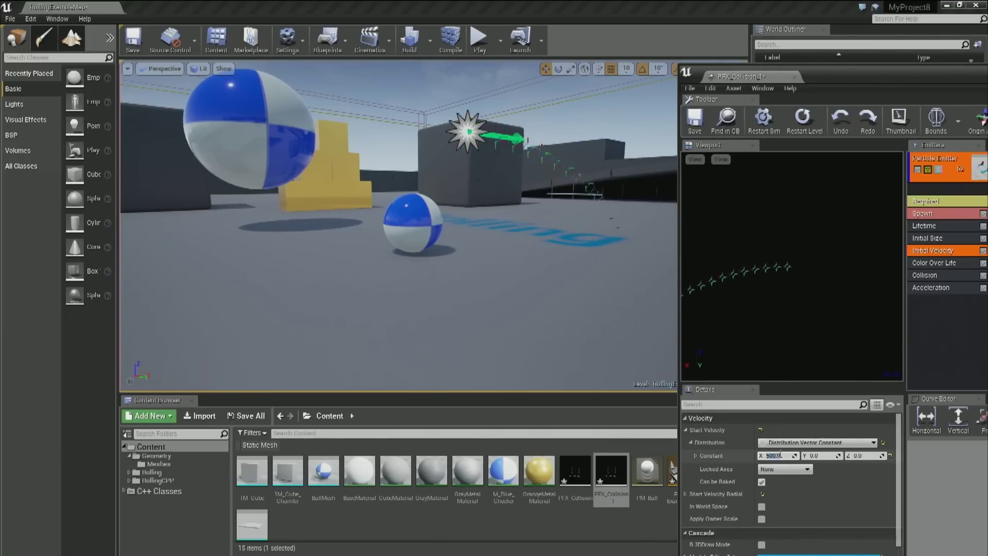
Close PFX_Collision_1, open the PFX_Collision particle system and delete the Collision module from its GPU sprite emitter.
right_drag(421, 64, 421, 64)
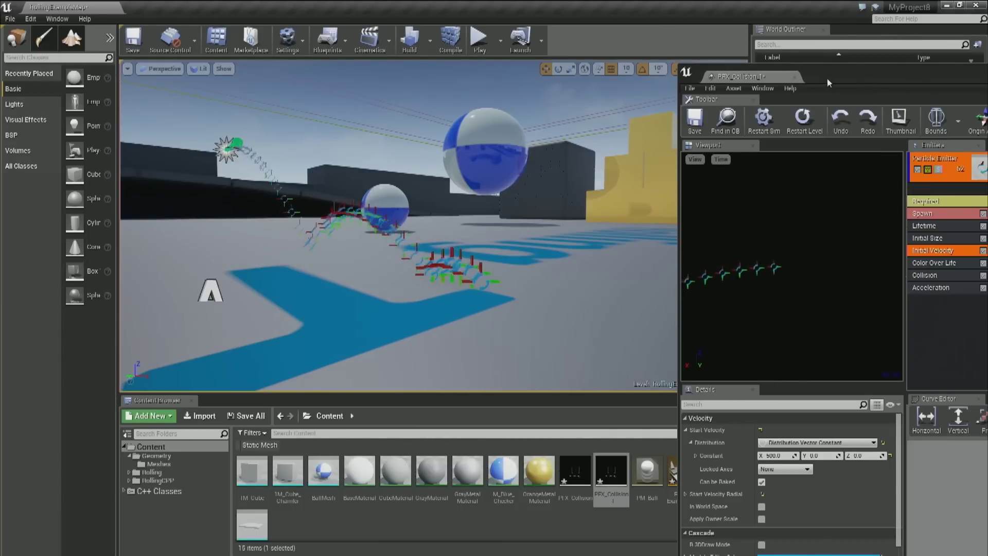
drag(826, 78, 671, 65)
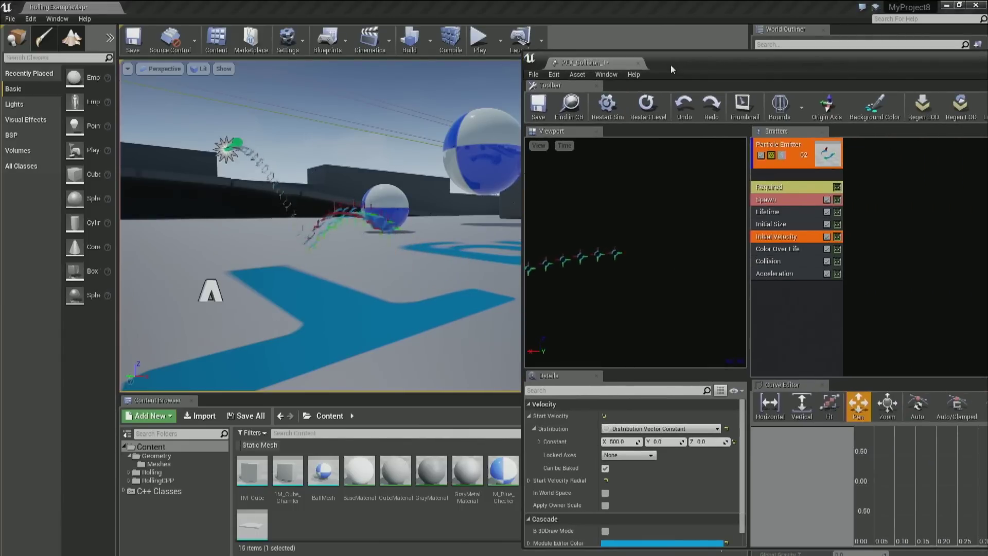
click(641, 67)
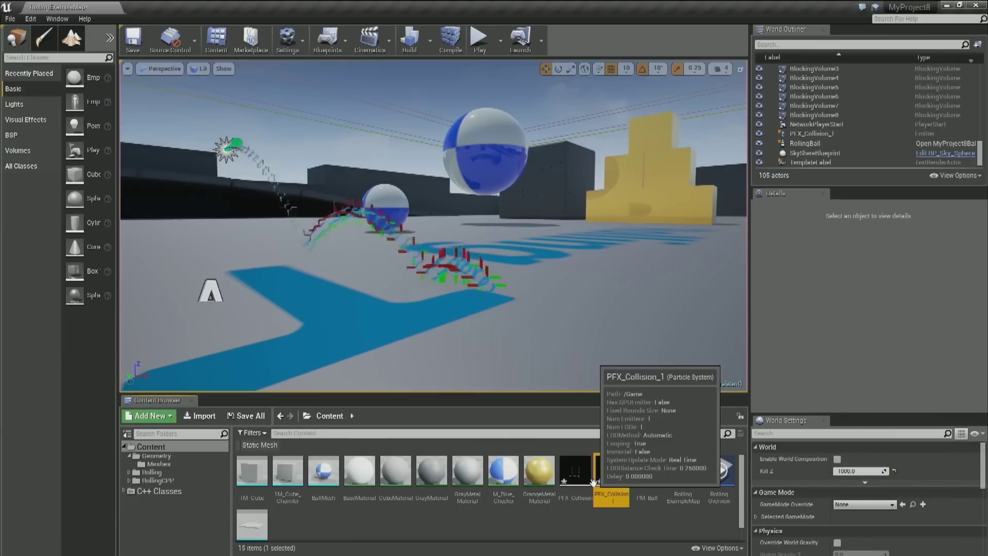
double_click(581, 483)
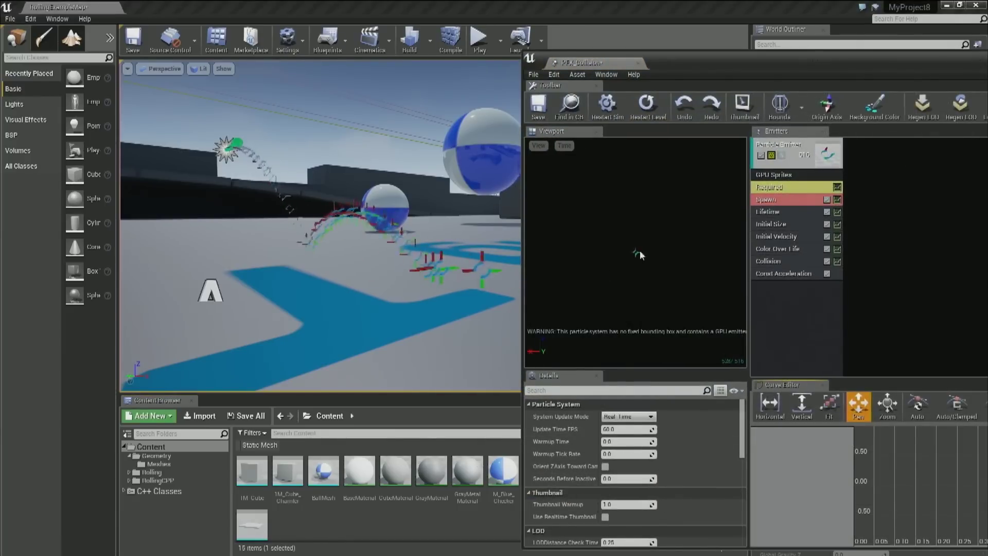
click(801, 263)
key(Delete)
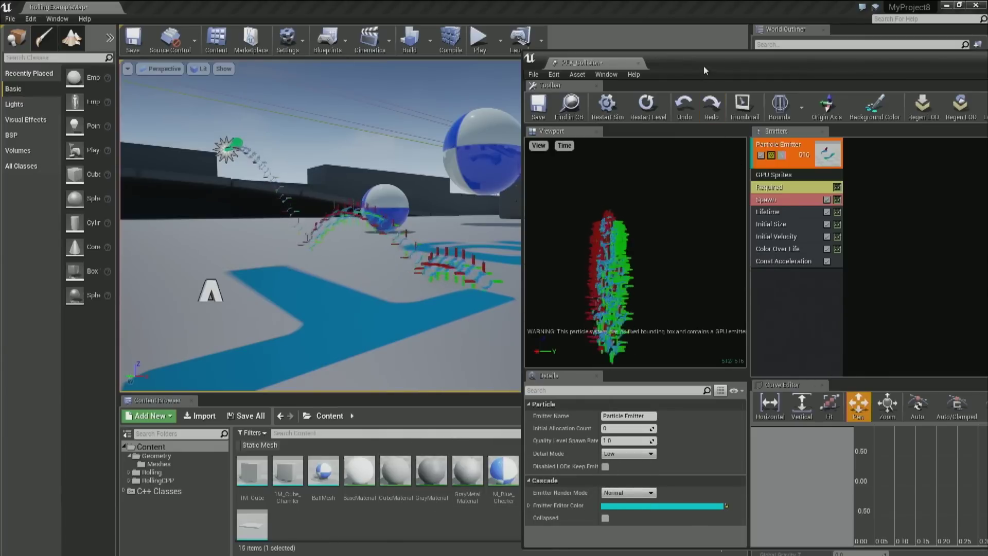
Place the PFX_Collision particle system in the level near the existing emitter and the ball.
drag(707, 67, 954, 83)
drag(575, 471, 291, 63)
right_drag(291, 62, 316, 320)
key(s)
mouse_move(433, 227)
right_down()
mouse_move(434, 247)
mouse_move(422, 229)
right_up()
drag(951, 73, 663, 111)
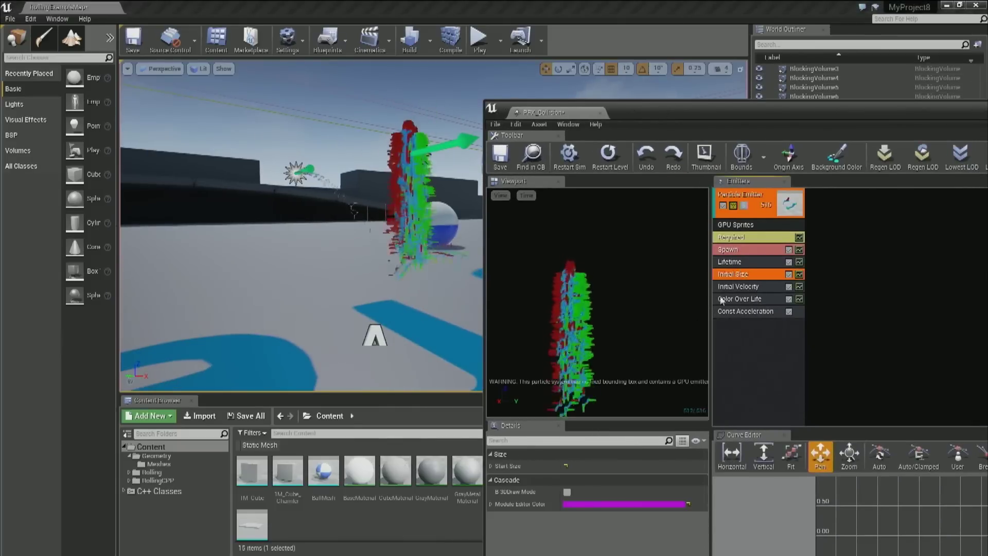
Set the GPU sprite emitter's Lifetime module to a Distribution Float Constant of 4.
click(752, 260)
click(609, 479)
click(591, 492)
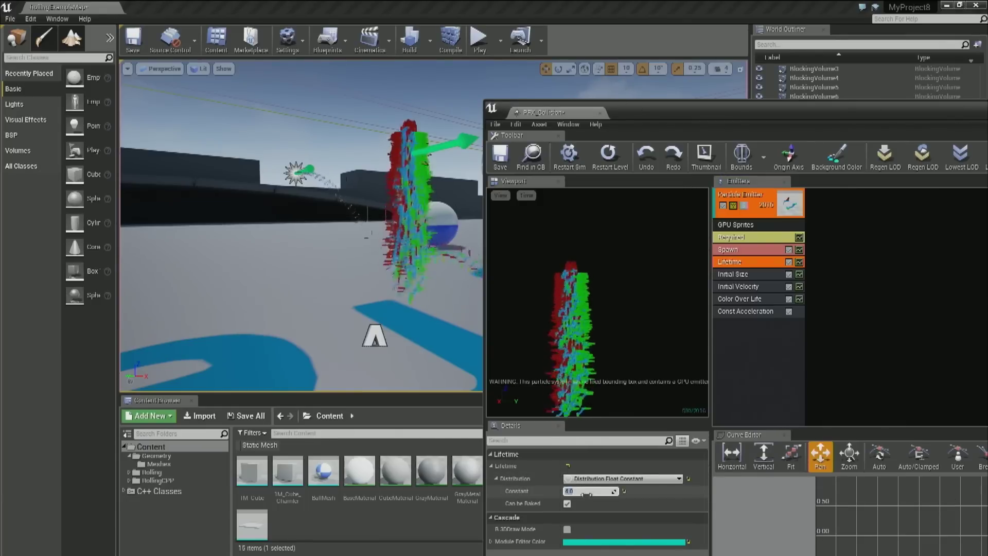
middle_drag(350, 267, 370, 293)
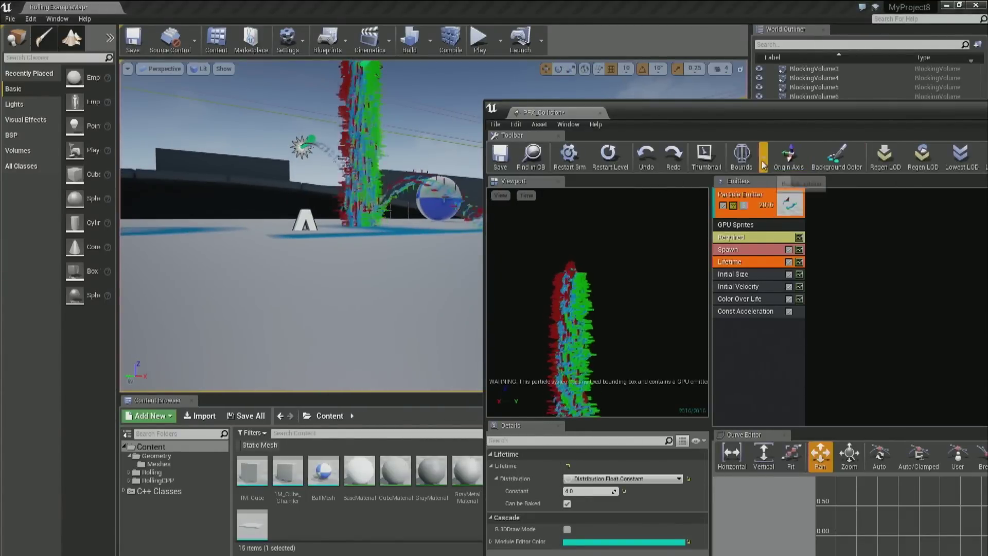
Set fixed bounds for the PFX_Collision particle system.
click(768, 181)
right_drag(442, 247, 427, 232)
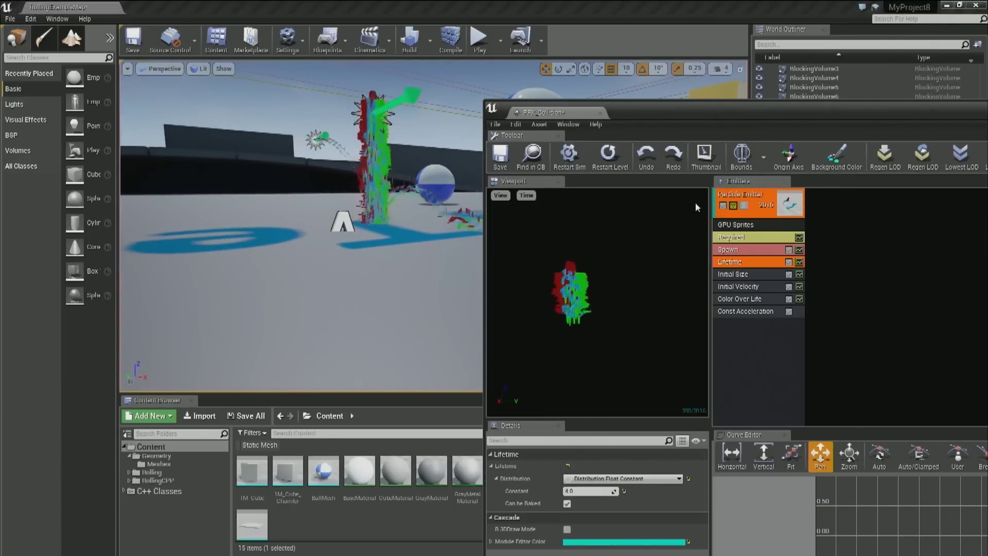
mouse_move(443, 232)
right_down()
mouse_move(428, 232)
mouse_move(427, 268)
mouse_move(432, 234)
mouse_move(448, 227)
right_up()
Set the particle system's fixed relative bounding box to a minimum of -5000 and a maximum of 5000 on X, Y and Z.
click(823, 219)
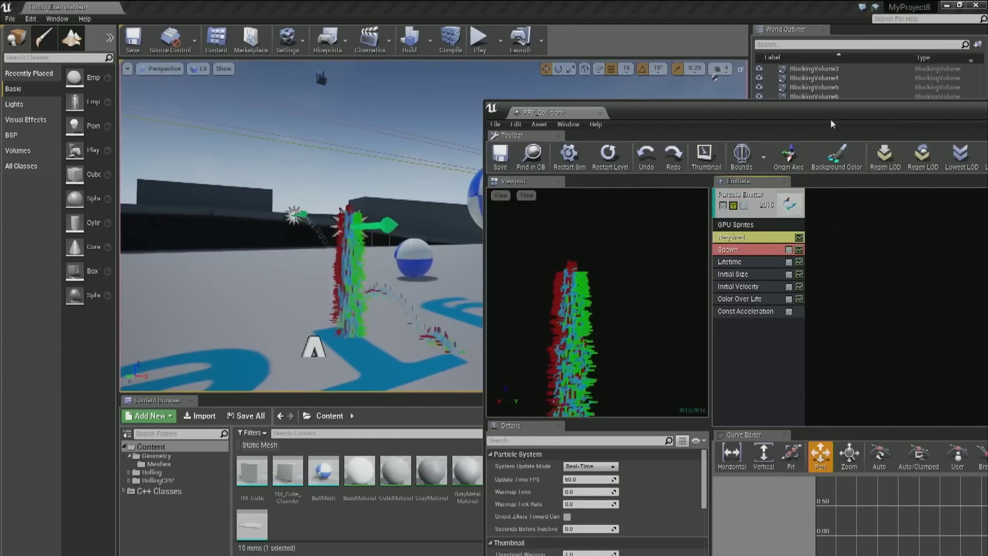
drag(831, 125, 812, 47)
scroll(616, 463, down, 5)
click(473, 462)
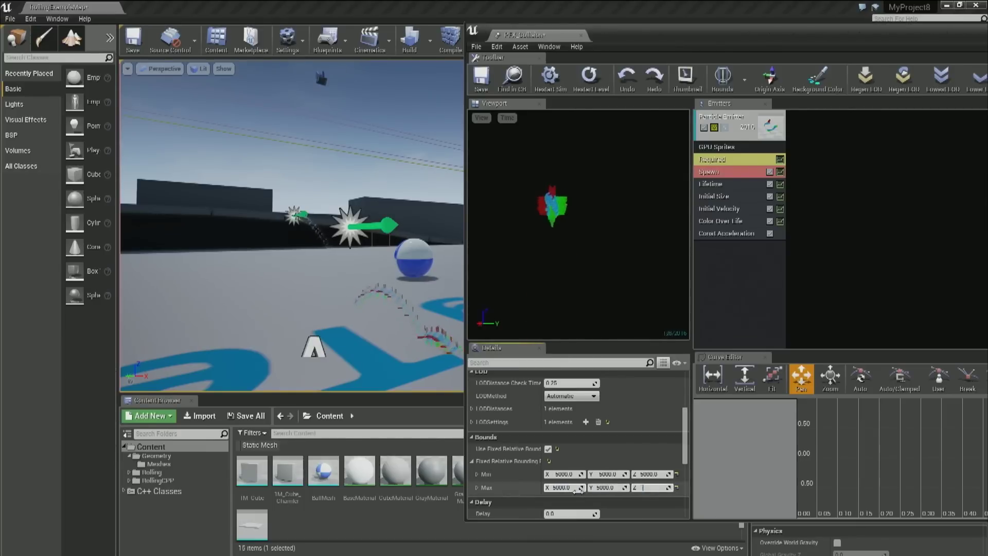
right_drag(361, 288, 363, 332)
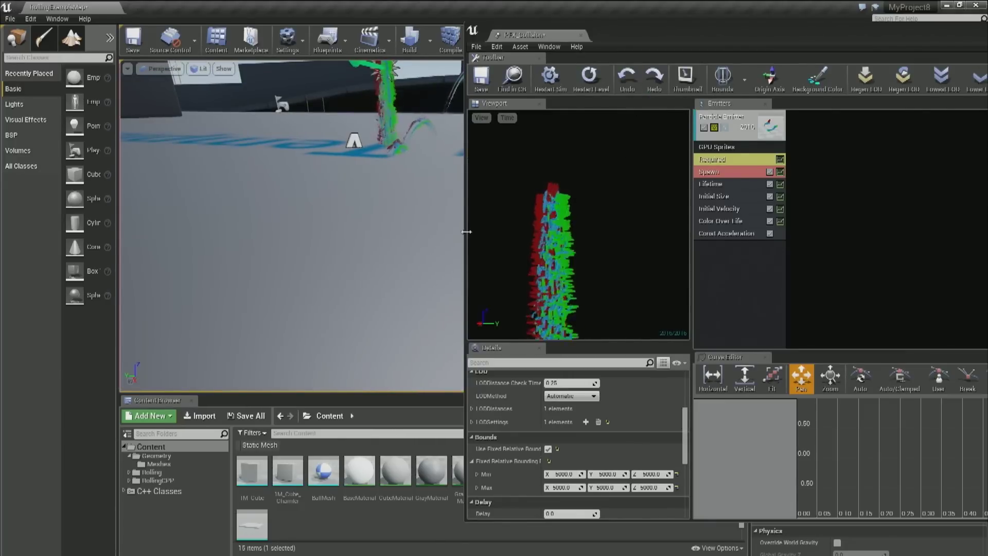
Create a material named M_ParticleMat in the Content folder and open it for editing.
drag(623, 38, 697, 27)
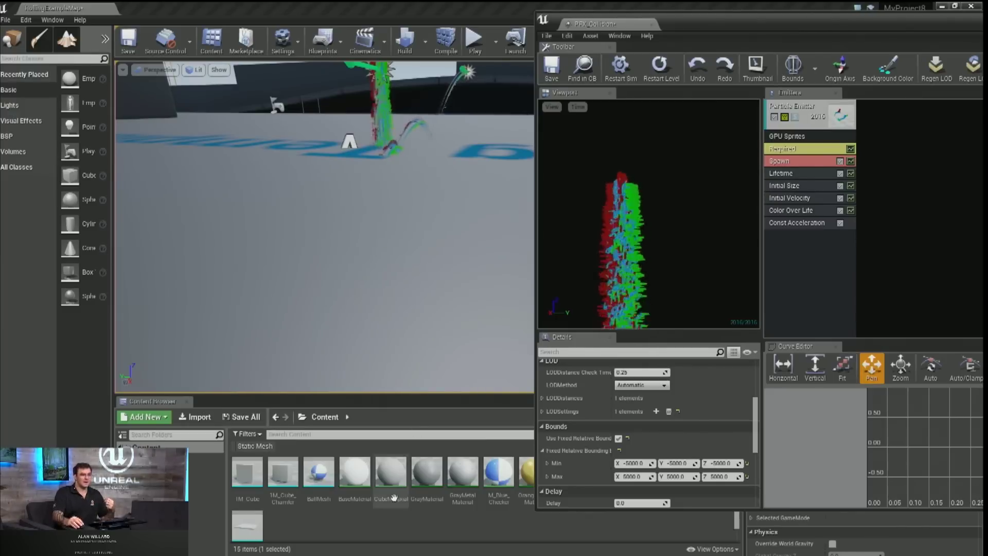
right_click(379, 549)
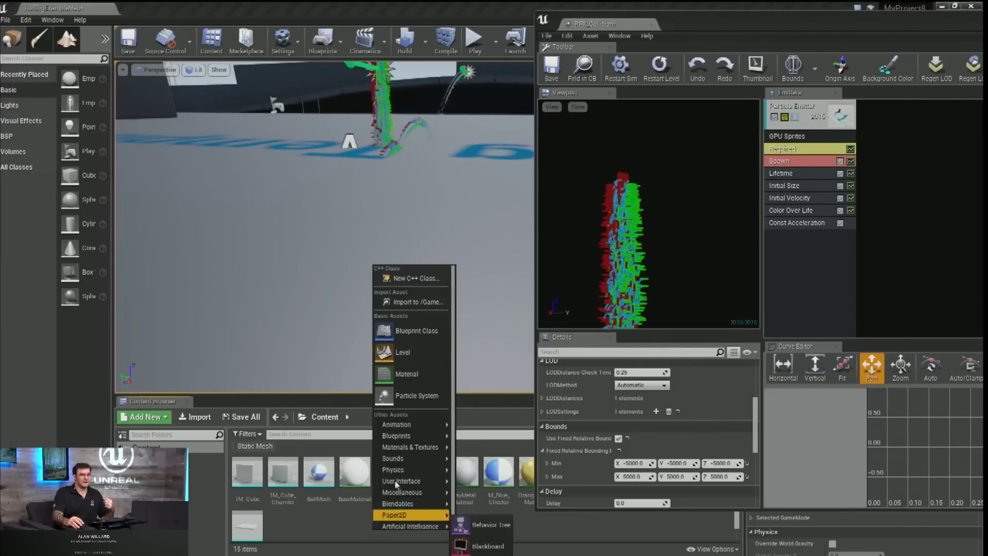
click(422, 372)
text(M_Pa)
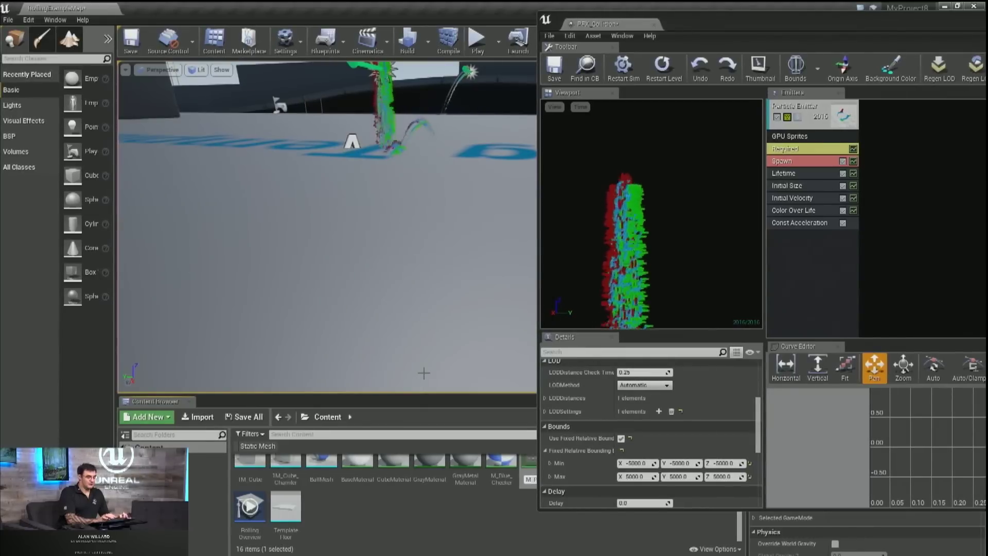
text(rticleMat)
key(Return)
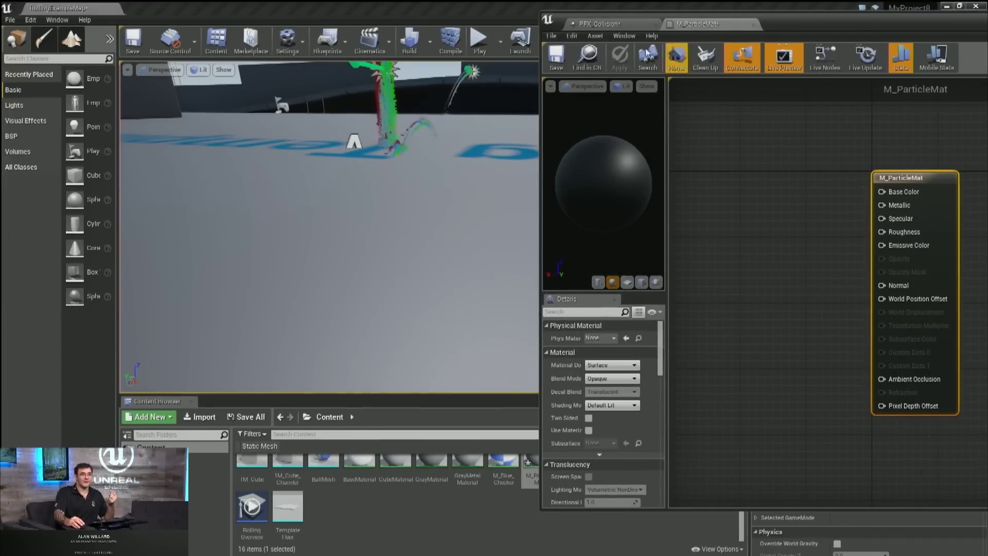
Add a Collision module to the GPU sprite emitter of PFX_Collision.
click(597, 23)
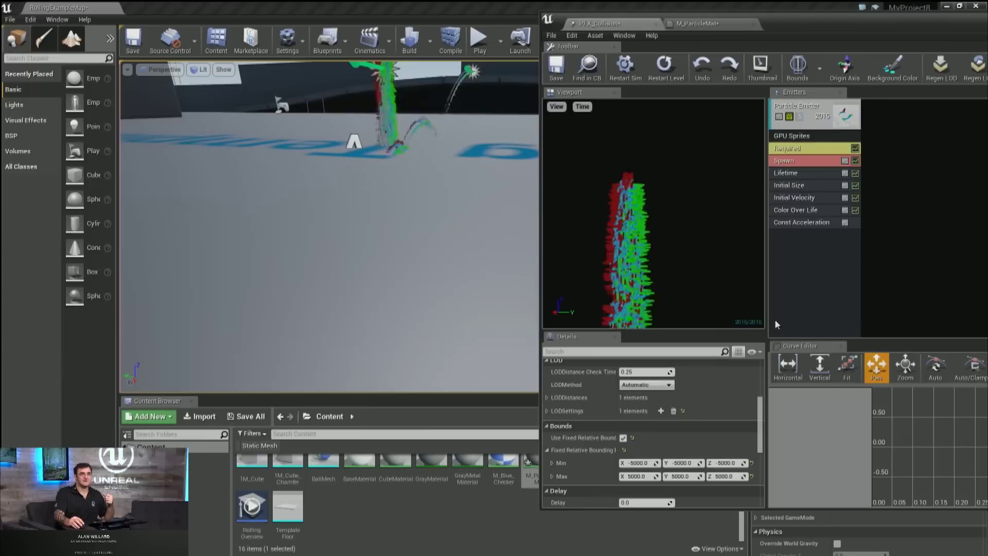
right_click(834, 281)
mouse_move(858, 363)
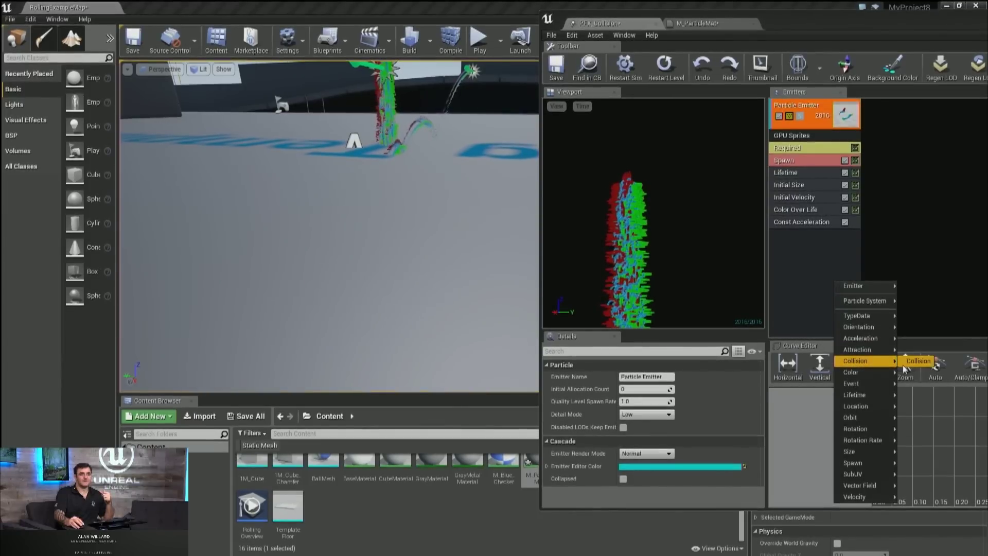
click(916, 363)
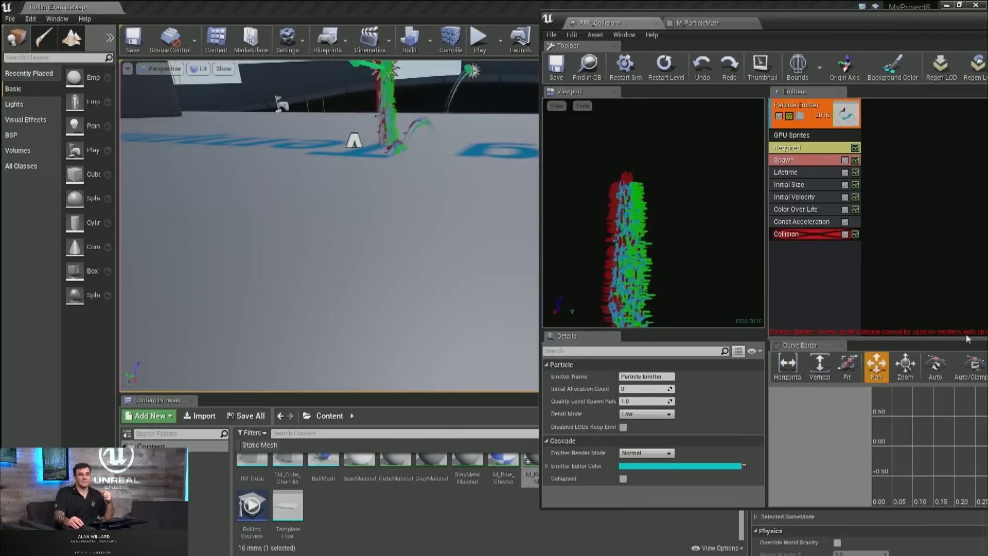
Return to the M_ParticleMat graph and add a SphereMask node.
drag(914, 39, 653, 107)
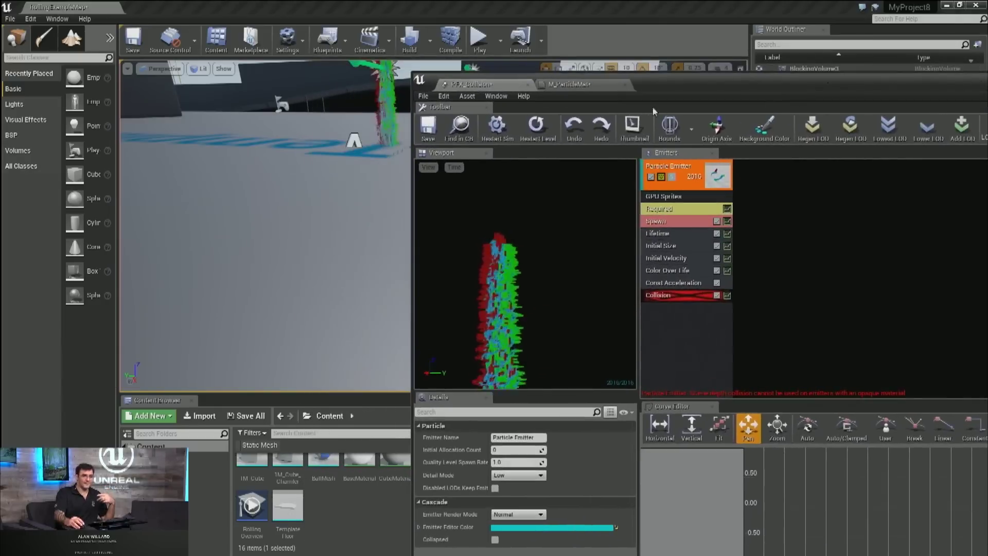
click(597, 86)
right_click(628, 280)
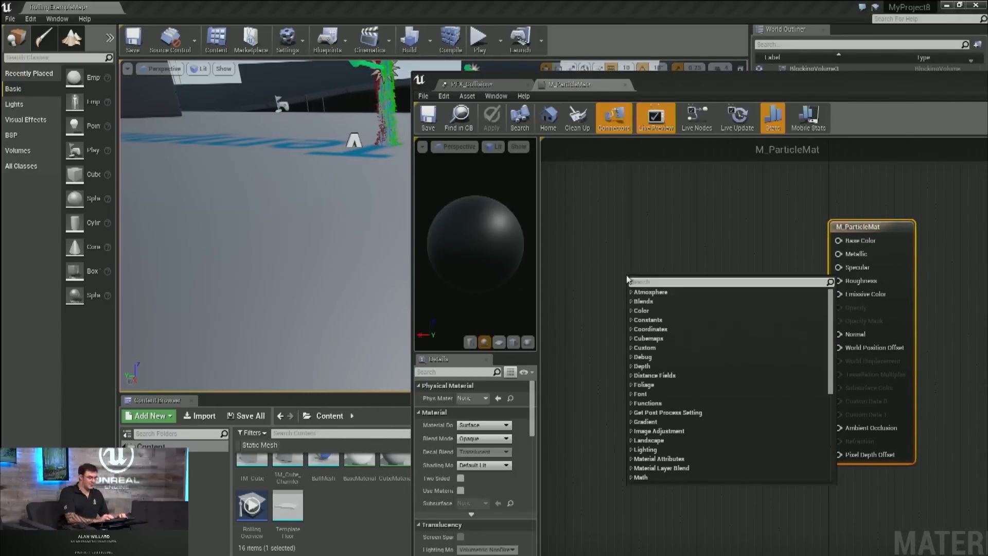
text(spheremawx)
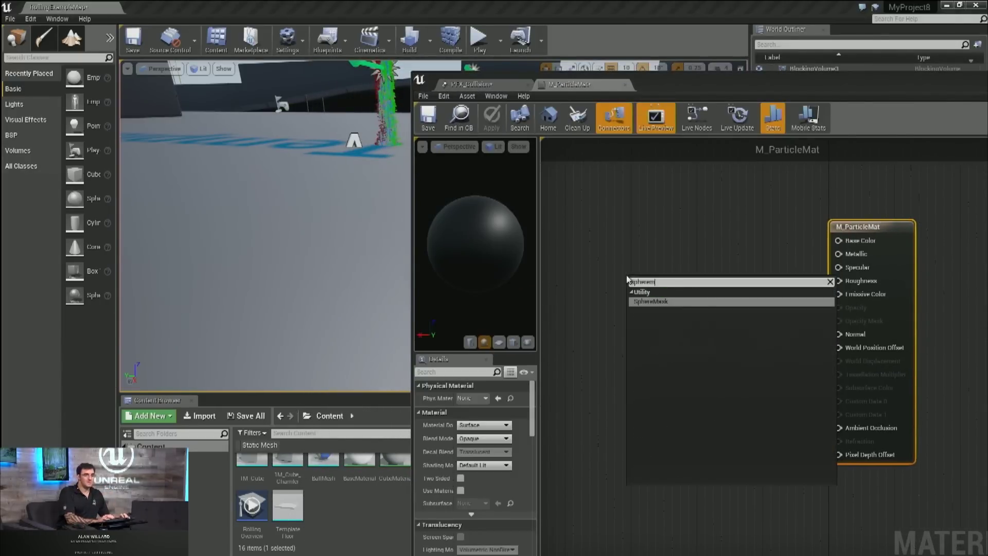
key(BackSpace)
key(Return)
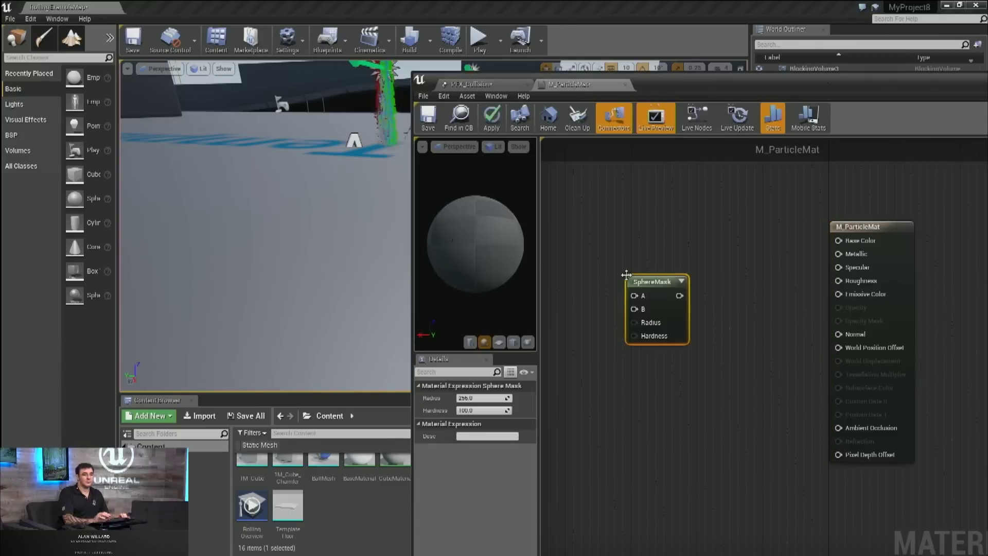
Add a TexCoord node, expand its preview, connect it to SphereMask input A and place it above and beside the mask.
right_drag(626, 278, 747, 266)
right_click(627, 284)
text(texcoord)
key(Return)
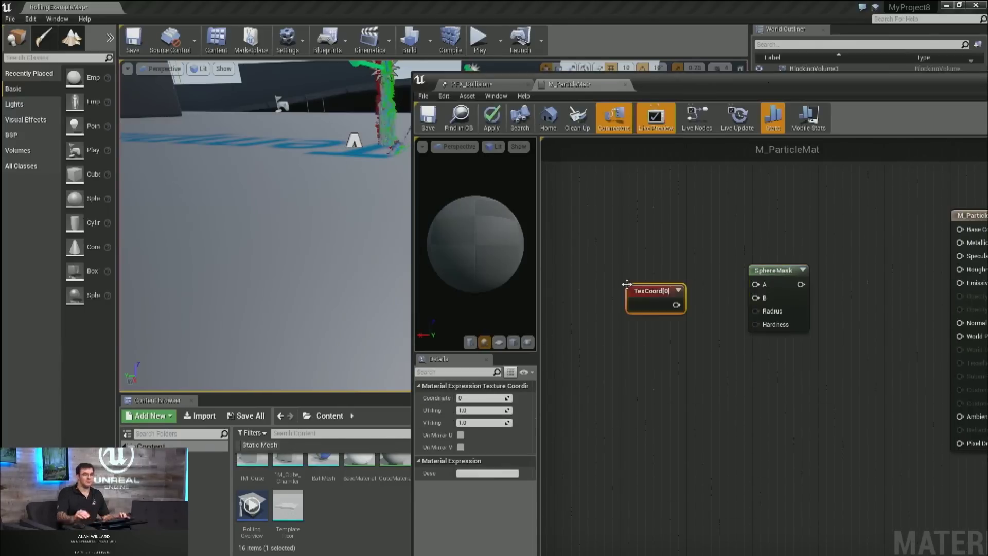
click(678, 290)
drag(691, 304, 756, 284)
drag(658, 330, 661, 255)
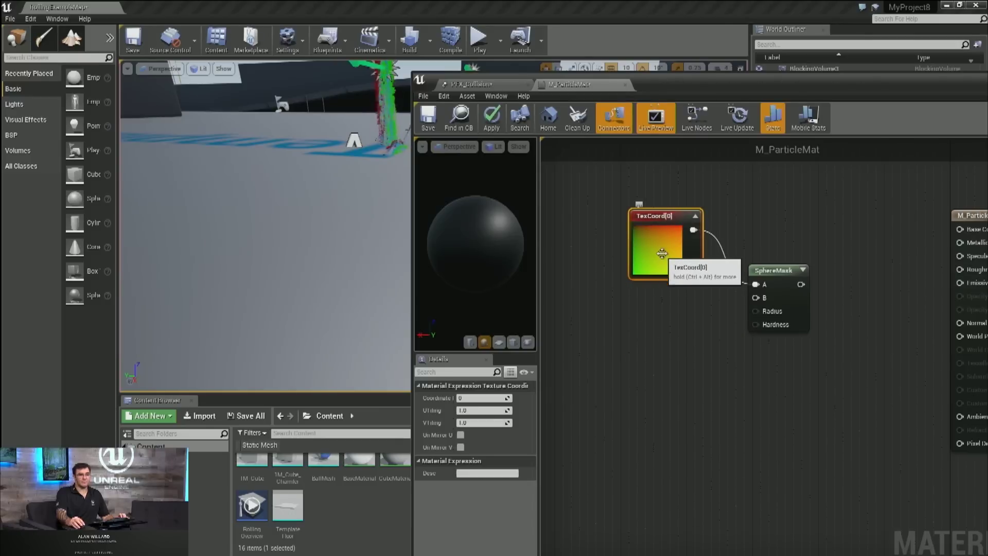
Add a constant node with value 0.5 below TexCoord and connect it to SphereMask's B and Radius inputs.
click(643, 342)
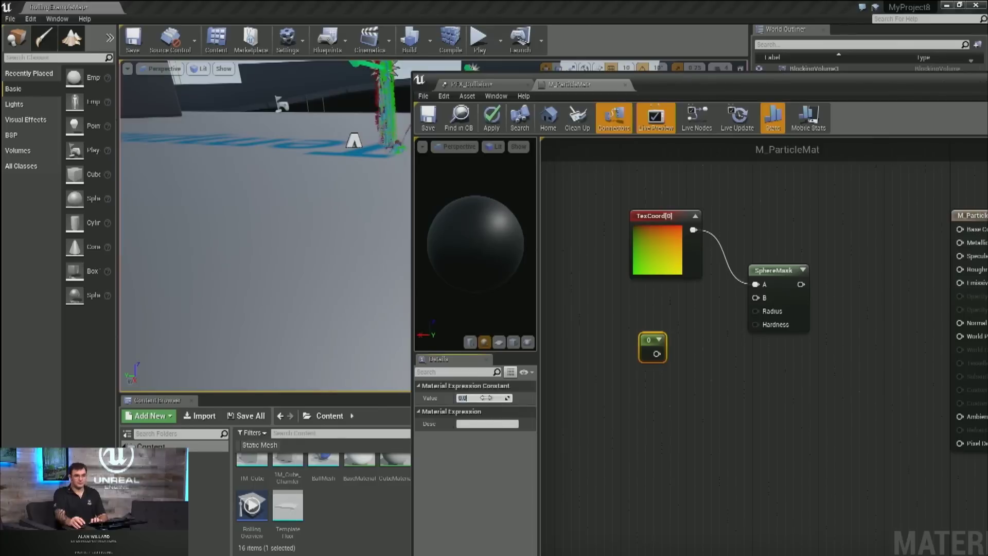
text(0.5)
key(Return)
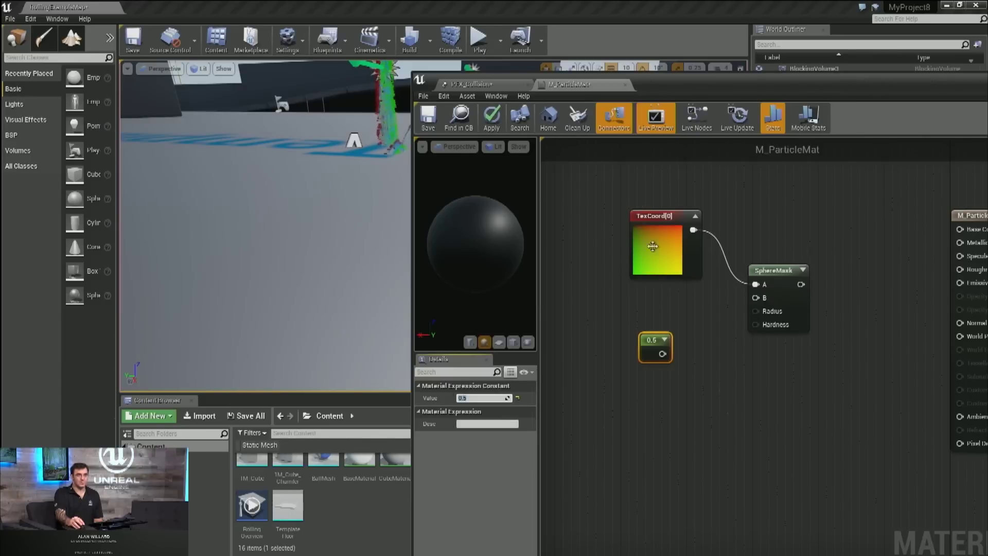
drag(663, 354, 756, 298)
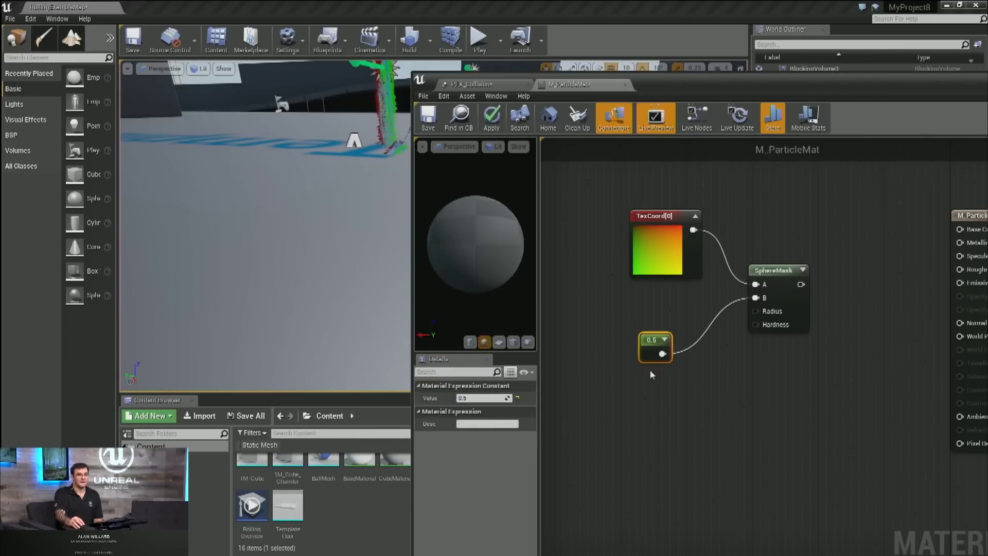
drag(653, 350, 659, 308)
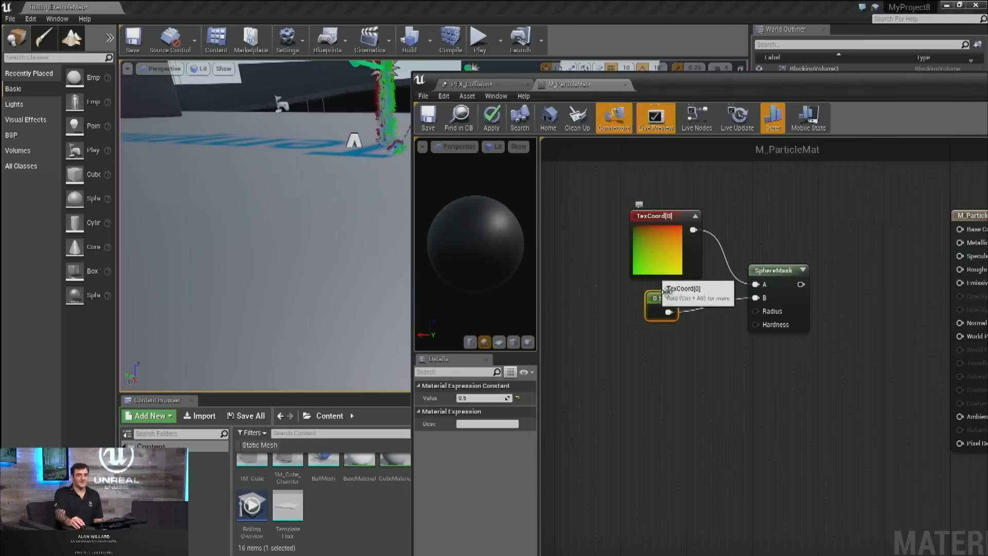
drag(767, 320, 766, 315)
Preview the SphereMask node on the plane preview mesh.
click(775, 270)
right_click(783, 268)
click(818, 273)
mouse_move(468, 193)
mouse_down()
mouse_move(483, 196)
mouse_move(468, 193)
mouse_up()
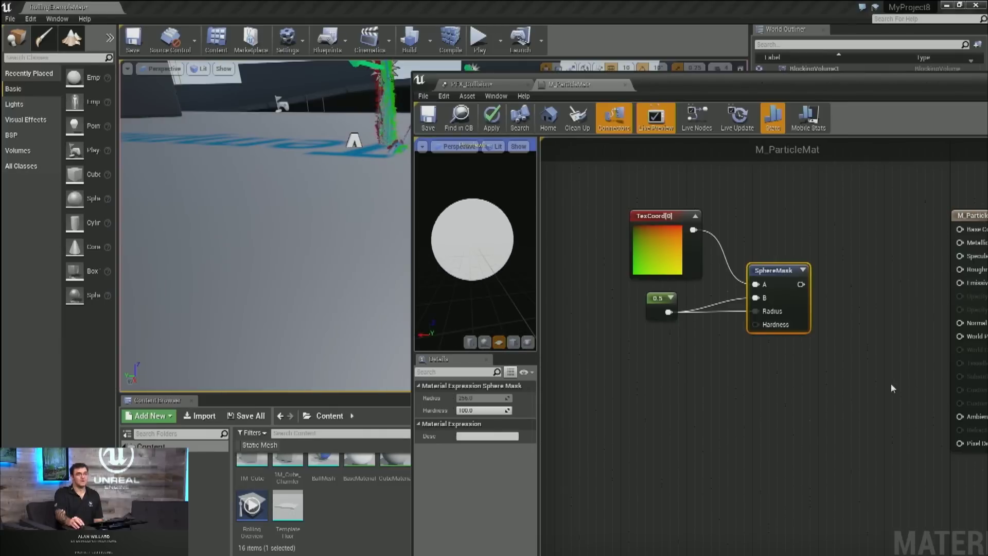
Set the SphereMask's Hardness to 50 and inspect the softened circle in the material preview.
click(497, 412)
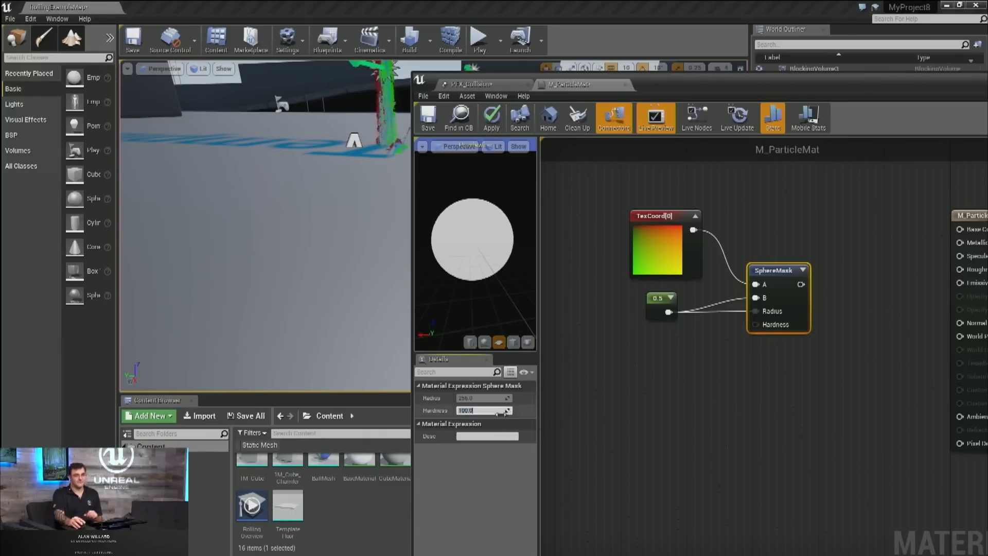
key(Return)
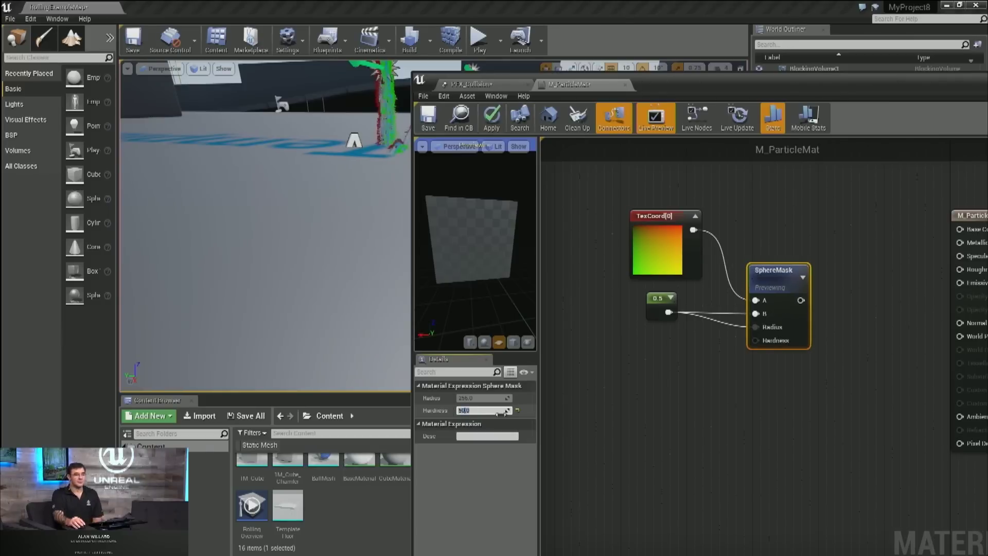
drag(473, 197, 439, 199)
drag(484, 245, 468, 246)
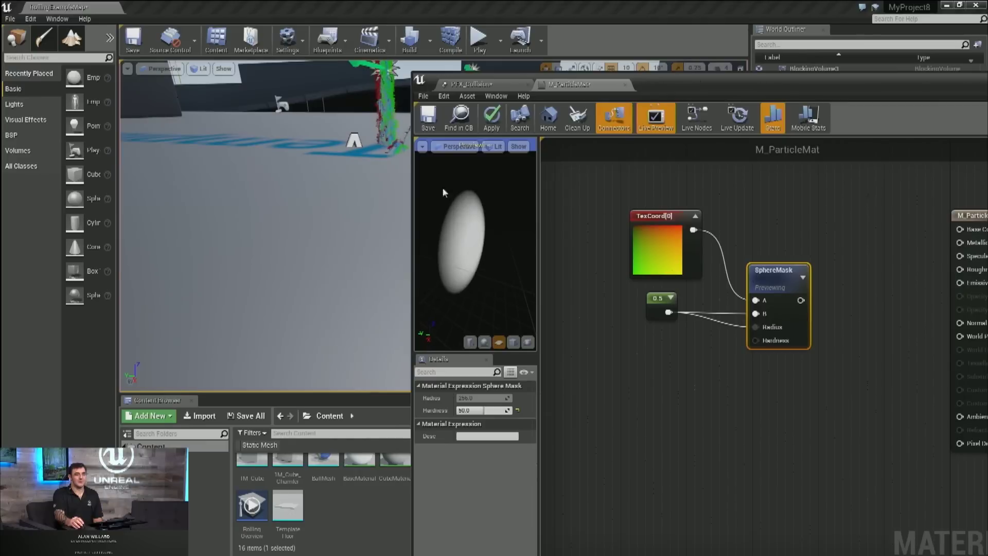
mouse_move(468, 246)
right_down()
mouse_move(468, 227)
mouse_move(469, 258)
right_up()
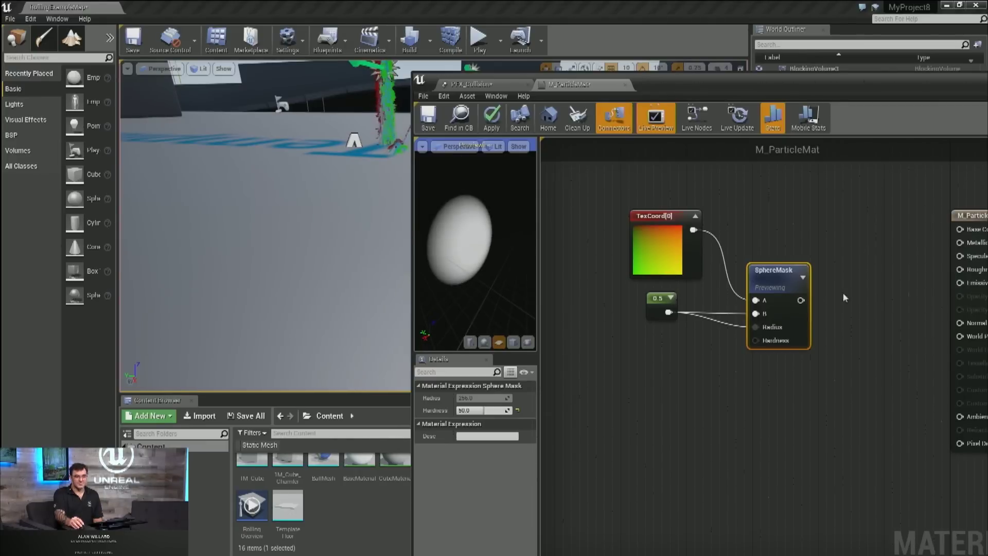
Add a Particle Color node and connect its color output to the material's Emissive Color.
right_drag(828, 297, 754, 201)
right_click(755, 202)
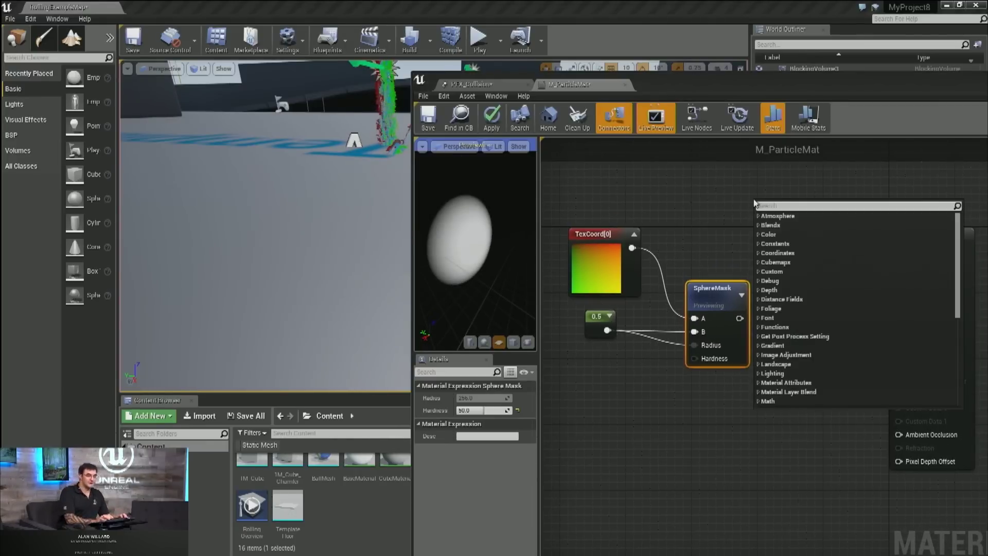
text(particlecolor)
key(Return)
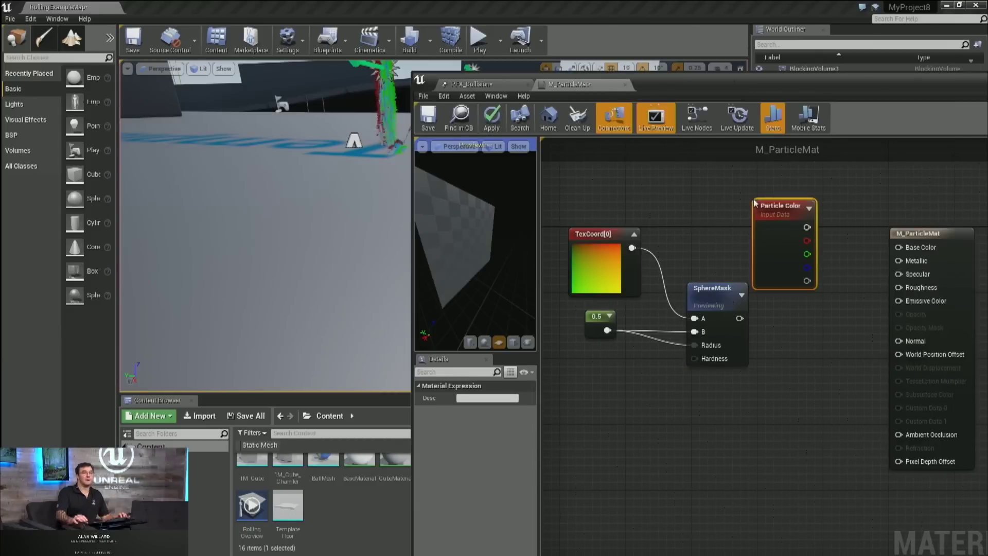
drag(807, 227, 912, 304)
Add a Multiply node that combines Particle Color's alpha with the SphereMask, and connect its result to the material's Opacity.
click(799, 318)
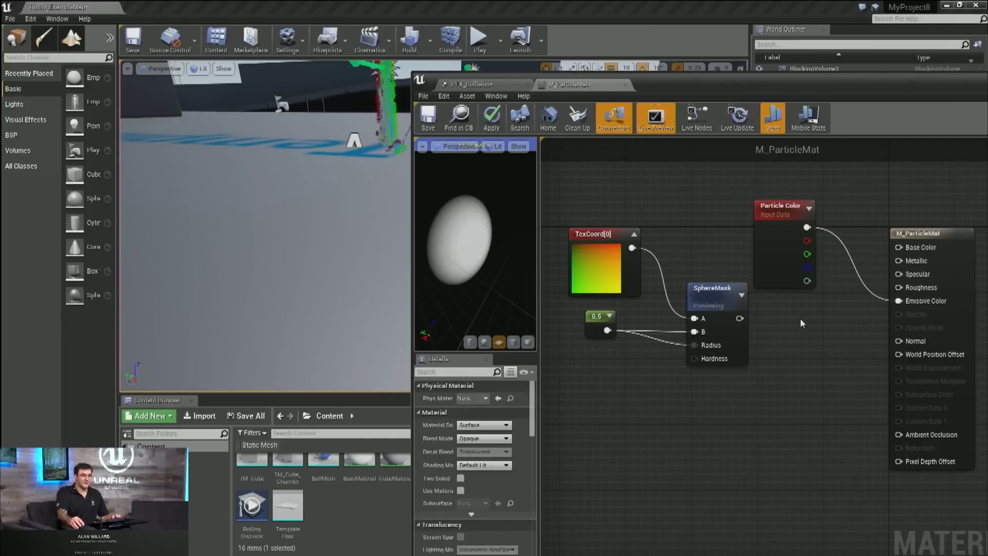
click(799, 317)
drag(740, 319, 808, 282)
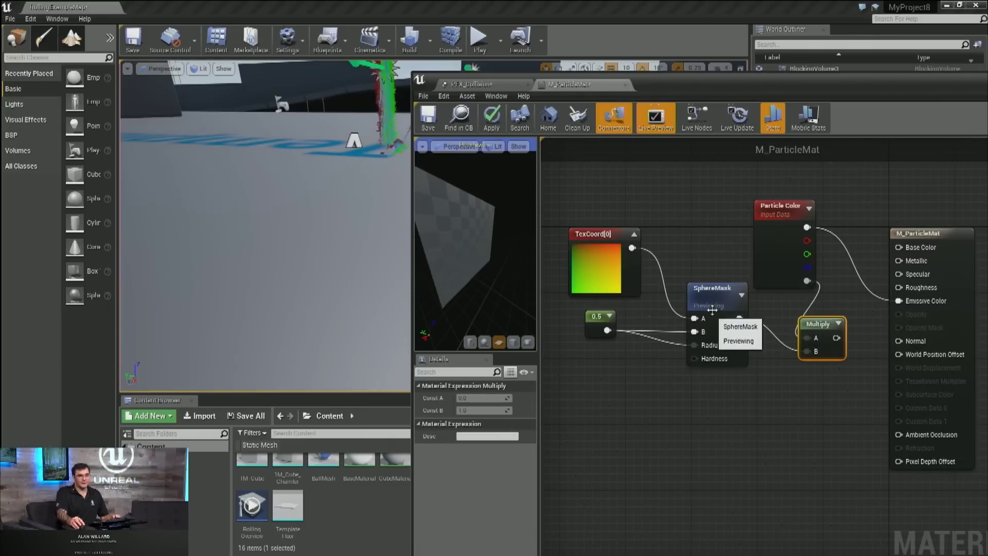
drag(836, 337, 901, 328)
Set M_ParticleMat's Shading Model to Unlit and its Blend Mode to Translucent, and apply the material changes.
click(669, 412)
click(484, 465)
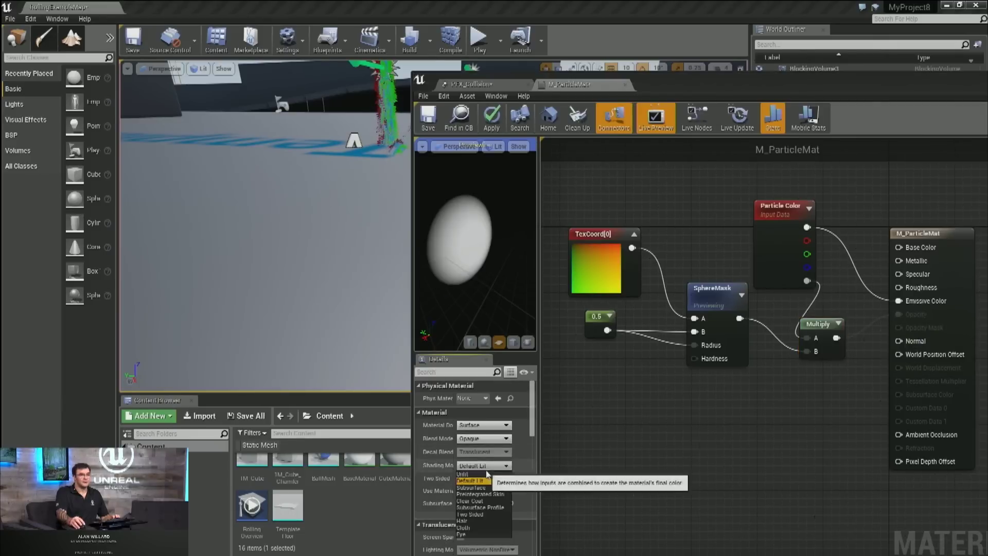
click(479, 474)
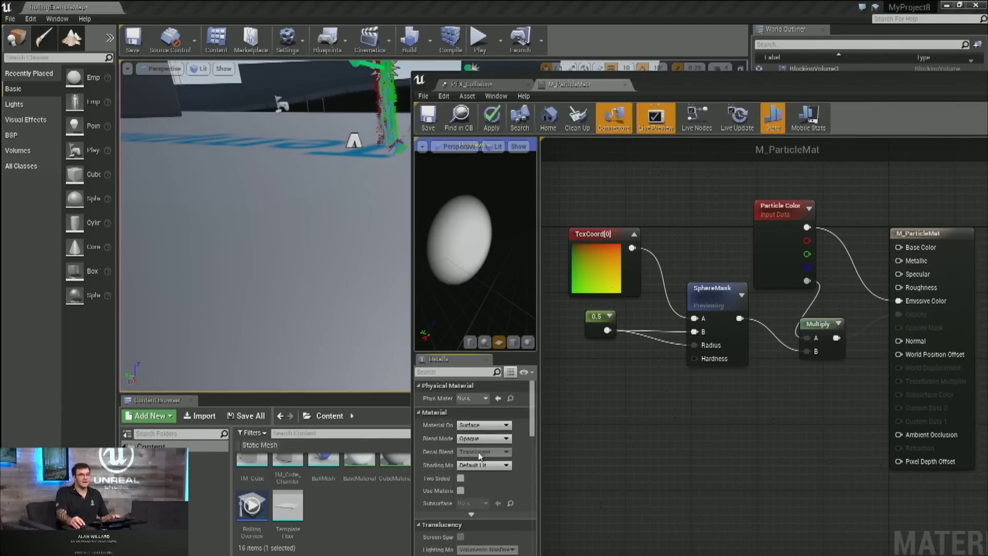
click(484, 439)
click(484, 461)
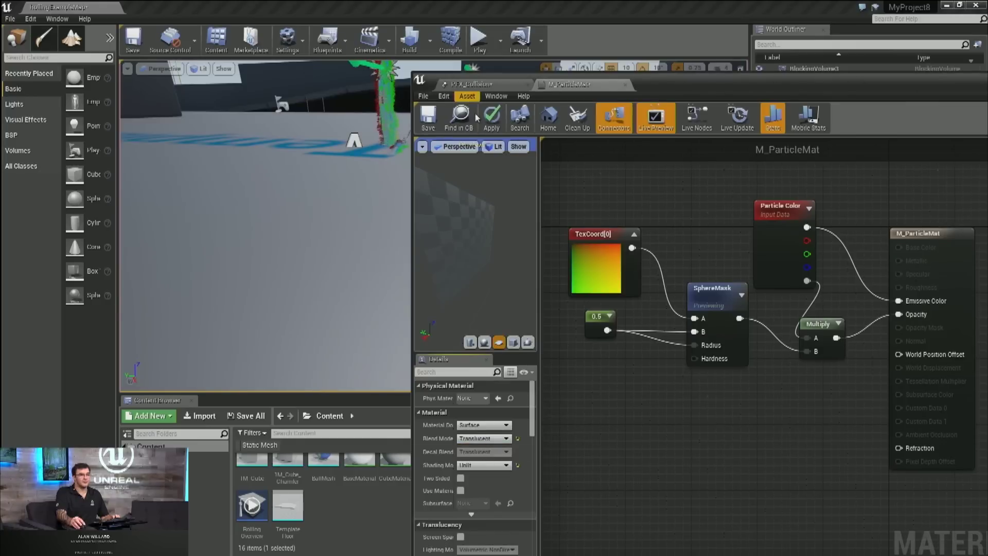
click(496, 133)
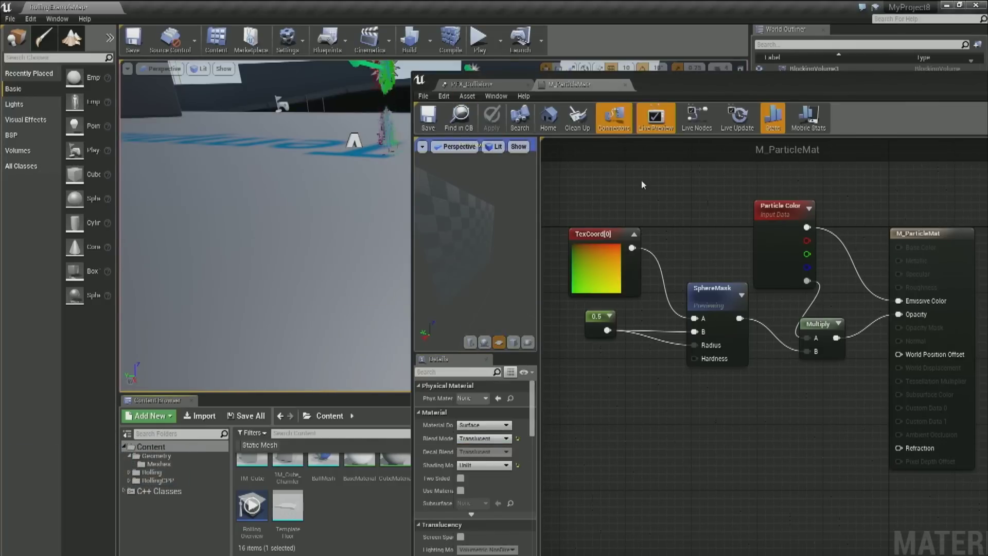
Stop previewing the SphereMask node and inspect the full material in the preview viewport.
right_click(715, 294)
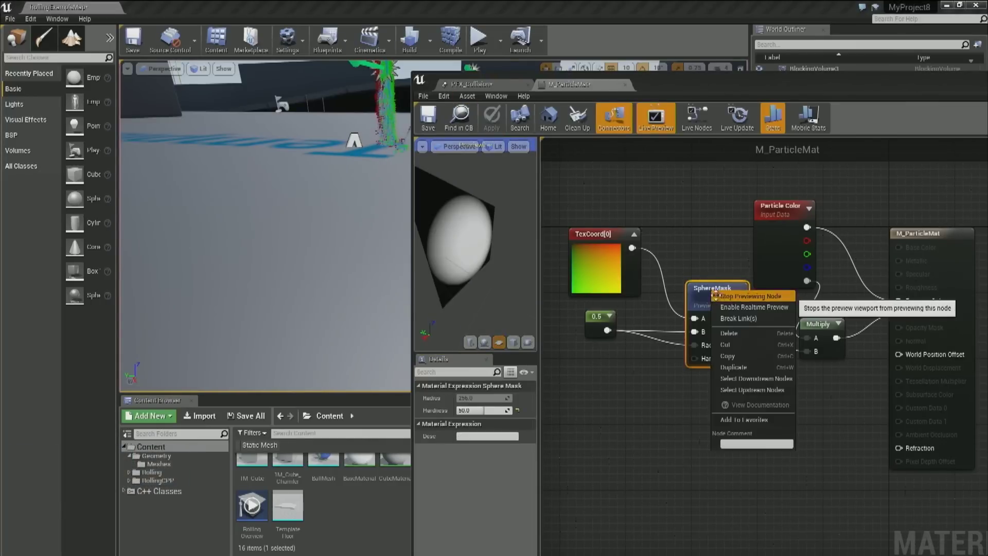
click(751, 297)
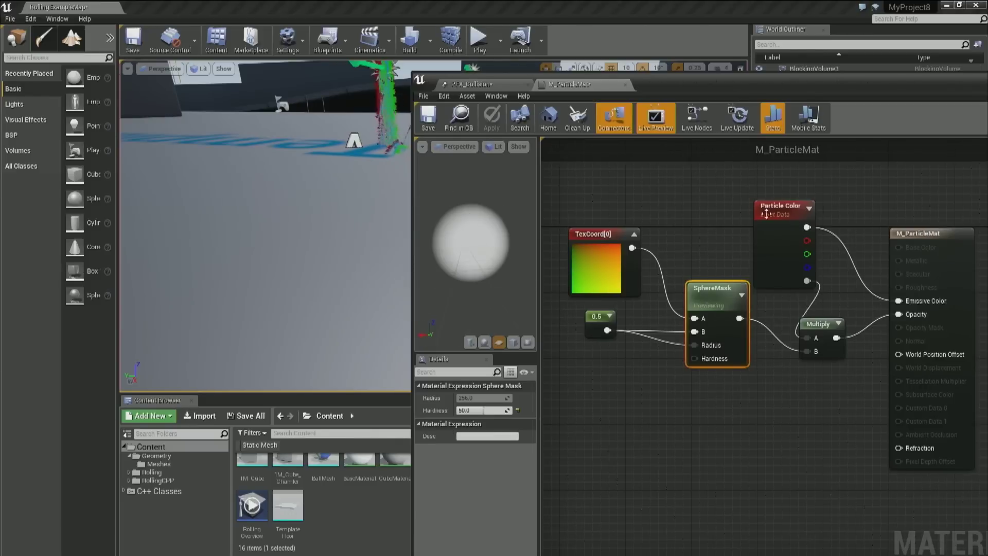
drag(487, 239, 505, 201)
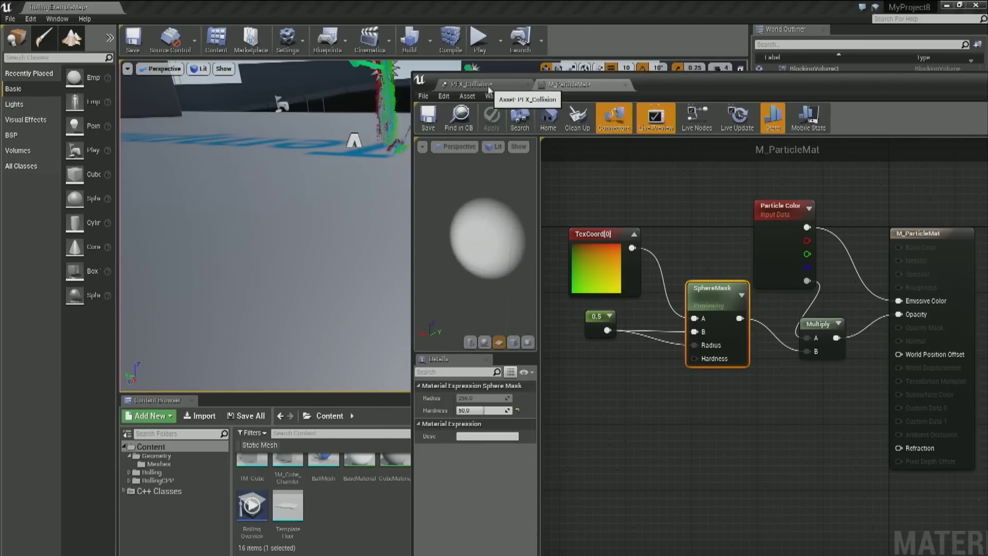
Return to the PFX_Collision particle system and assign M_ParticleMat as the material in the emitter's Required module.
click(488, 87)
click(549, 85)
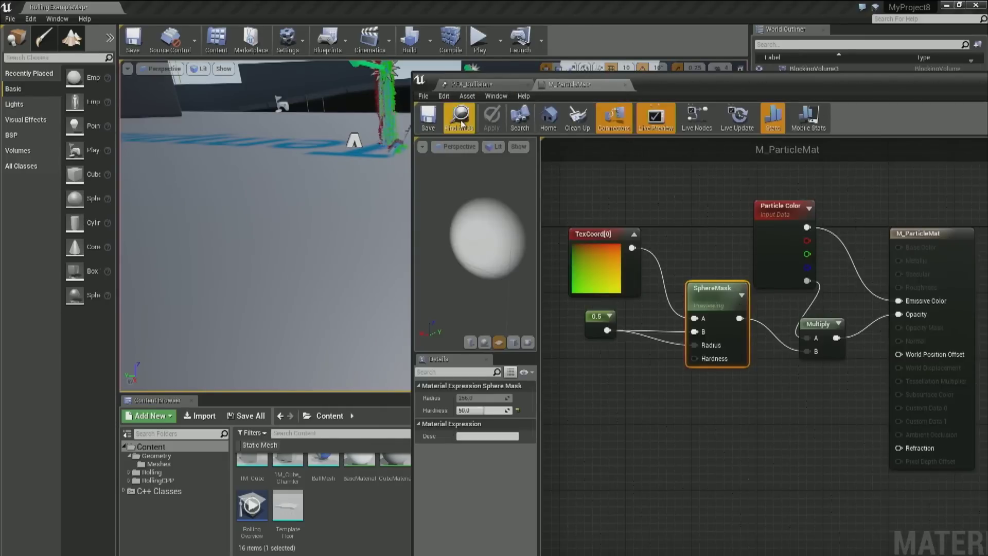
click(470, 84)
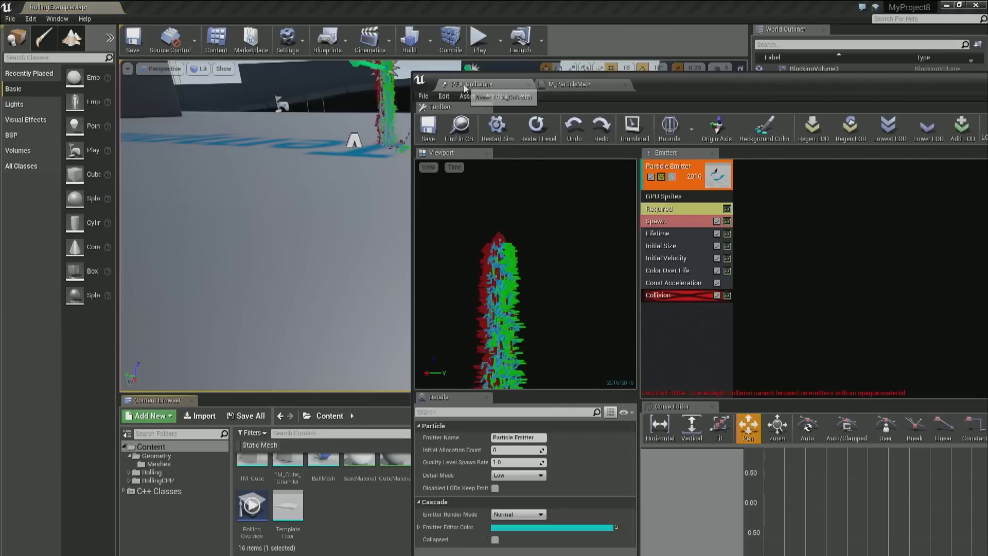
click(684, 212)
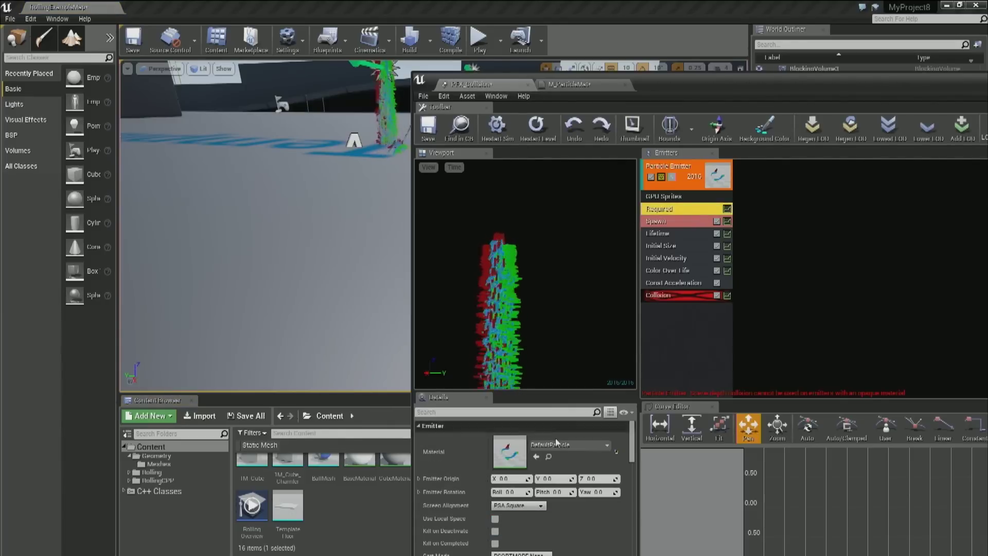
click(538, 458)
Examine the level's GPU particles with the new material from several angles to check their collision with the floor.
right_drag(309, 247, 288, 196)
key(w)
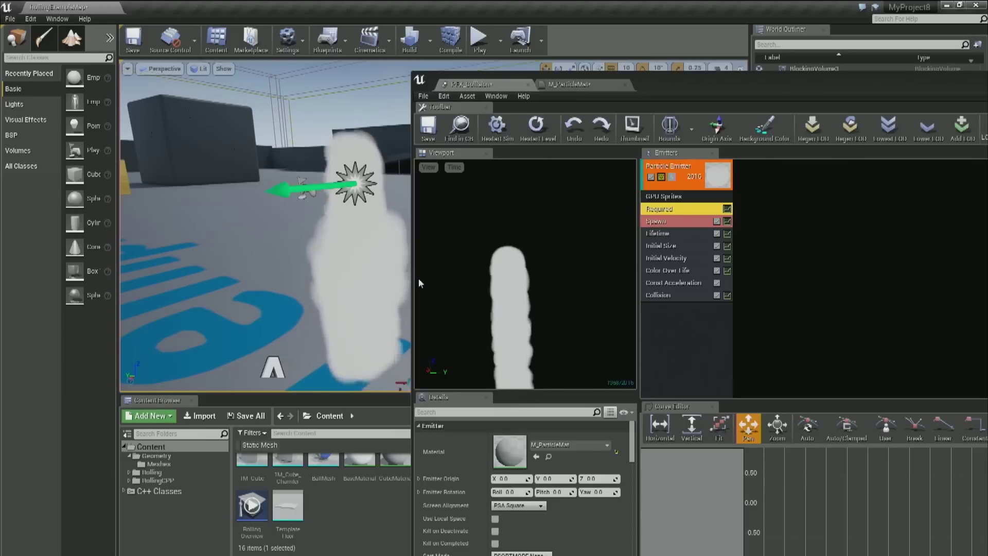
right_drag(355, 221, 339, 222)
mouse_move(319, 271)
right_down()
mouse_move(288, 283)
mouse_move(242, 278)
mouse_move(319, 288)
right_up()
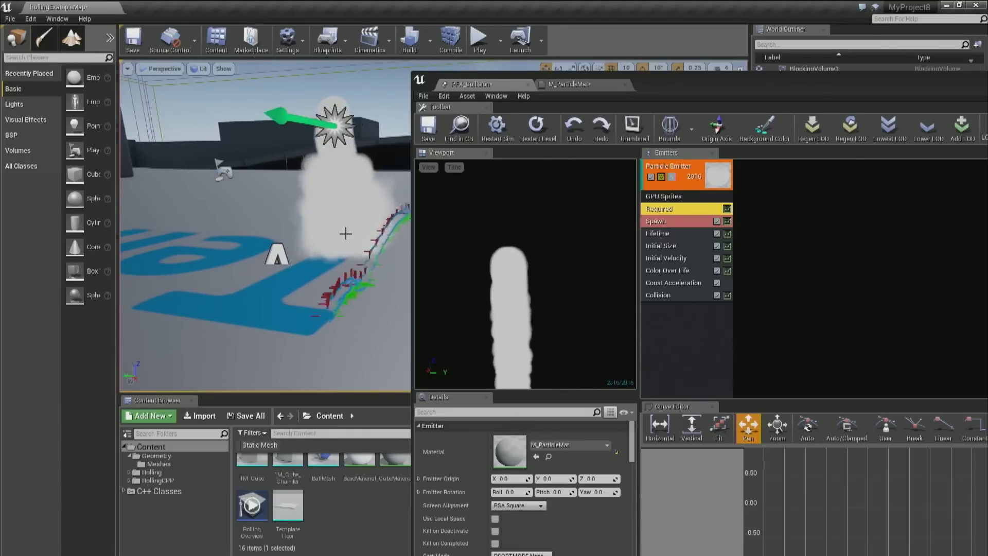
right_drag(338, 214, 339, 174)
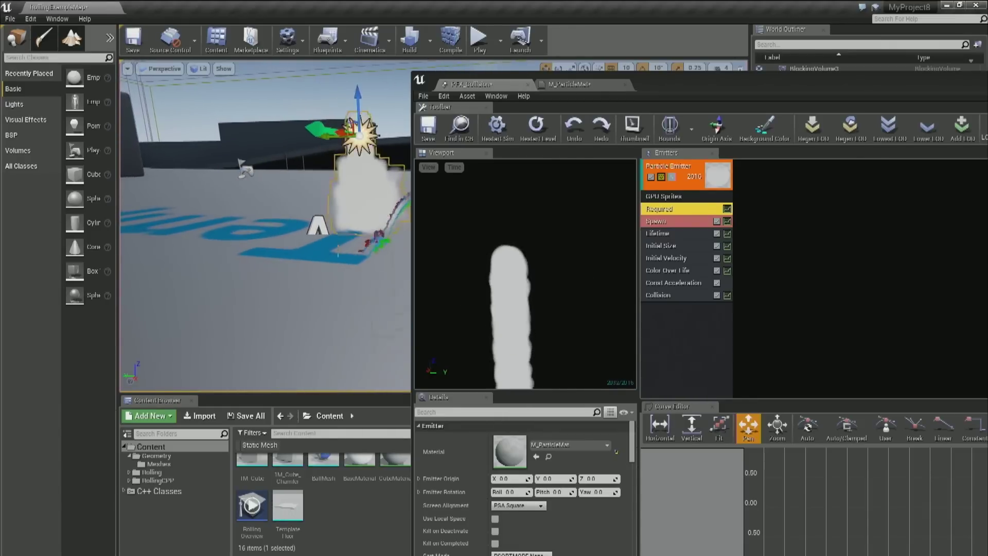
right_drag(337, 264, 337, 241)
drag(346, 206, 337, 147)
right_drag(325, 247, 196, 242)
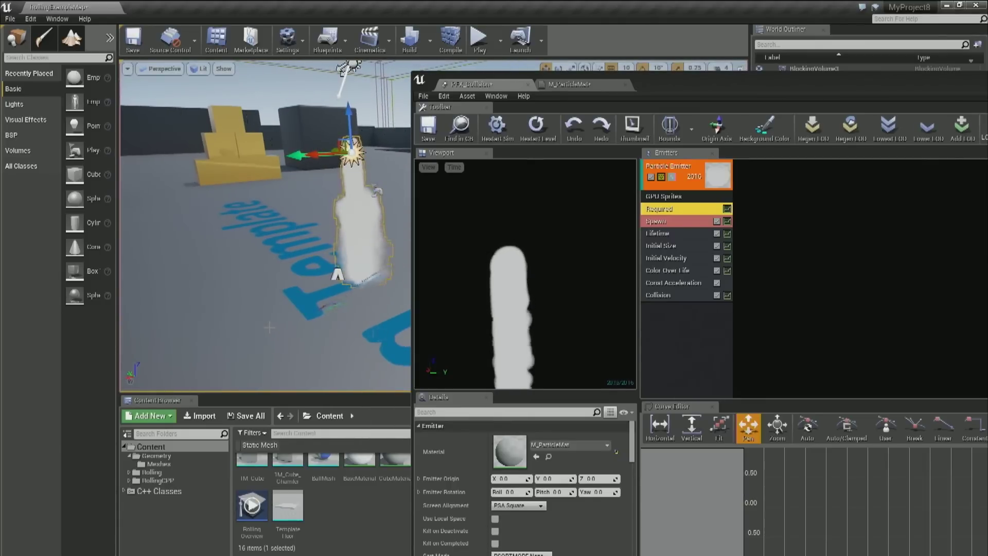
Uncover the level viewport and move the PFX_Collision emitter beside the yellow pillar, to X 830, Y 50.
drag(664, 83, 619, 359)
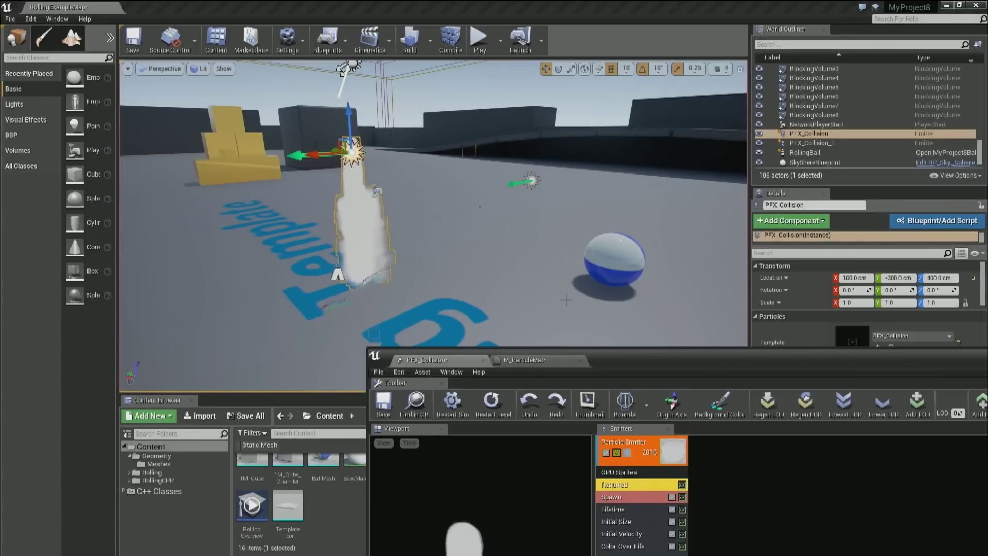
shift+drag(312, 154, 149, 148)
right_drag(149, 148, 86, 143)
key(d)
right_drag(489, 218, 406, 218)
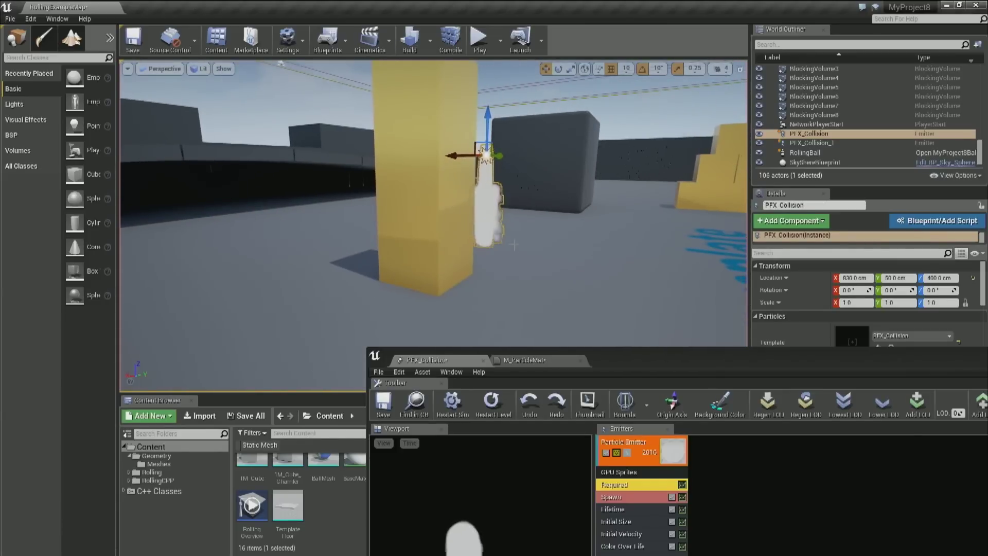
Check the particles beside the pillar from different angles, and move the emitter away from it to X 210.
right_drag(489, 218, 537, 217)
right_drag(491, 280, 479, 296)
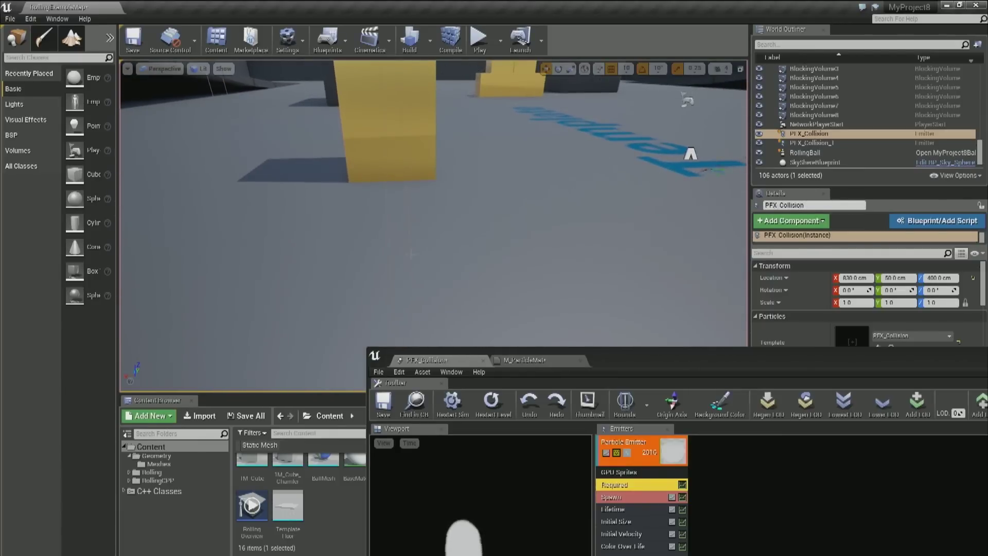
right_drag(410, 245, 422, 228)
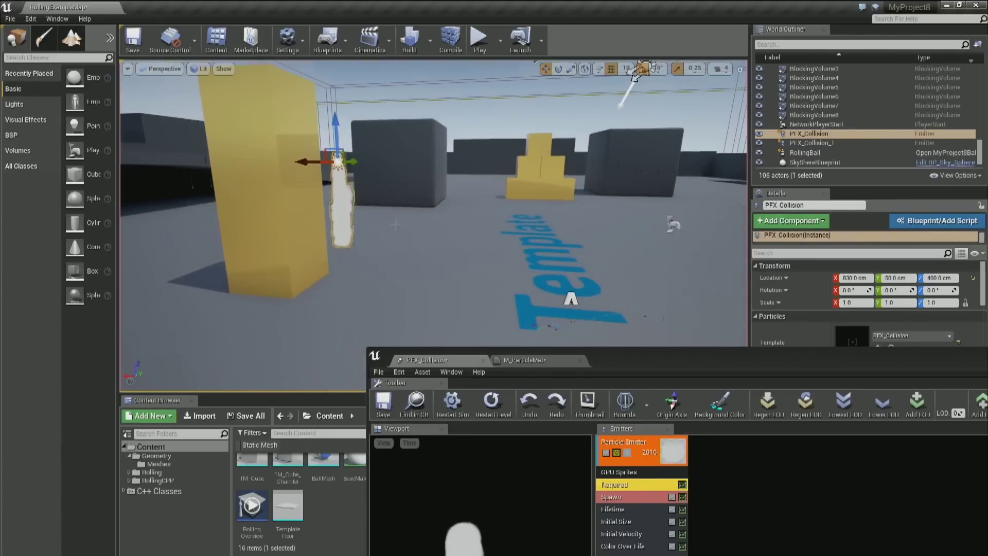
drag(316, 161, 526, 162)
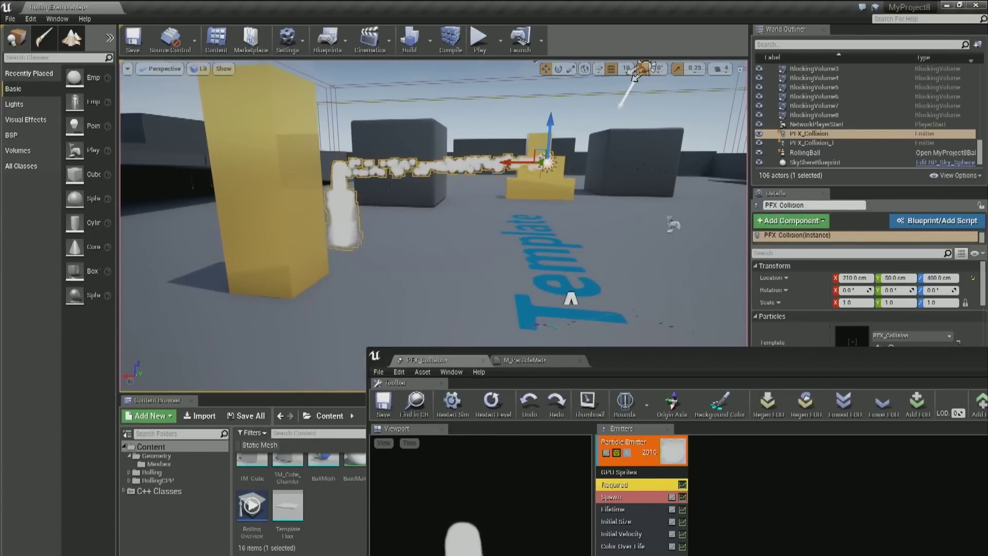
Switch the Initial Velocity module's Start Velocity to Distribution Vector Constant and set its X value to 250.
click(623, 534)
drag(679, 362, 758, 140)
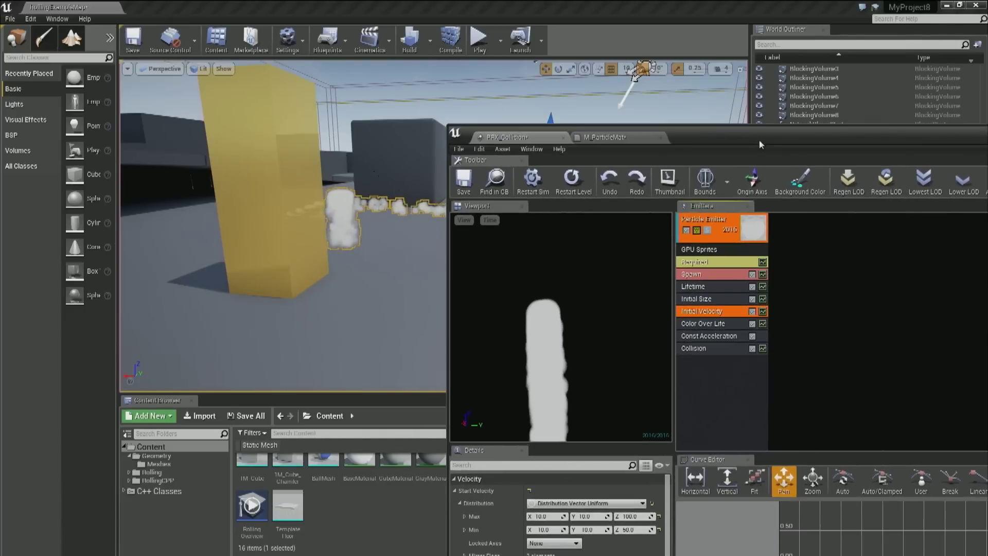
click(558, 503)
click(563, 487)
click(564, 504)
click(582, 452)
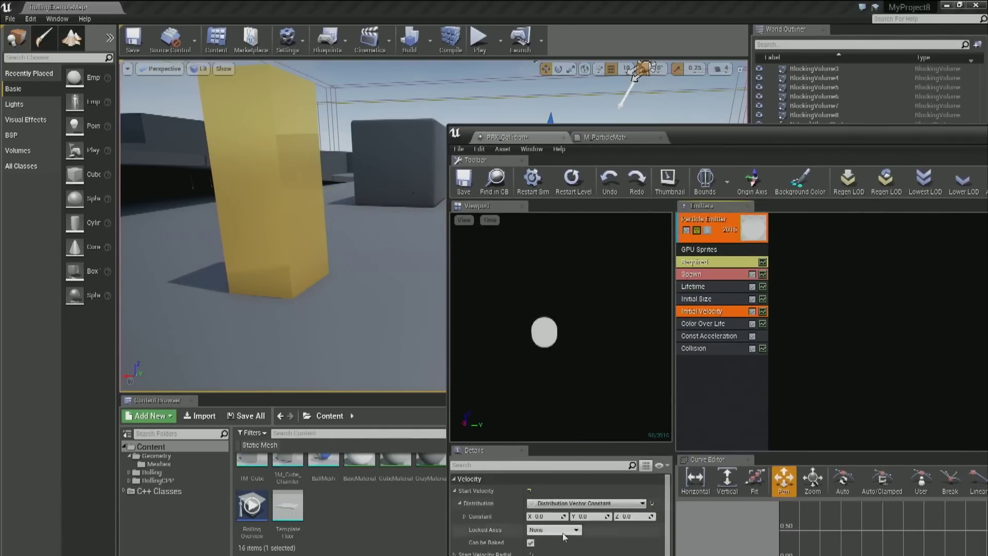
click(549, 516)
text(25)
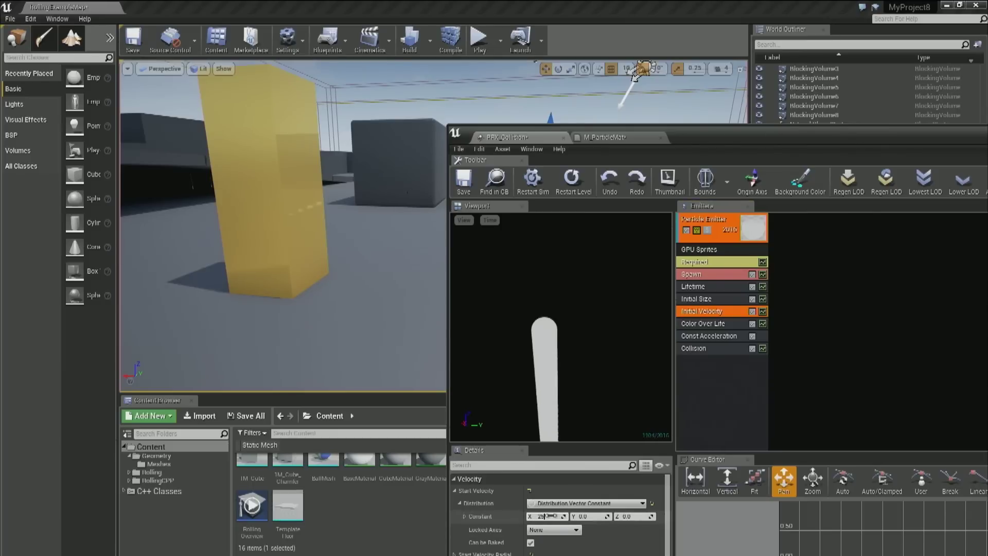
text(0)
key(Return)
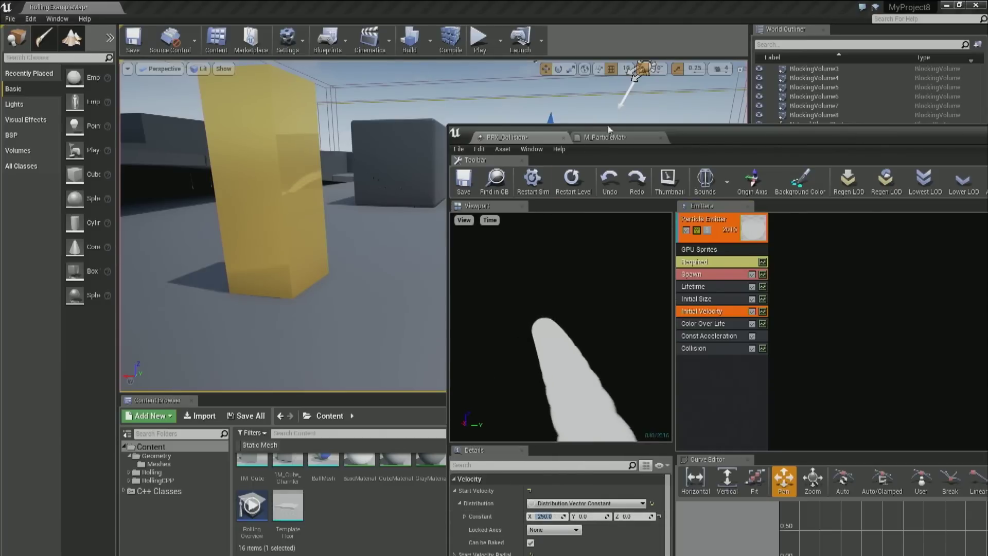
Restore the Start Velocity constant's X to 250 and inspect the particle stream around the yellow pillar.
drag(674, 145, 604, 419)
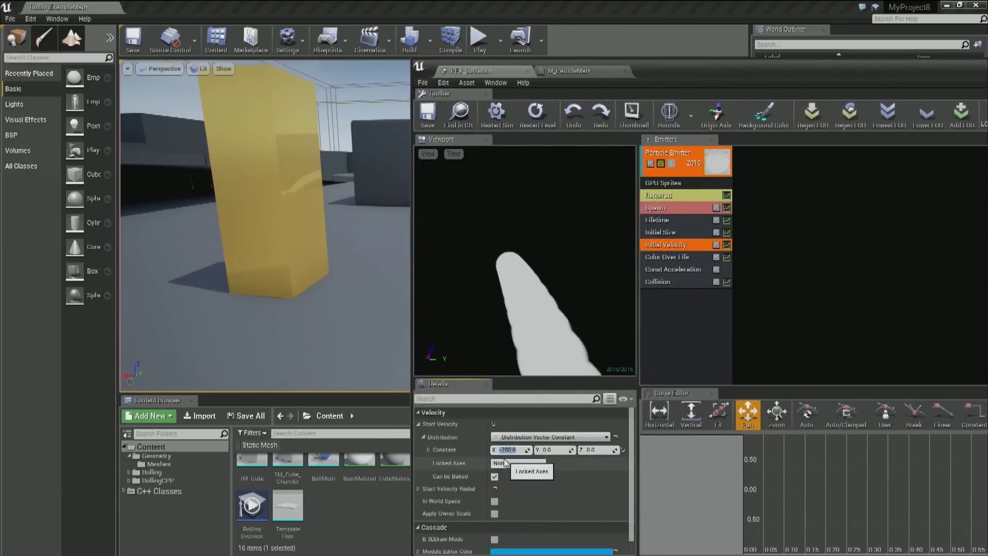
text(250)
key(Return)
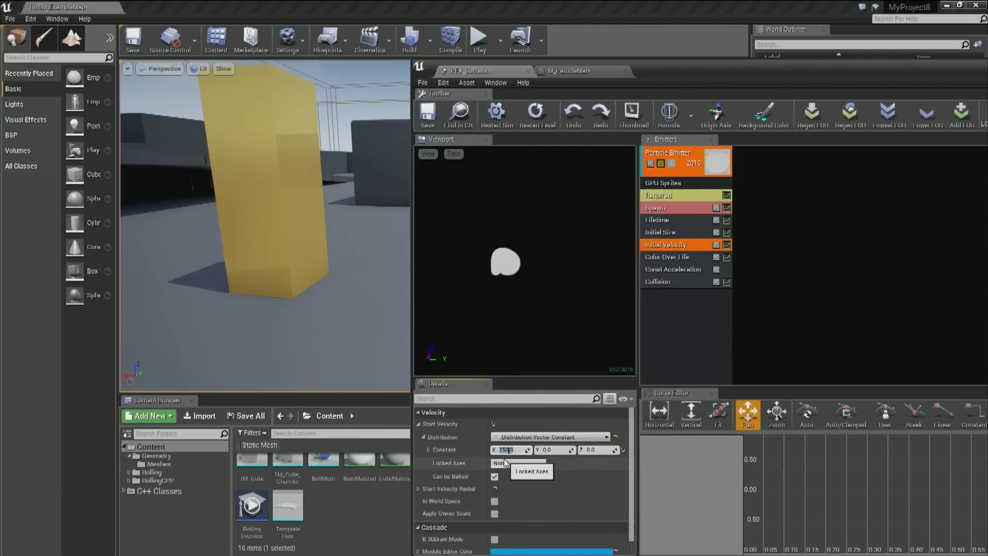
drag(662, 70, 607, 339)
right_drag(445, 219, 423, 232)
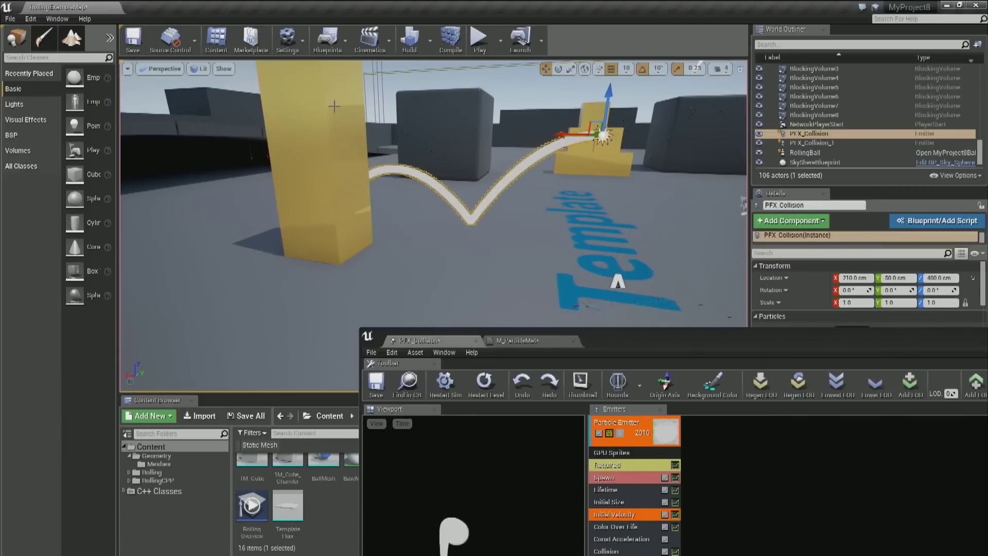
right_drag(334, 110, 304, 116)
right_drag(321, 205, 289, 202)
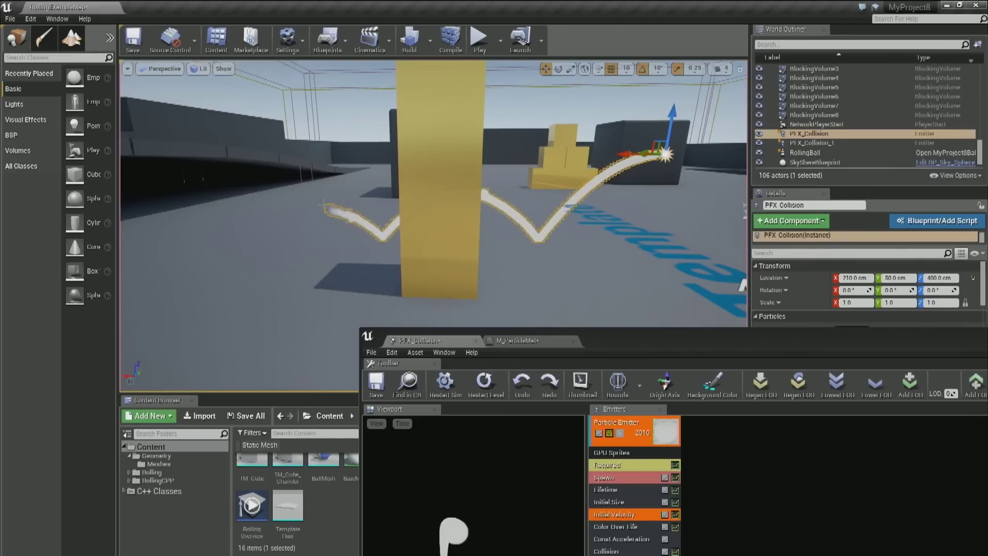
Set the Collision module's Resilience constant to 0 and inspect how the particles behave on the level's floor.
drag(650, 338, 783, 58)
click(625, 374)
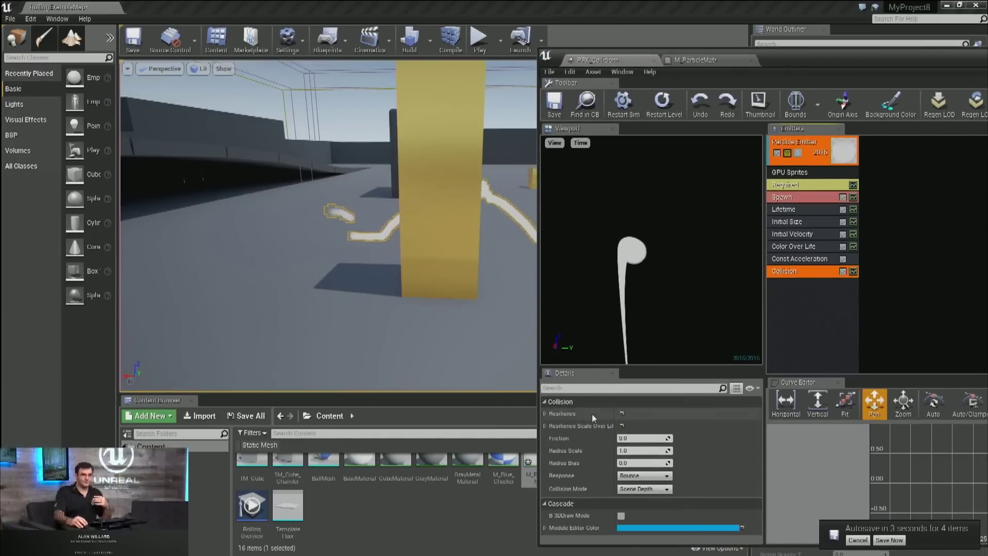
click(545, 413)
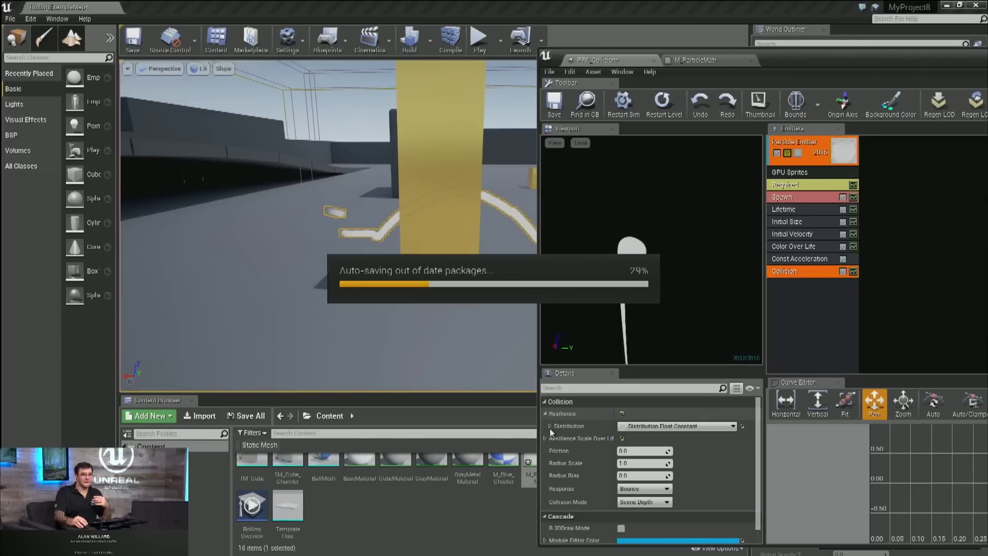
click(550, 426)
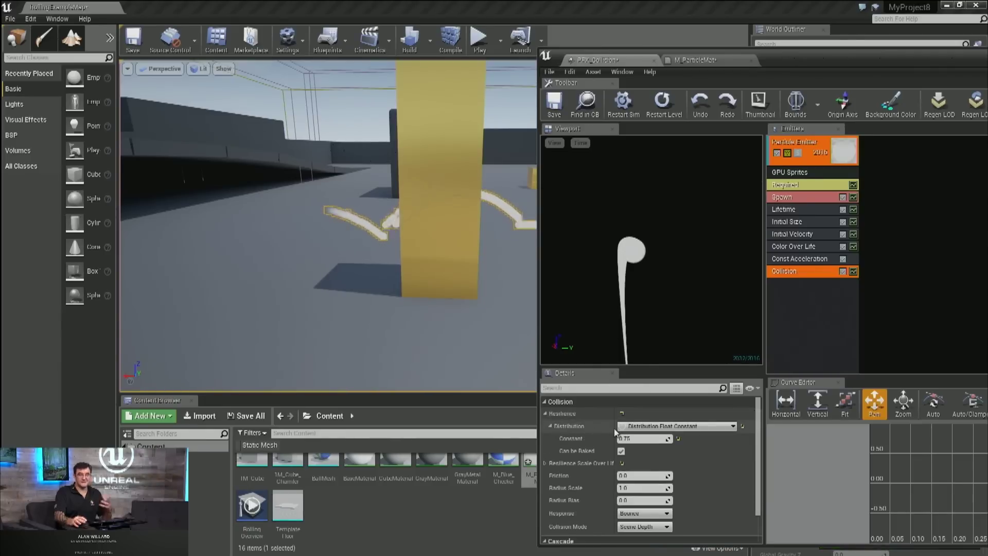
click(642, 439)
text(0)
key(Return)
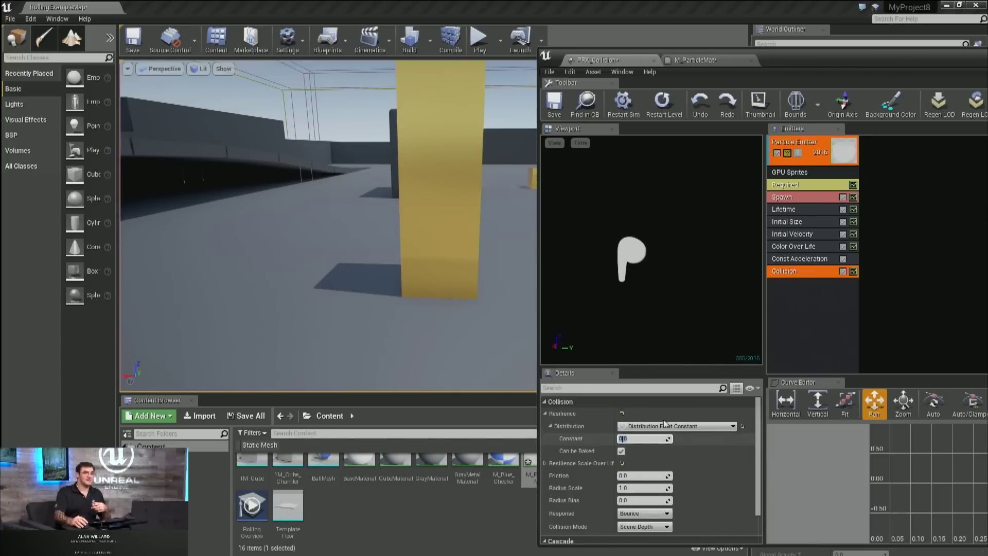
right_drag(464, 270, 519, 266)
click(464, 271)
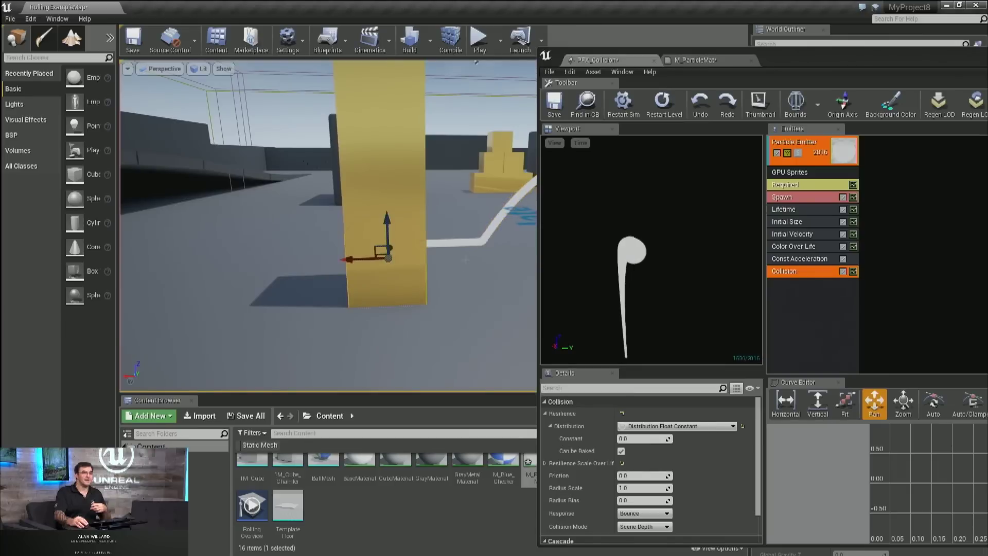
right_drag(498, 215, 403, 225)
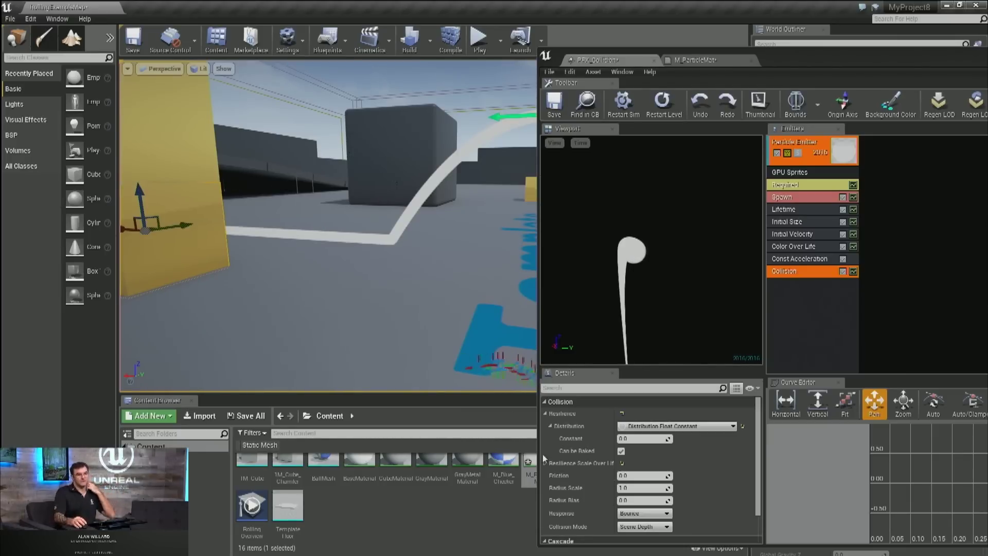
Set the Collision module's Response to Kill and inspect the particle stream near the yellow pillar.
click(637, 513)
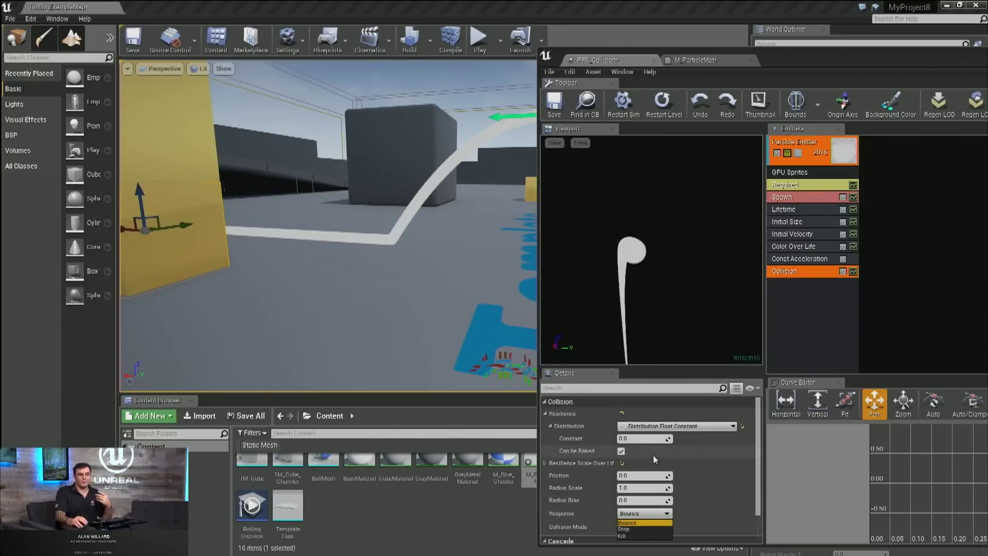
click(624, 536)
right_drag(446, 363, 502, 361)
right_drag(480, 205, 433, 229)
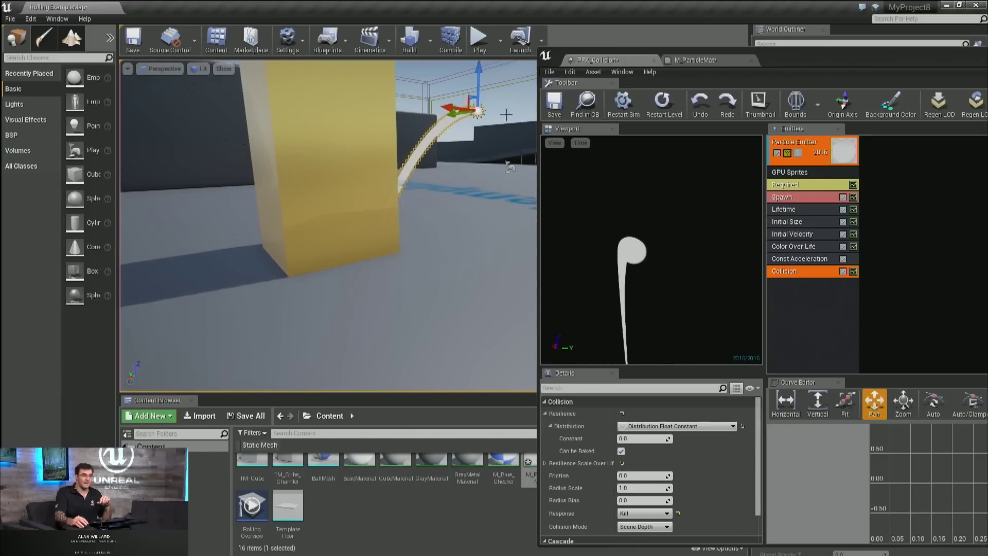
Set the Collision module's Response to Stop.
right_drag(510, 167, 520, 171)
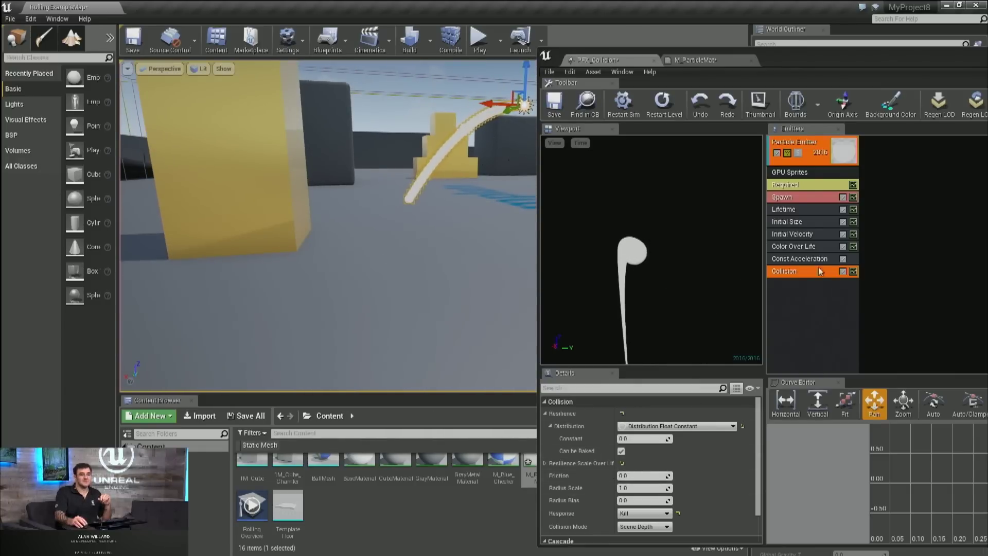
click(646, 513)
click(630, 529)
mouse_move(329, 227)
right_down()
mouse_move(330, 242)
mouse_move(343, 233)
right_up()
Move the particle emitter around above the floor beside the yellow pillar to lay down a trail of stopped particles.
mouse_move(502, 159)
mouse_down()
mouse_move(361, 164)
mouse_move(419, 155)
mouse_move(403, 159)
mouse_move(399, 180)
mouse_move(403, 154)
mouse_move(425, 141)
mouse_move(404, 154)
mouse_move(408, 165)
mouse_move(502, 171)
mouse_move(448, 172)
mouse_up()
right_drag(412, 172, 227, 232)
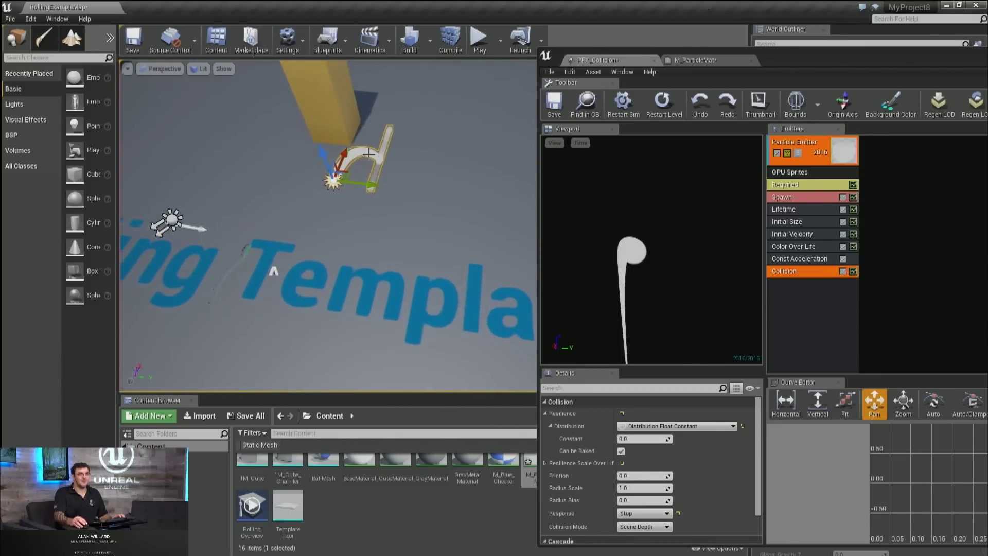
drag(349, 172, 467, 124)
drag(447, 189, 371, 240)
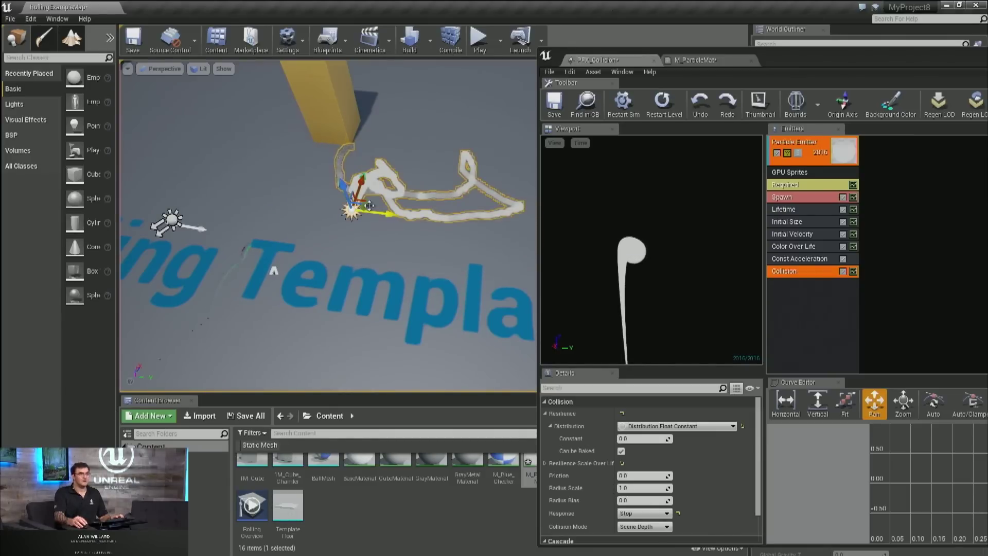
Switch the level viewport to game view, move the emitter over the Template floor text and inspect its stream.
key(g)
mouse_move(370, 198)
mouse_down()
mouse_move(512, 178)
mouse_move(410, 187)
mouse_move(321, 243)
mouse_move(414, 280)
mouse_move(490, 260)
mouse_move(464, 204)
mouse_move(396, 140)
mouse_move(389, 268)
mouse_move(322, 265)
mouse_move(337, 257)
mouse_up()
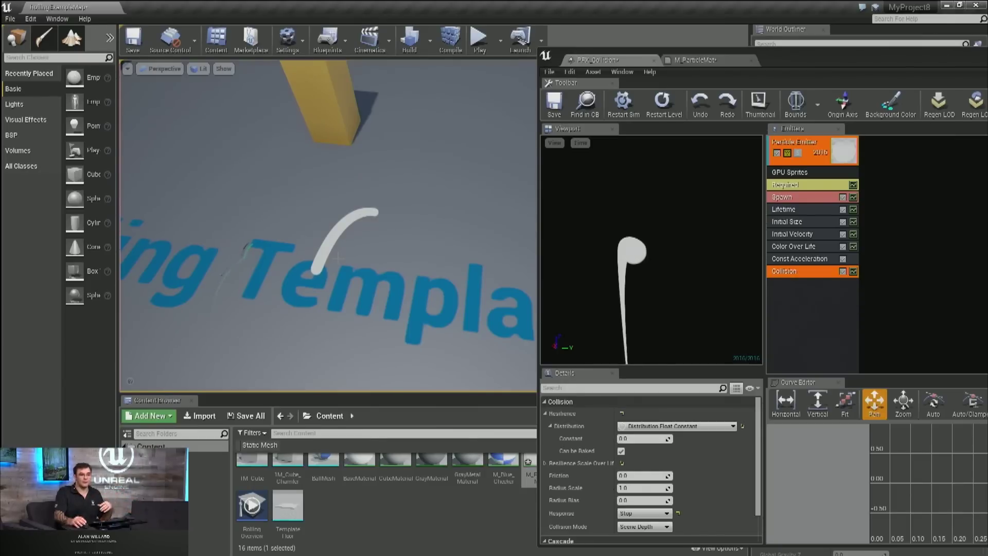
alt+drag(343, 263, 293, 195)
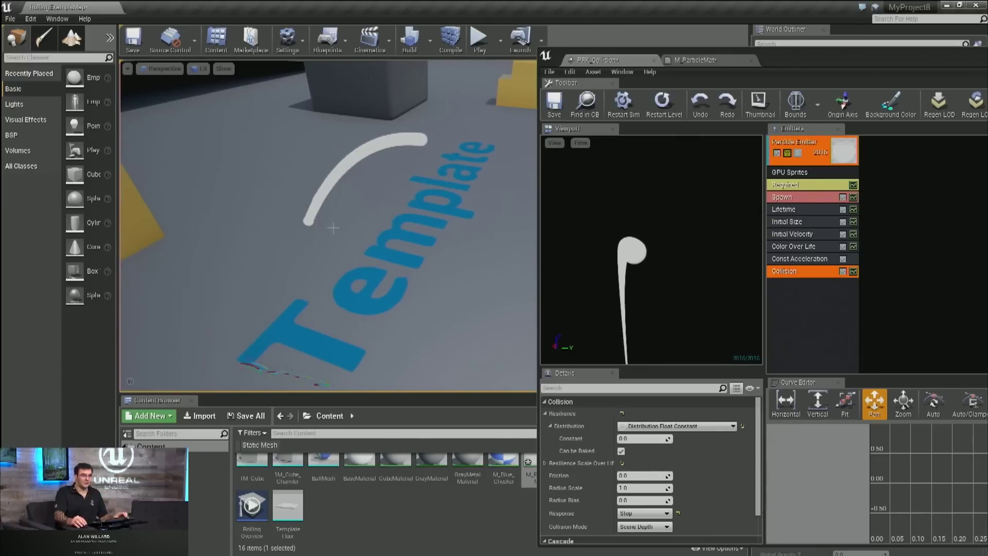
ctrl+drag(392, 235, 391, 188)
right_drag(361, 206, 443, 232)
Position the emitter beside the yellow pillar to inspect the collision, and pull it back toward the Template floor text.
click(454, 138)
drag(404, 96, 323, 78)
right_drag(323, 79, 319, 100)
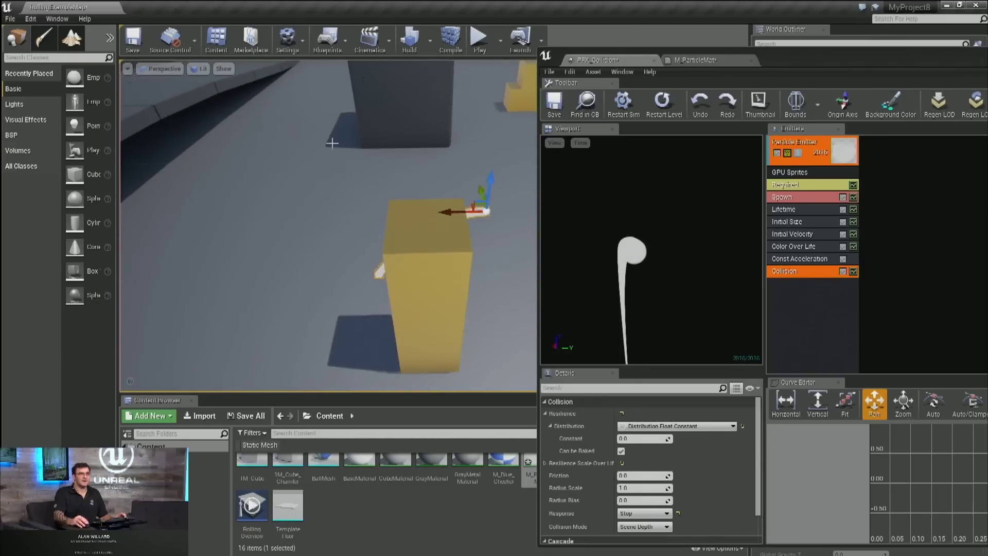
mouse_move(459, 213)
mouse_down()
mouse_move(258, 216)
mouse_move(494, 216)
mouse_move(442, 214)
mouse_move(455, 212)
mouse_up()
right_drag(456, 212, 392, 200)
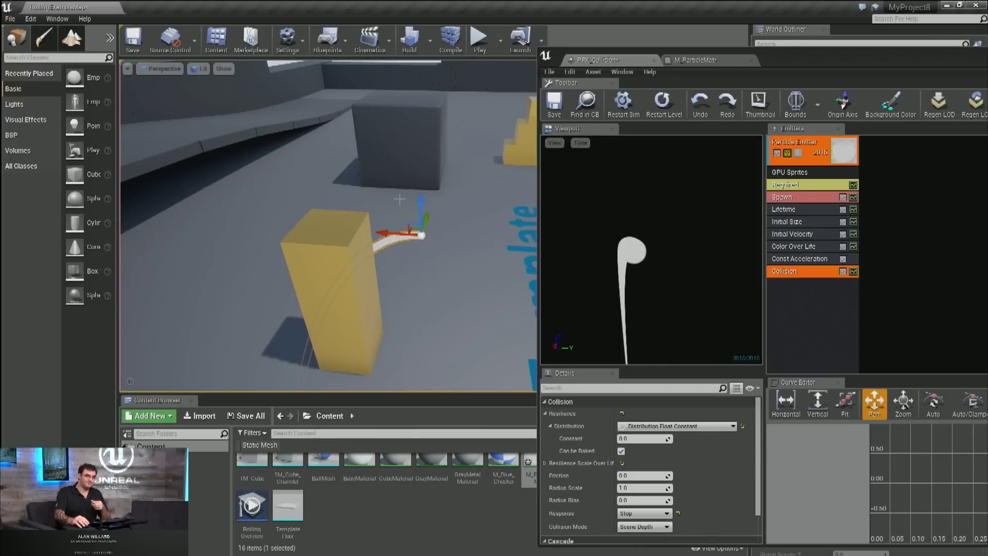
right_drag(392, 200, 325, 236)
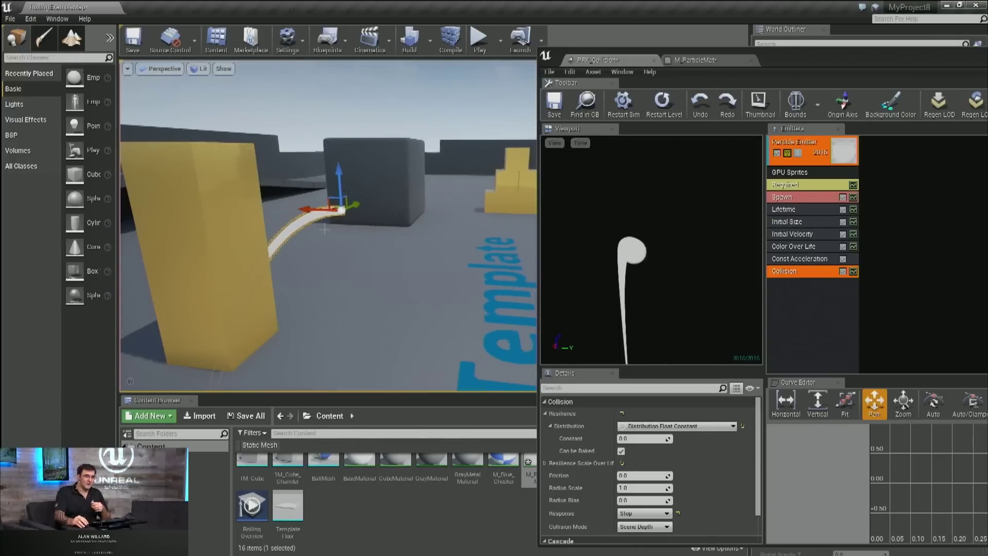
drag(308, 210, 460, 241)
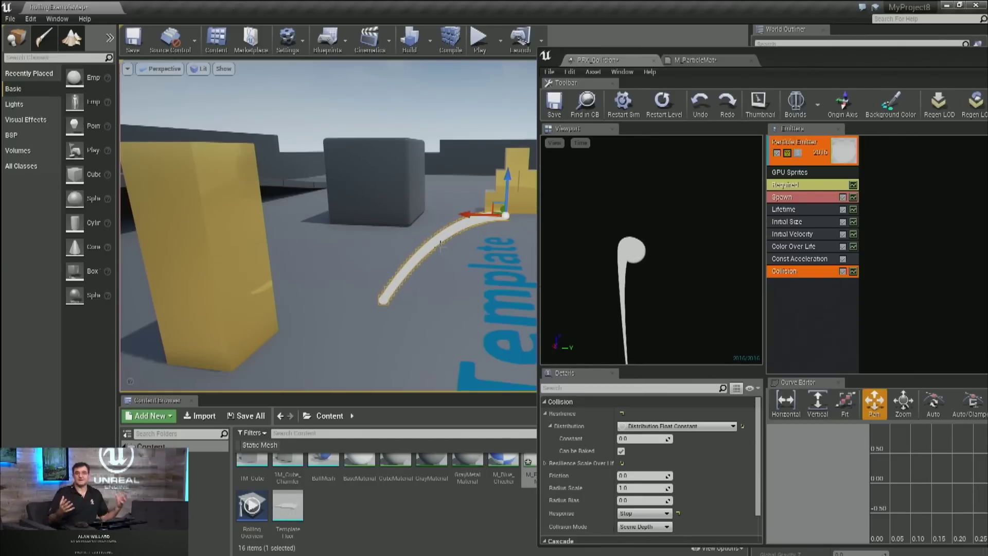
Open the Engine Rendering page of the Project Settings.
click(226, 71)
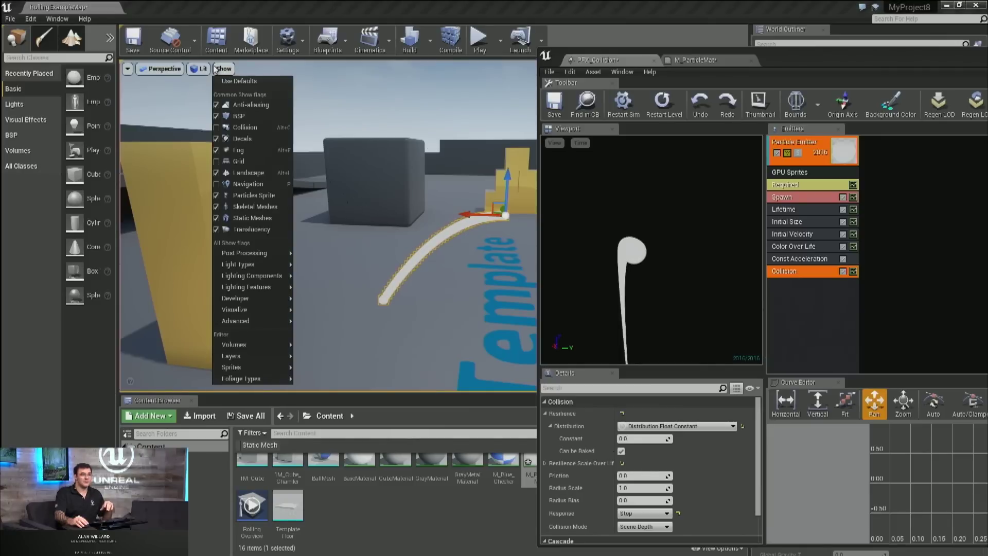
key(Escape)
click(27, 19)
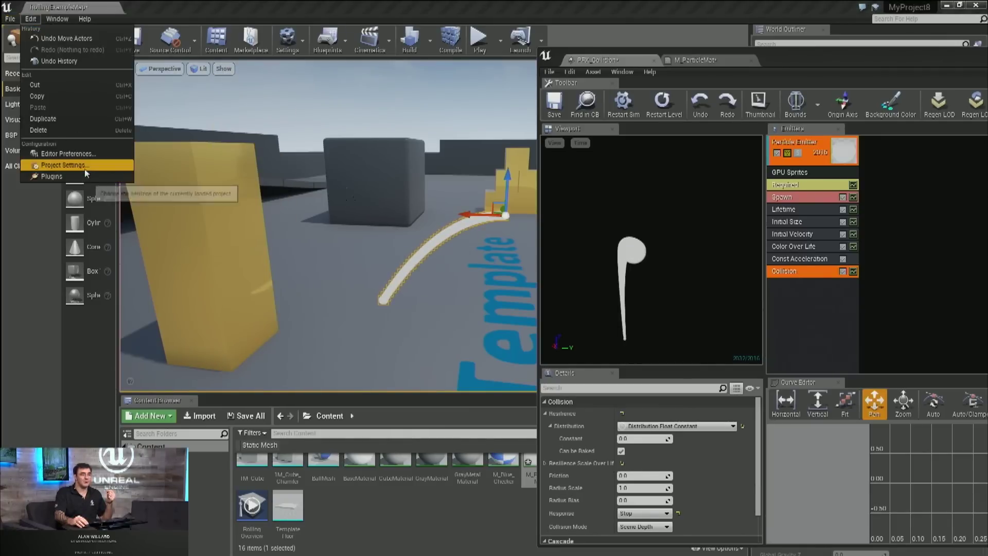
click(85, 168)
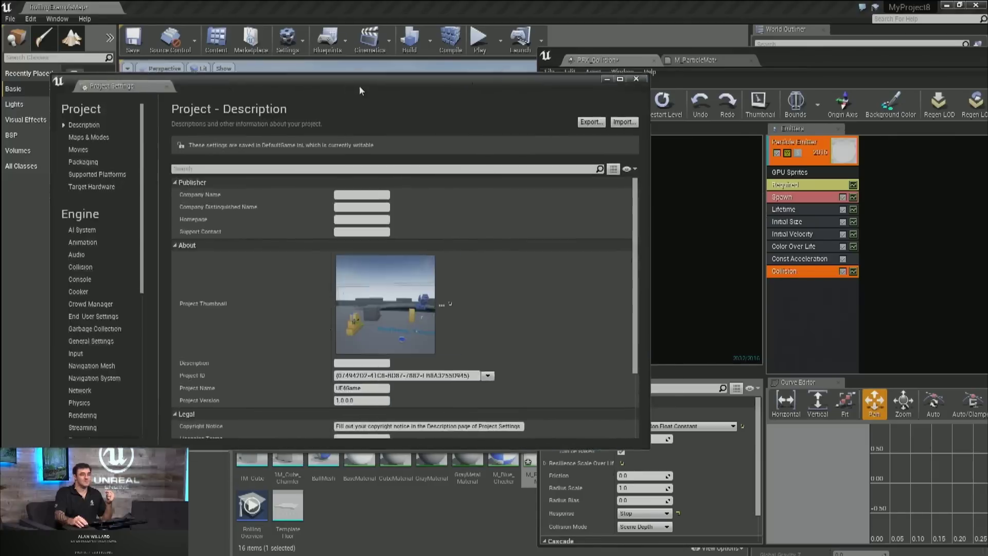
scroll(215, 302, down, 4)
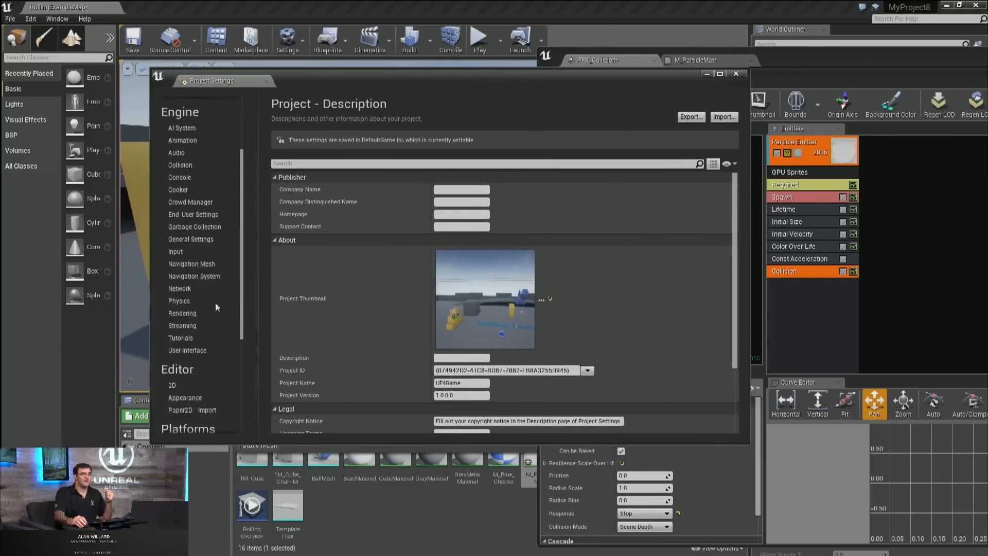
click(191, 312)
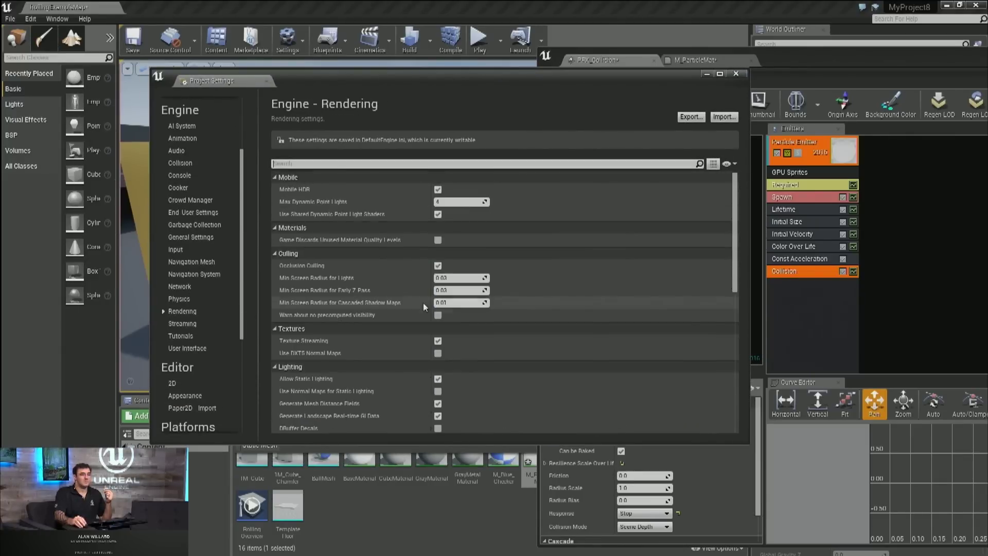
Find the Generate Mesh Distance Fields option among the Lighting settings and check its state.
scroll(423, 306, down, 5)
scroll(423, 305, down, 5)
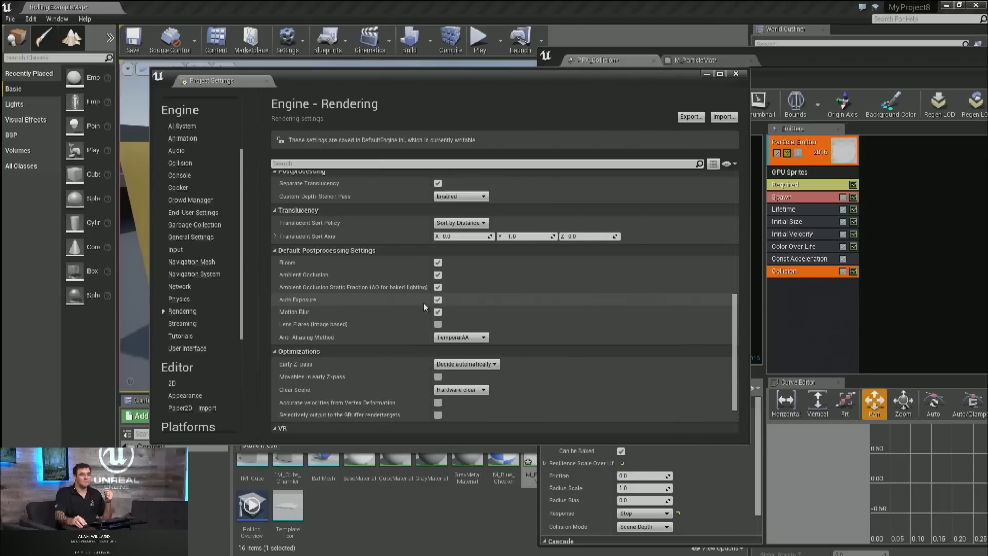
scroll(424, 303, down, 1)
scroll(413, 355, up, 5)
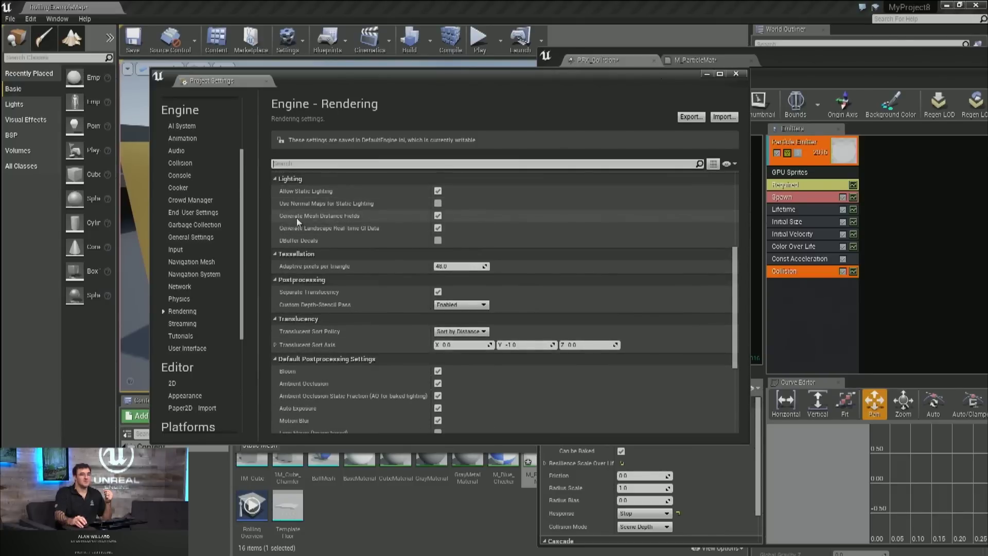
mouse_move(352, 213)
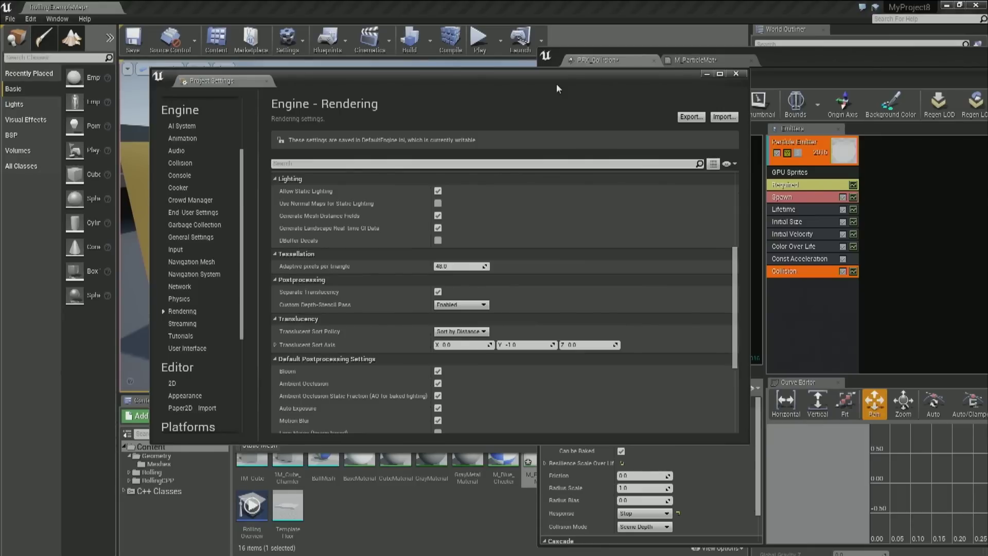
click(438, 215)
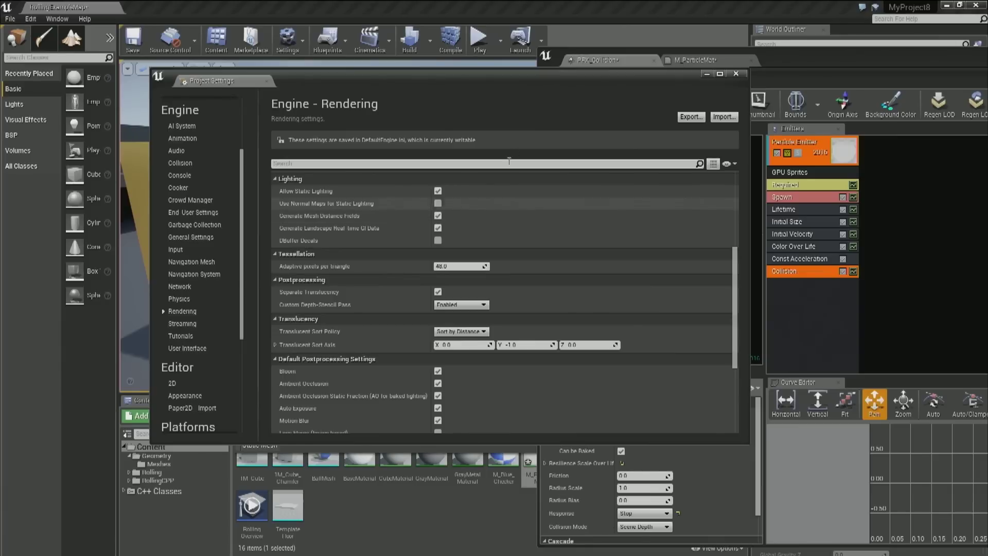
Close the Project Settings window and the PFX_Collision particle editor.
click(744, 74)
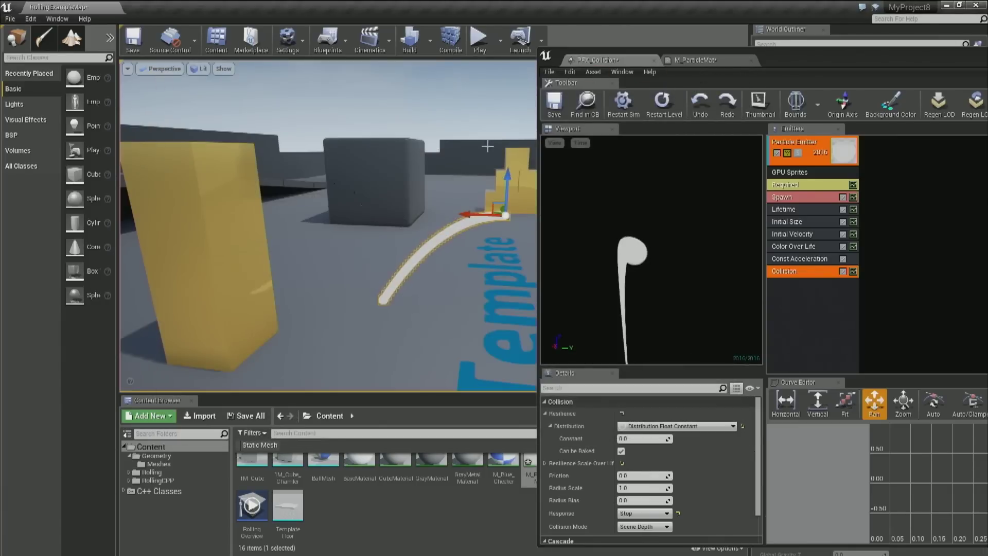
drag(811, 61, 508, 215)
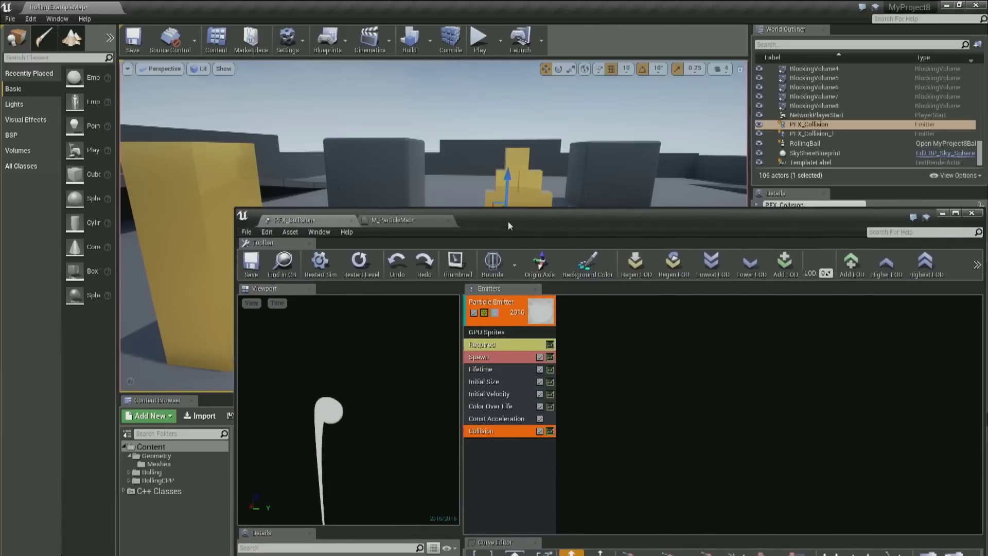
click(973, 214)
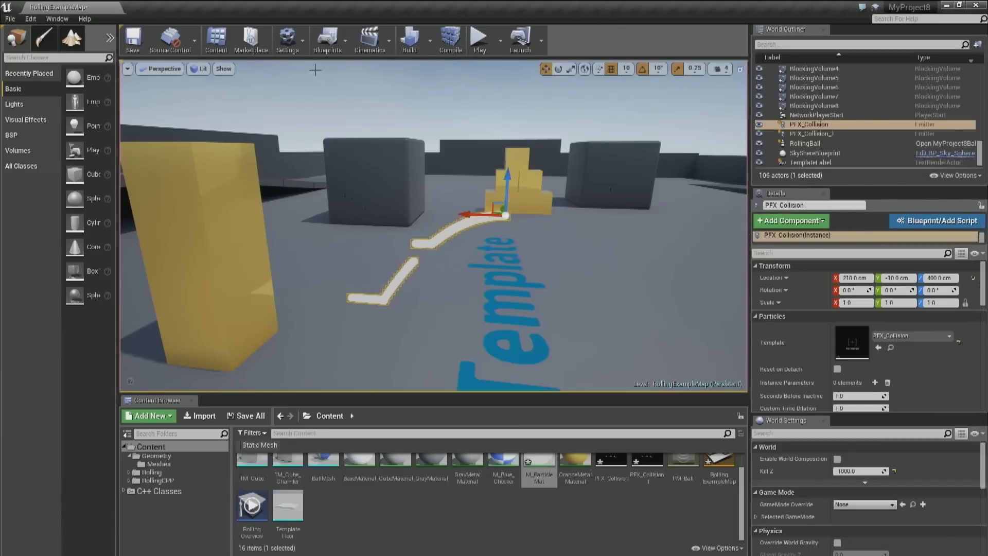
Turn on the Mesh DistanceFields visualization in the level viewport.
click(224, 70)
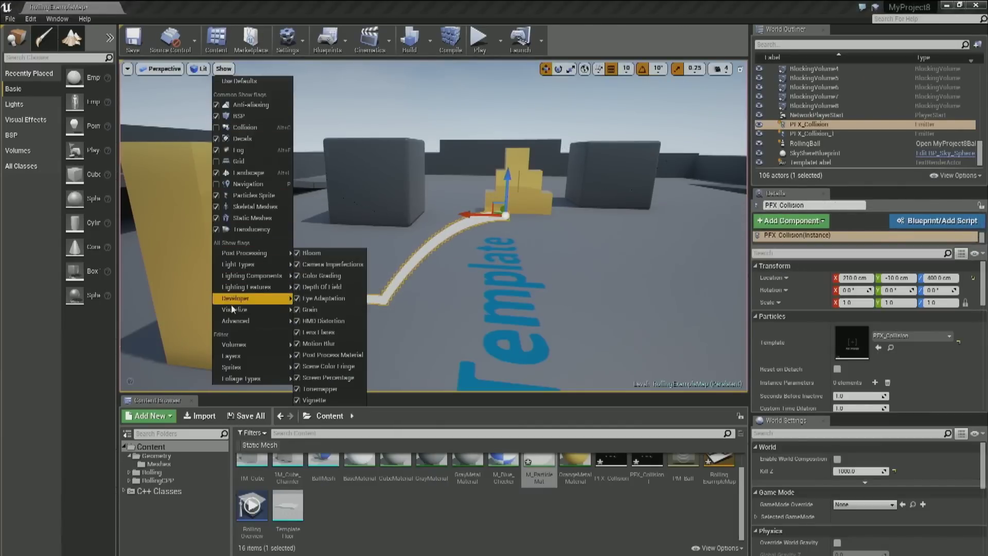
mouse_move(234, 311)
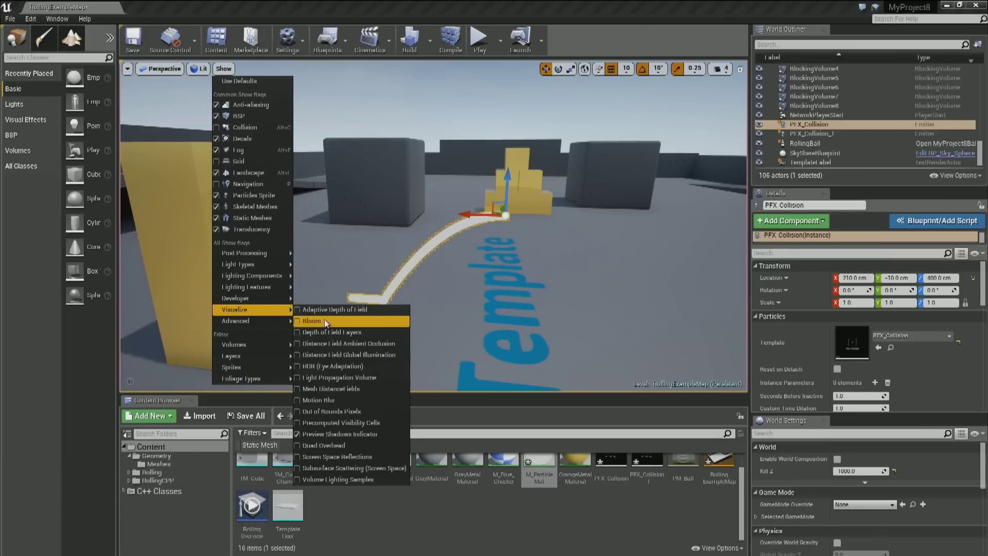
click(298, 389)
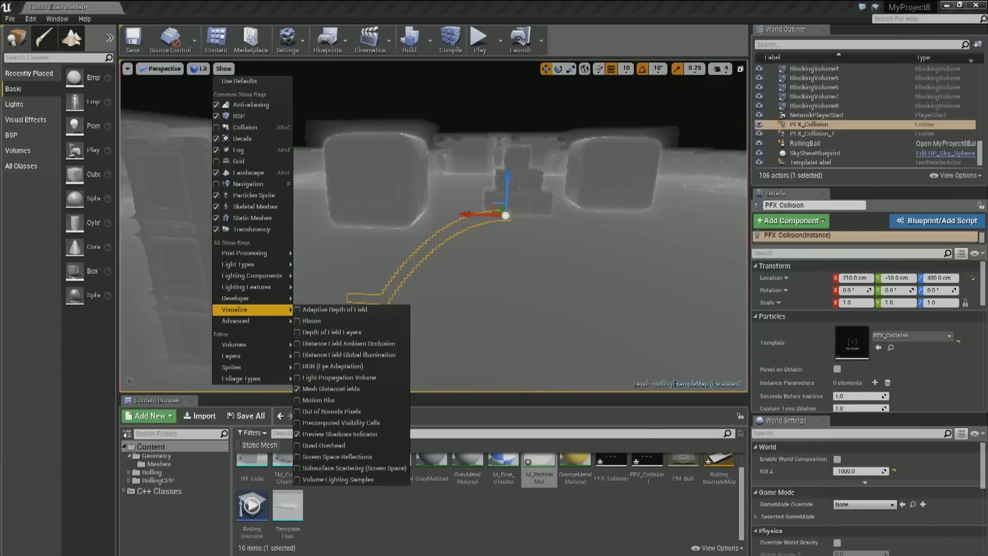
Examine the mesh distance fields around the level's sphere, cubes and pillar from several viewpoints.
right_drag(434, 227, 526, 215)
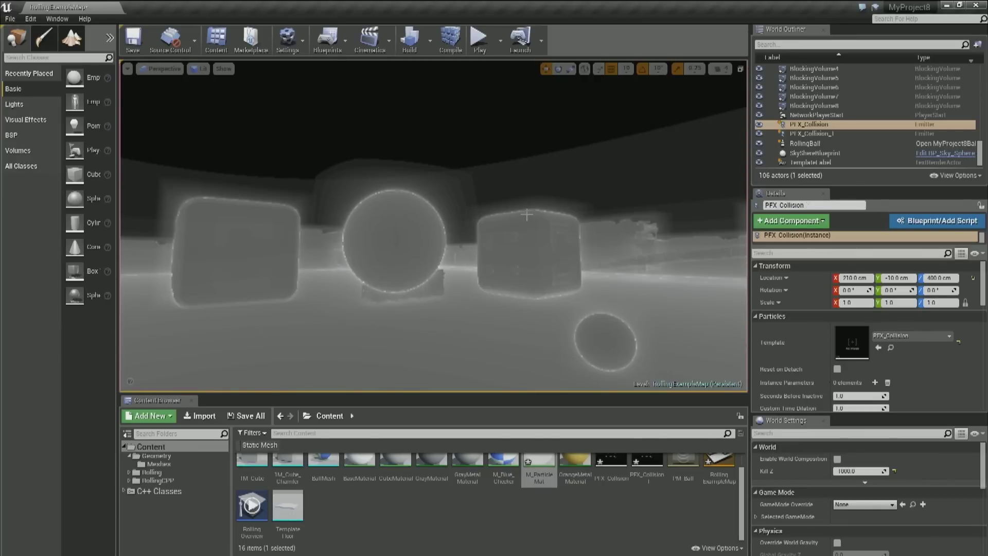
right_drag(527, 215, 532, 244)
mouse_move(327, 193)
right_down()
mouse_move(328, 142)
mouse_move(298, 170)
mouse_move(328, 193)
right_up()
key(w)
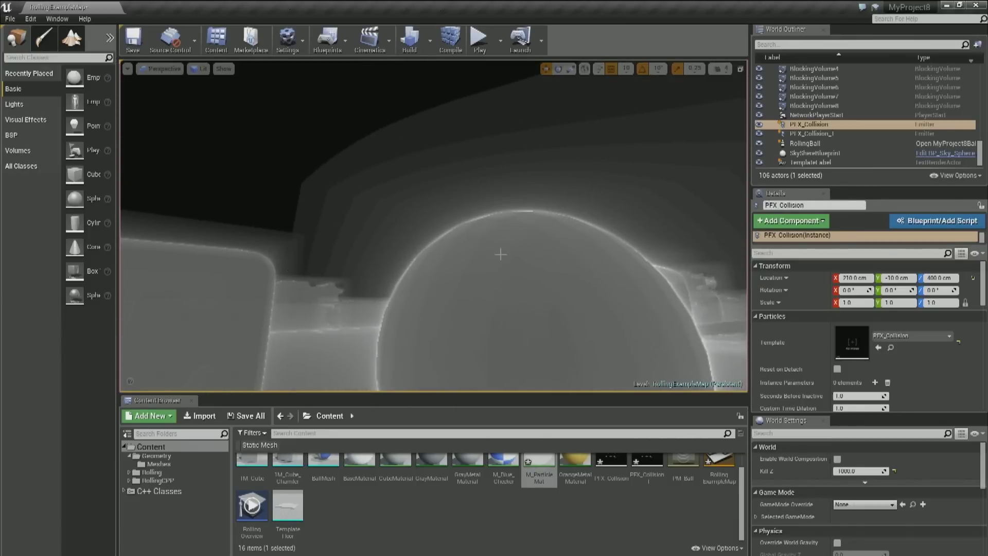
drag(329, 238, 352, 267)
right_drag(379, 265, 330, 222)
mouse_move(453, 270)
right_down()
mouse_move(412, 288)
mouse_move(409, 278)
mouse_move(438, 275)
right_up()
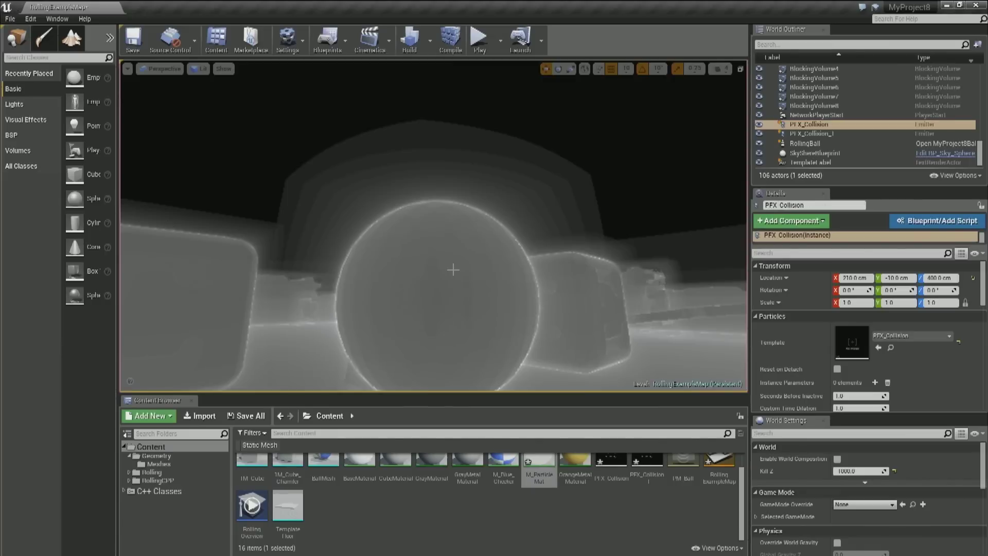
right_drag(464, 260, 387, 170)
right_drag(337, 203, 457, 325)
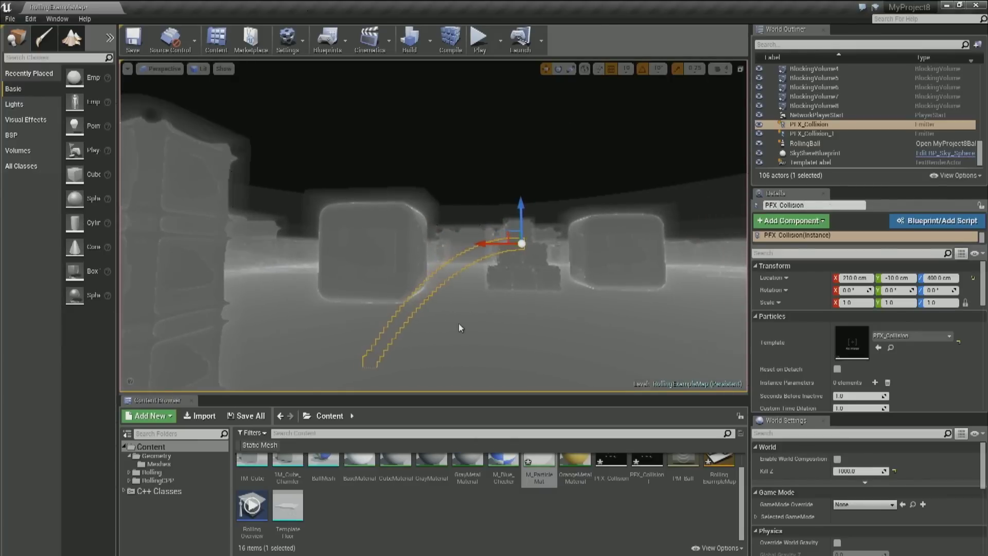
Reopen PFX_Collision in the particle editor and set the Collision module's Collision Mode to Distance Field.
key(alt+Tab)
click(512, 442)
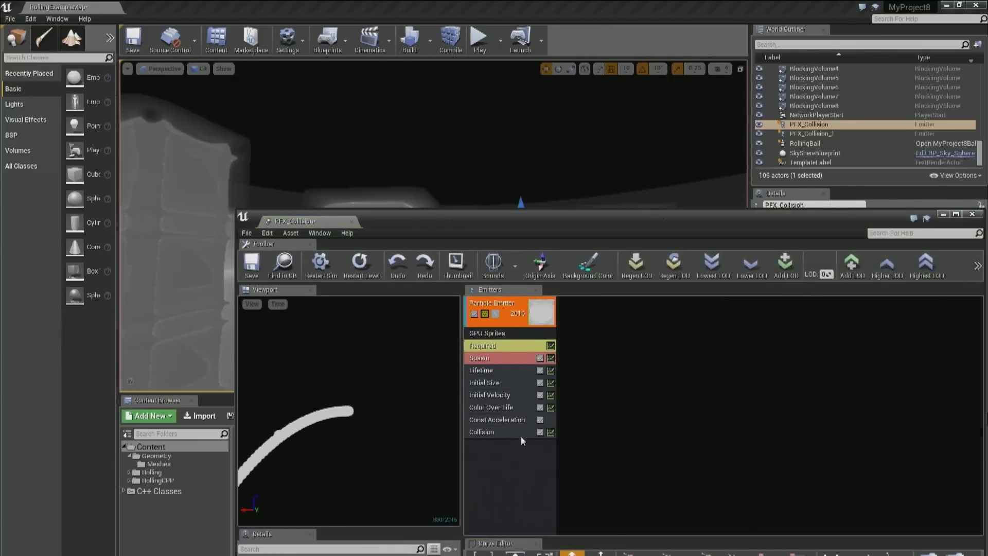
click(513, 436)
drag(570, 223, 660, 56)
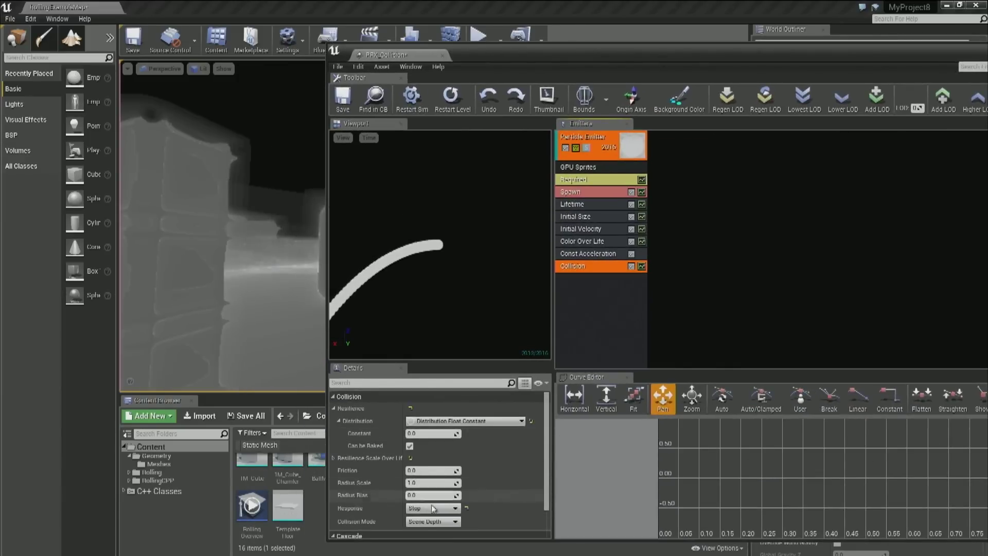
click(432, 522)
click(430, 538)
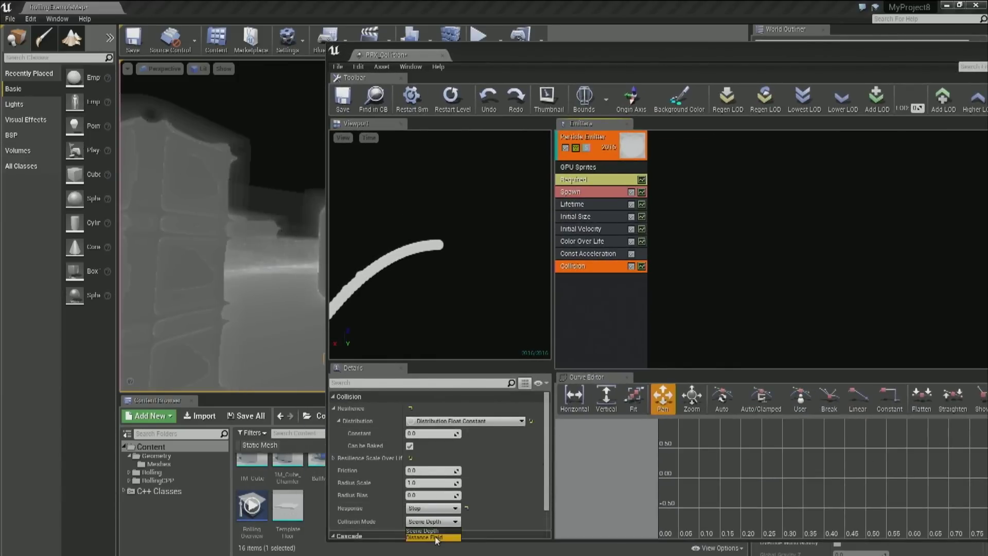
Move the particle editor out of the way, reset the viewport's show flags to defaults and view the particle stream.
drag(533, 66, 507, 514)
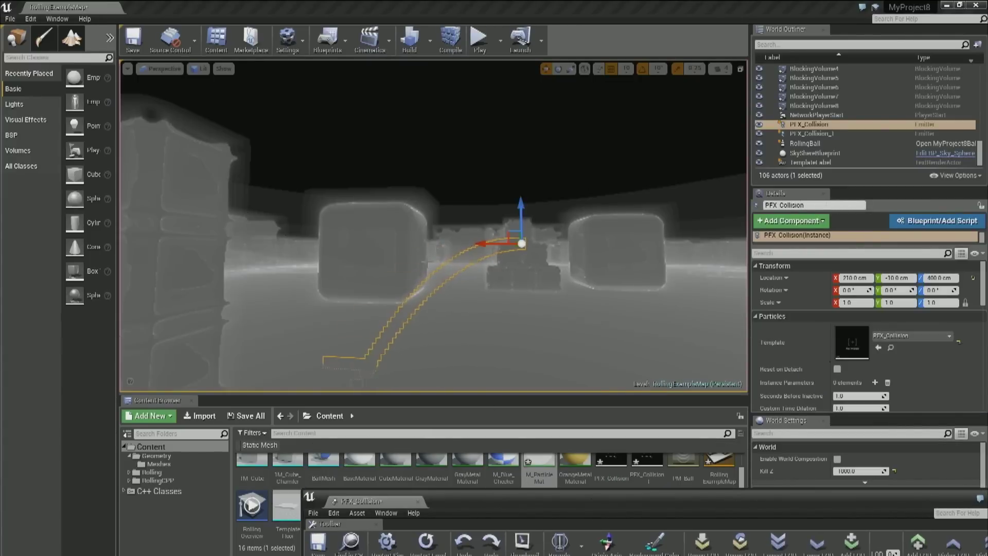
right_drag(567, 218, 624, 224)
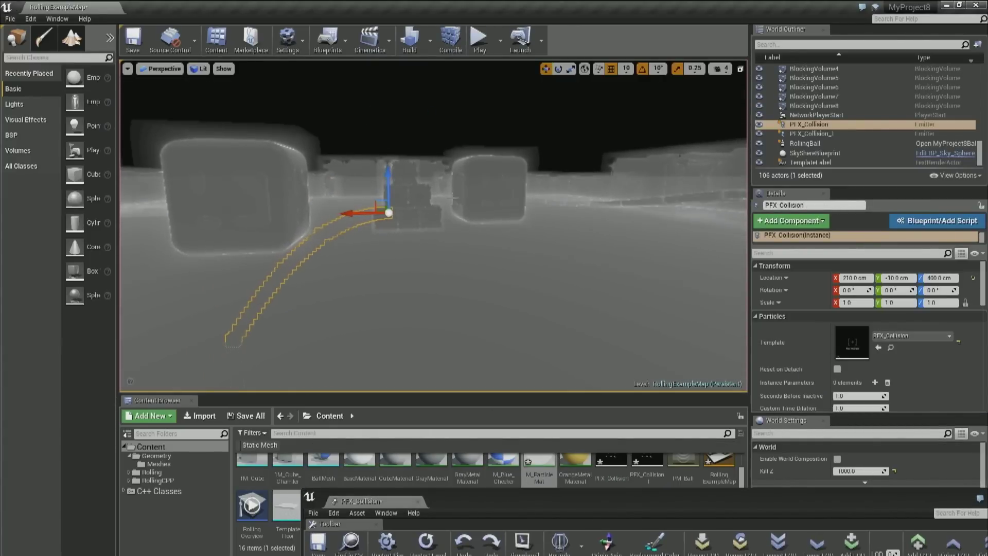
click(199, 70)
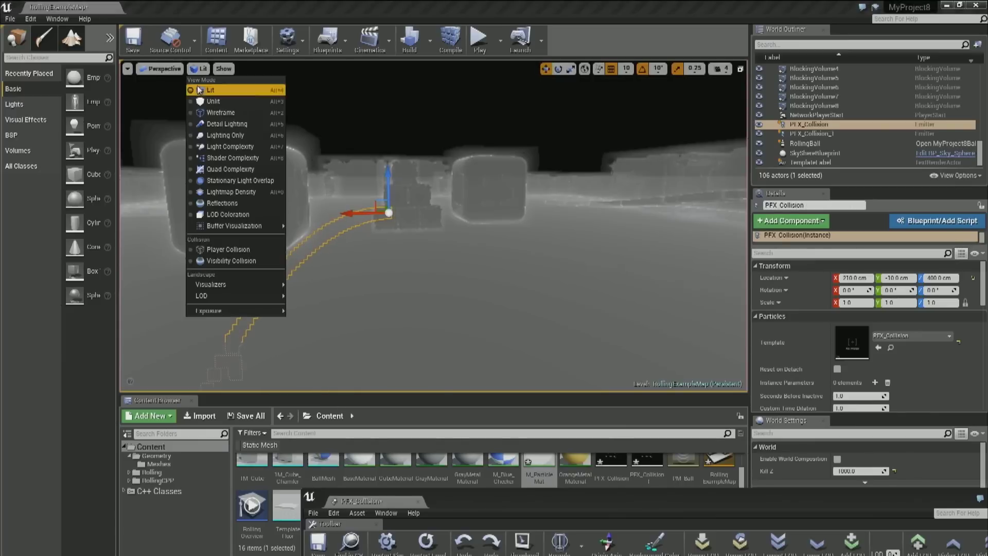
click(224, 68)
click(226, 83)
right_drag(521, 106, 623, 69)
right_drag(413, 240, 381, 235)
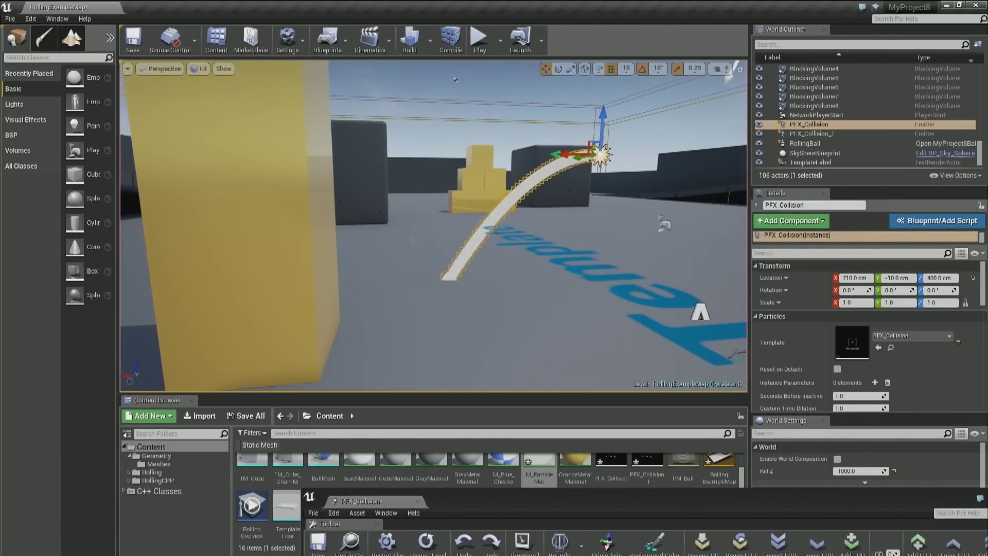
Move the PFX_Collision emitter past the yellow pillar and on to X 480, Y 210, Z 400 cm.
right_drag(413, 240, 412, 270)
drag(546, 155, 324, 204)
key(a)
mouse_move(323, 204)
right_down()
mouse_move(304, 206)
mouse_move(317, 204)
right_up()
mouse_move(379, 279)
right_down()
mouse_move(360, 276)
mouse_move(382, 296)
mouse_move(379, 279)
right_up()
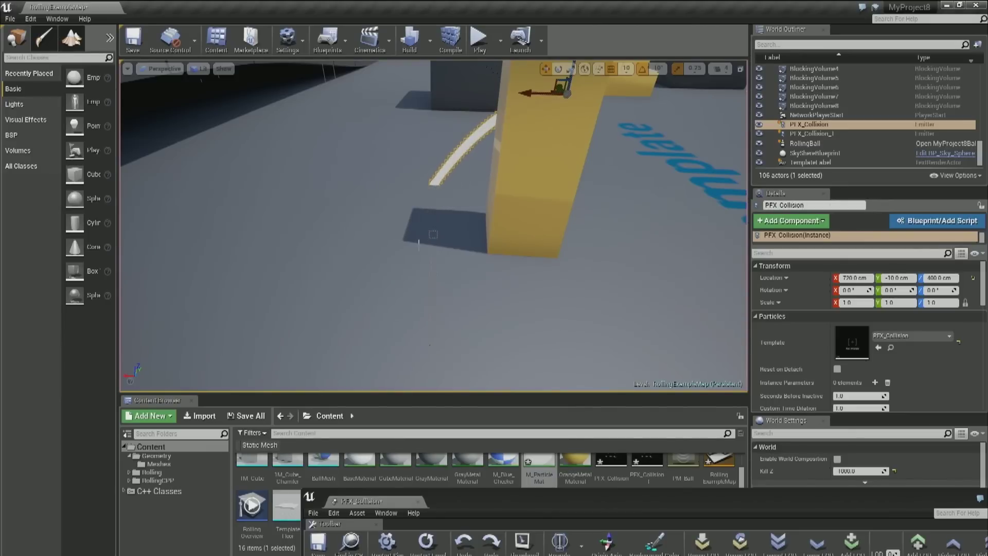
right_drag(413, 210, 486, 296)
right_drag(499, 198, 499, 260)
right_drag(498, 154, 344, 168)
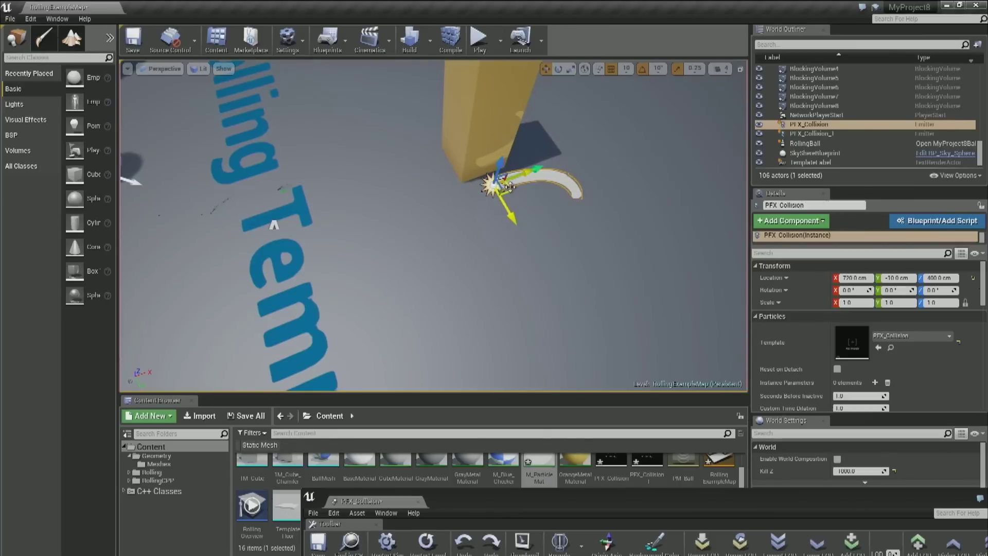
mouse_move(512, 191)
mouse_down()
mouse_move(260, 70)
mouse_move(175, 240)
mouse_move(512, 278)
mouse_move(217, 111)
mouse_move(194, 261)
mouse_move(426, 335)
mouse_up()
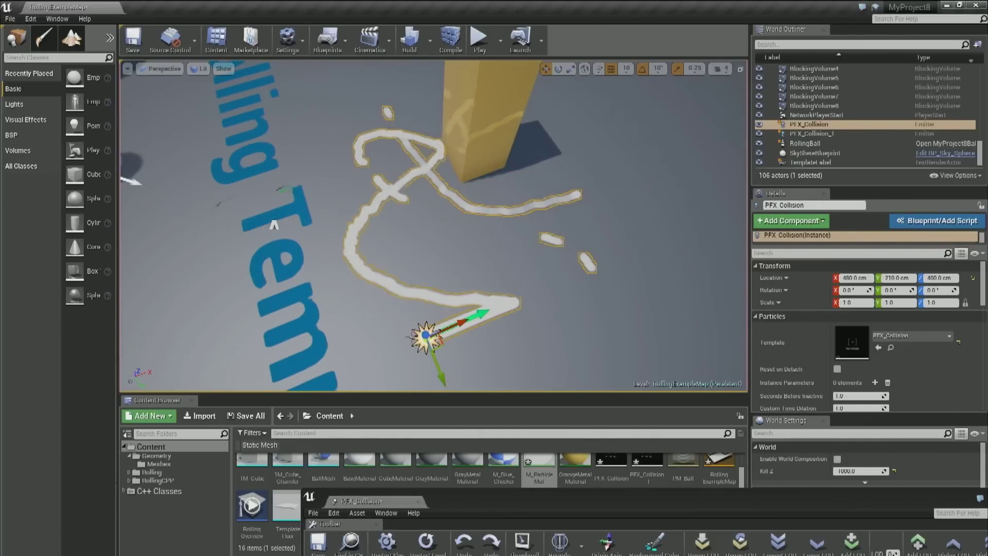
Shift the yellow cube TemplateCube_Rounded_52 back and forth along Y near the particle stream.
right_drag(368, 314, 479, 320)
right_drag(259, 241, 489, 247)
click(465, 258)
drag(546, 191, 593, 191)
mouse_move(523, 262)
right_down()
mouse_move(486, 260)
mouse_move(523, 262)
right_up()
drag(553, 181, 511, 173)
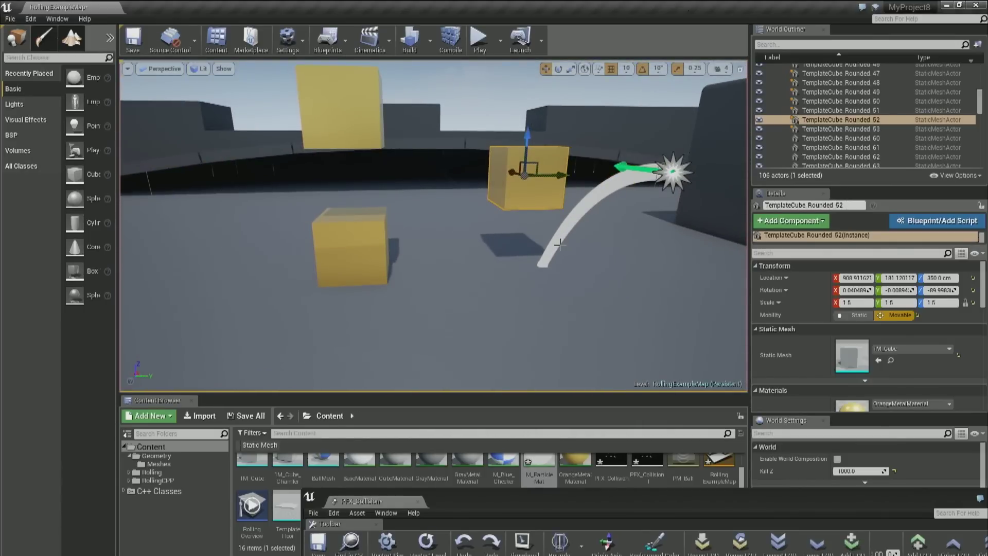
Open the selected cube's TM_Cube mesh for editing and turn on the Mesh DistanceFields visualization in the level viewport.
key(ctrl+e)
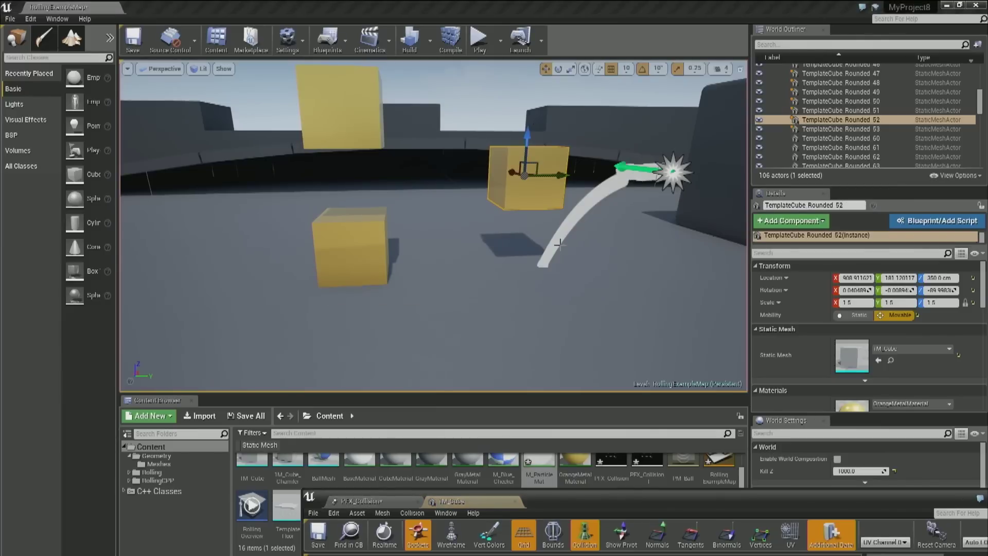
drag(599, 503, 391, 236)
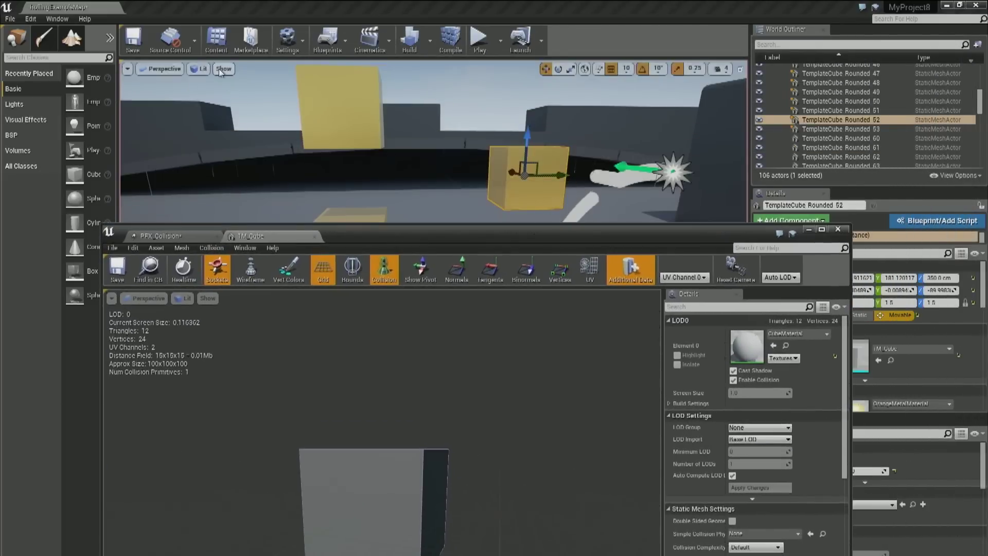
click(224, 69)
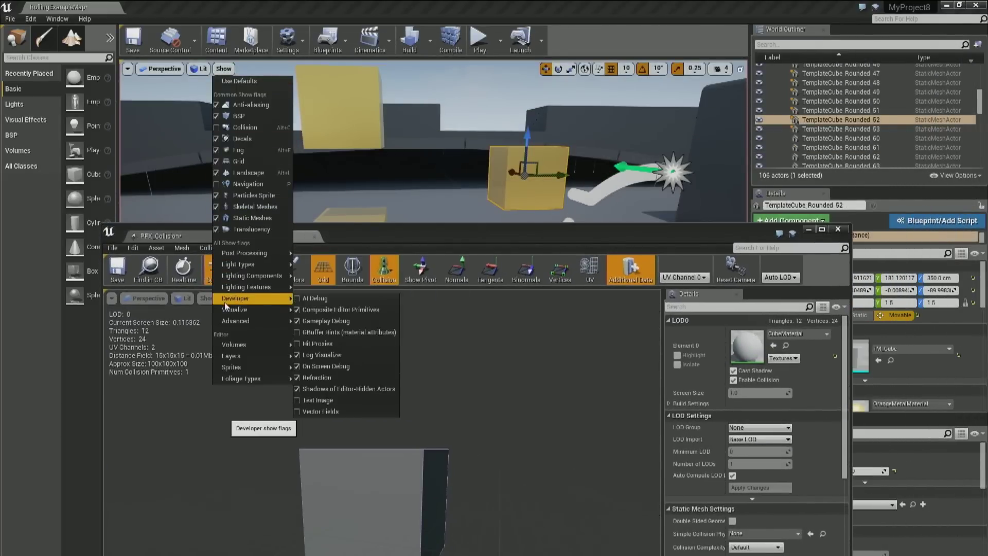
mouse_move(233, 310)
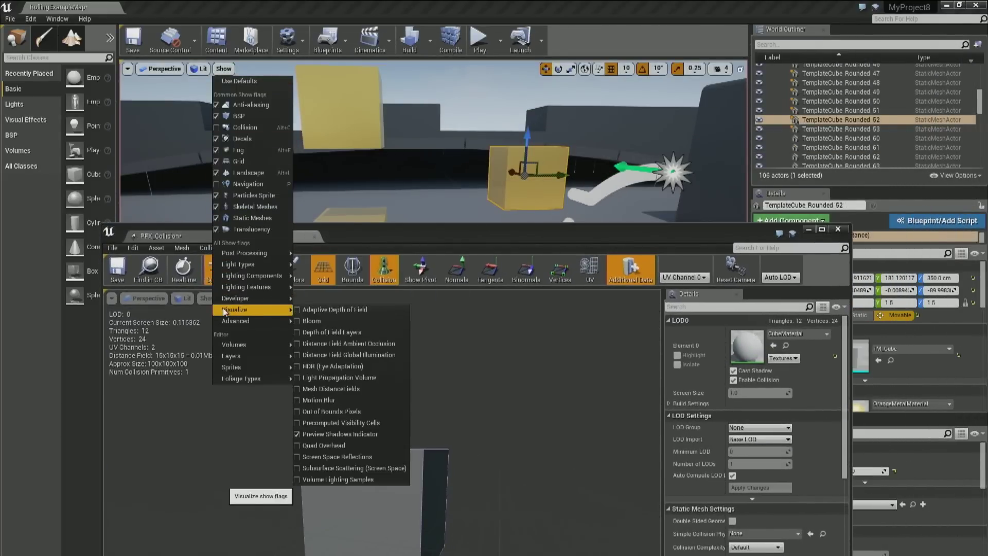
click(331, 388)
click(521, 172)
right_drag(521, 173, 408, 94)
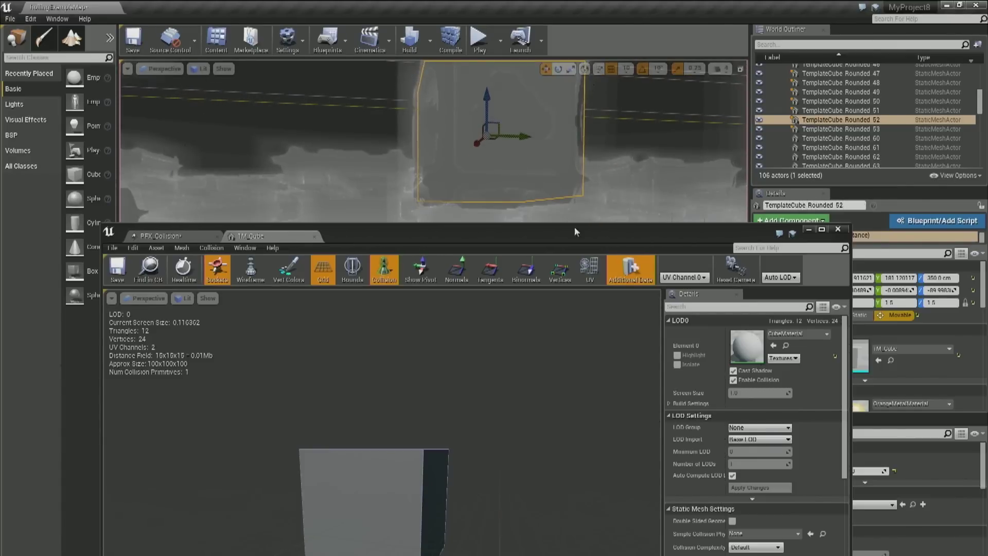
Set TM_Cube's Distance Field Resolution to 2.0 in its build settings, apply the change and inspect the cube's distance field in the level.
drag(575, 239, 543, 151)
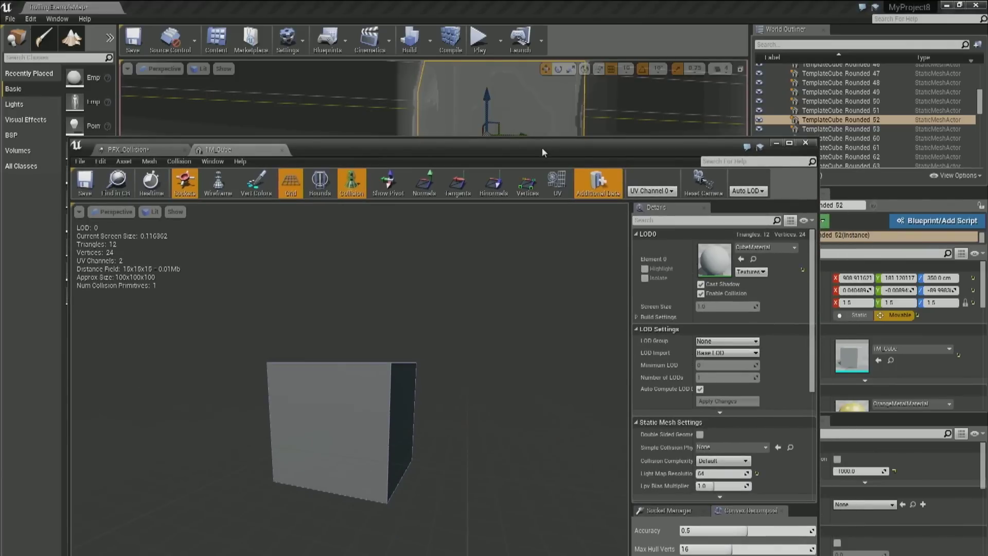
click(637, 317)
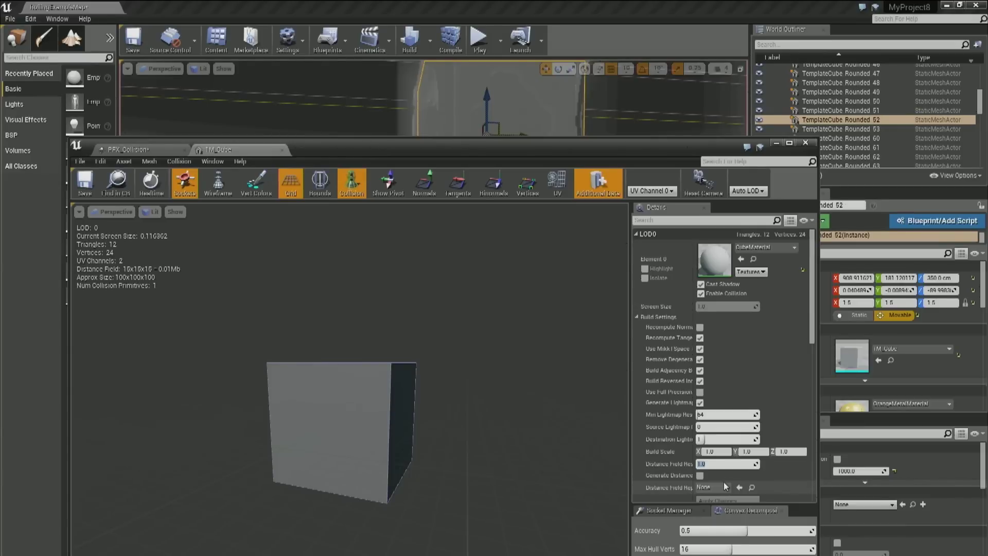
key(Return)
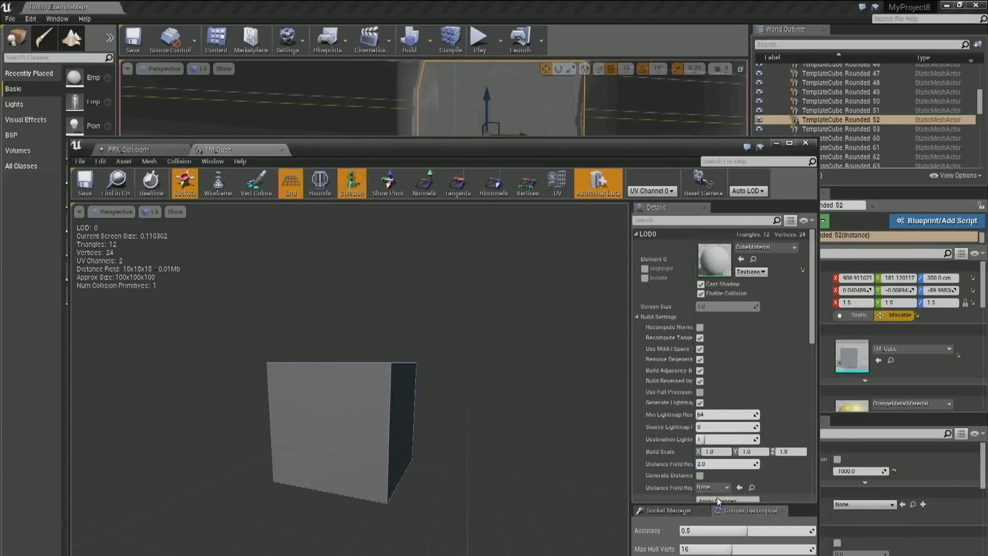
click(727, 500)
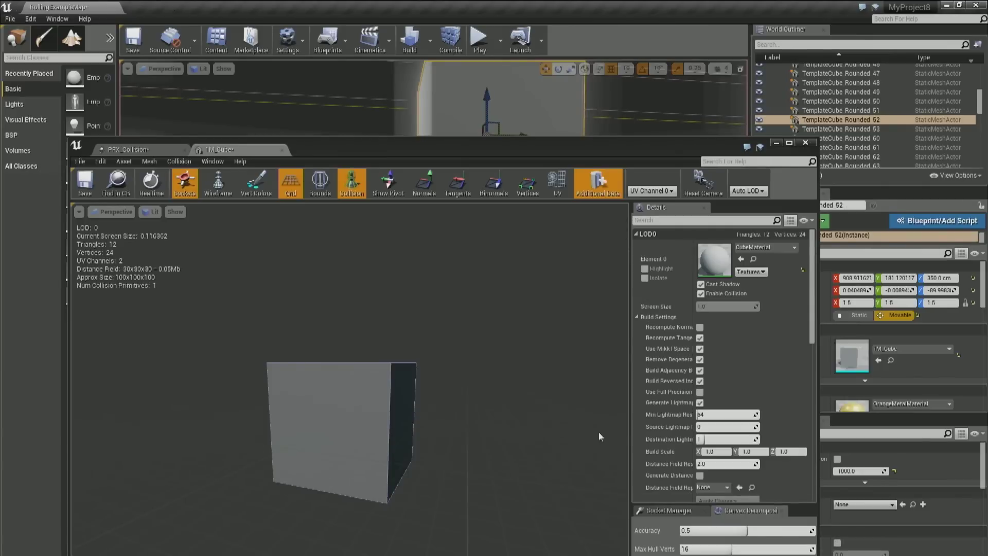
drag(387, 148, 393, 392)
right_drag(253, 107, 309, 77)
middle_drag(346, 254, 314, 263)
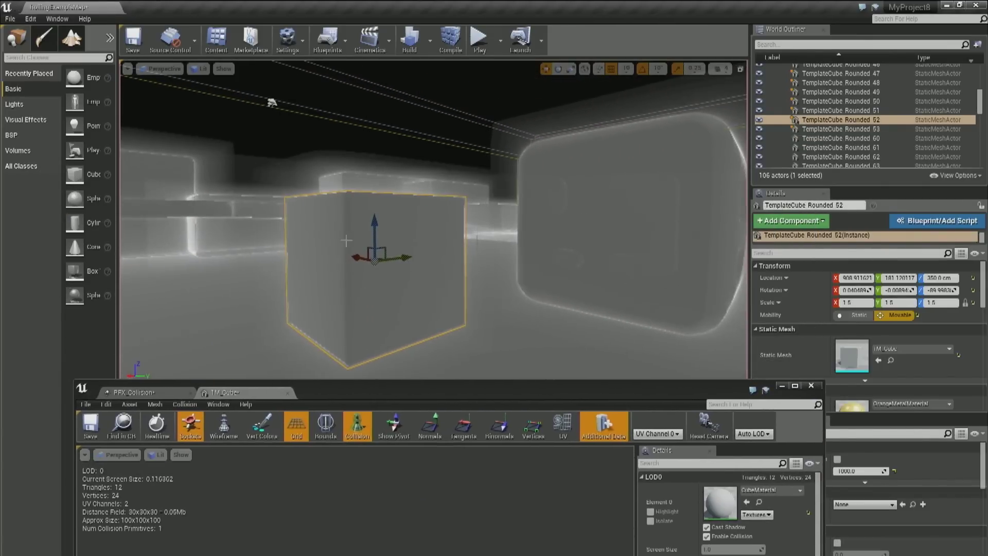
right_drag(226, 188, 165, 192)
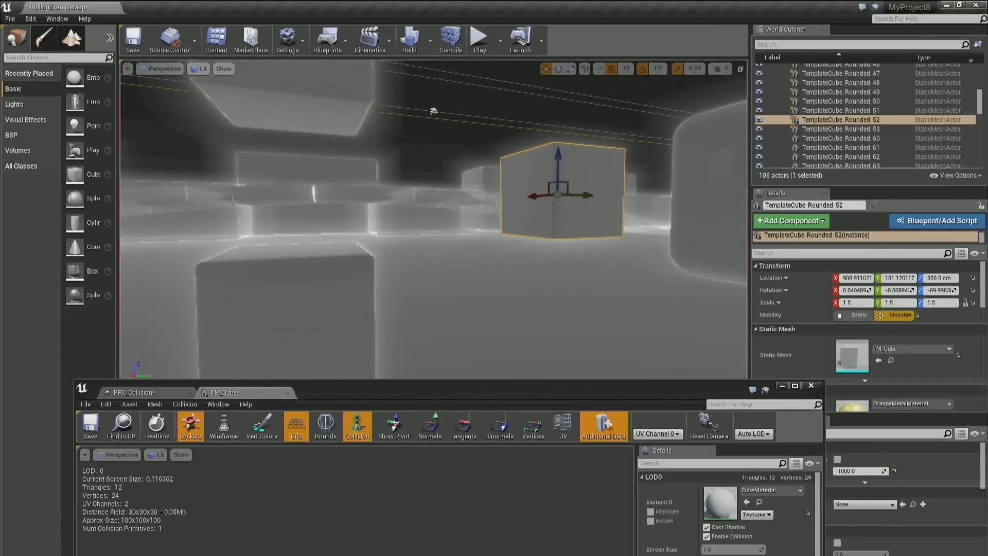
Set TM_Cube's Distance Field Resolution to 0.5, apply the change and compare the cube's distance field with the large chamfered cube's.
drag(546, 391, 537, 312)
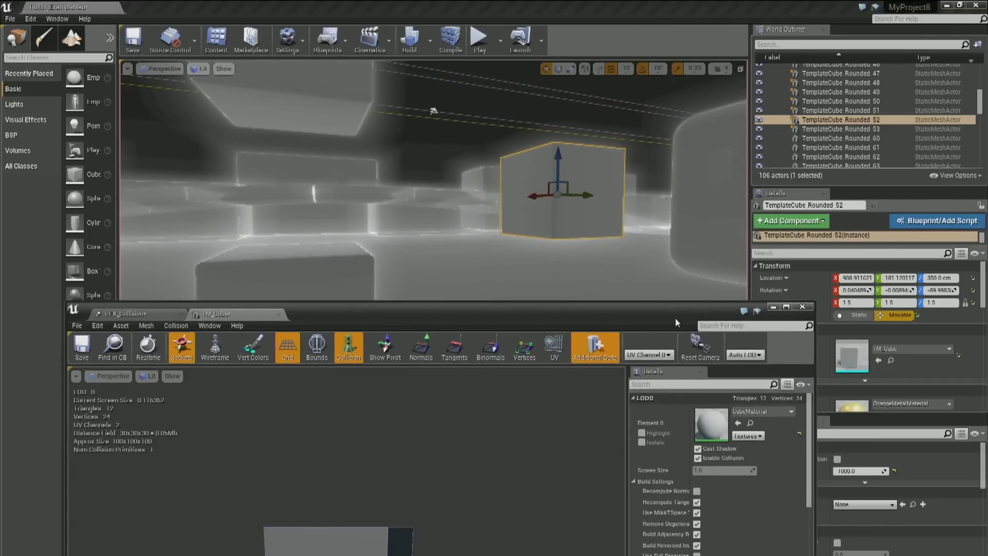
drag(675, 316, 690, 214)
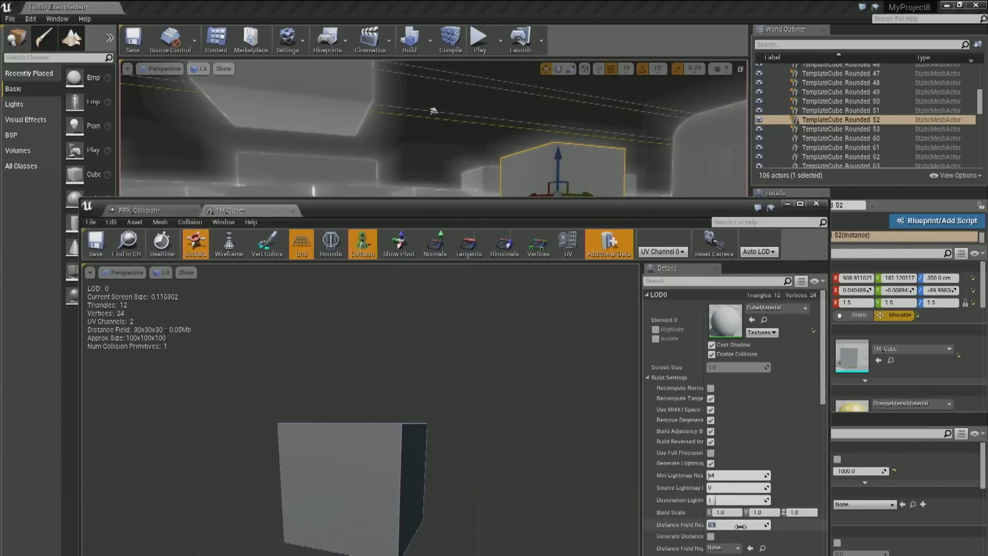
drag(600, 214, 592, 124)
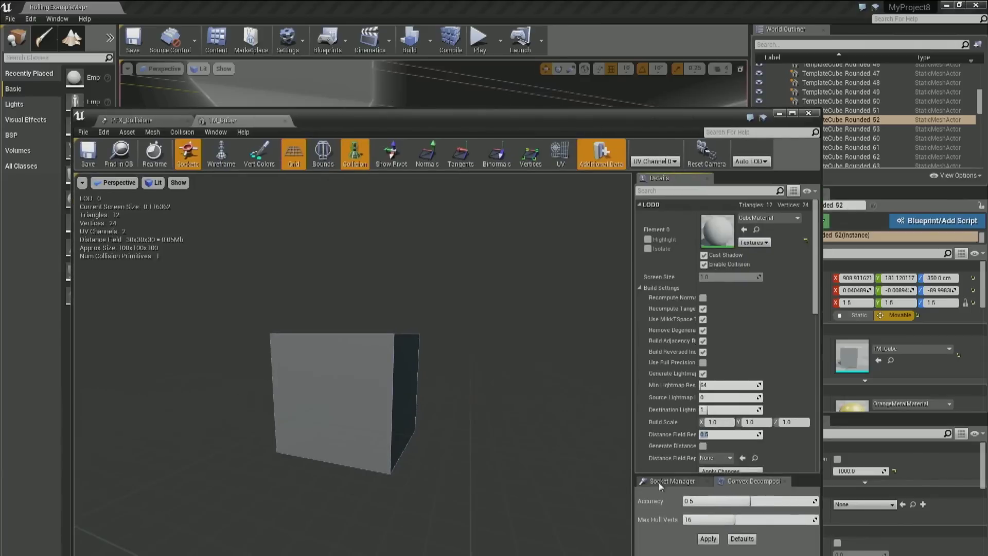
click(716, 471)
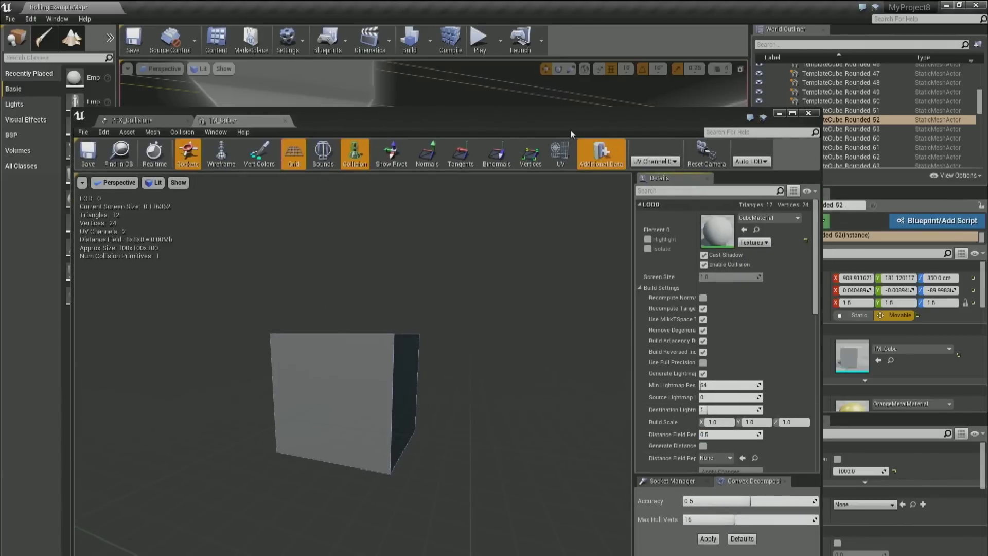
drag(570, 122, 567, 403)
right_drag(536, 288, 502, 281)
right_drag(441, 304, 494, 302)
click(520, 265)
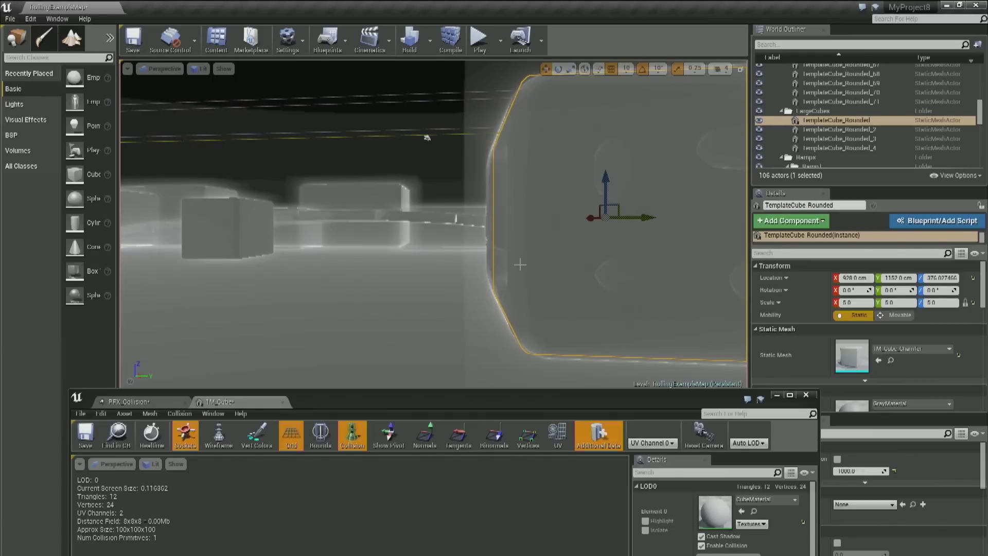
Return to PFX_Collision in the particle editor and add a Sphere location module to the emitter.
drag(396, 404, 427, 160)
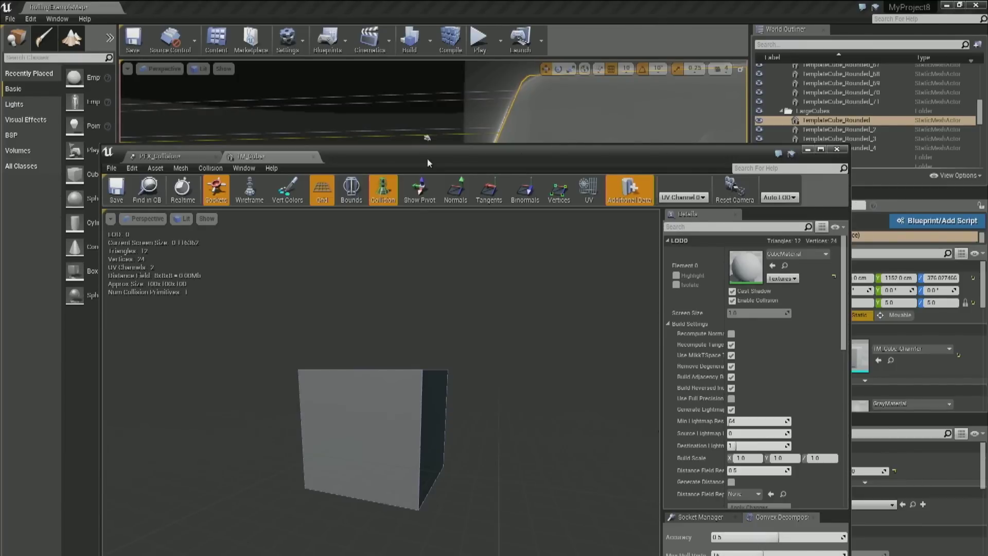
click(160, 156)
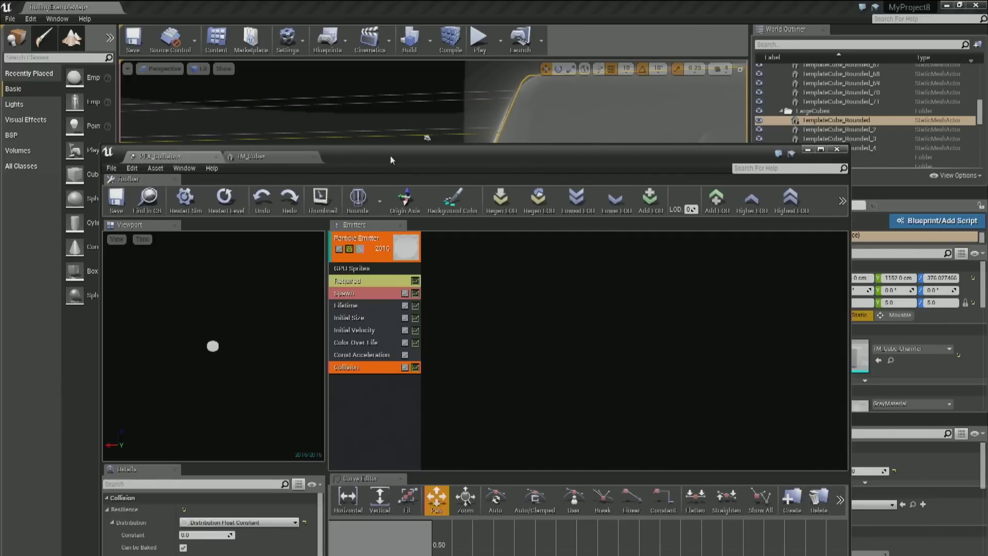
drag(391, 156, 737, 55)
right_drag(350, 227, 360, 205)
right_click(833, 304)
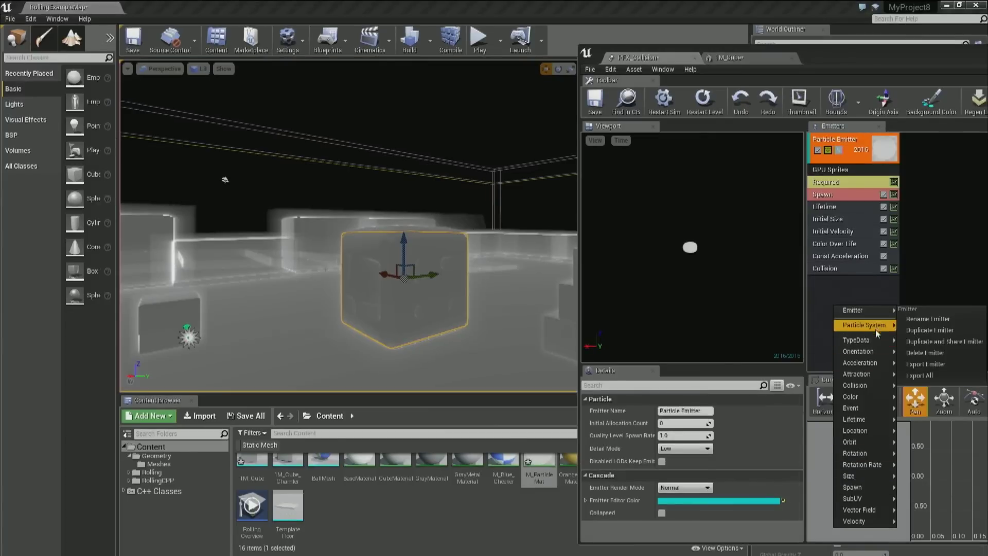
mouse_move(866, 432)
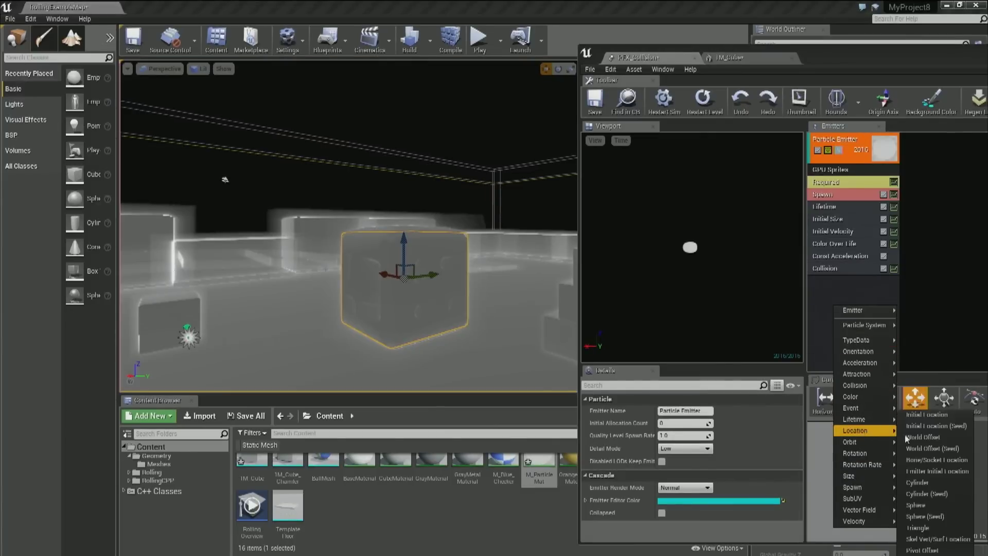
click(935, 506)
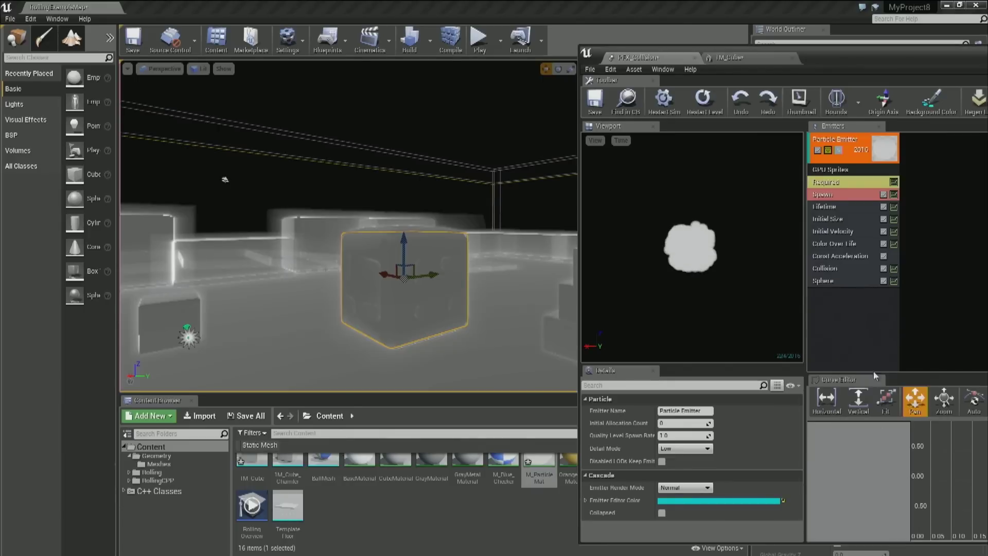
Enable Velocity on the Sphere module and restart the particle simulation.
click(855, 279)
scroll(664, 484, down, 3)
click(662, 471)
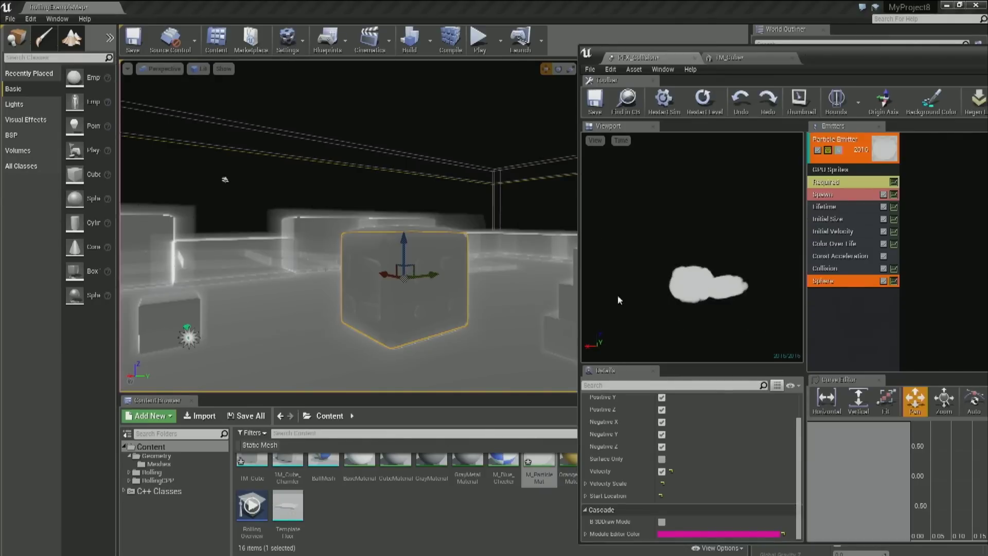
right_drag(413, 211, 387, 218)
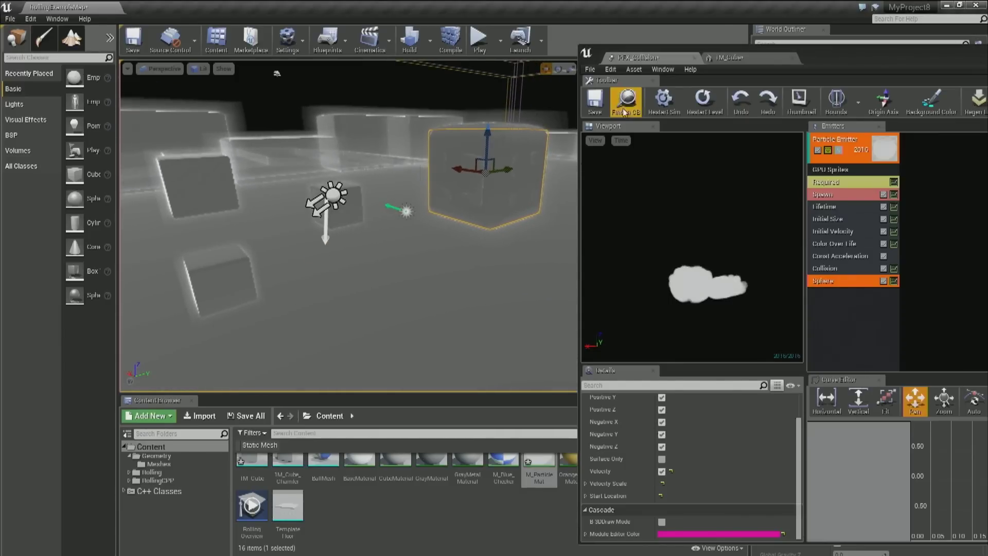
click(669, 106)
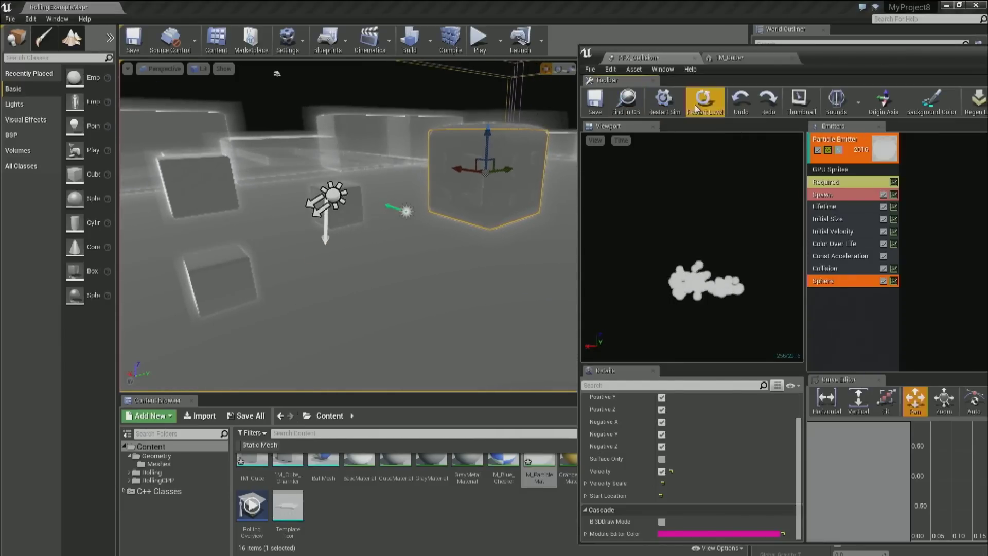
Switch the level viewport back to Lit mode and view the particle spray around the large grey cube.
click(201, 69)
click(211, 90)
right_drag(324, 154, 289, 164)
right_drag(349, 174, 376, 206)
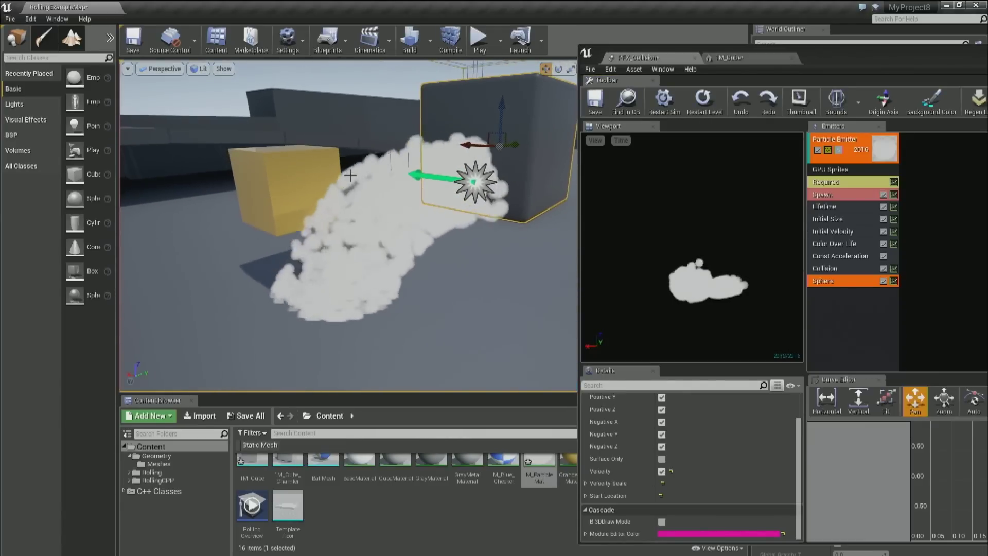
mouse_move(350, 300)
right_down()
mouse_move(402, 267)
mouse_move(359, 302)
right_up()
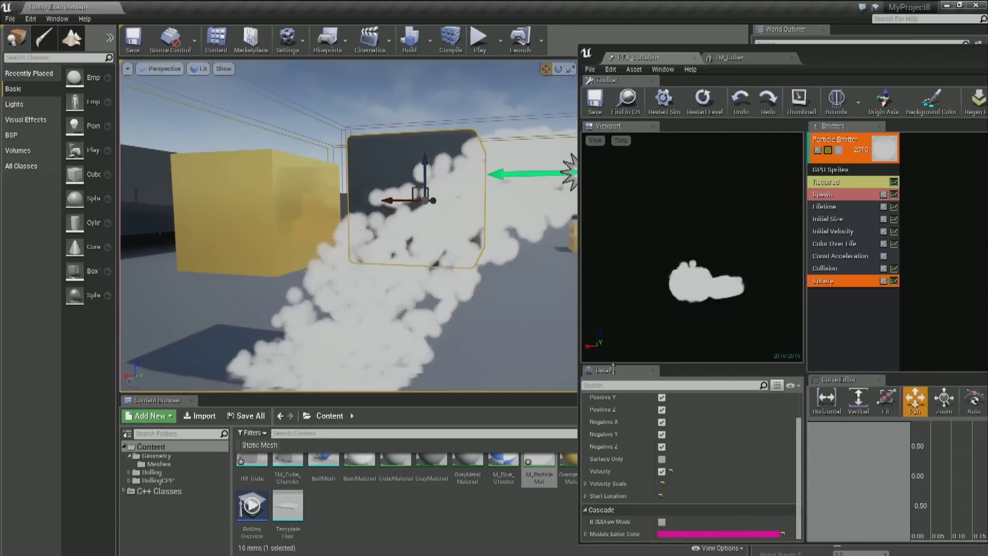
Set the Spawn module's constant rate to 5000.
click(844, 195)
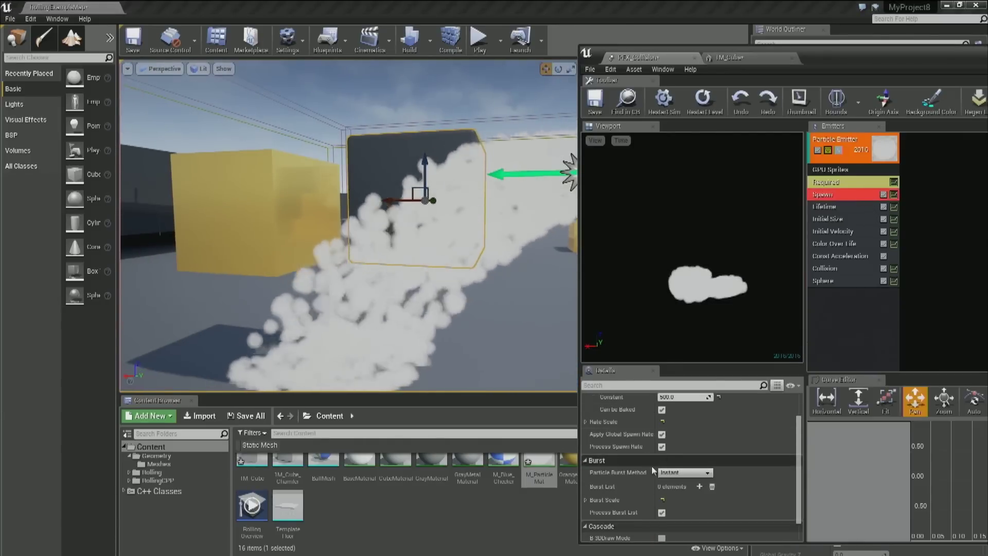
scroll(633, 421, up, 2)
click(683, 437)
text(5000)
key(Return)
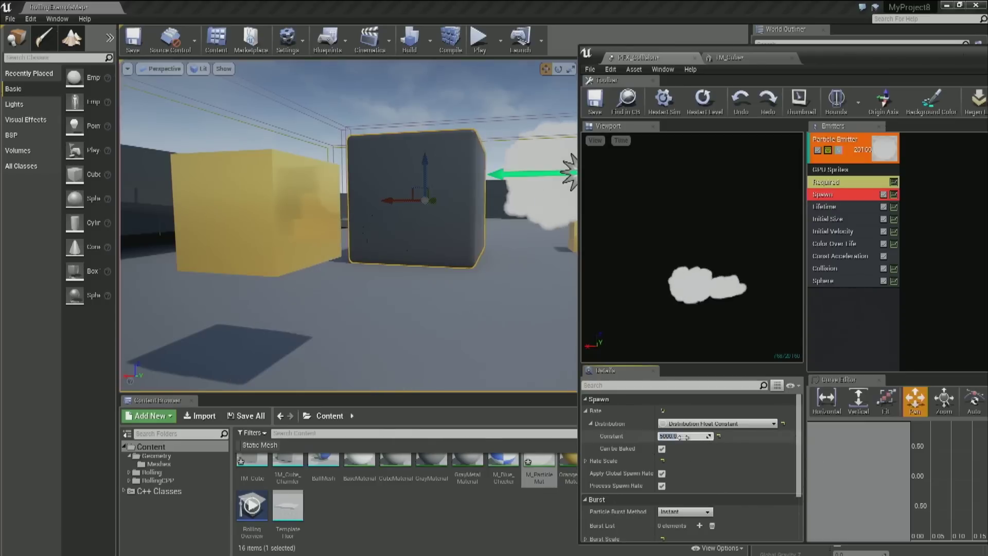
Position the particle emitter above the large grey cube and view the particles colliding with it.
right_drag(278, 338, 216, 334)
right_drag(315, 244, 338, 281)
drag(415, 210, 570, 159)
right_drag(567, 159, 561, 118)
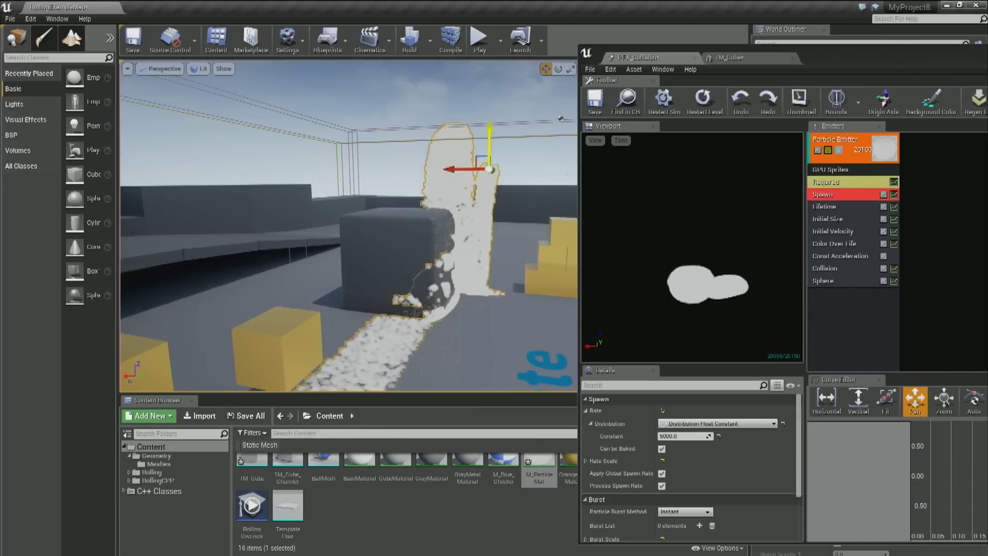
right_drag(561, 118, 548, 136)
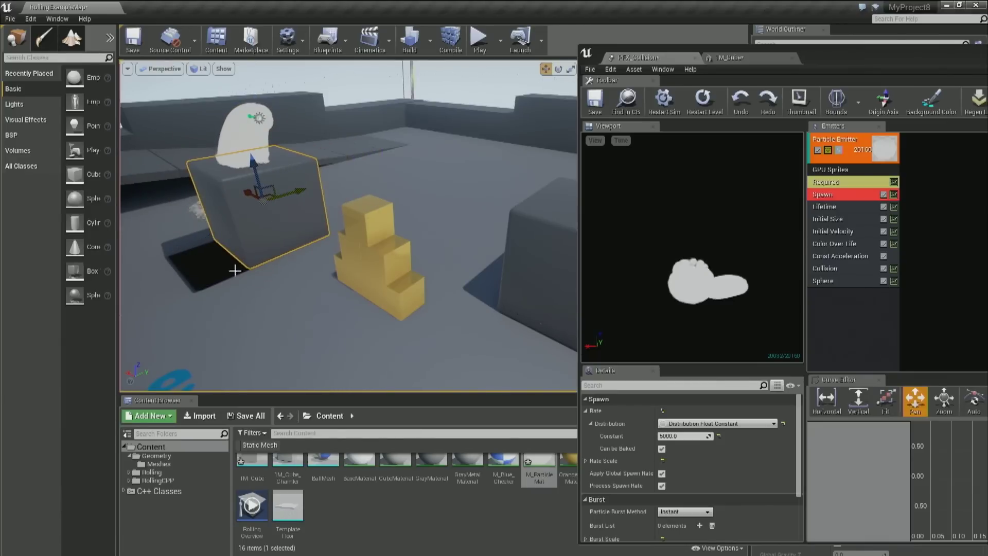
key(f)
right_drag(354, 338, 330, 311)
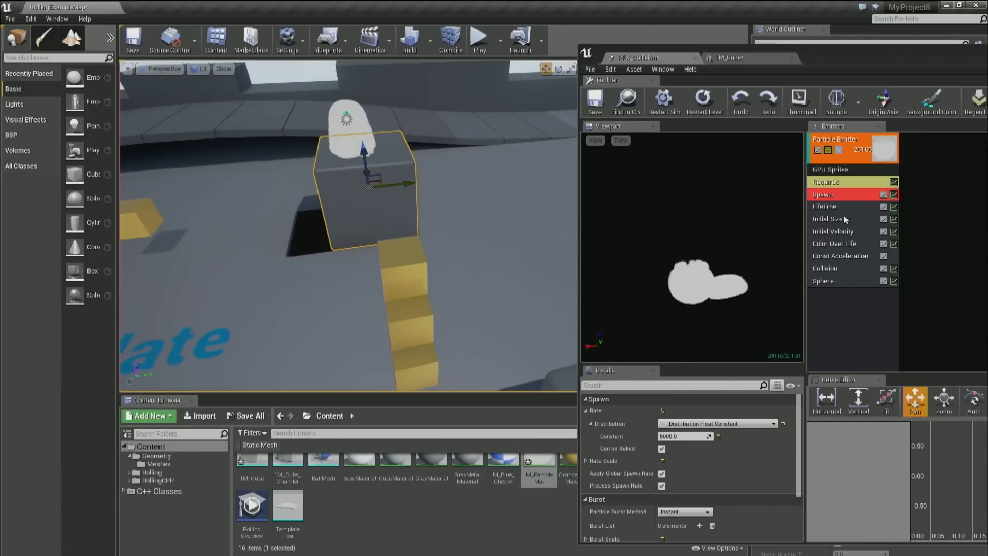
Change the Initial Size module's start size to Distribution Vector Constant with X and Y set to 5.
click(828, 218)
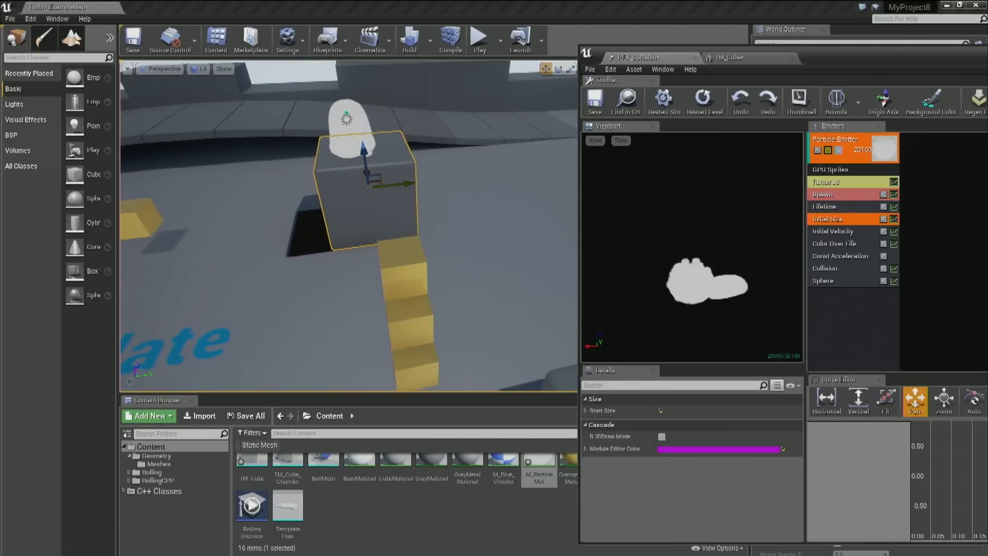
click(586, 411)
click(592, 424)
click(720, 423)
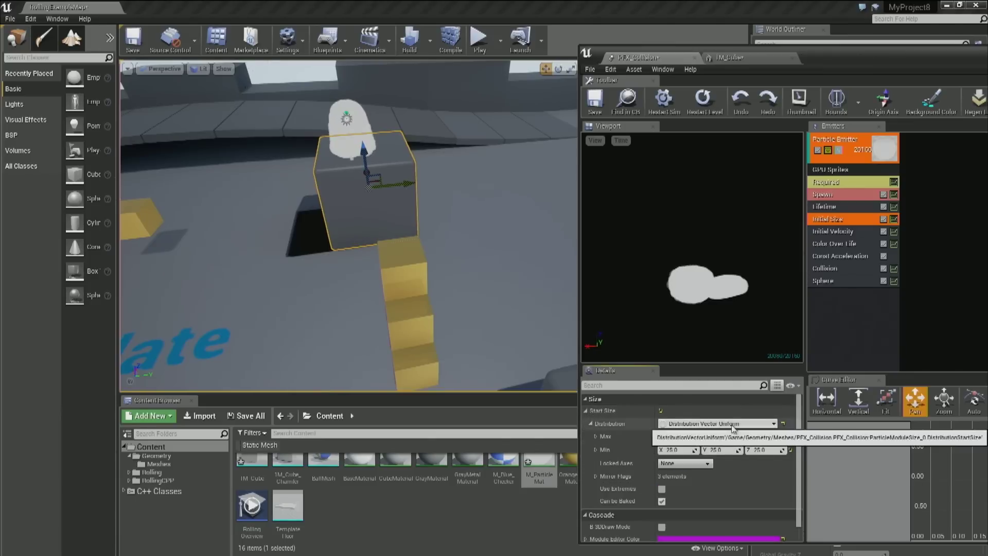
click(736, 443)
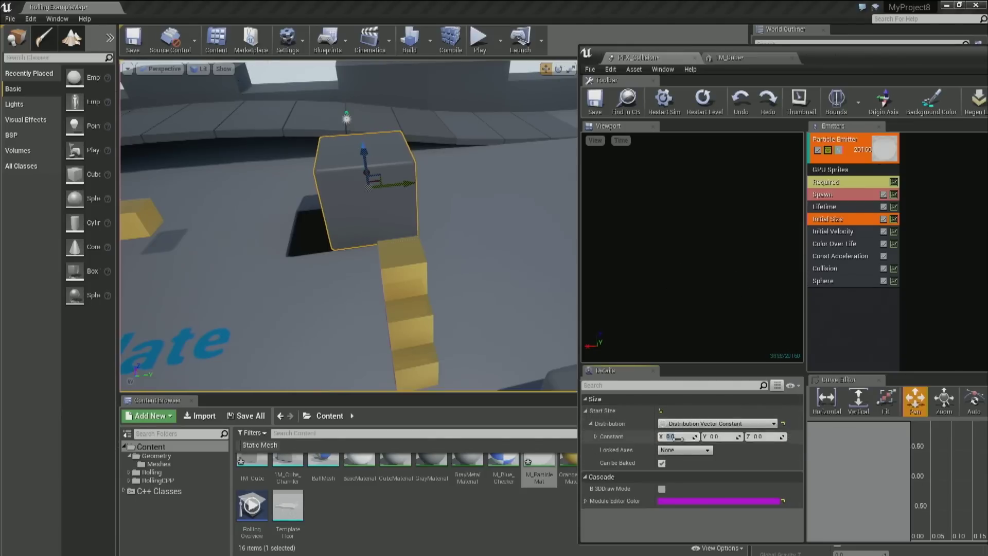
text(5)
key(Return)
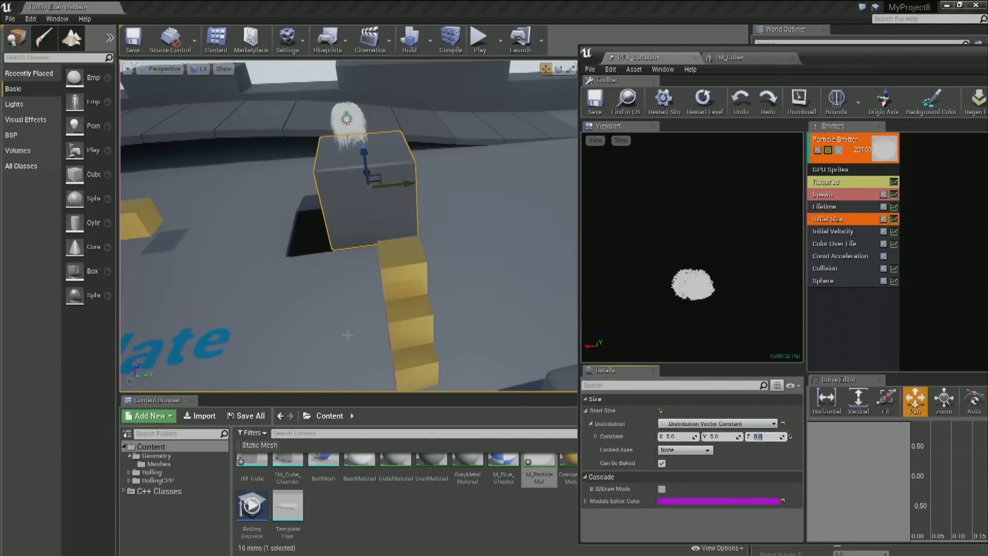
Set the Required module's screen alignment to PSA Velocity.
key(f)
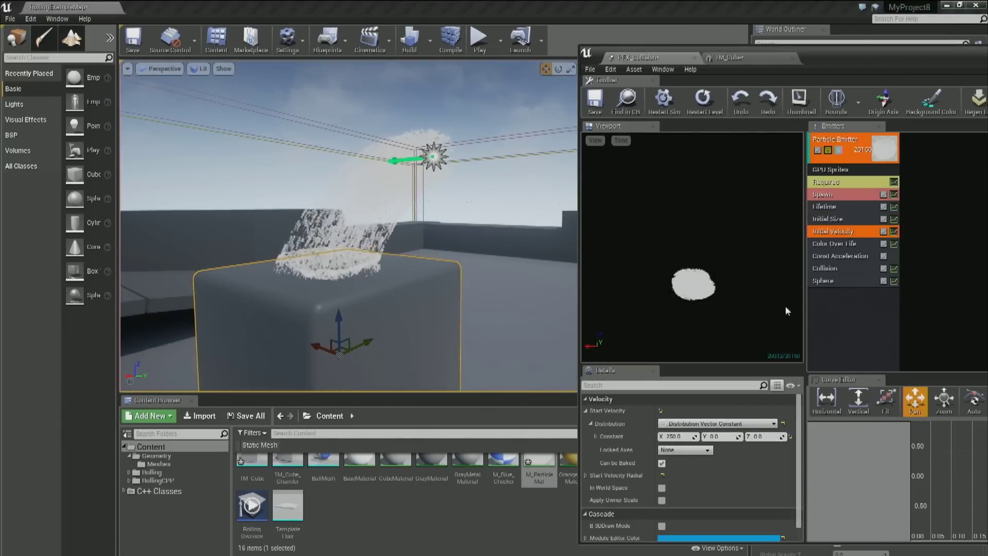
click(850, 169)
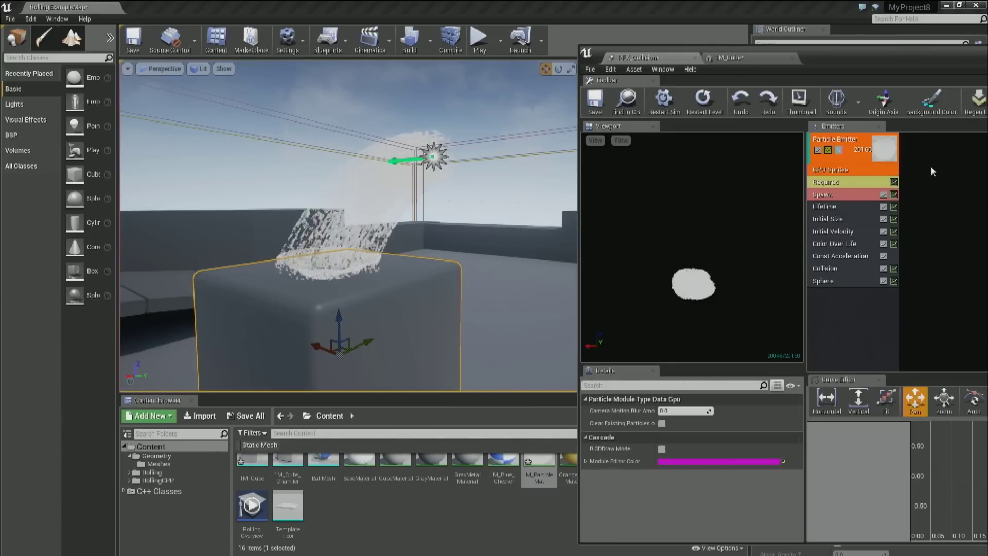
click(849, 154)
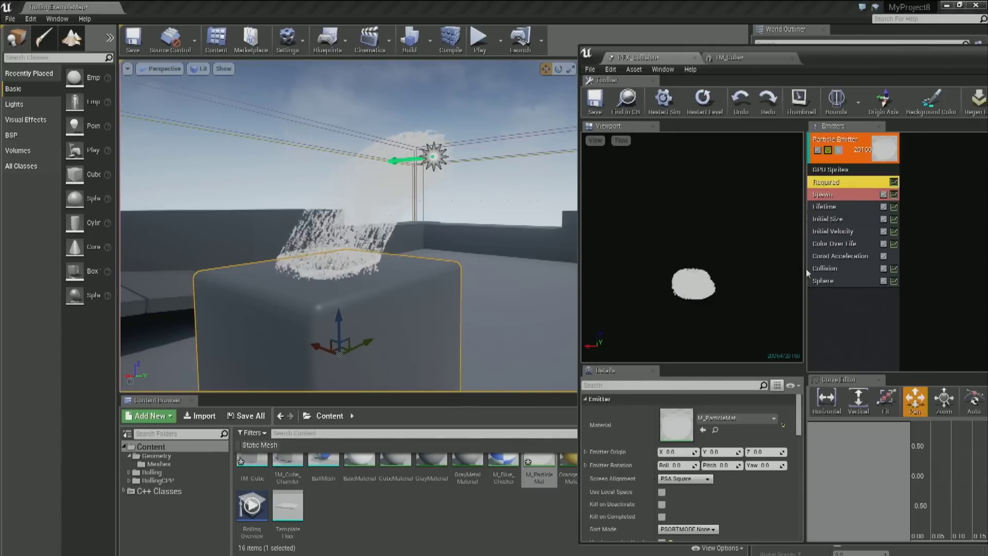
click(685, 479)
click(692, 509)
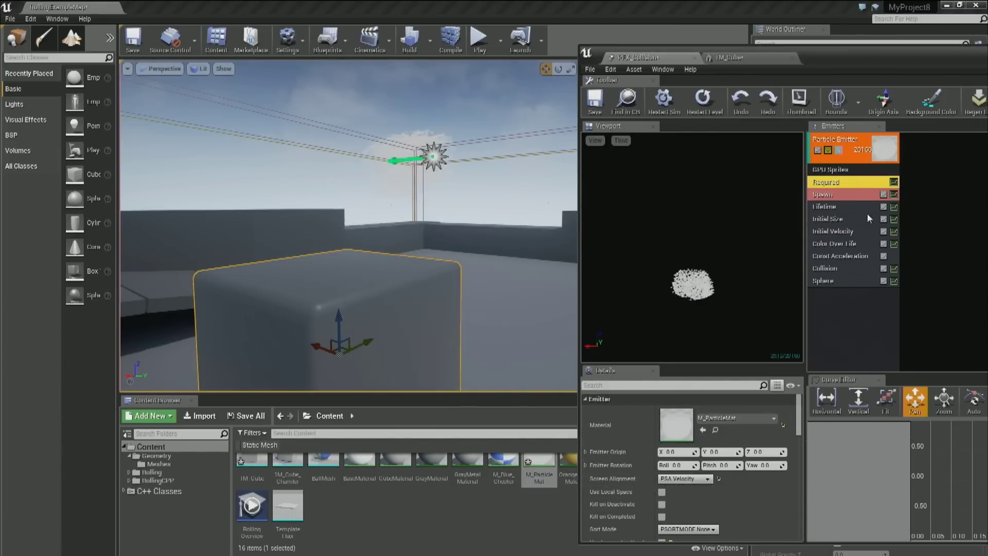
Set the Initial Size module's constant X value to 2.
click(855, 219)
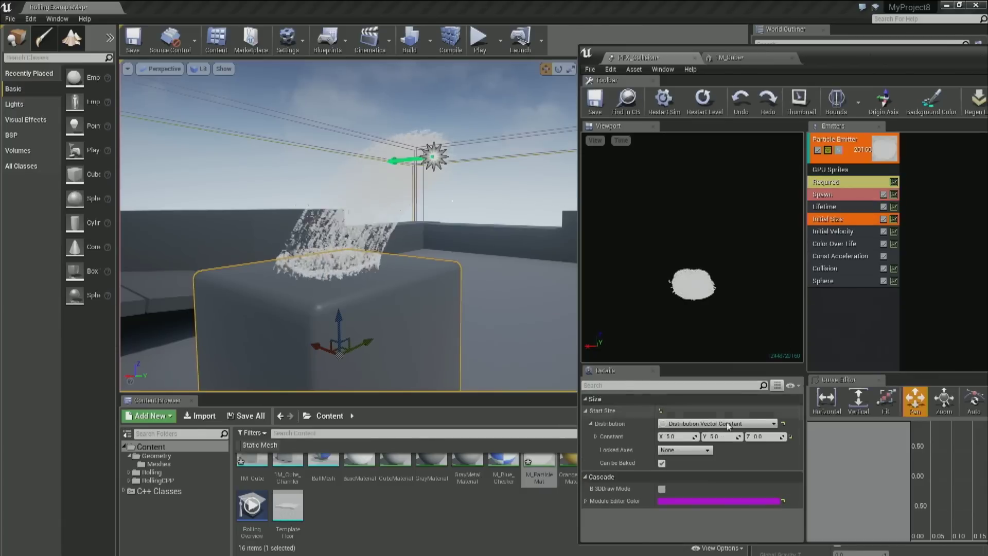
click(687, 436)
text(2)
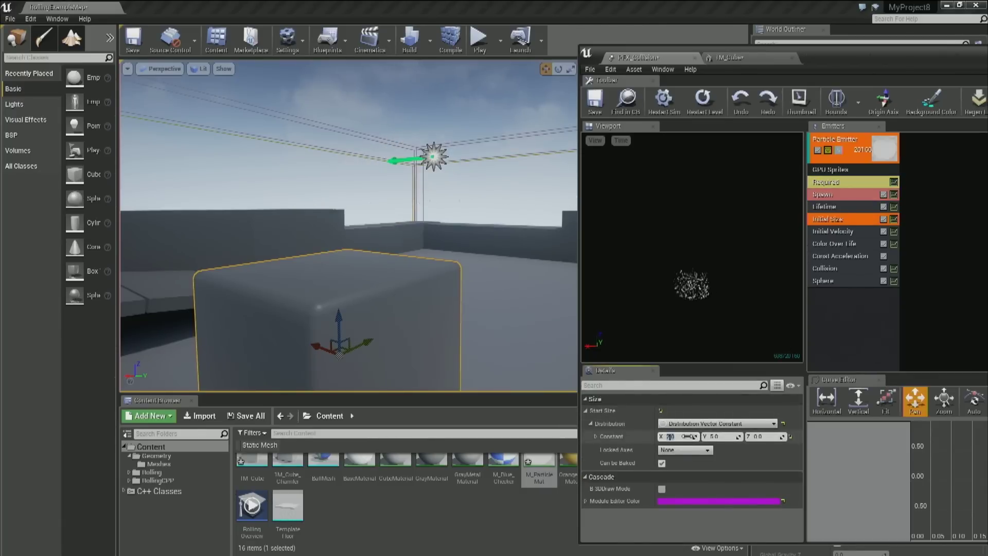
key(Return)
Shift the large grey cube along X to about 778 cm so the particles land near its edge.
mouse_move(349, 226)
right_down()
mouse_move(329, 226)
mouse_move(371, 230)
mouse_move(349, 225)
right_up()
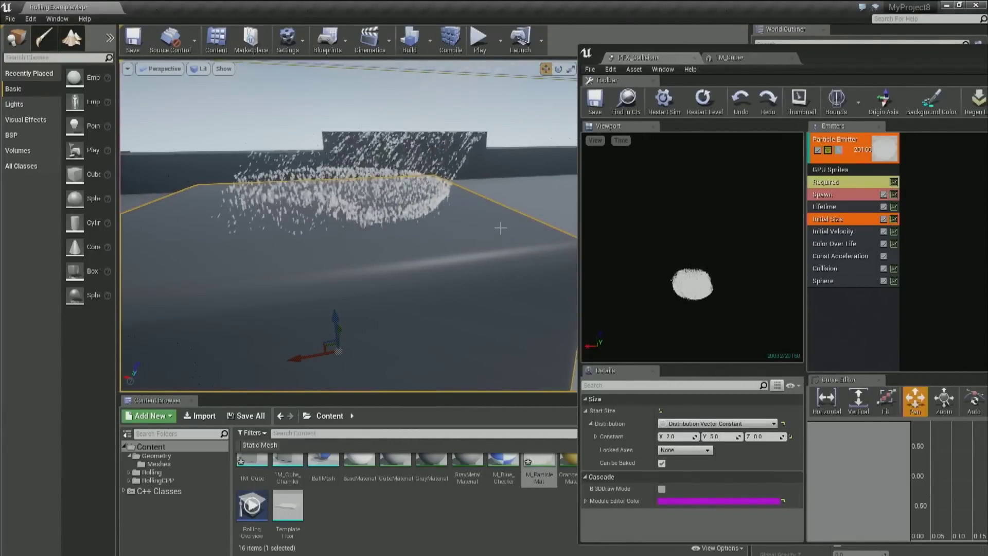
right_drag(494, 234, 471, 256)
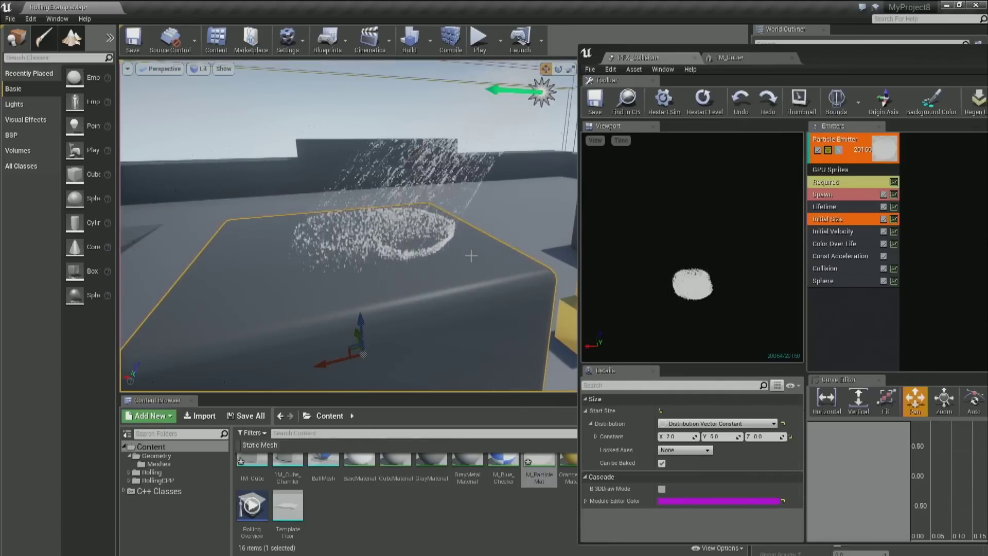
right_drag(434, 302, 422, 304)
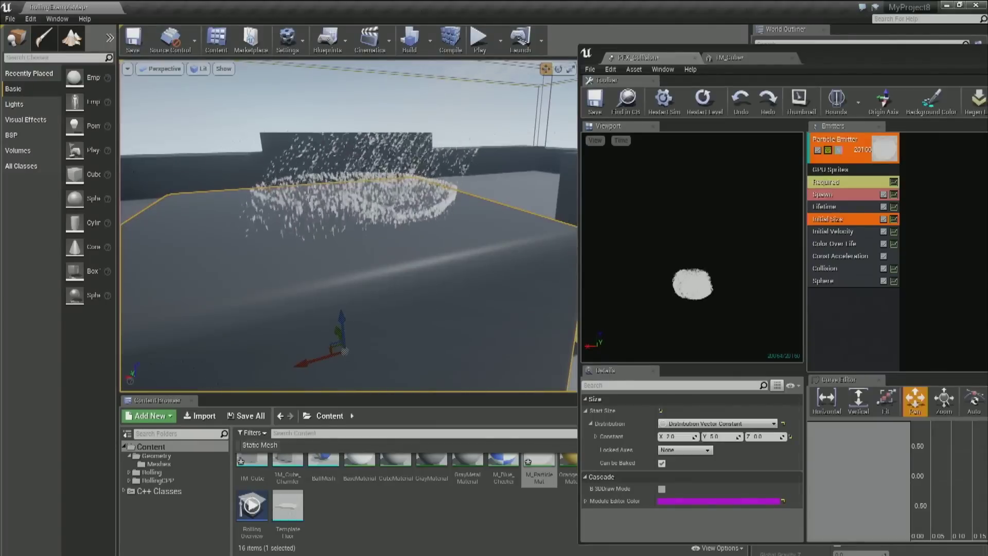
right_drag(424, 233, 378, 239)
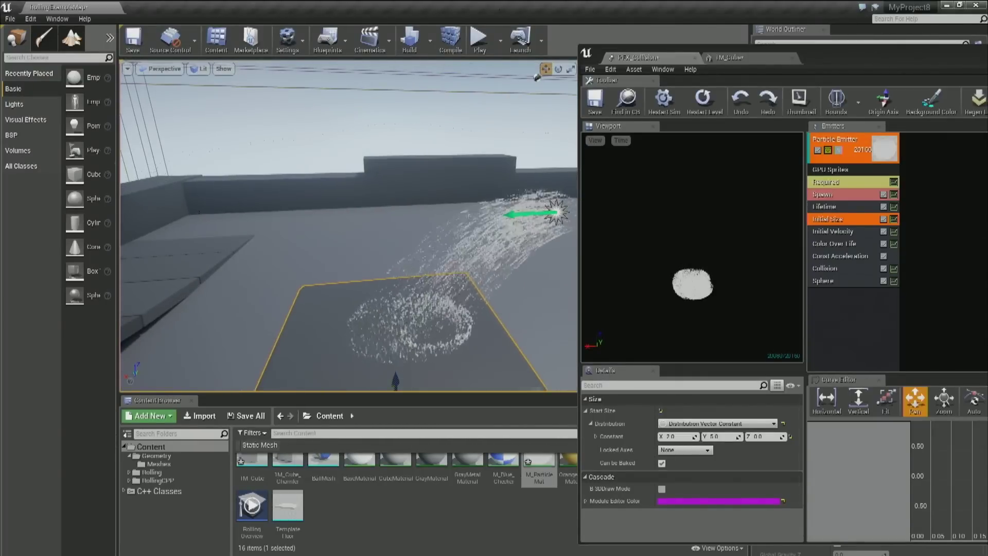
ctrl+drag(441, 167, 492, 167)
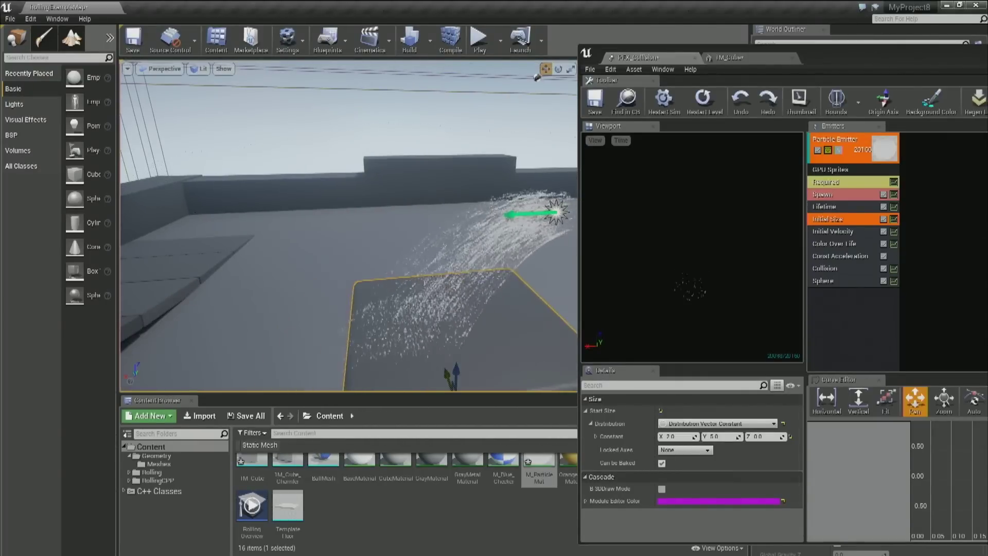
middle_drag(441, 168, 399, 300)
Open the selected cube's static mesh, TM_Cube_Chamfer, and apply a distance field resolution scale of 1.5.
key(ctrl+e)
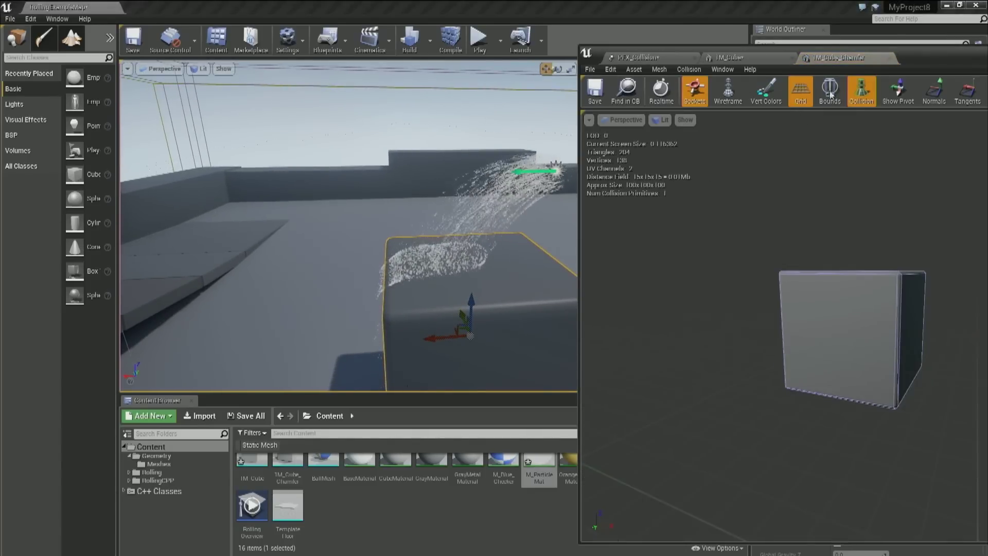
drag(913, 49, 497, 66)
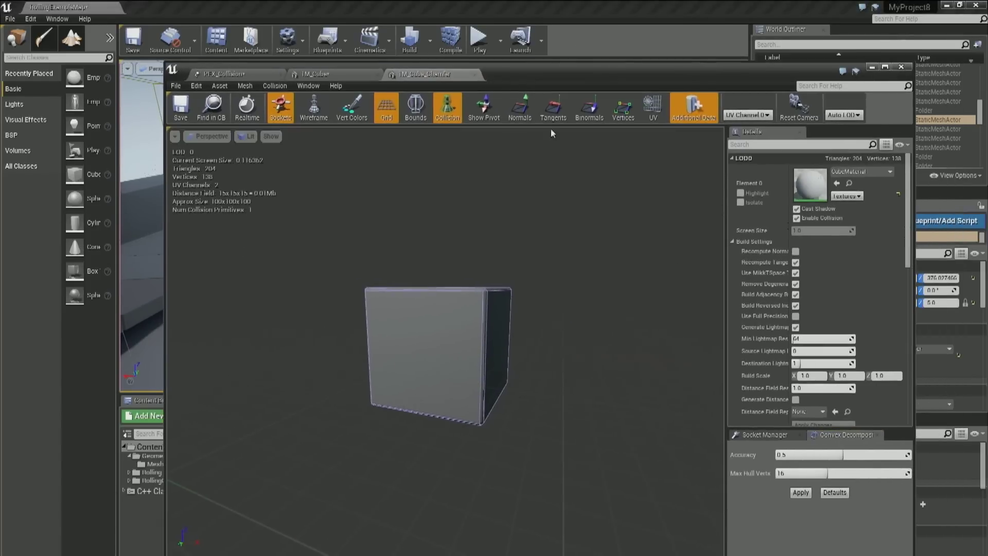
click(813, 388)
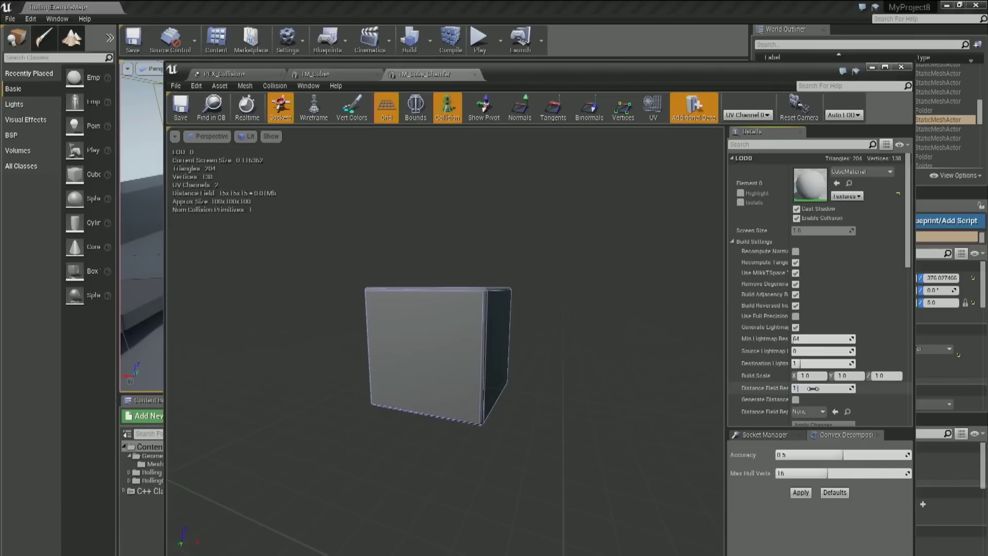
click(822, 423)
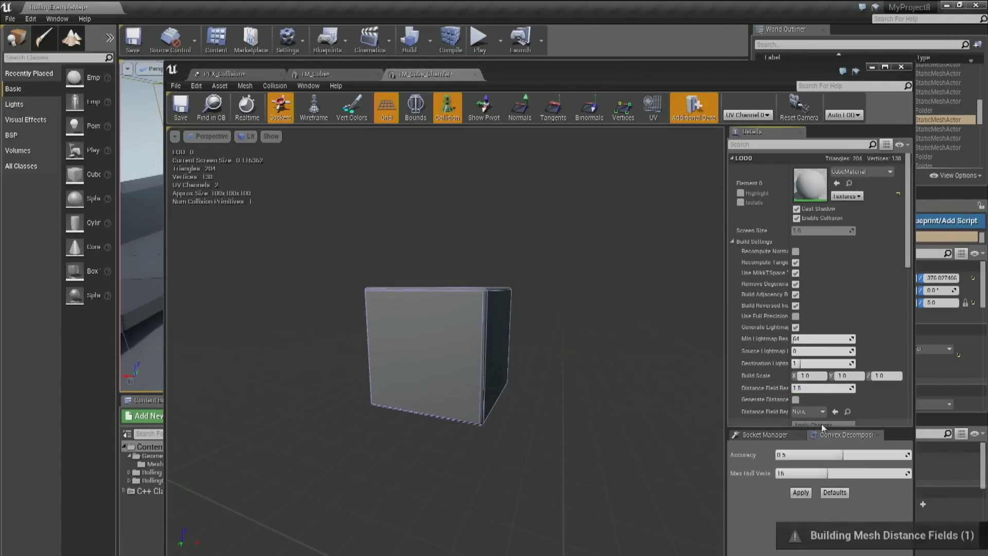
drag(595, 76, 571, 482)
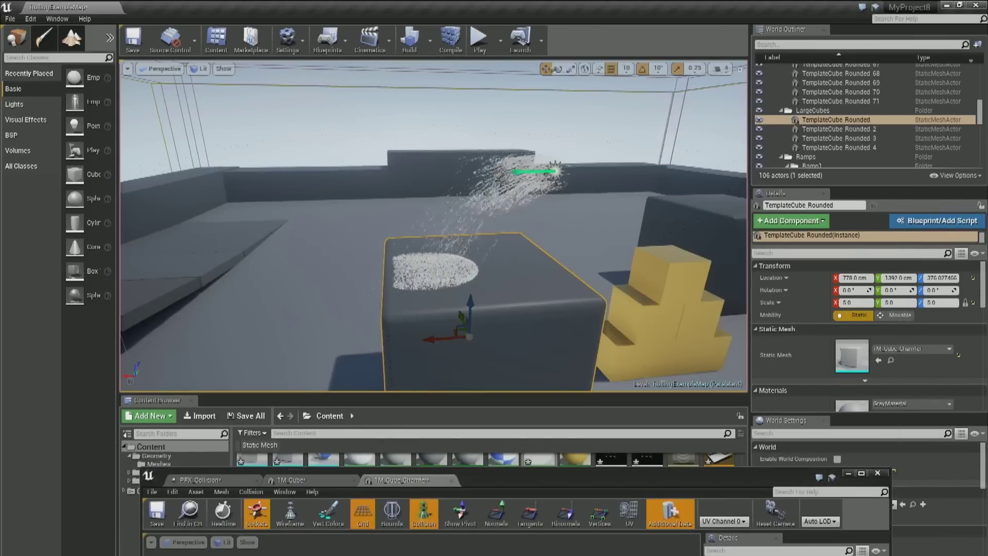
Move the large grey cube along X to about 918 cm and select the particle emitter above it.
middle_drag(379, 331, 425, 335)
mouse_move(467, 322)
ctrl+mouse_down()
mouse_move(443, 324)
mouse_move(469, 317)
ctrl+mouse_up()
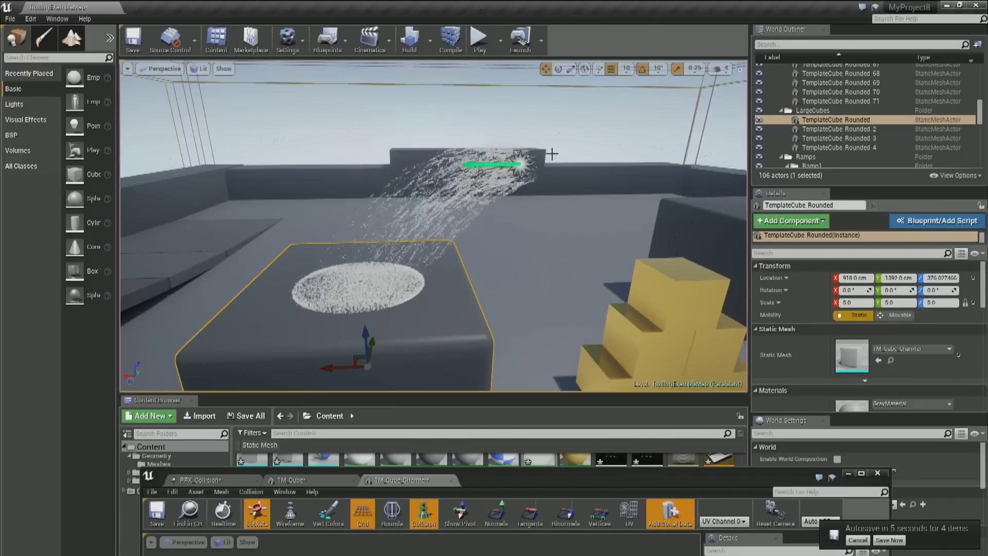
click(521, 163)
Move the large grey cube along Y to about 1582 cm so the particles spill over its edge.
right_drag(468, 380, 283, 376)
right_drag(468, 290, 293, 273)
right_drag(520, 363, 608, 373)
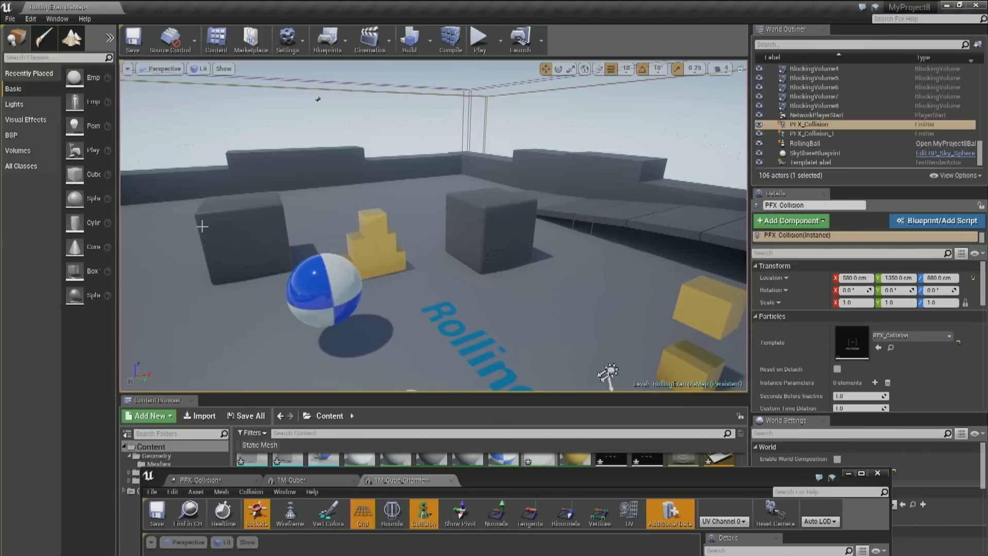
right_drag(432, 226, 634, 193)
mouse_move(266, 236)
right_down()
mouse_move(272, 262)
mouse_move(268, 242)
right_up()
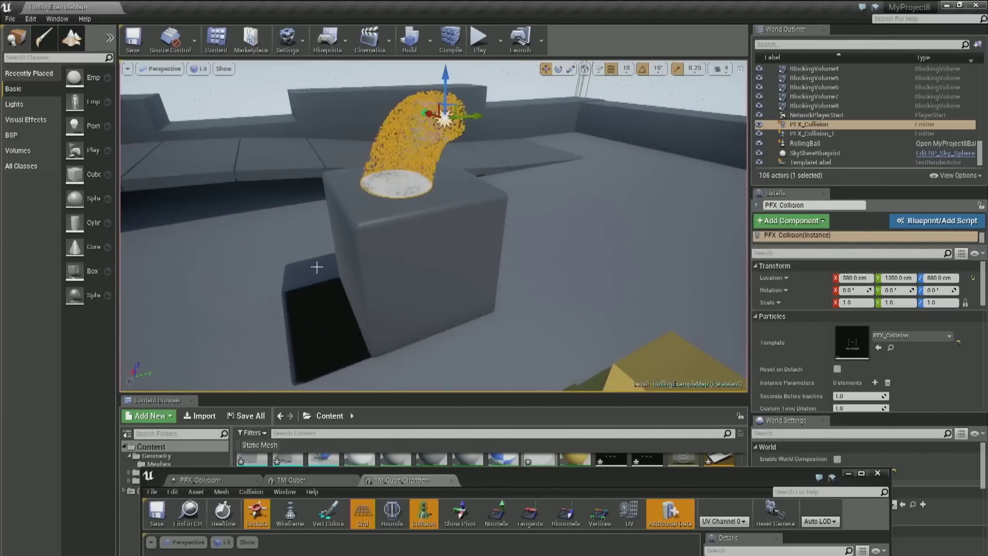
click(467, 276)
drag(435, 235, 478, 221)
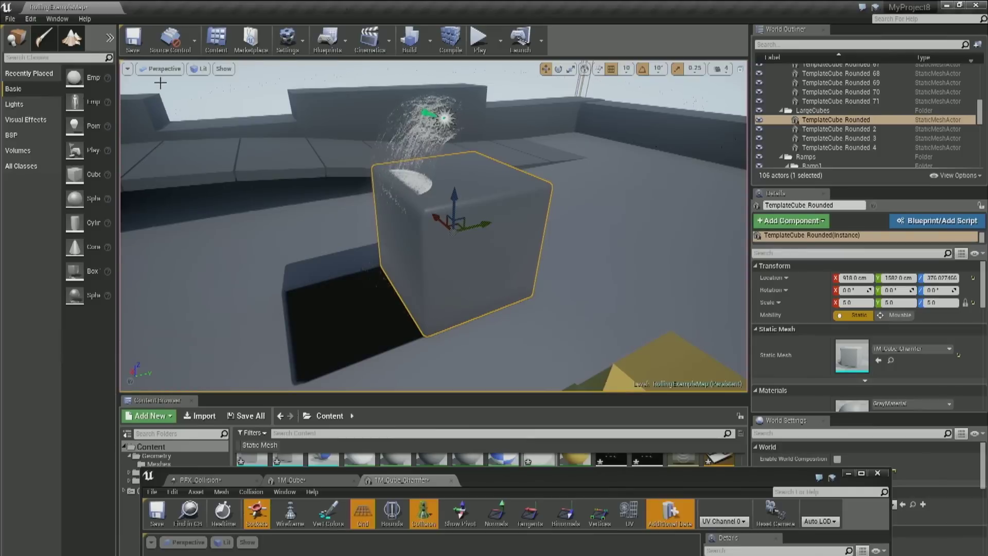
Visualize the mesh distance fields to examine the large cube's rounded edges, and restore the viewport's default show flags.
click(223, 68)
mouse_move(244, 309)
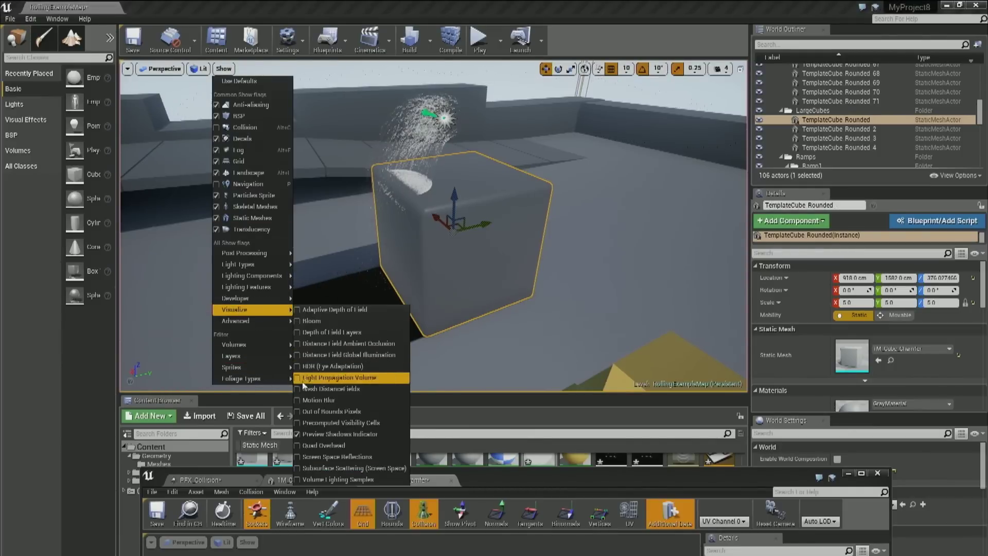
click(302, 390)
right_drag(356, 268, 187, 125)
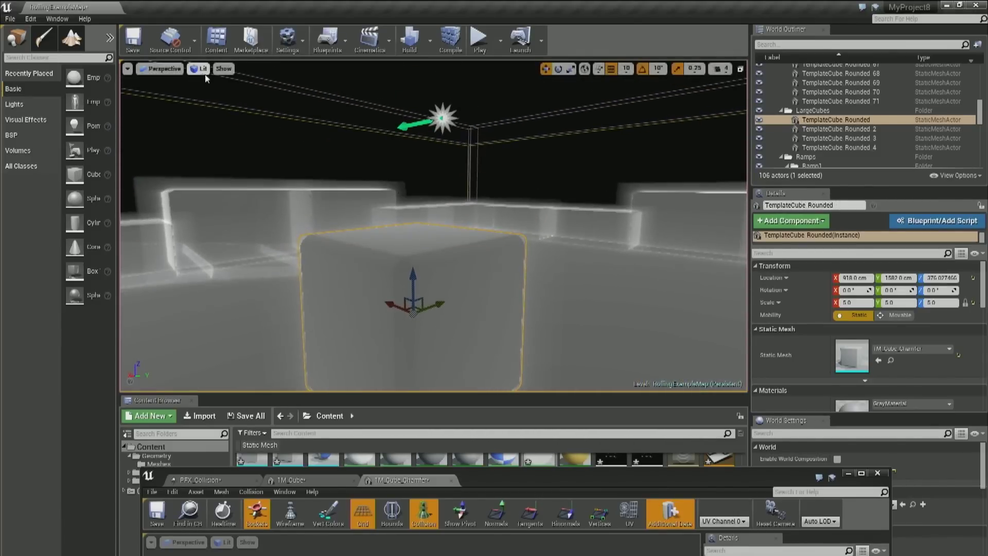
click(223, 68)
click(232, 81)
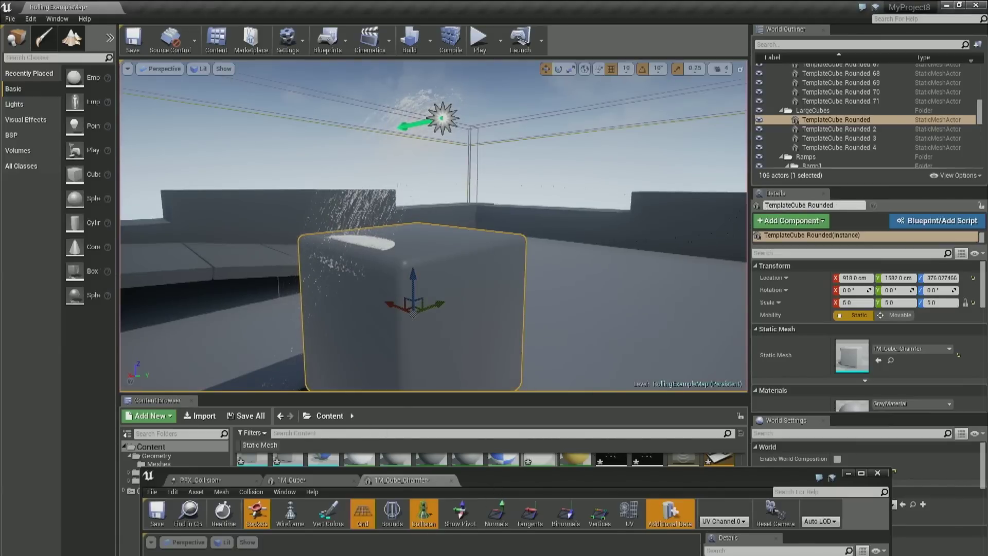
Close the TM_Cube_Chamfer mesh editor and bring the PFX_Collision particle system up beside the level view.
drag(496, 485, 714, 271)
click(670, 265)
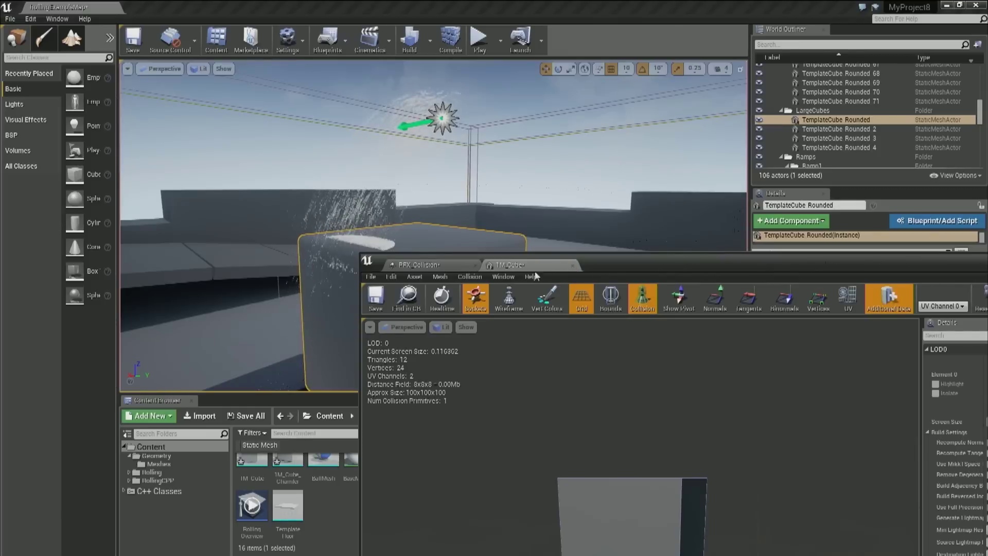
click(435, 265)
drag(617, 267, 773, 71)
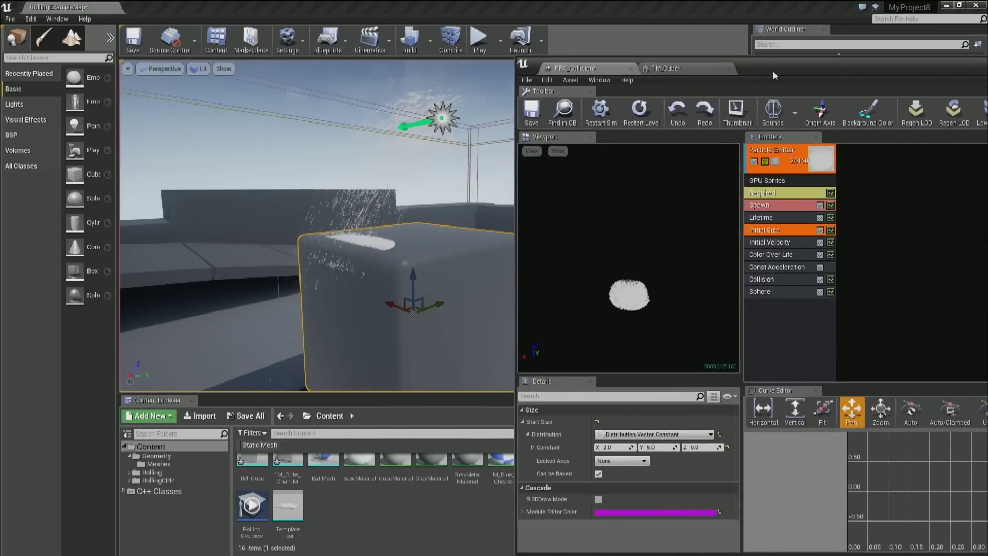
Set the Collision module's radius scale to 3.0 and view the particles landing on the cube's edge.
click(779, 281)
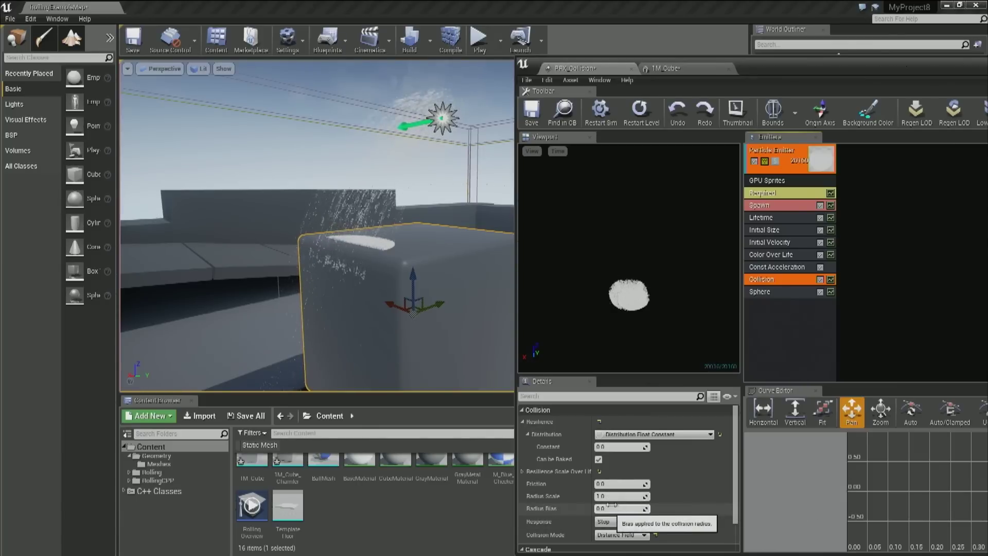
drag(324, 298, 301, 227)
right_drag(301, 227, 280, 251)
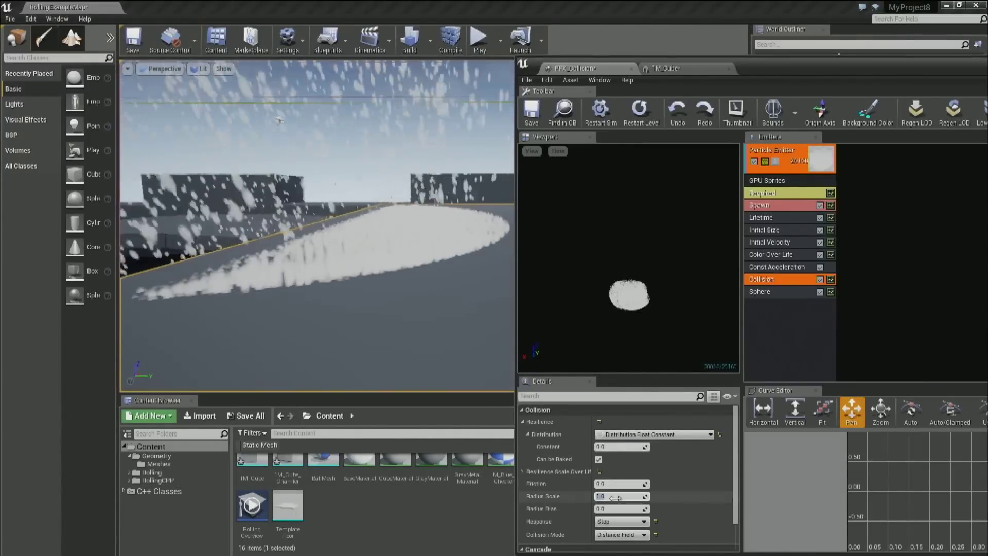
drag(616, 498, 616, 498)
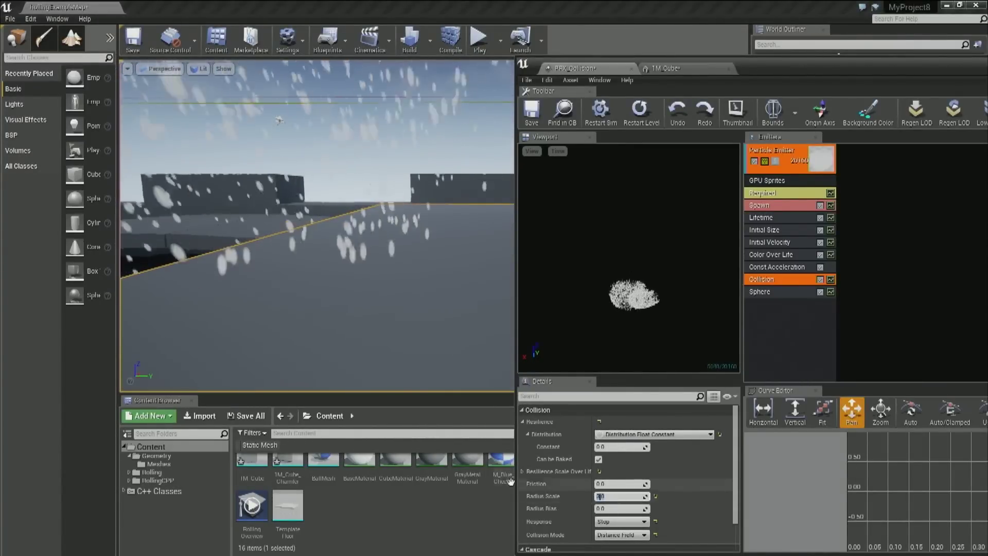
mouse_move(433, 323)
right_down()
mouse_move(415, 329)
mouse_move(430, 328)
right_up()
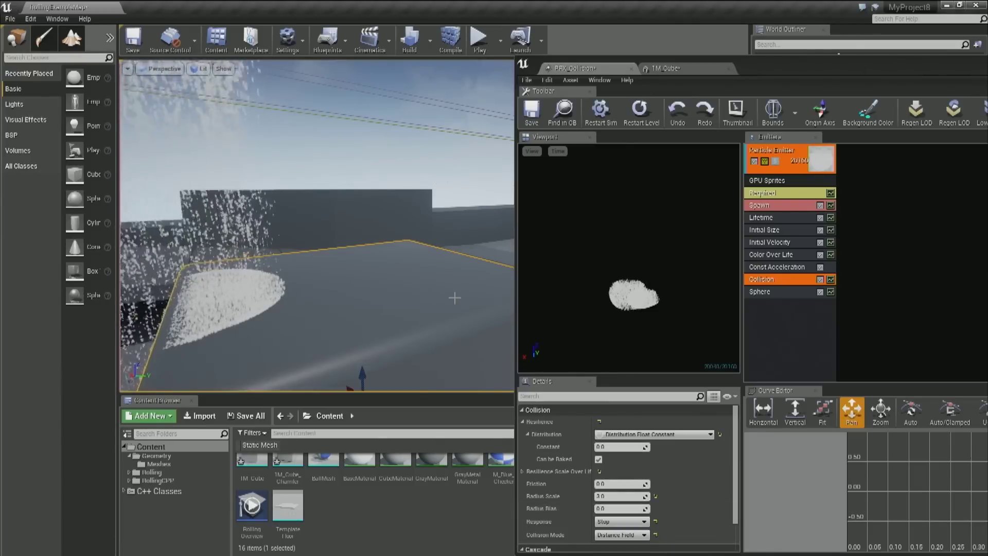
drag(415, 262, 415, 262)
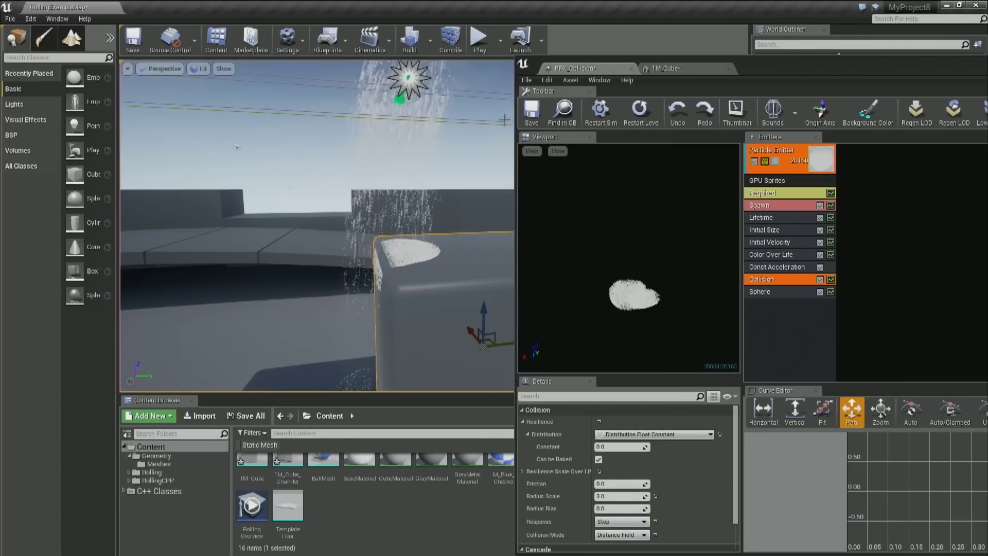
Try a second Collision module on the GPU emitter with the original moved below it, and delete the added module.
right_click(788, 348)
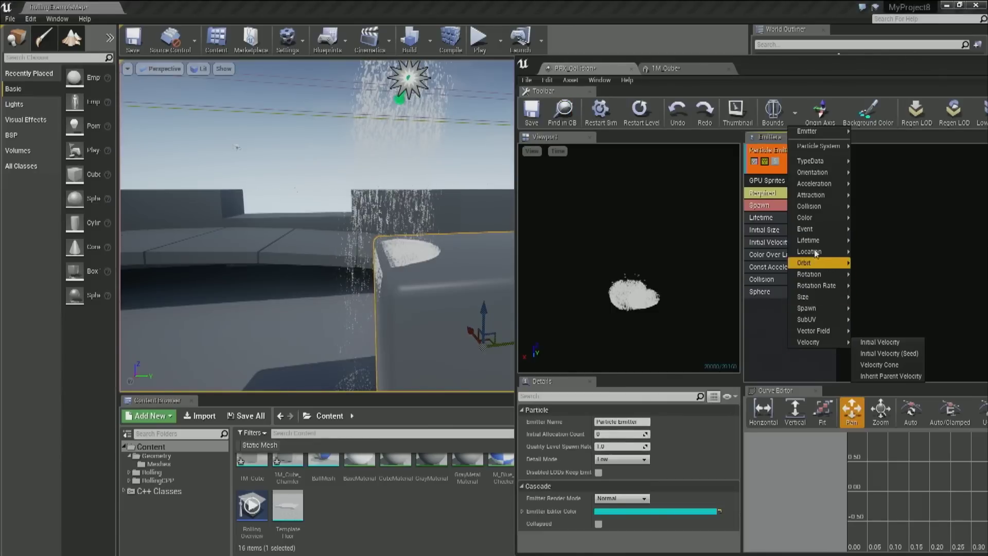
mouse_move(824, 210)
click(871, 207)
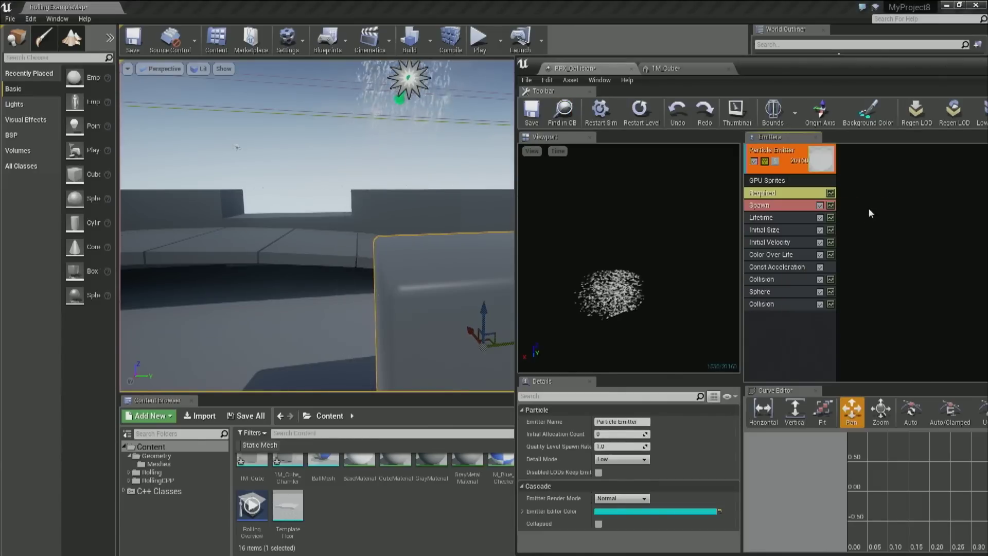
right_drag(359, 276, 365, 277)
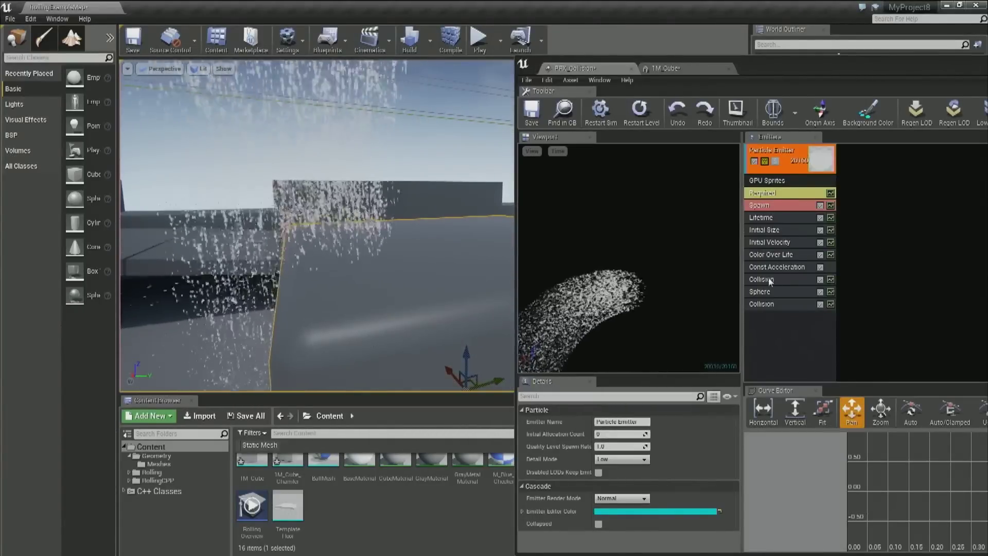
drag(762, 279, 761, 304)
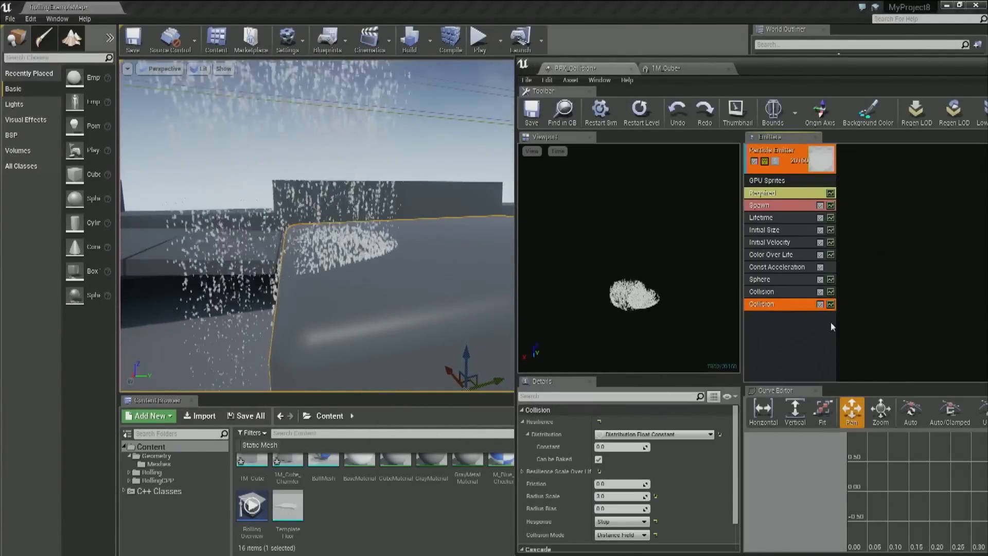
right_drag(335, 231, 366, 232)
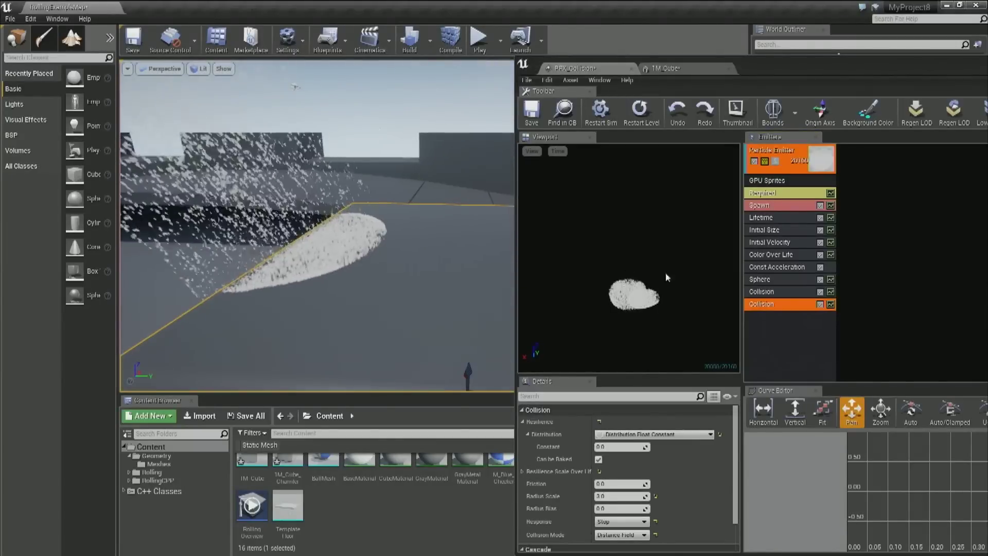
click(768, 293)
key(Delete)
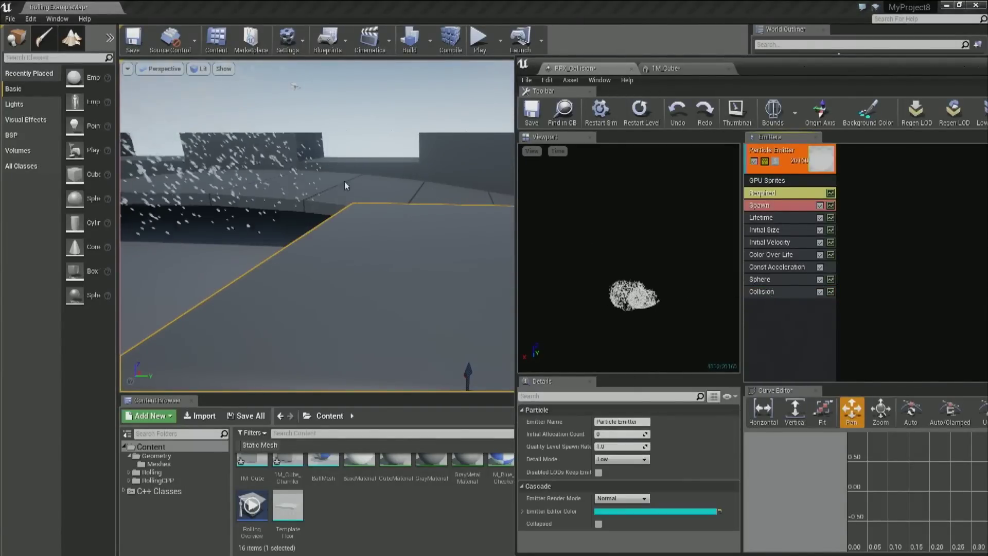
Duplicate the particle emitter and set the duplicate's collision mode to Scene Depth.
right_click(800, 158)
mouse_move(829, 163)
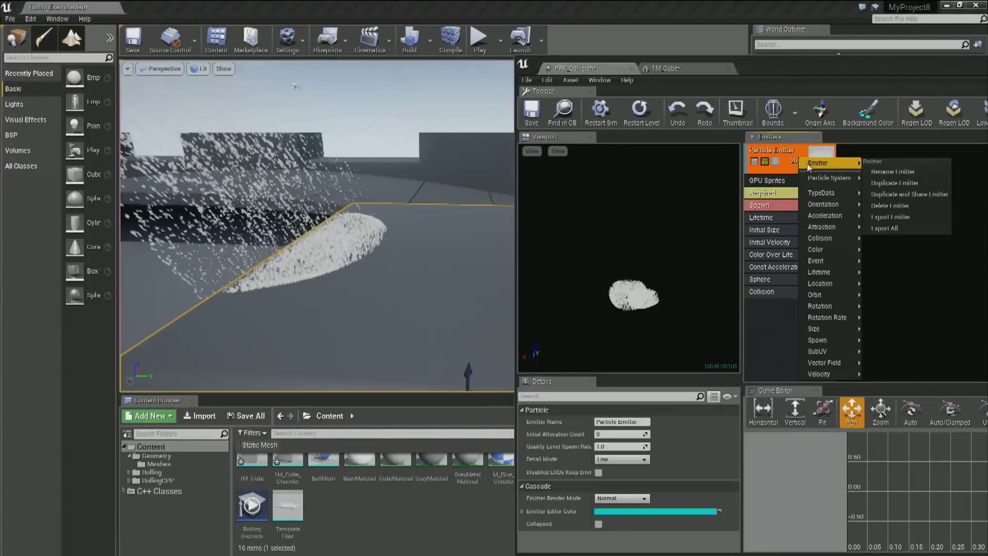
click(896, 183)
click(872, 292)
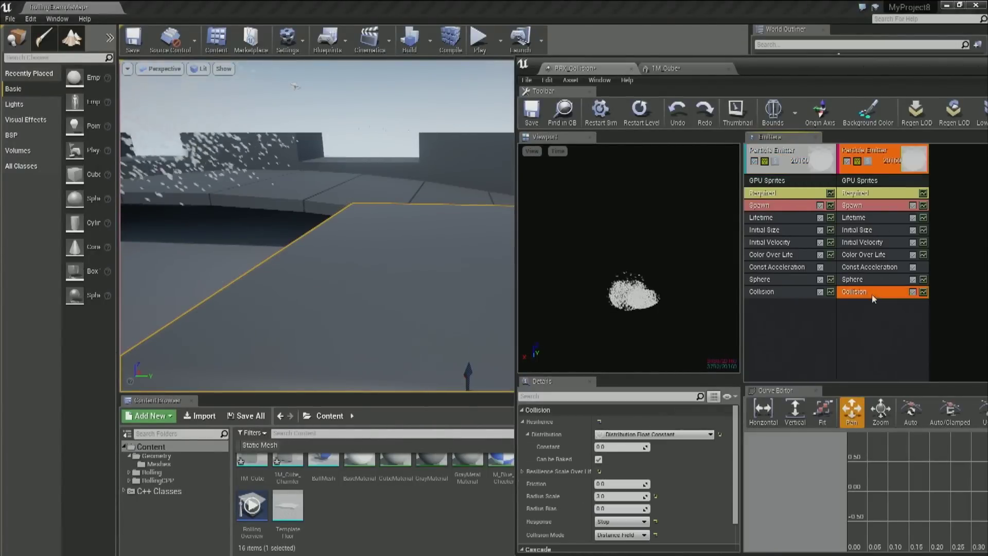
click(666, 438)
click(633, 539)
click(634, 539)
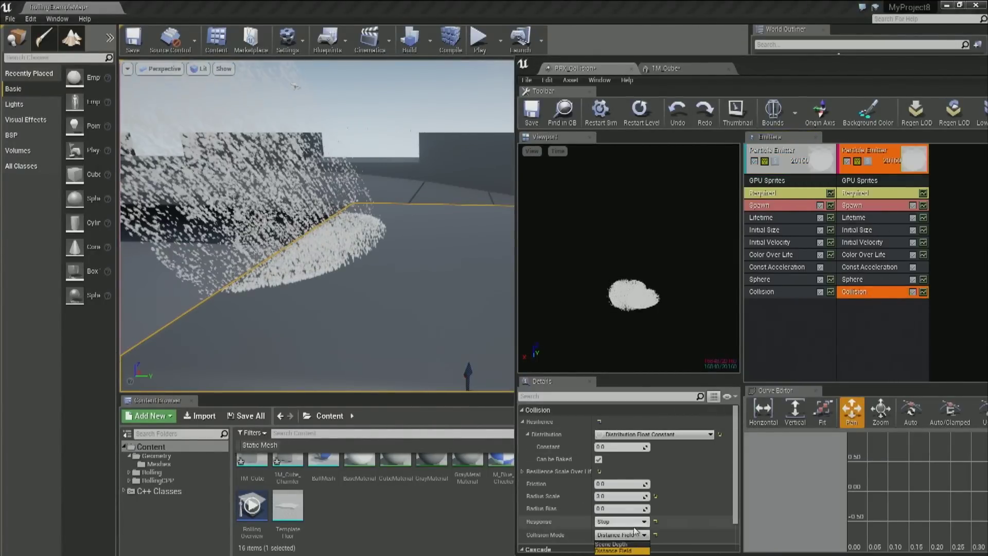
click(613, 544)
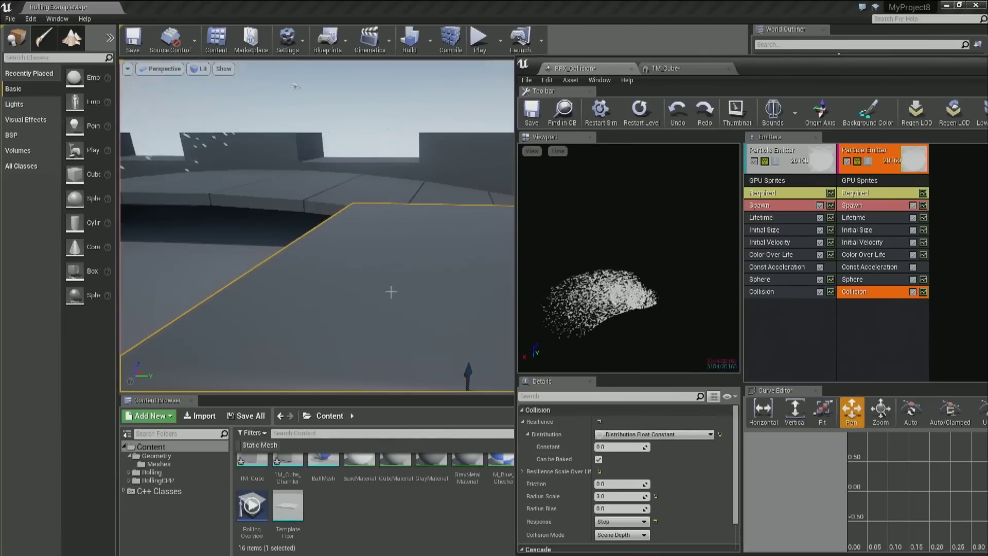
right_drag(317, 227, 250, 202)
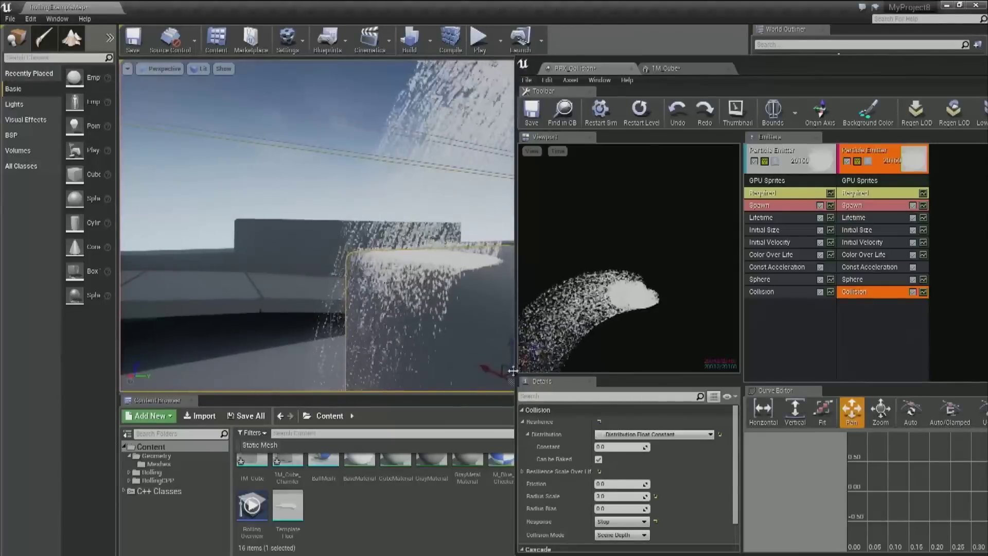
Set the duplicate Collision module's resilience constant to 0.5 and view the particles around the cube's edge.
click(620, 447)
text(0.5)
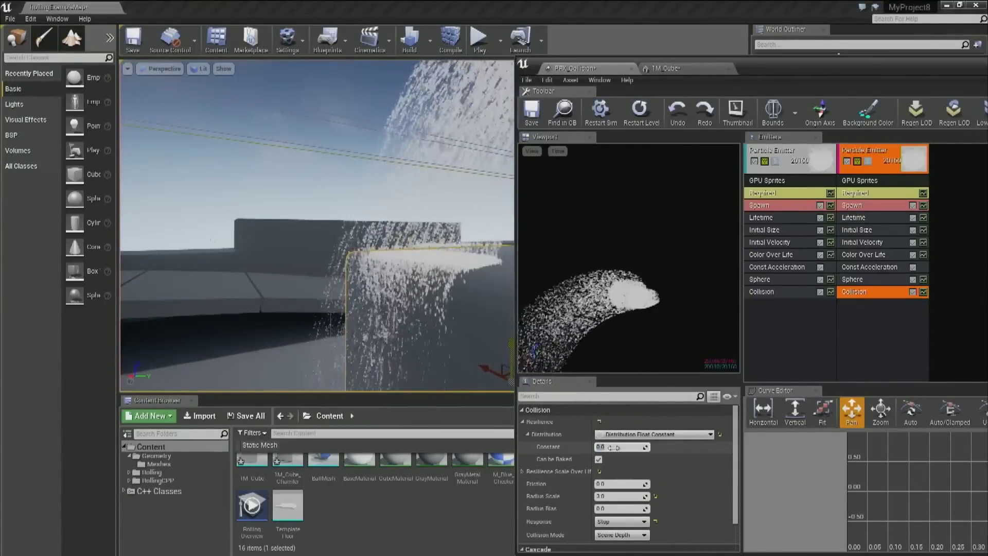
key(Return)
mouse_move(258, 183)
right_down()
mouse_move(284, 208)
mouse_move(270, 206)
mouse_move(293, 204)
mouse_move(265, 205)
right_up()
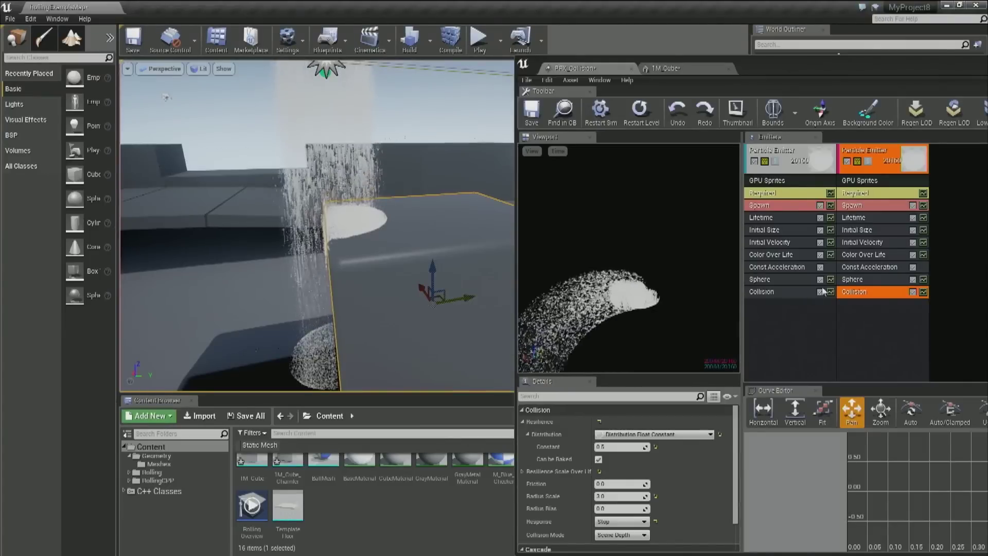
Delete the duplicate emitter and move the large grey cube along Y until the particles all land on its top.
click(873, 160)
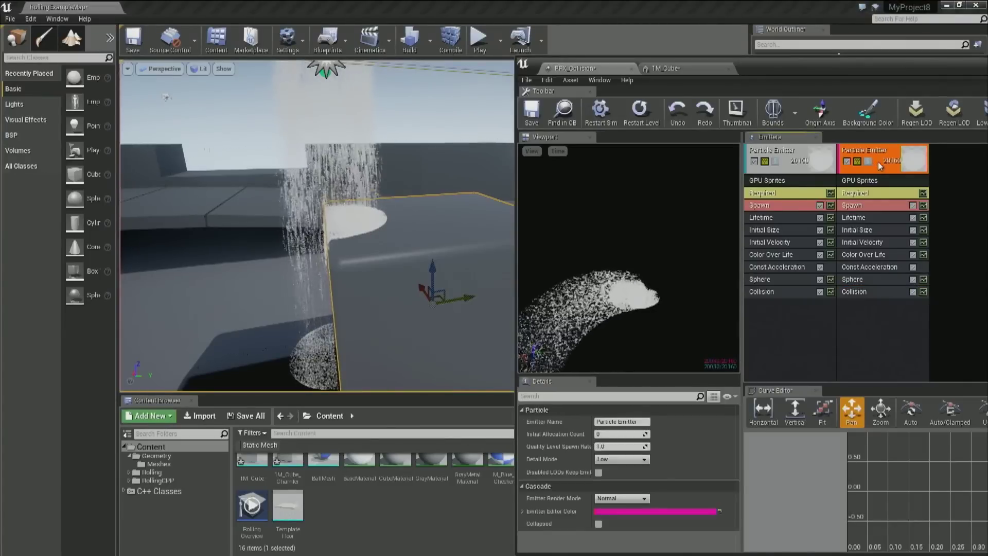
key(Delete)
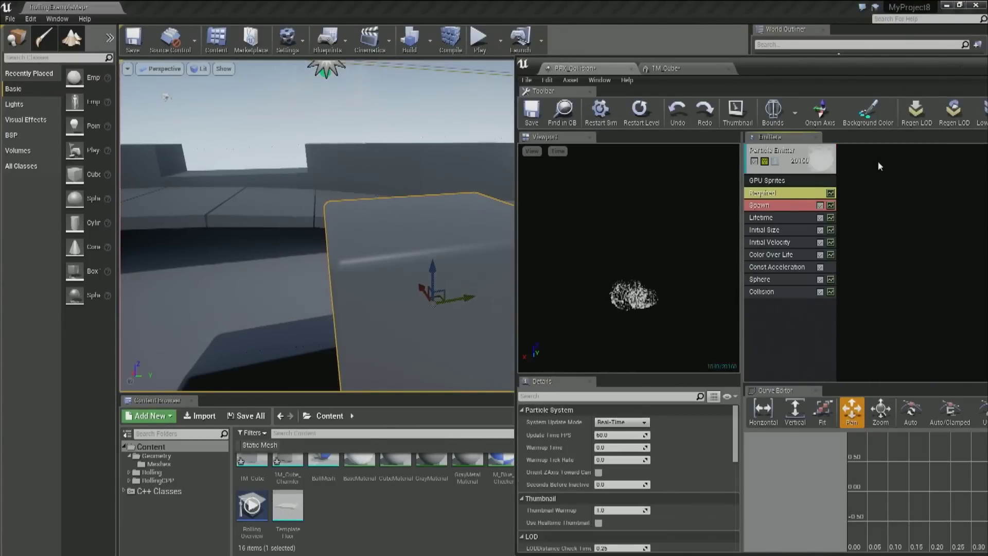
right_drag(429, 288, 448, 305)
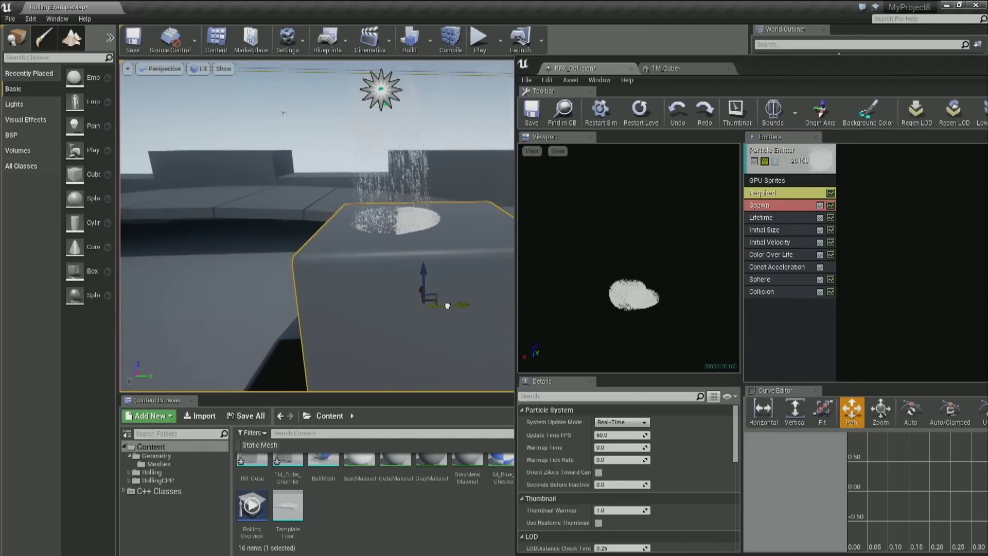
right_drag(425, 235, 448, 232)
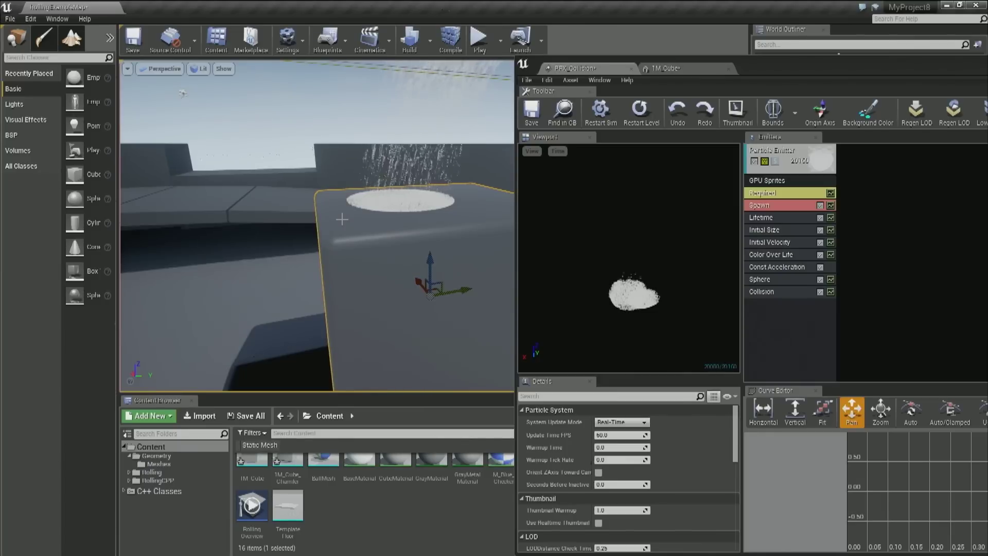
Delete the GPU particle emitter and create a new particle sprite emitter in its place.
right_click(874, 162)
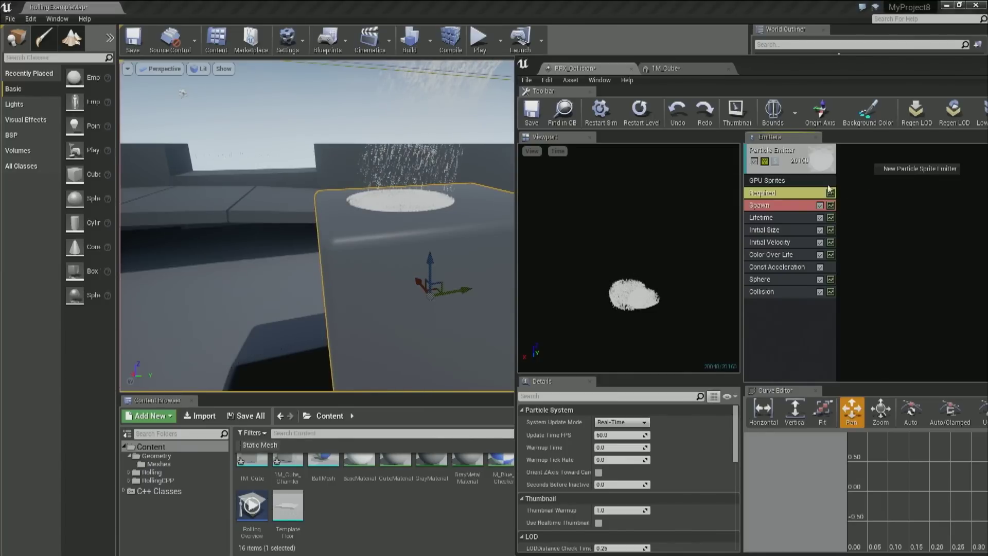
click(796, 170)
key(Delete)
right_click(773, 170)
click(775, 177)
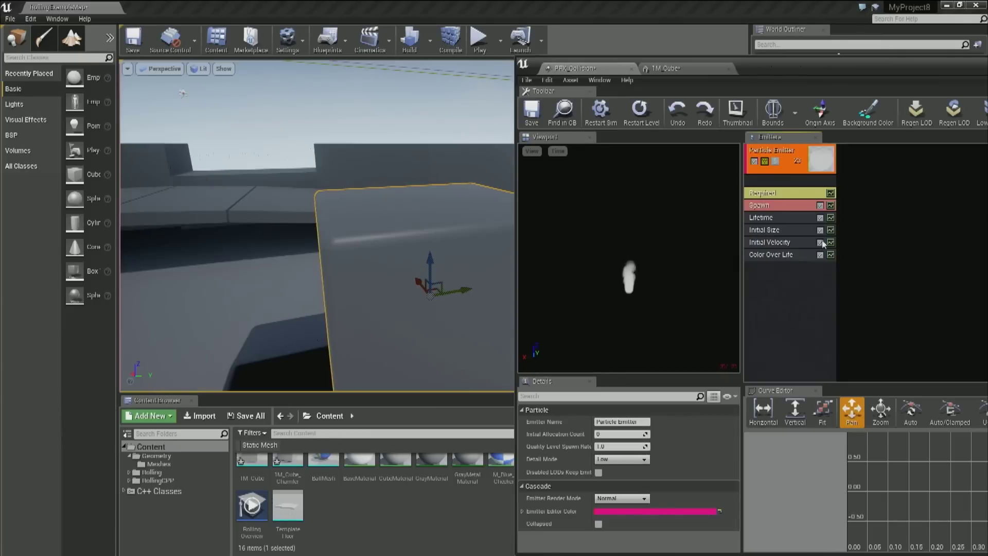
Set the Initial Velocity distribution to Distribution Vector Constant with X 100, Y 0 and Z 0.
click(772, 204)
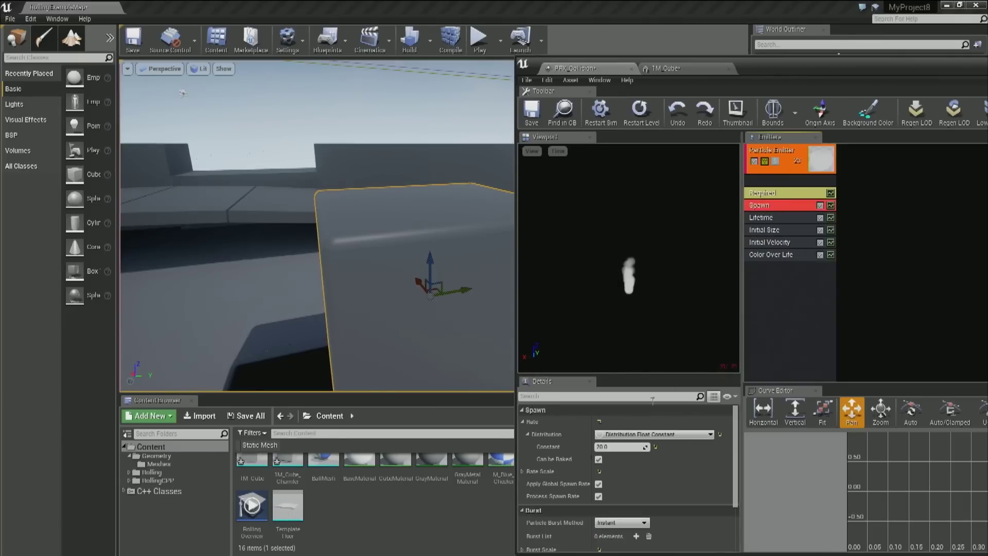
click(770, 242)
click(623, 435)
click(621, 454)
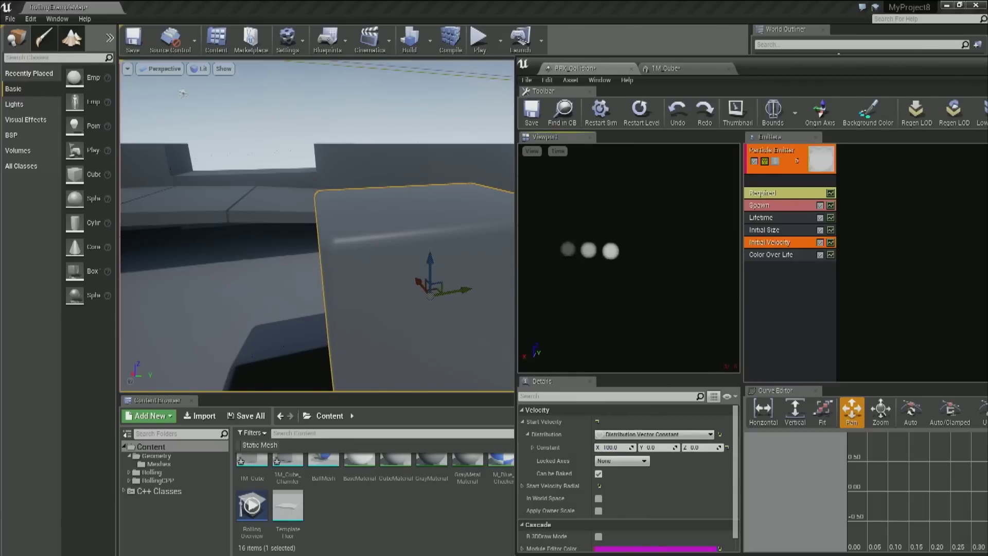
Change the Lifetime module's distribution to Distribution Float Constant.
click(780, 218)
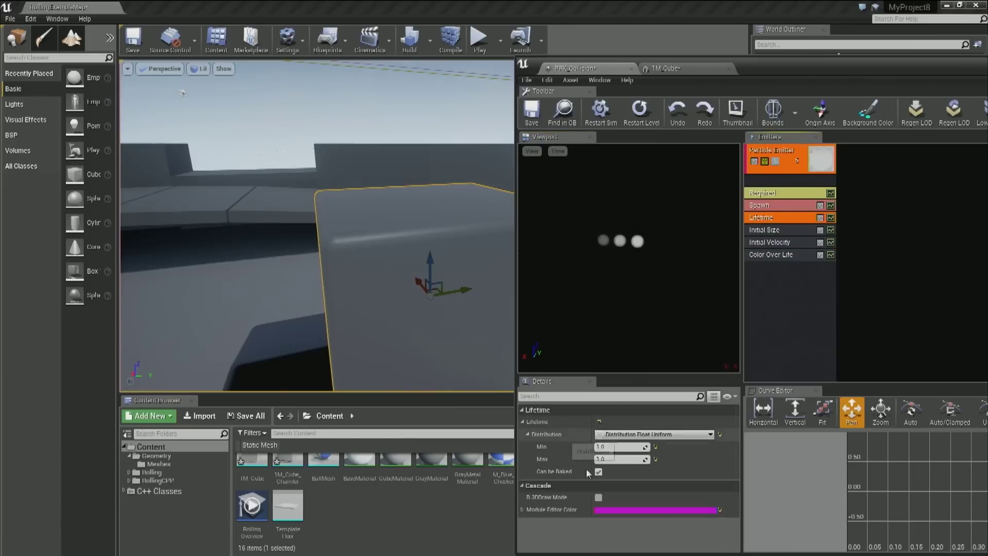
click(638, 435)
click(633, 455)
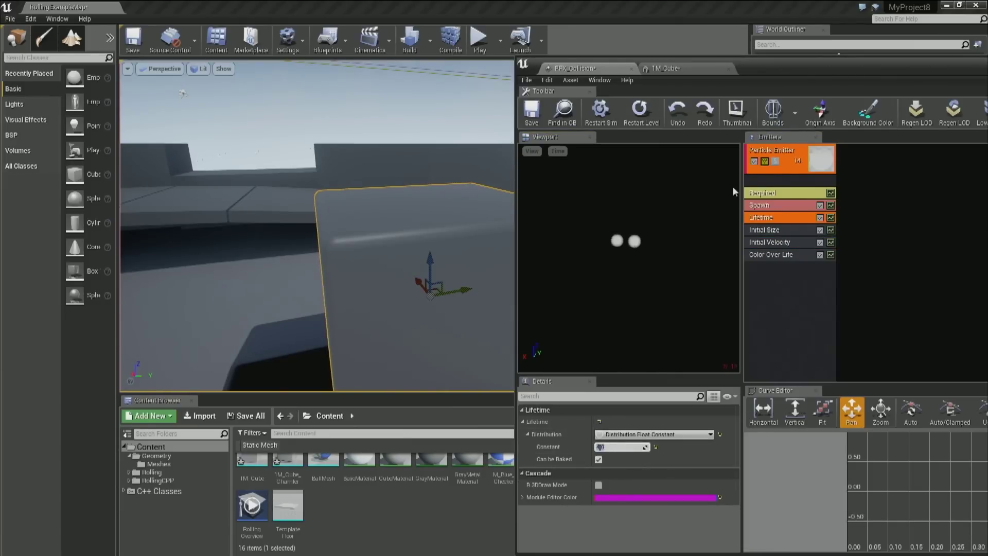
Rename the particle emitter to Source.
right_click(802, 153)
mouse_move(822, 160)
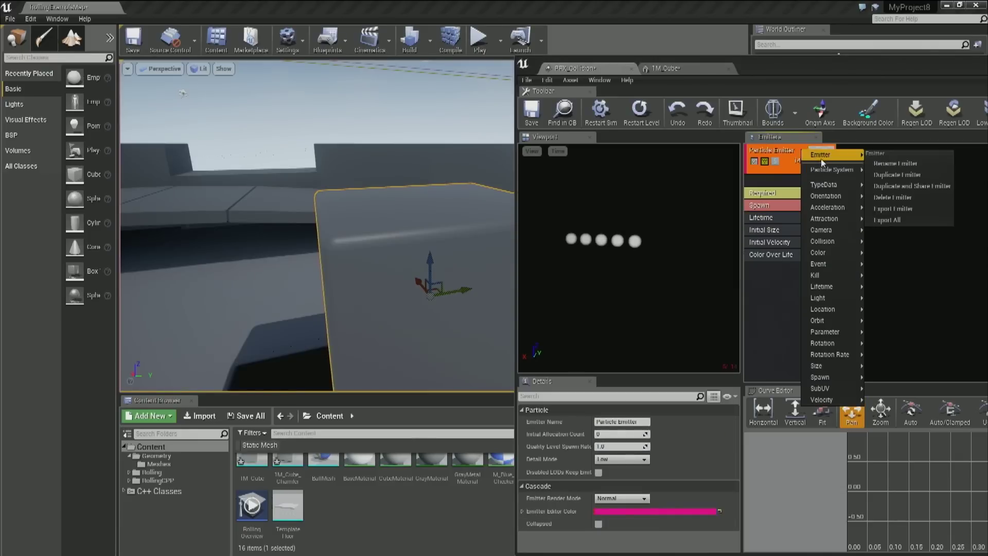
click(947, 164)
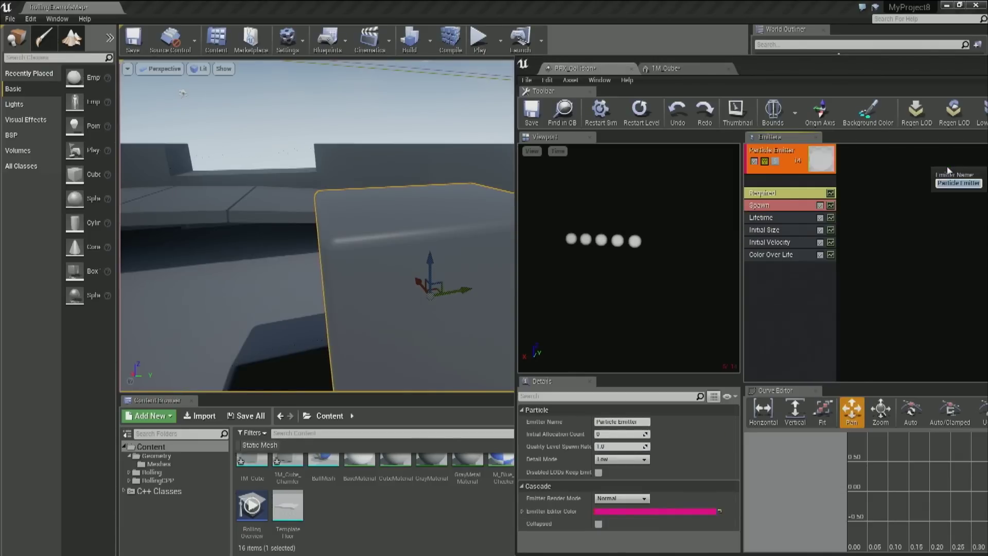
key(Return)
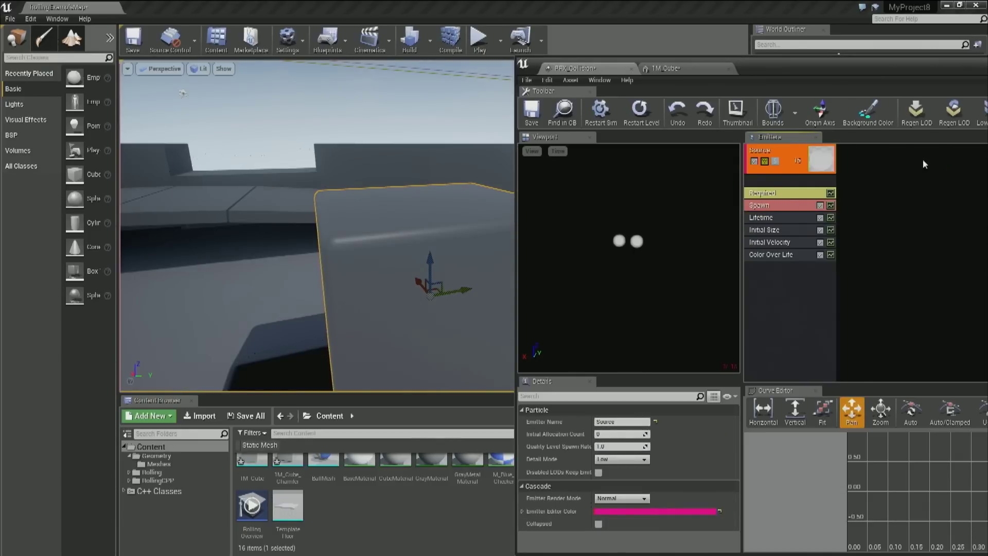
Create a second particle sprite emitter beside Source and make it a GPU Sprites emitter.
right_click(866, 159)
click(873, 167)
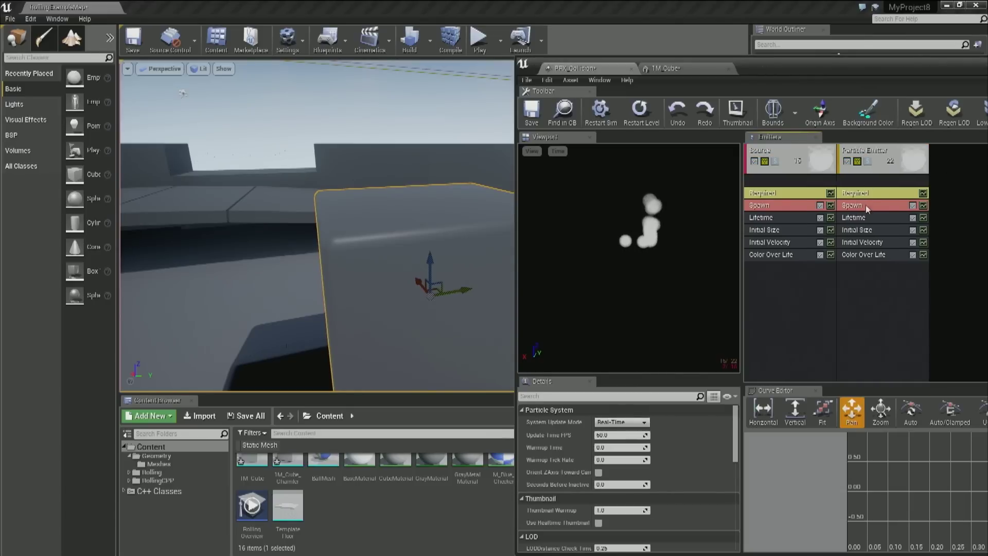
right_click(861, 289)
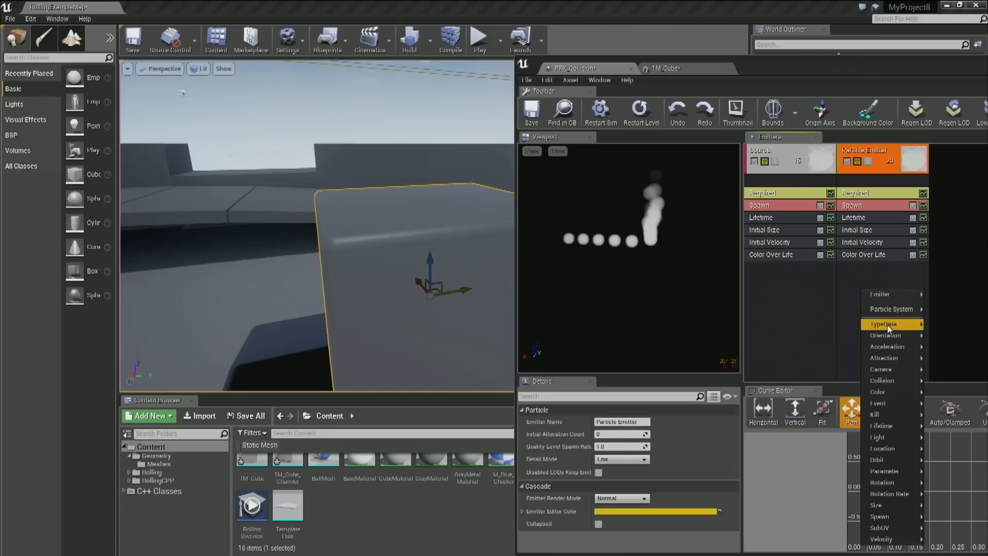
click(847, 356)
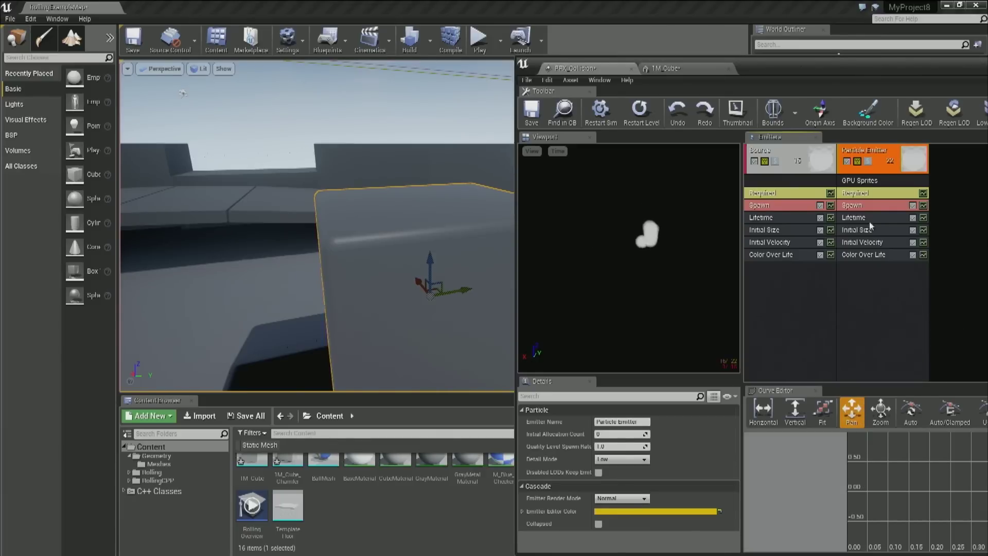
Enlarge the visible area of the particle editor and load the GPU emitter's Color Over Life curves for editing.
click(864, 256)
drag(894, 60, 745, 27)
click(774, 223)
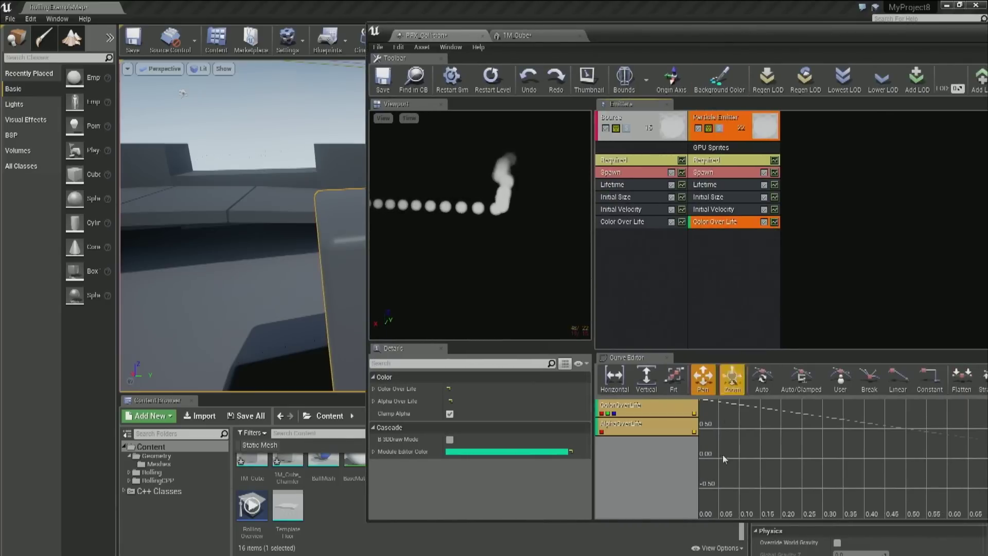
drag(702, 420, 778, 482)
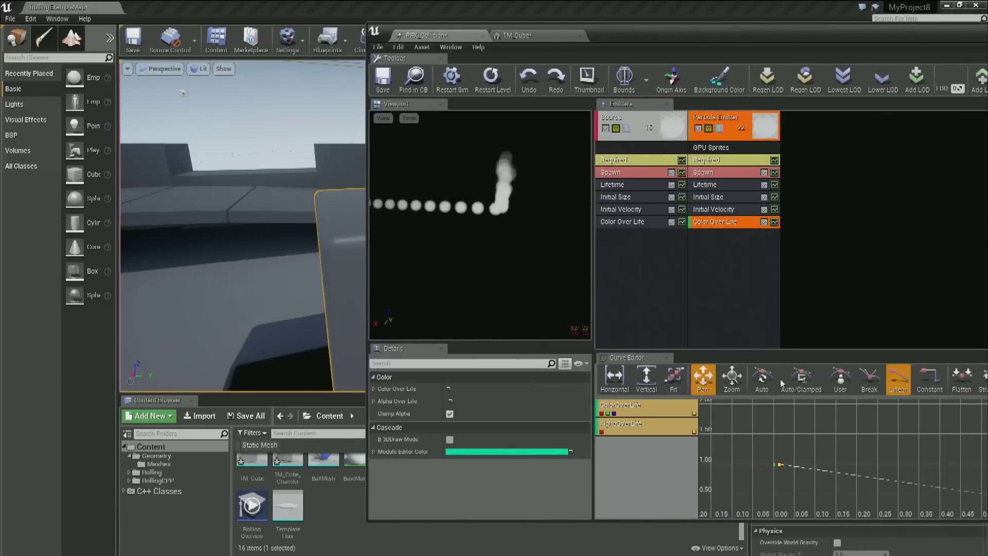
drag(786, 405, 716, 435)
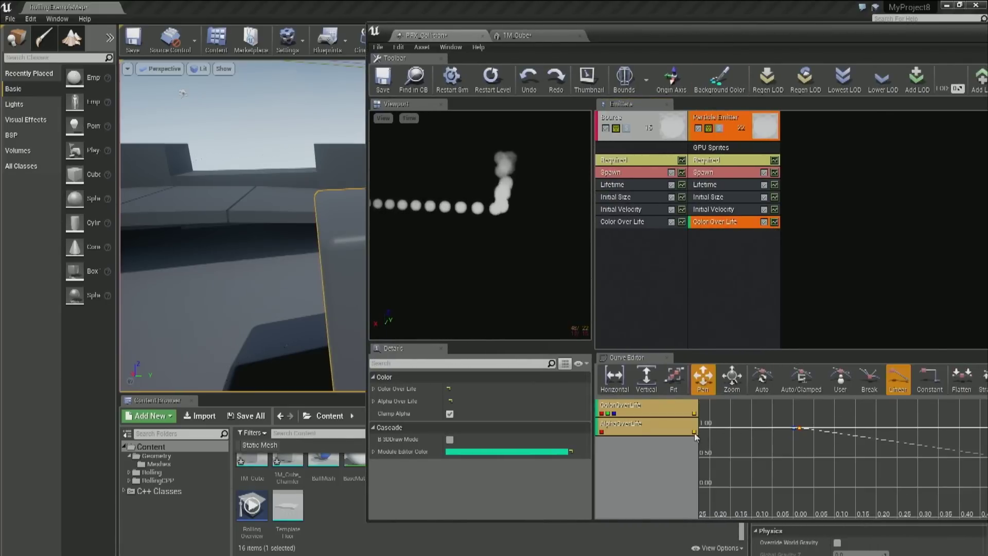
Raise the blue channel's starting key in the GPU emitter's Color Over Life curve so its particles glow blue.
click(796, 427)
click(732, 381)
right_drag(753, 438, 765, 533)
click(703, 380)
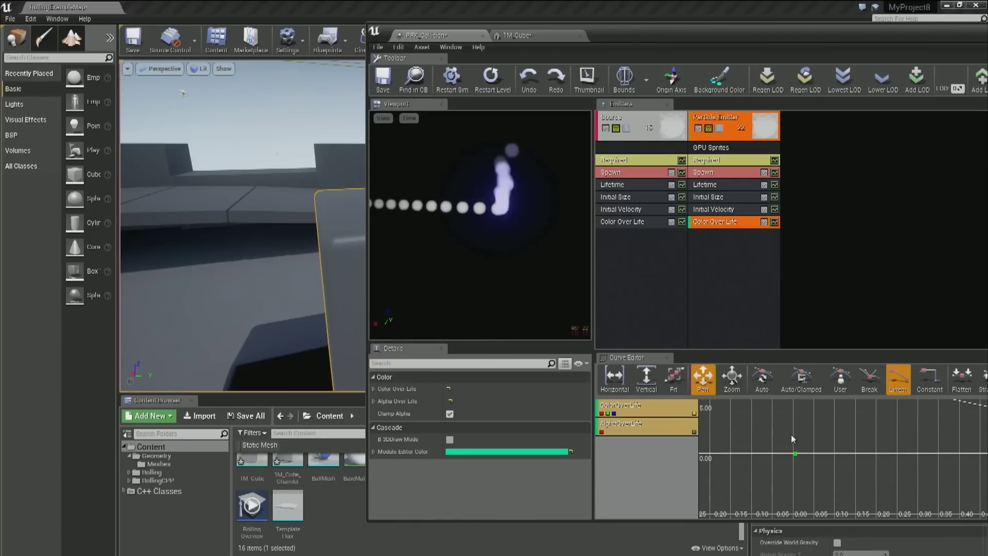
drag(484, 216, 496, 219)
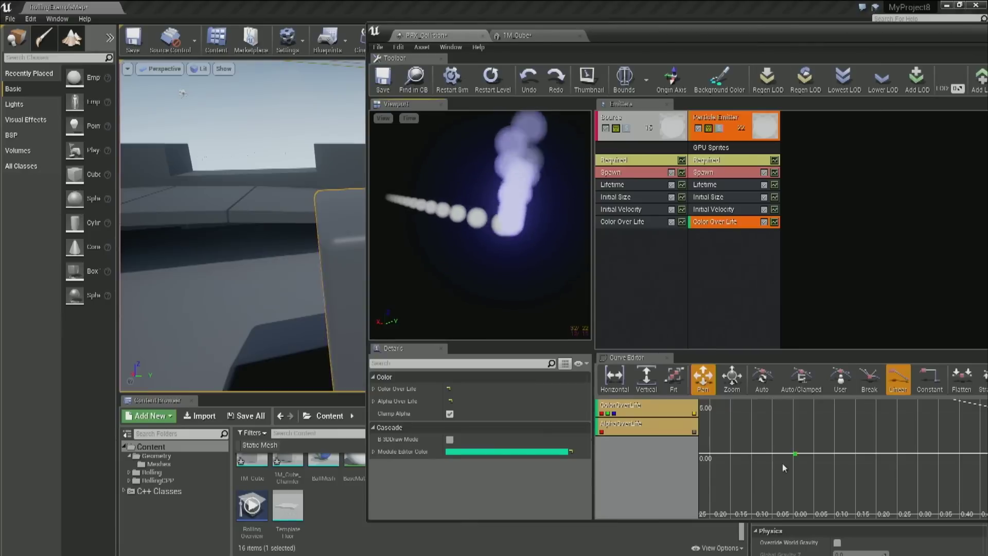
Lower the green and red starting keys of the GPU emitter's Color Over Life curve to near zero.
drag(796, 457, 798, 462)
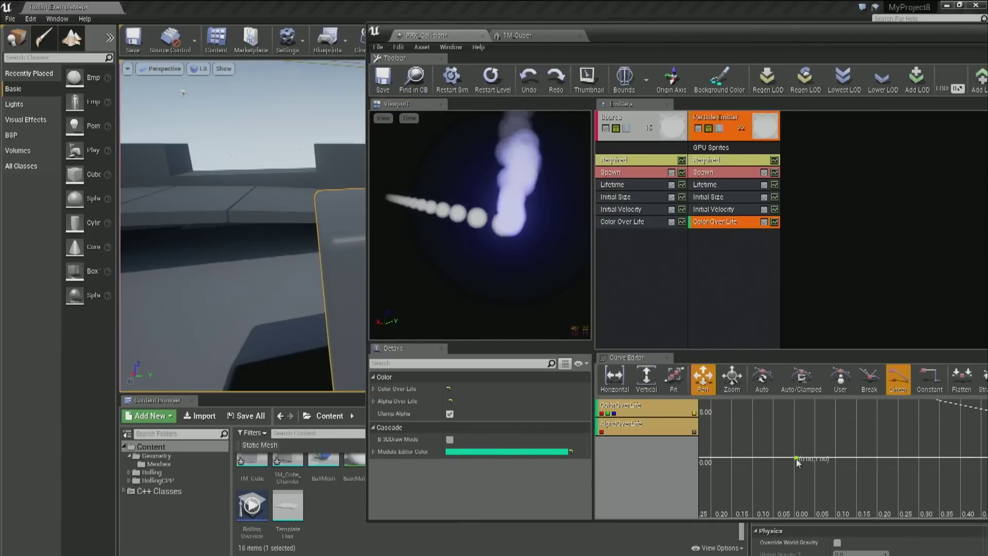
right_click(798, 463)
click(809, 476)
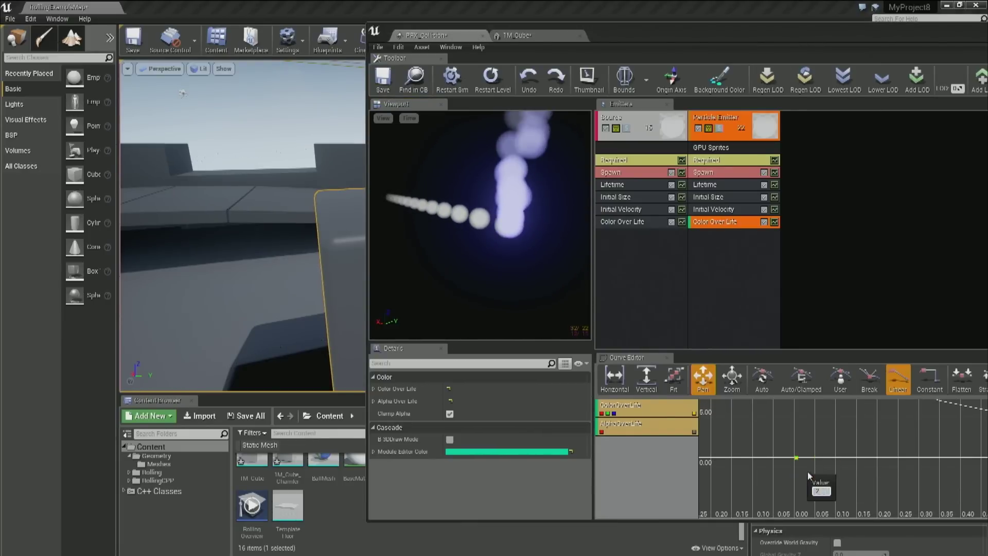
text(2)
key(Return)
right_click(798, 457)
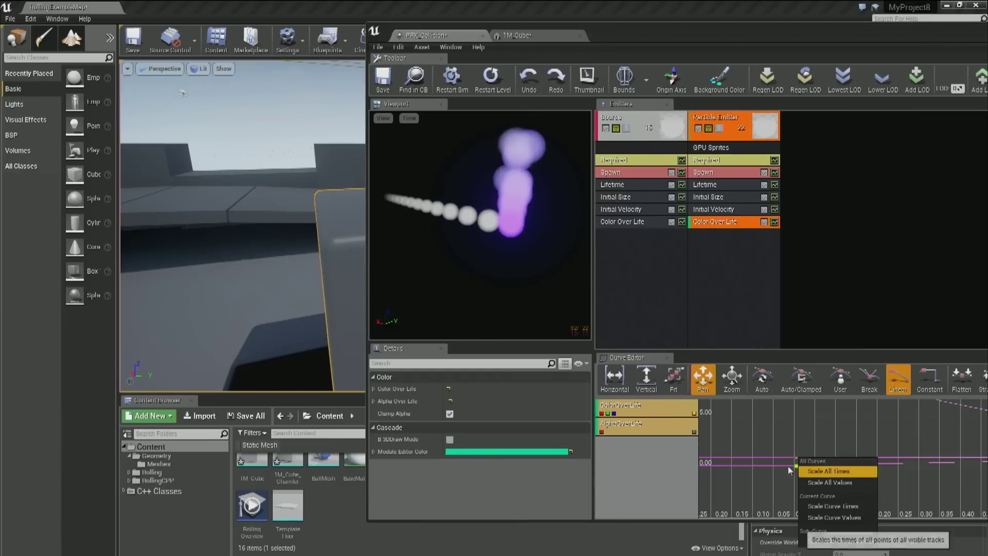
click(790, 455)
right_click(797, 459)
click(807, 477)
text(0)
key(Return)
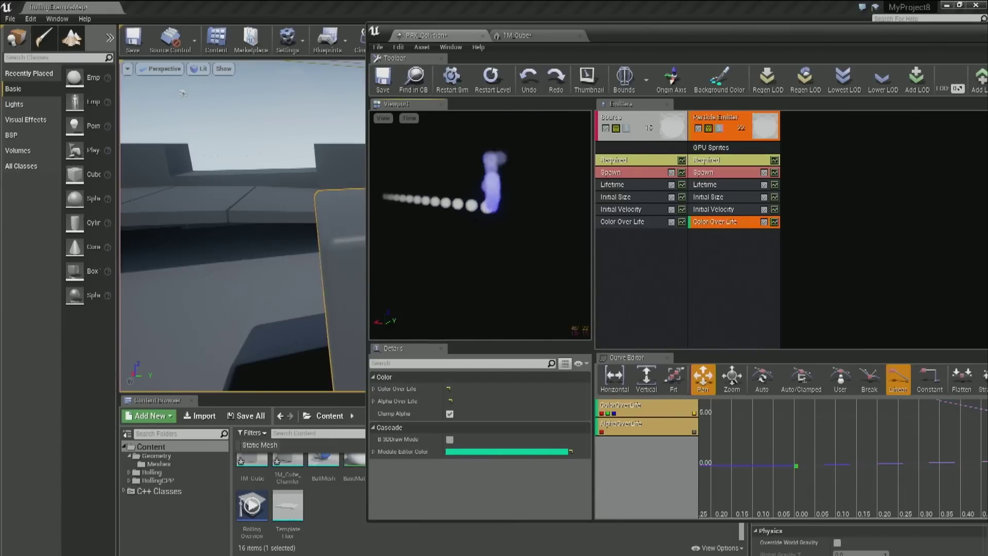
Give the GPU emitter a smaller Initial Size using Distribution Vector Constant, and raise its constant spawn rate.
click(709, 197)
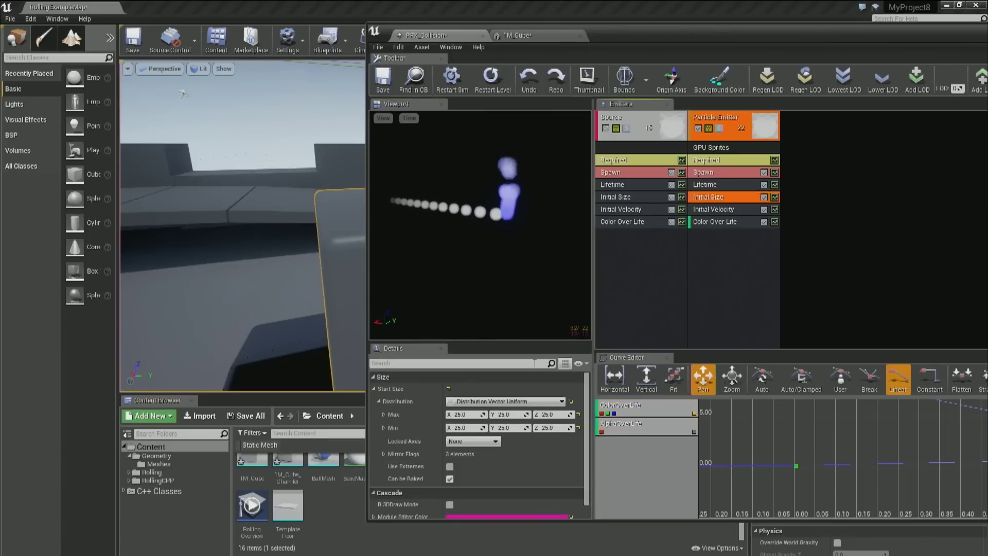
click(505, 401)
click(493, 422)
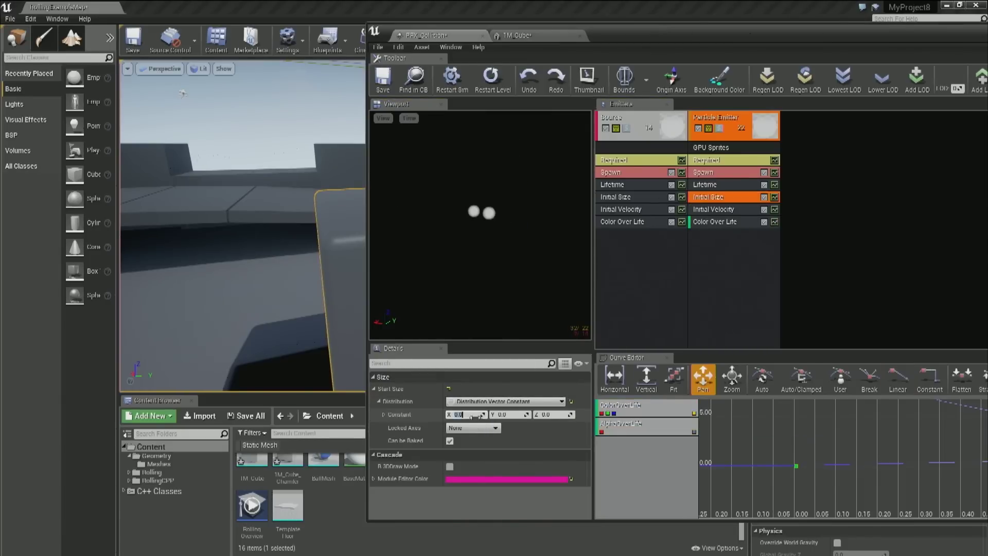
click(719, 280)
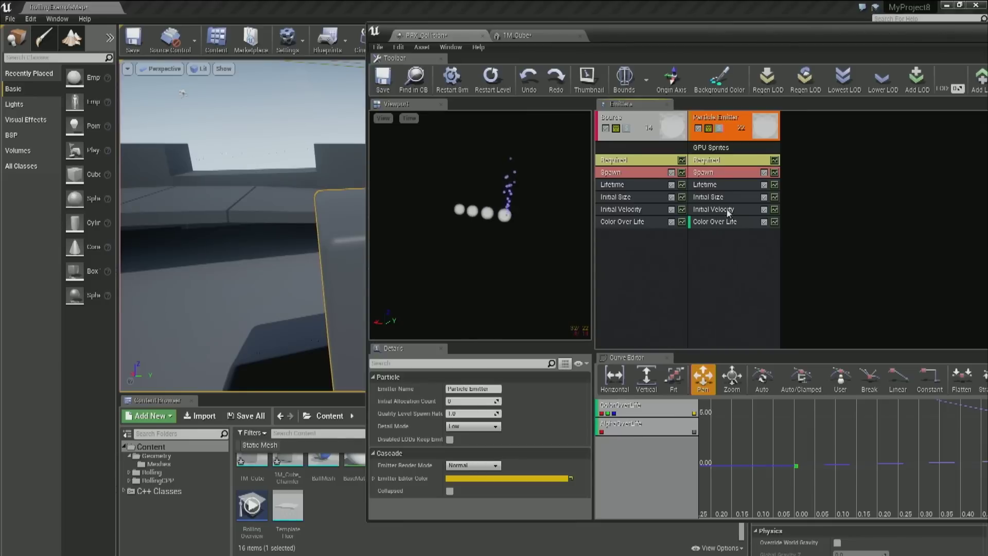
click(726, 175)
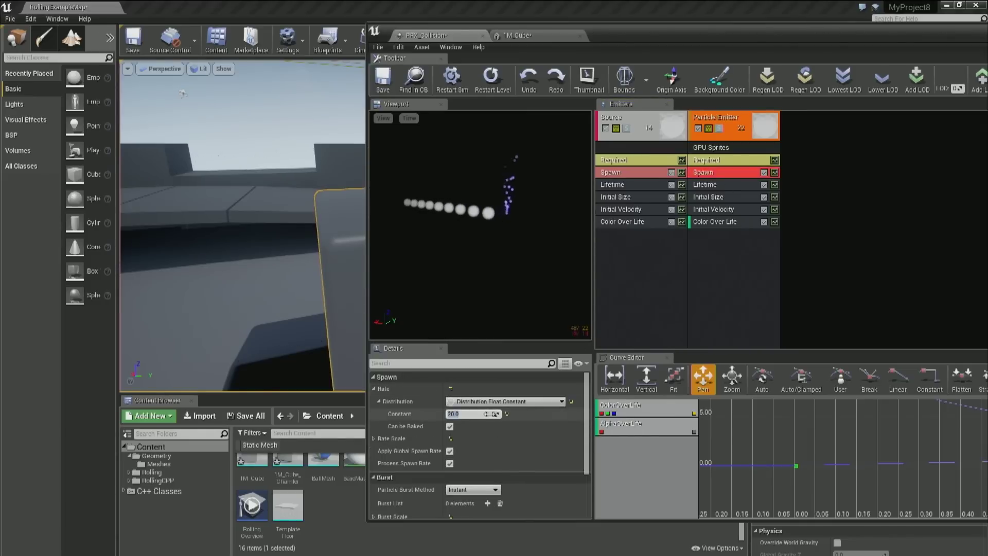
click(763, 257)
Add an Emitter Initial Location module to the GPU emitter and set its Emitter Name to Source.
right_click(704, 255)
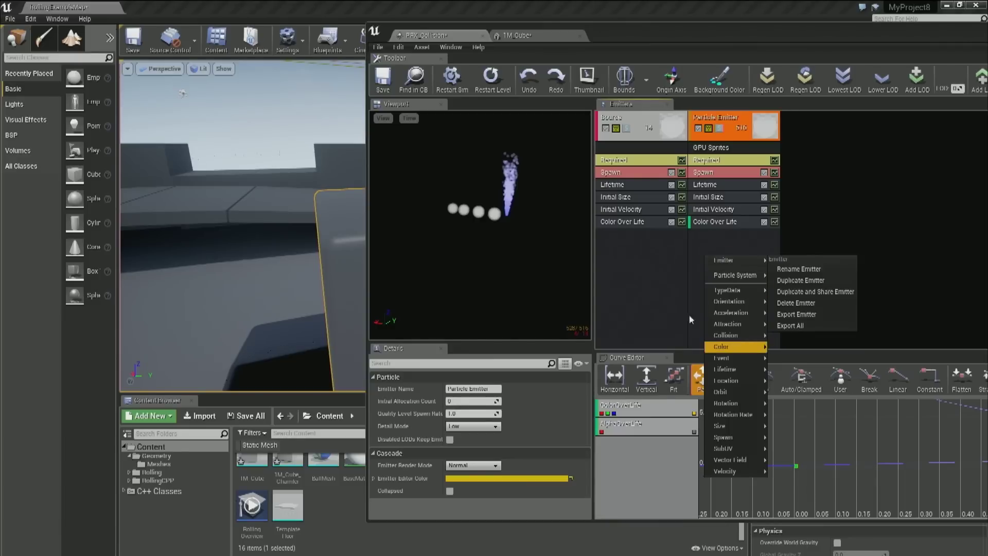
mouse_move(719, 336)
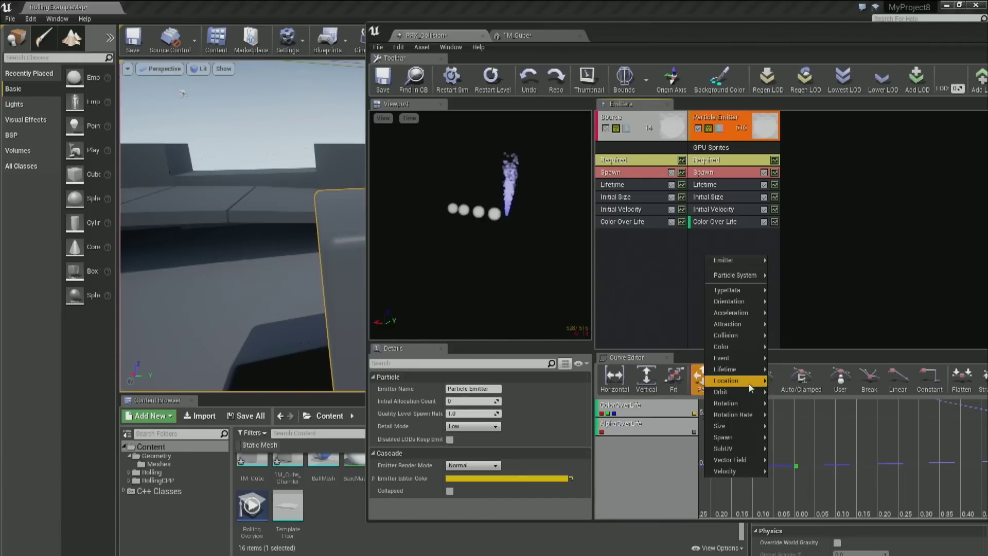
mouse_move(749, 383)
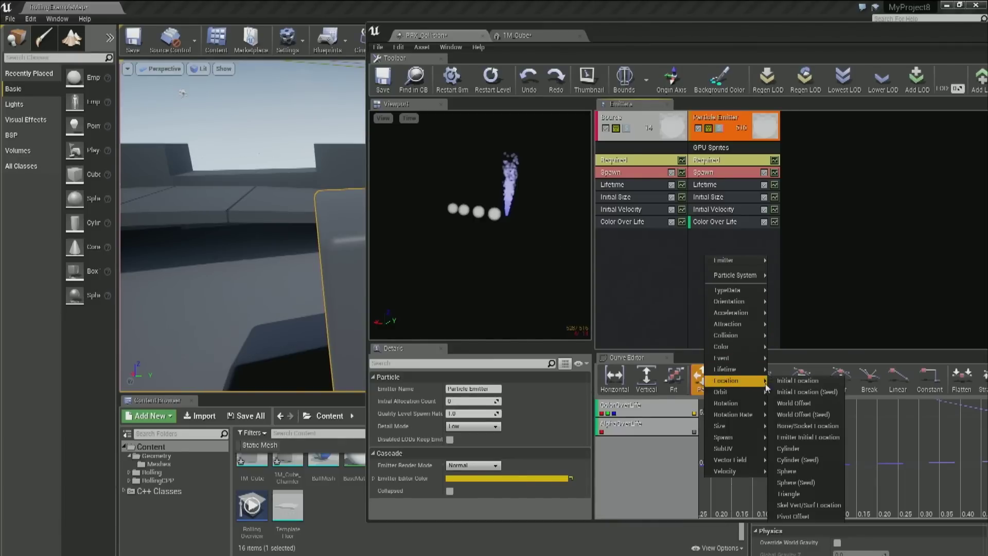
click(792, 440)
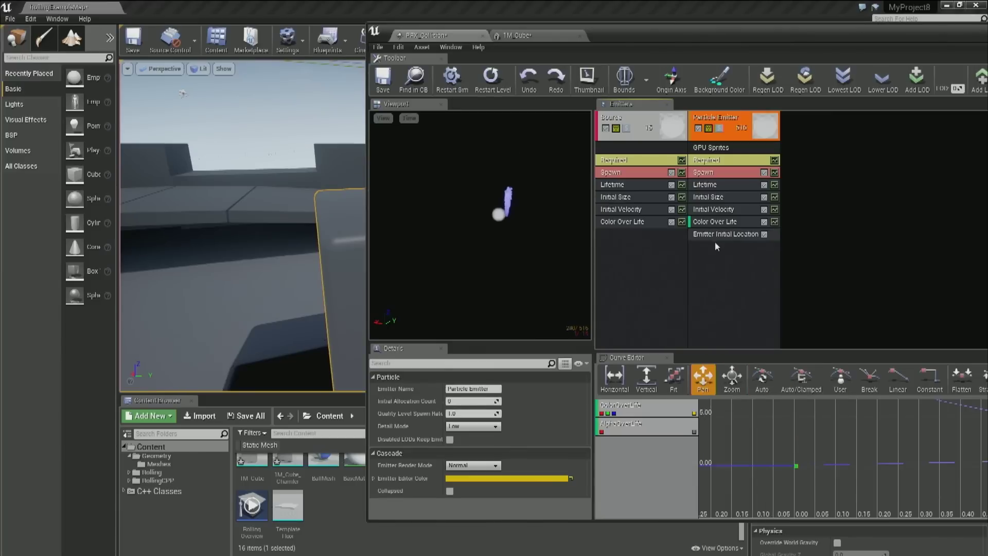
click(720, 235)
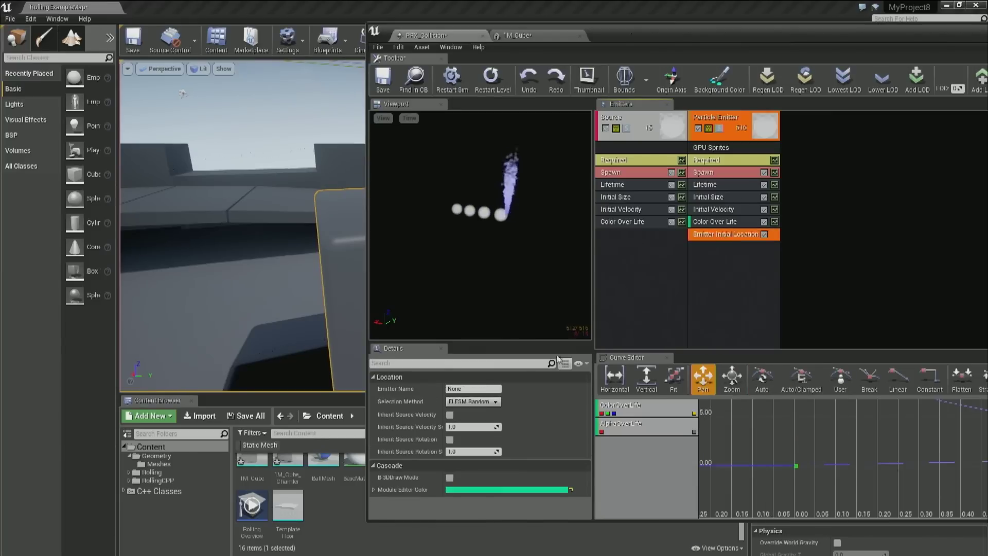
click(483, 389)
text(Source)
key(Return)
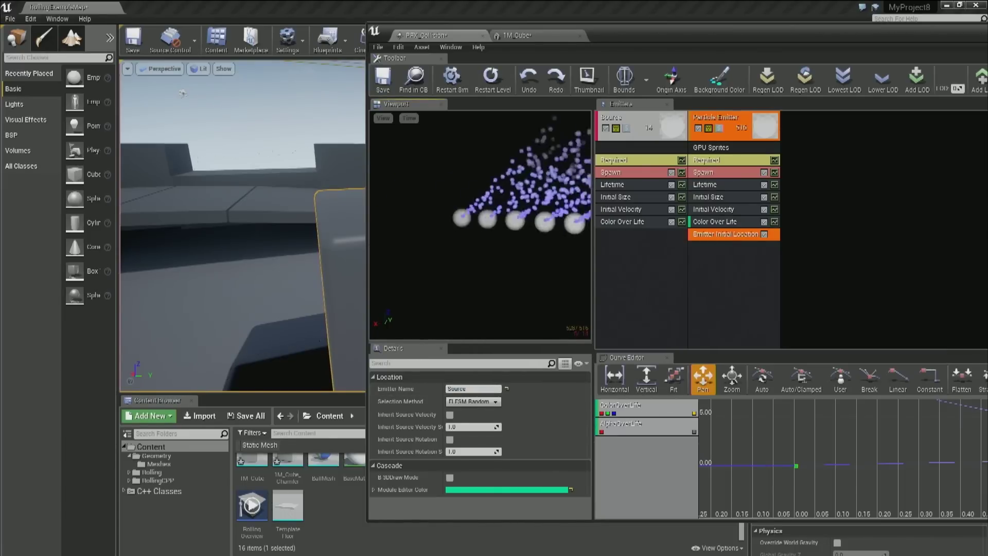
mouse_move(467, 206)
mouse_down()
mouse_move(467, 237)
mouse_move(467, 204)
mouse_up()
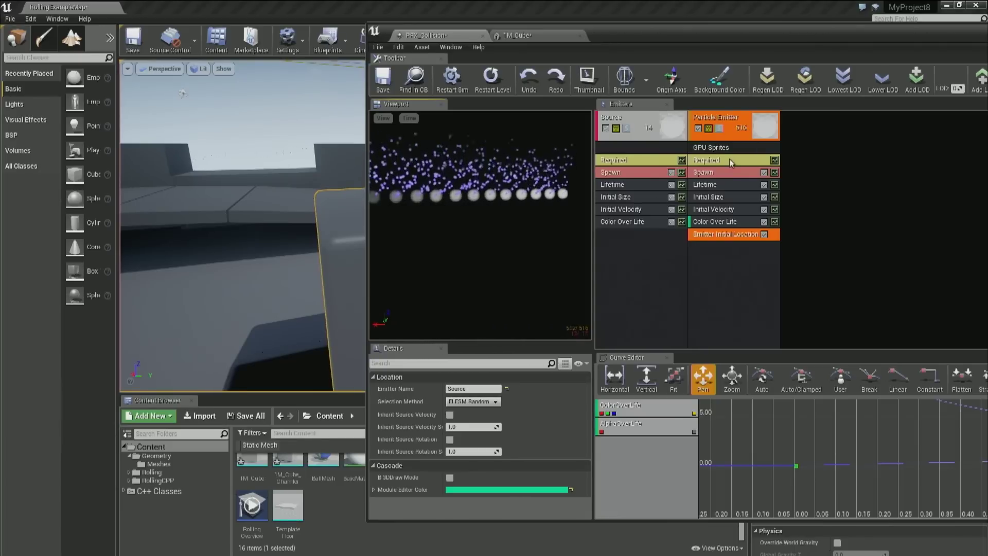
Add a Sphere location module to the GPU emitter and open its settings.
right_click(732, 274)
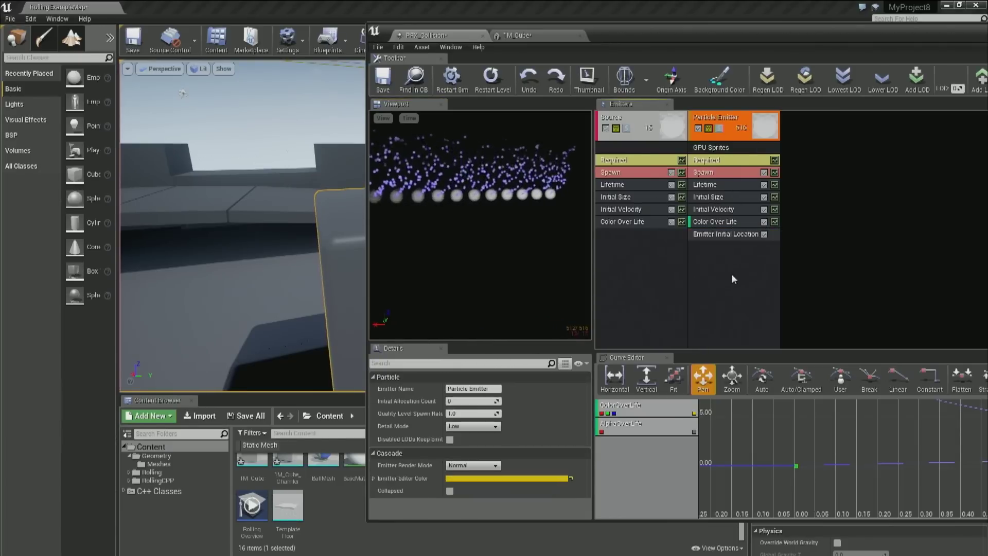
mouse_move(752, 405)
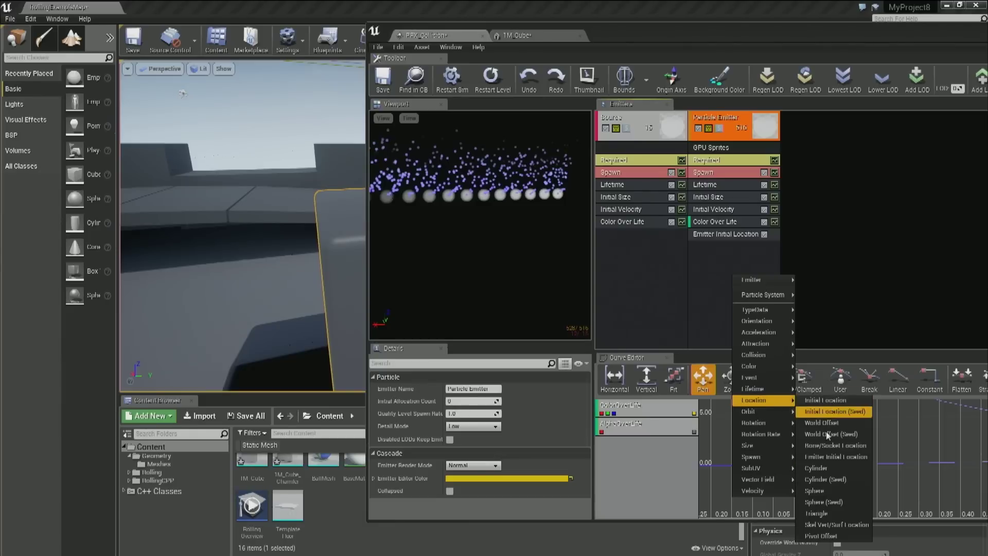
click(825, 490)
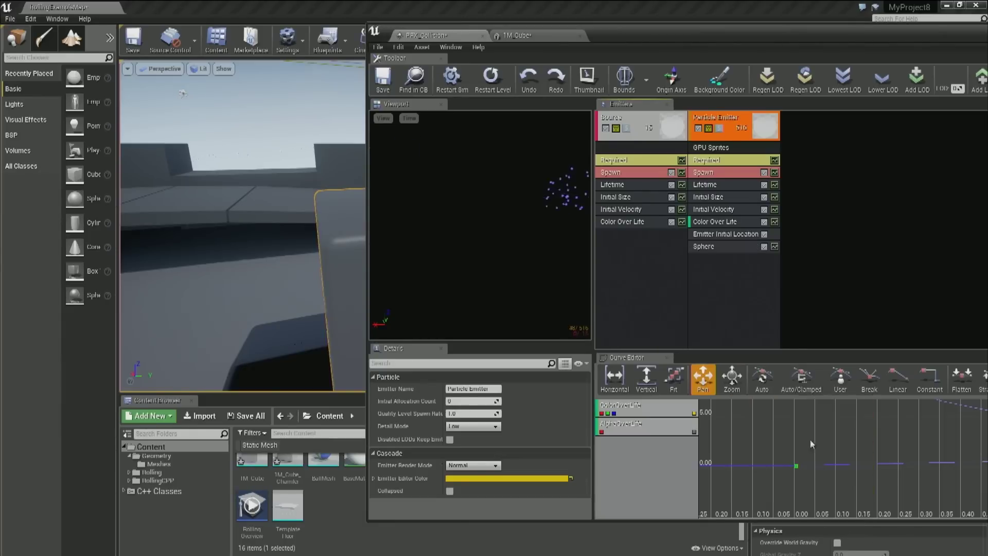
click(729, 247)
Try Start Radius constants of 5 and 15 on the Sphere module, and settle on 10.
click(373, 389)
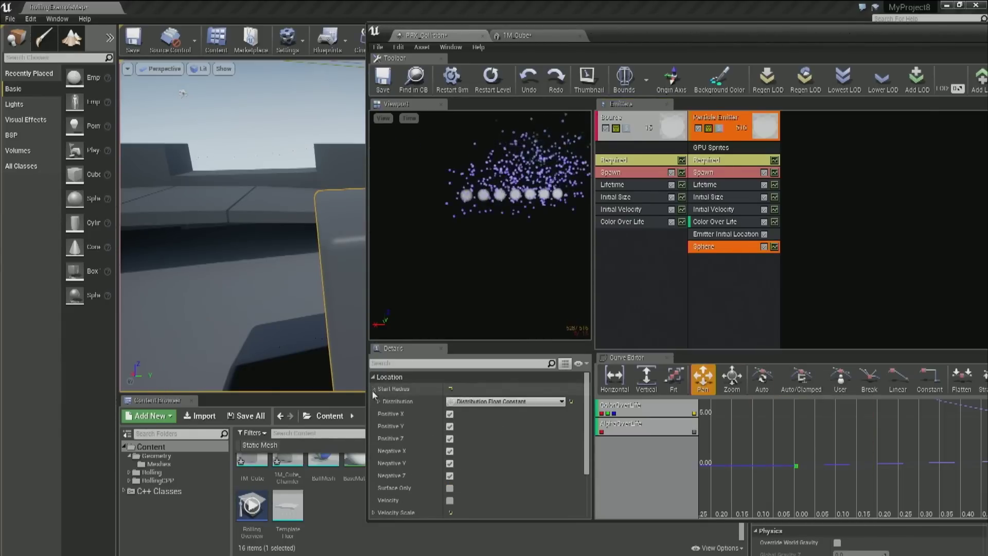
click(459, 414)
text(5)
key(Return)
text(15)
key(Return)
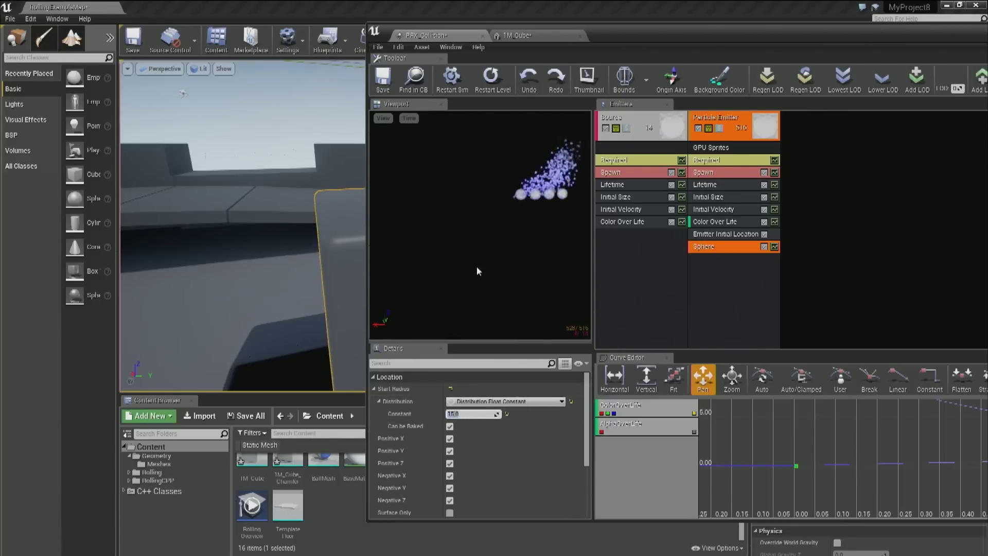
text(10)
key(Return)
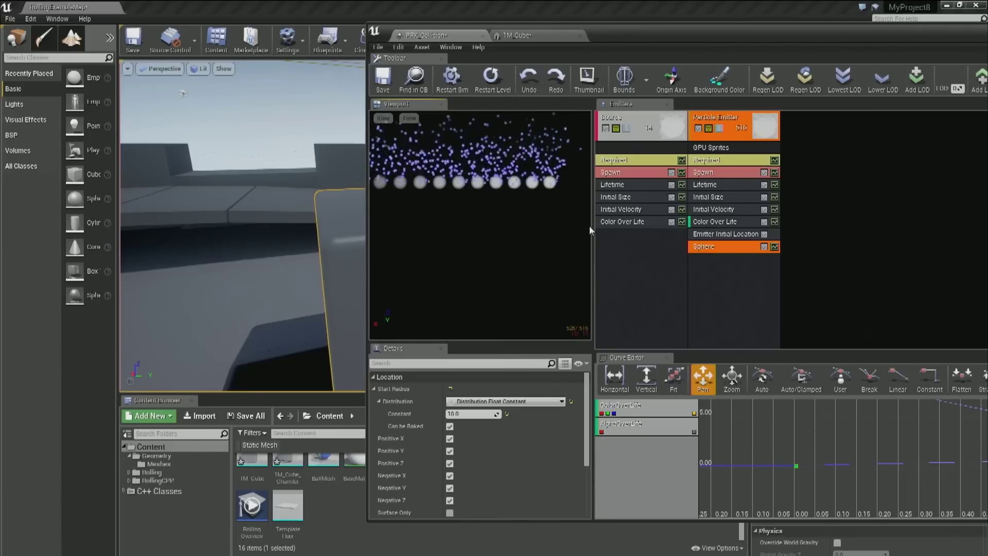
Set the Source emitter's constant spawn rate to 1 and restart the simulation.
click(612, 173)
click(471, 414)
text(1)
key(Return)
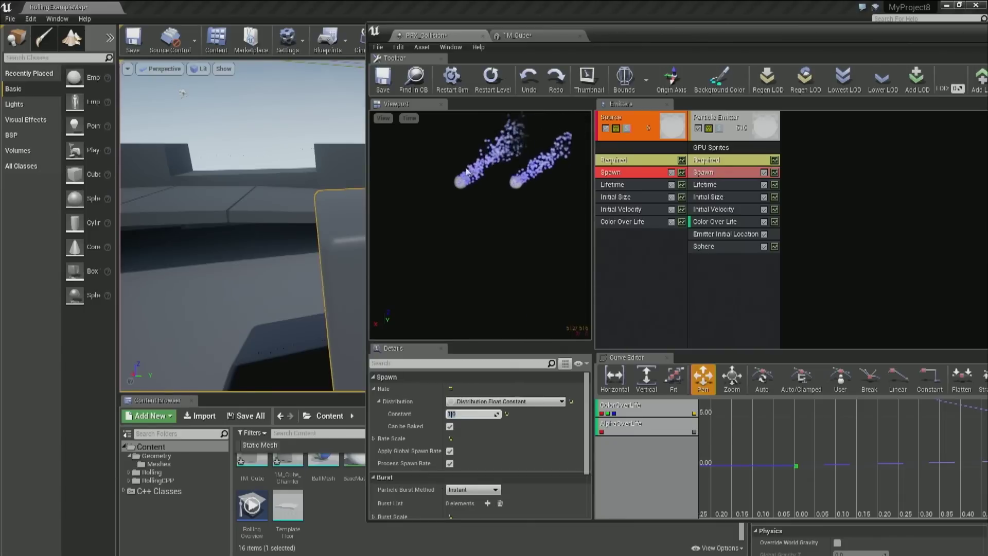
drag(507, 205, 512, 183)
click(452, 78)
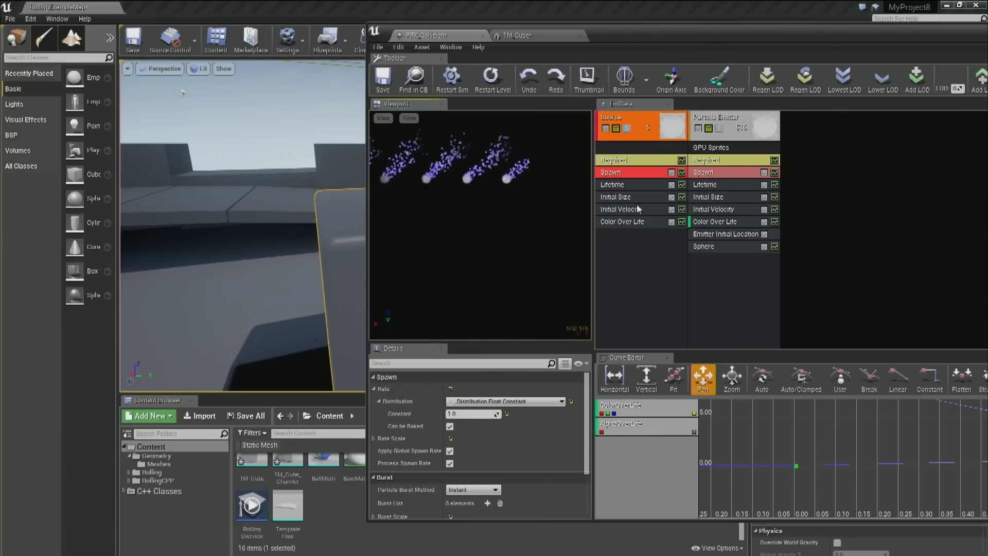
Enable Inherit Source Velocity on the Emitter Initial Location module and try an inherit velocity scale of 0.25.
click(710, 234)
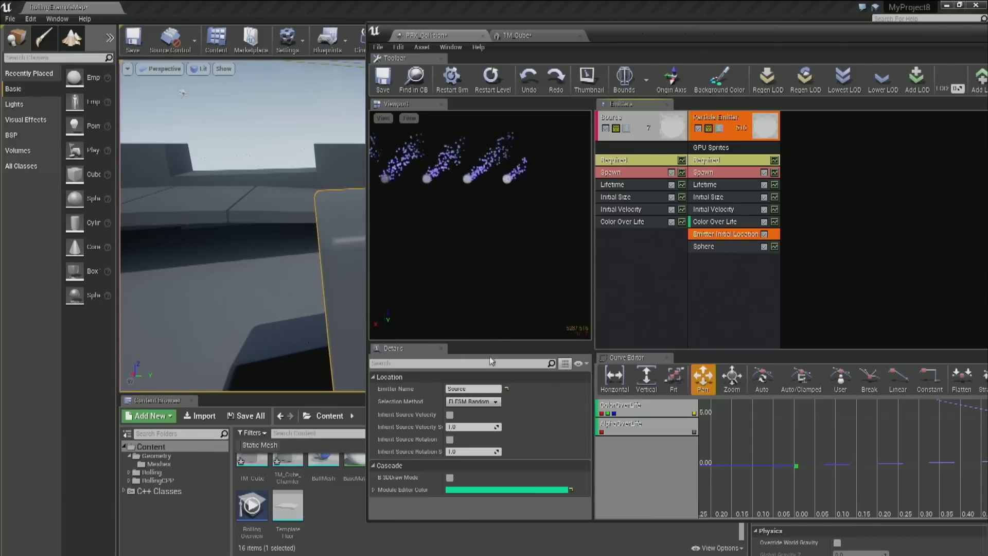
click(450, 415)
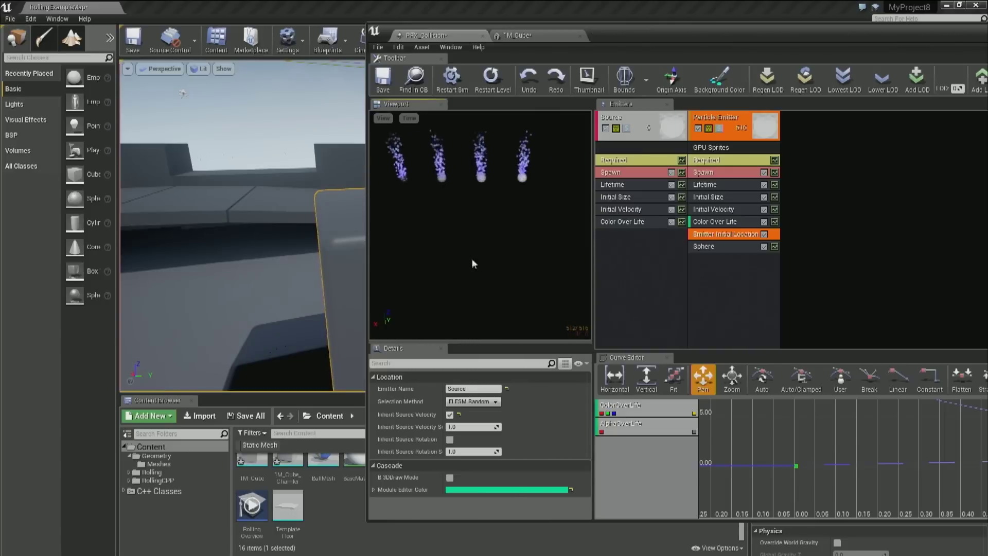
click(472, 427)
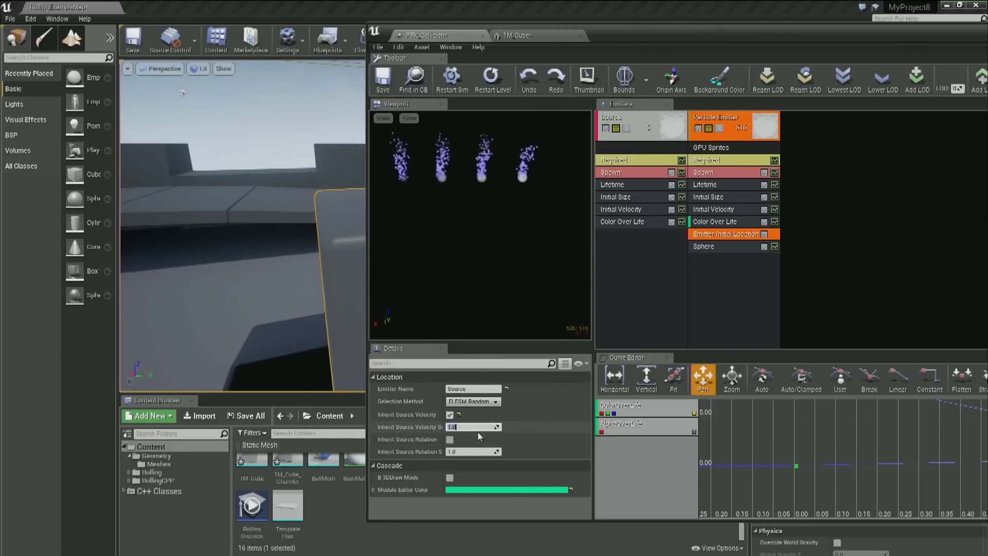
text(0.25)
key(Return)
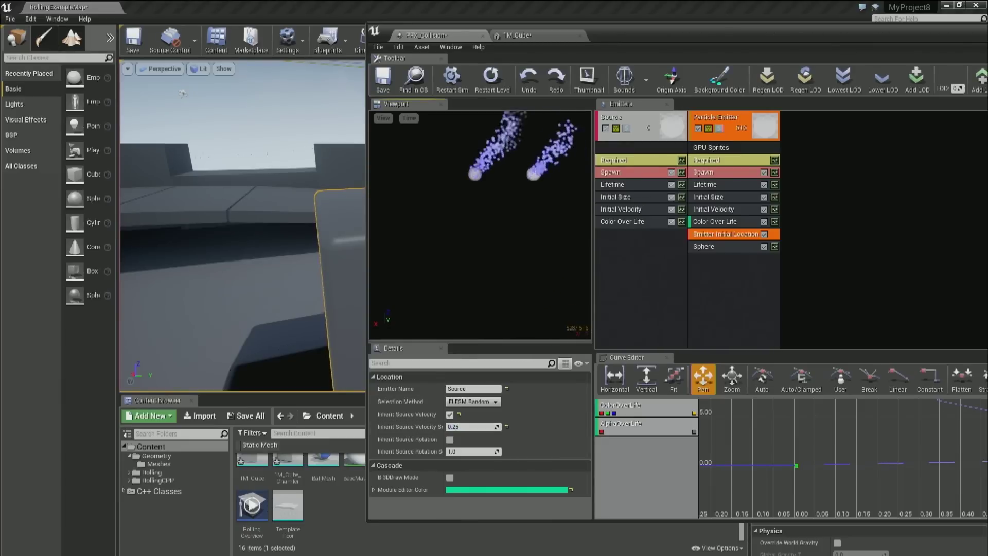
Set the Emitter Initial Location's inherit velocity scale to 0 and turn off Inherit Source Velocity.
click(470, 427)
text(0)
key(Return)
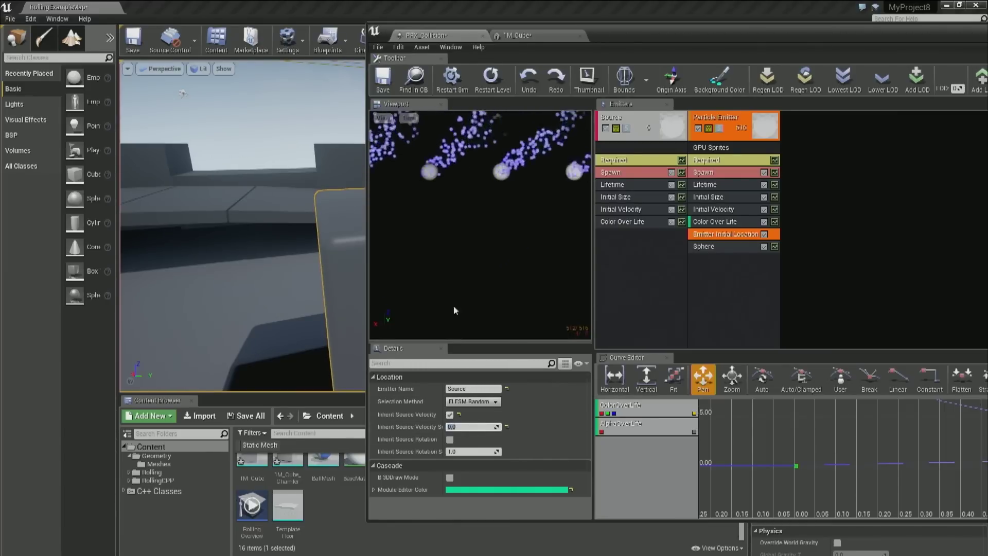
click(459, 415)
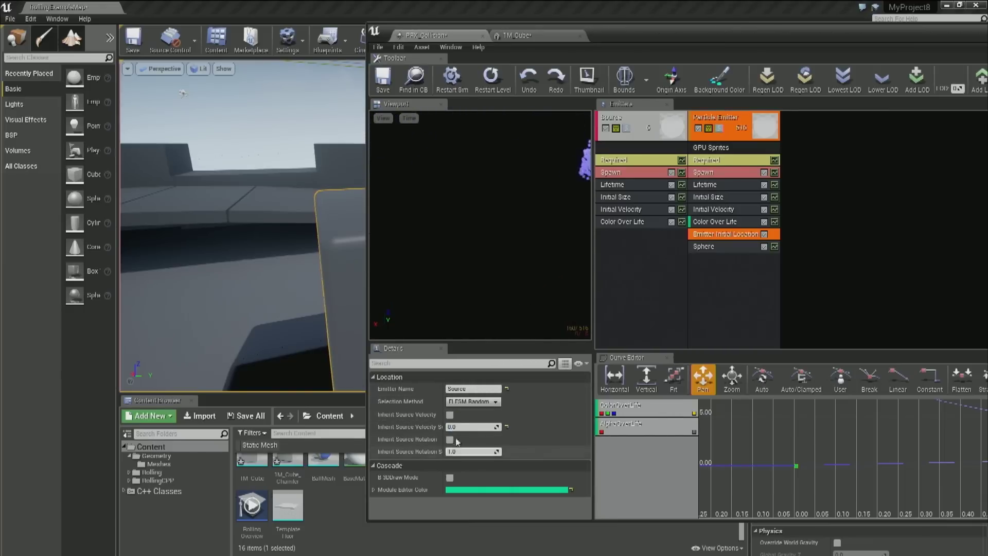
Try the ELESM Sequential selection method on the Emitter Initial Location module, and return it to ELESM Random.
click(480, 403)
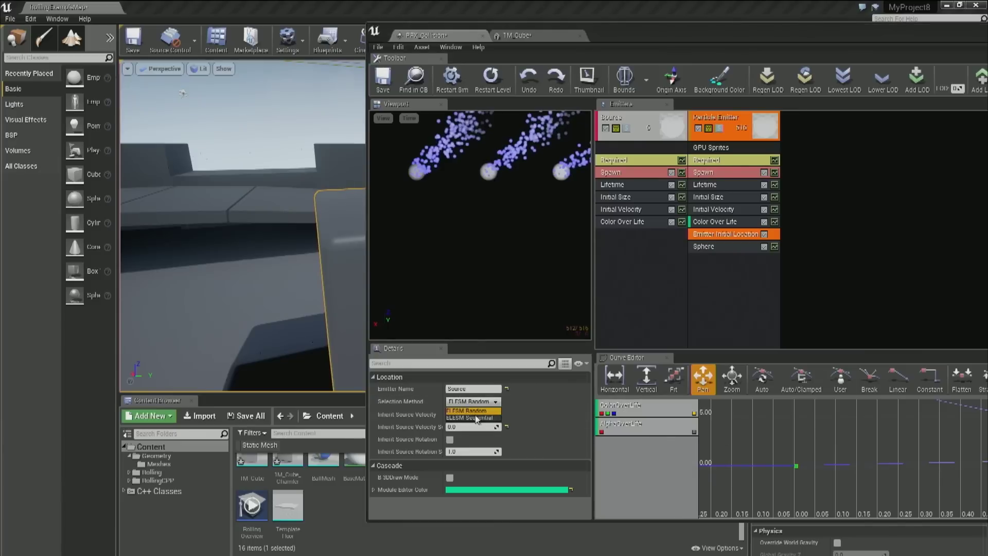
click(472, 418)
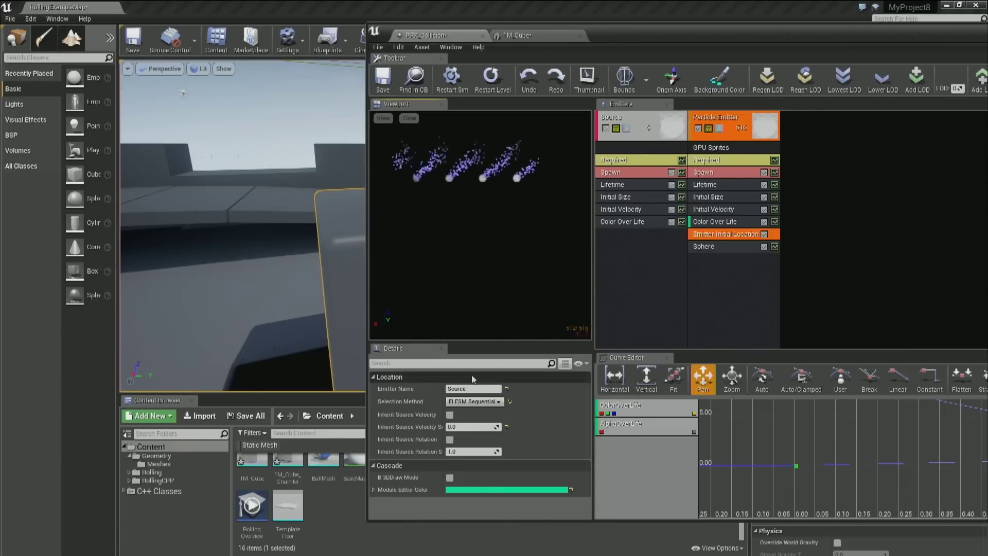
click(471, 402)
click(469, 412)
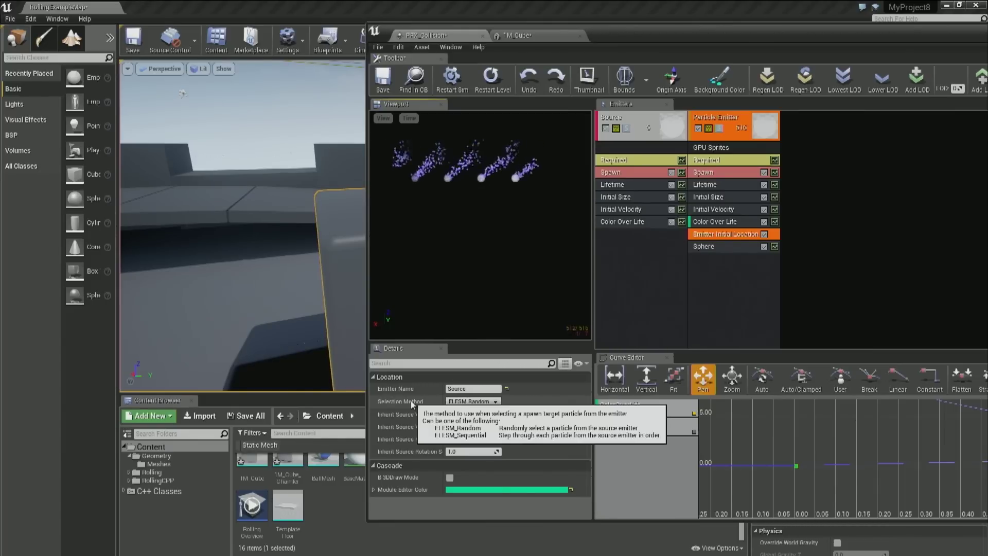
click(705, 316)
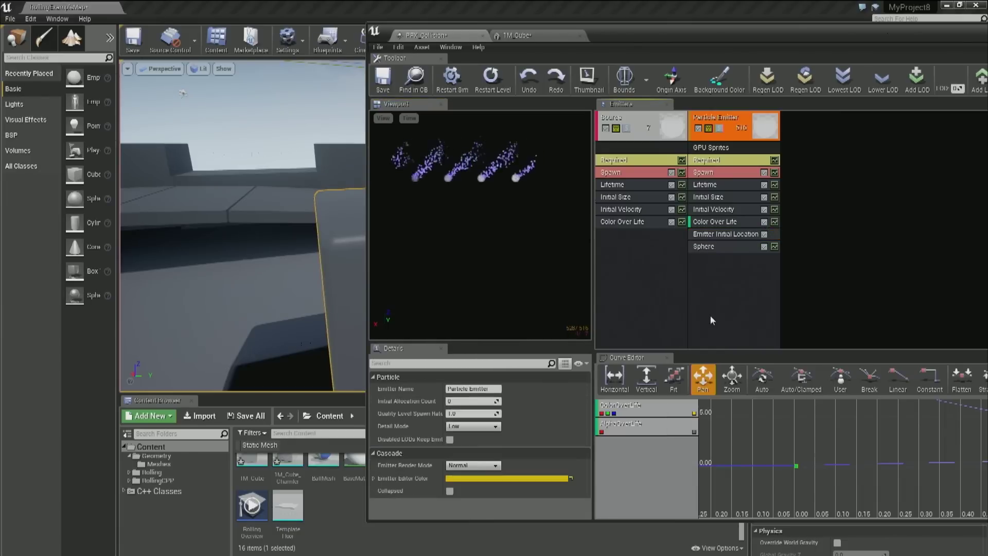
Add a Const Acceleration module to the GPU sprite emitter with a Z acceleration of -250.
right_click(720, 299)
mouse_move(760, 359)
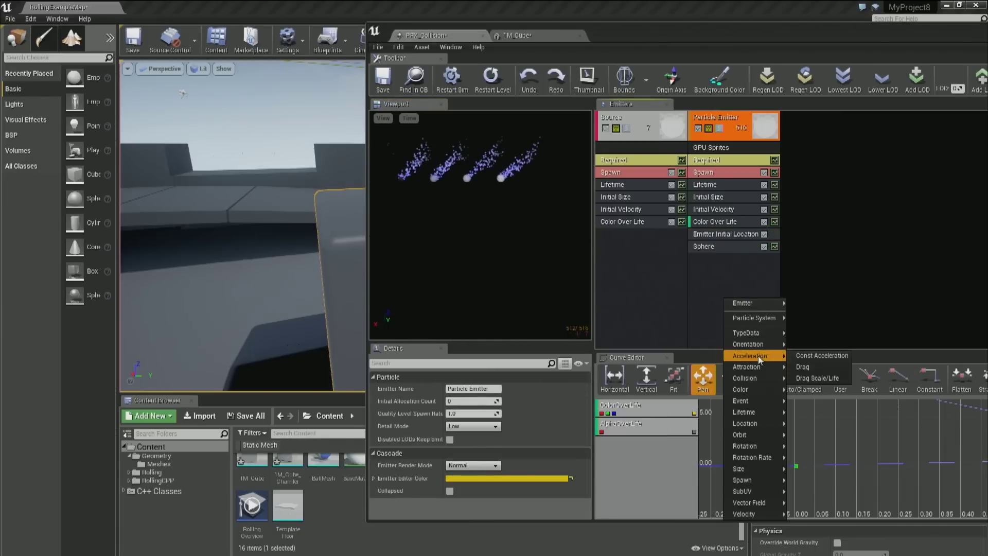
click(800, 357)
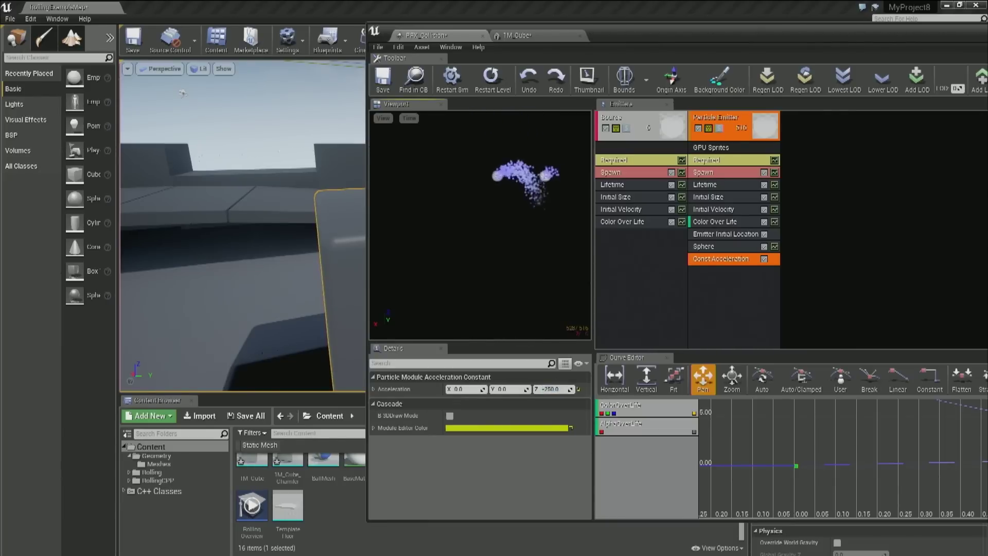
Switch the GPU sprite emitter's Lifetime to Distribution Float Constant and edit its constant value.
click(715, 184)
click(486, 415)
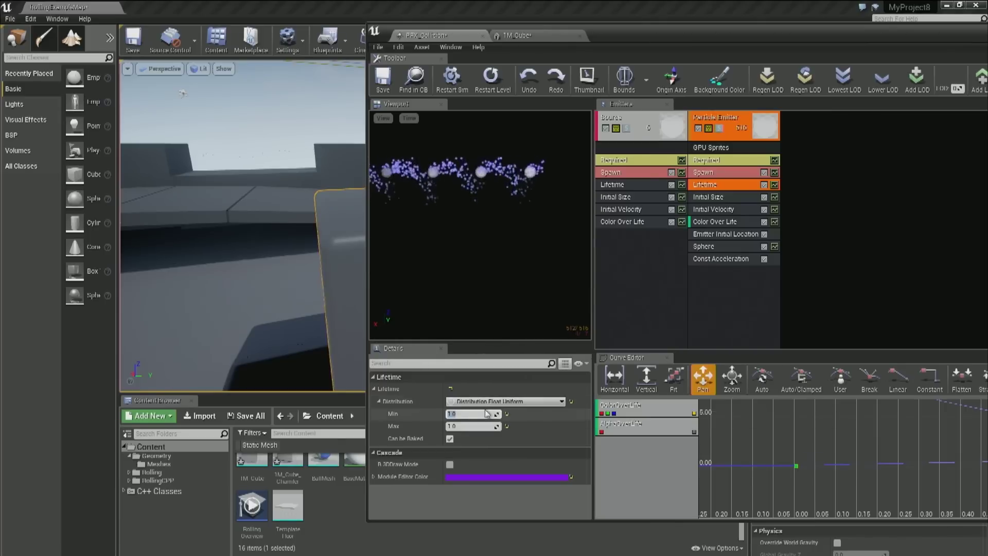
click(487, 402)
click(484, 420)
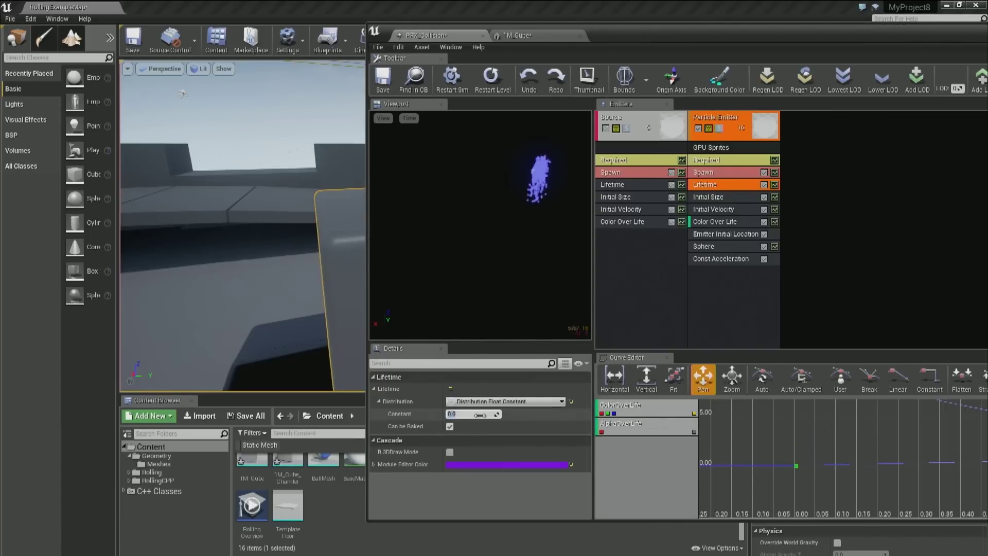
Add a Collision module to the GPU sprite emitter and check how the particles behave over the cube in the level.
right_click(718, 286)
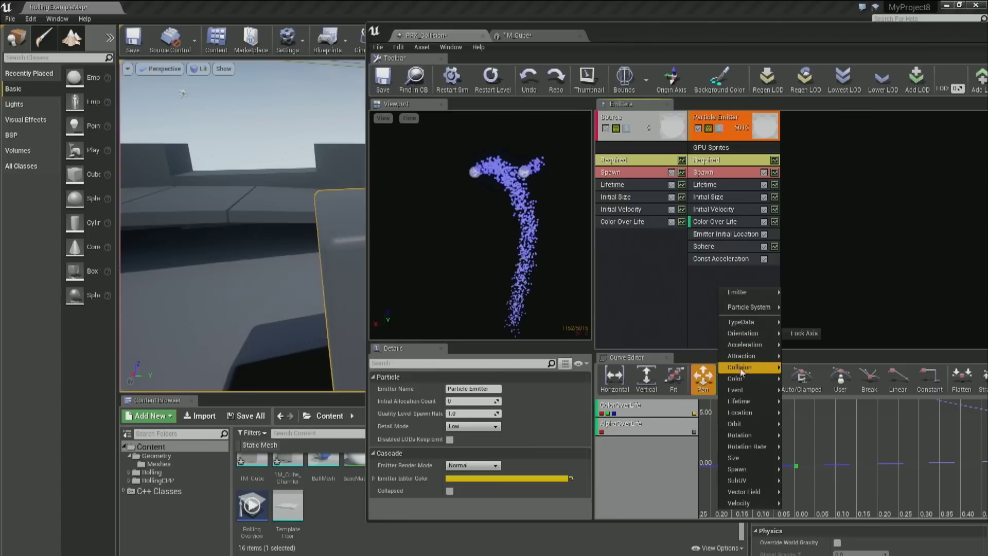
click(788, 367)
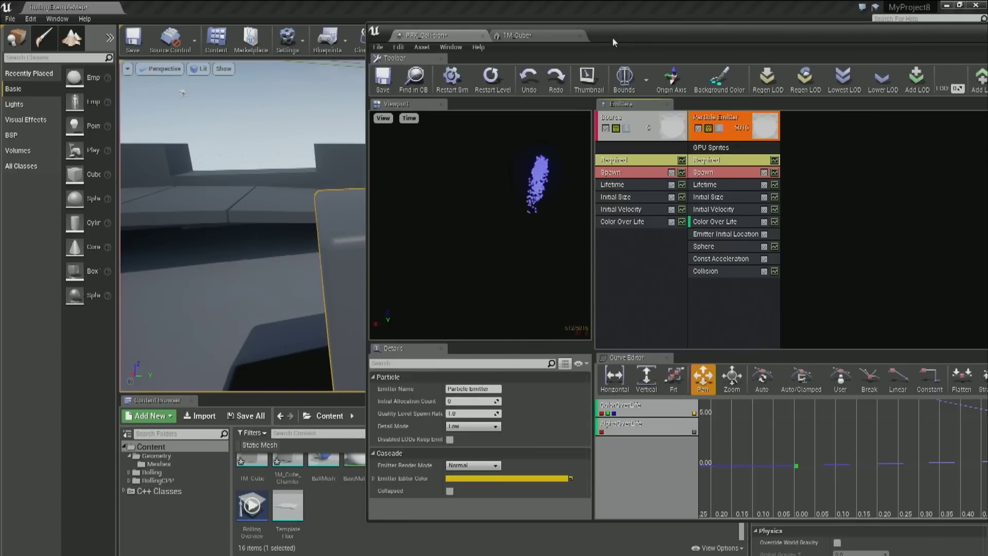
drag(613, 37, 911, 46)
right_drag(351, 247, 330, 237)
right_drag(405, 268, 293, 148)
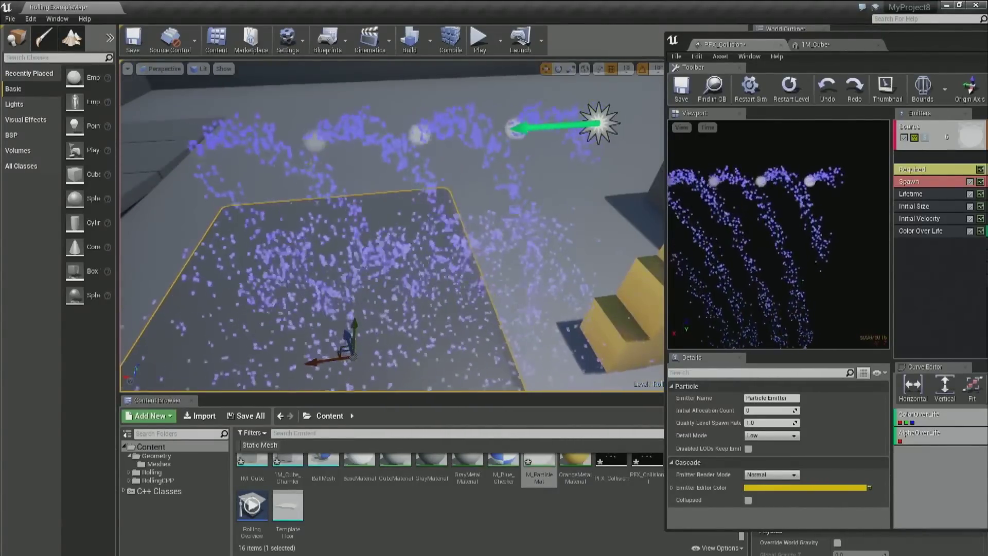
right_drag(389, 229, 389, 229)
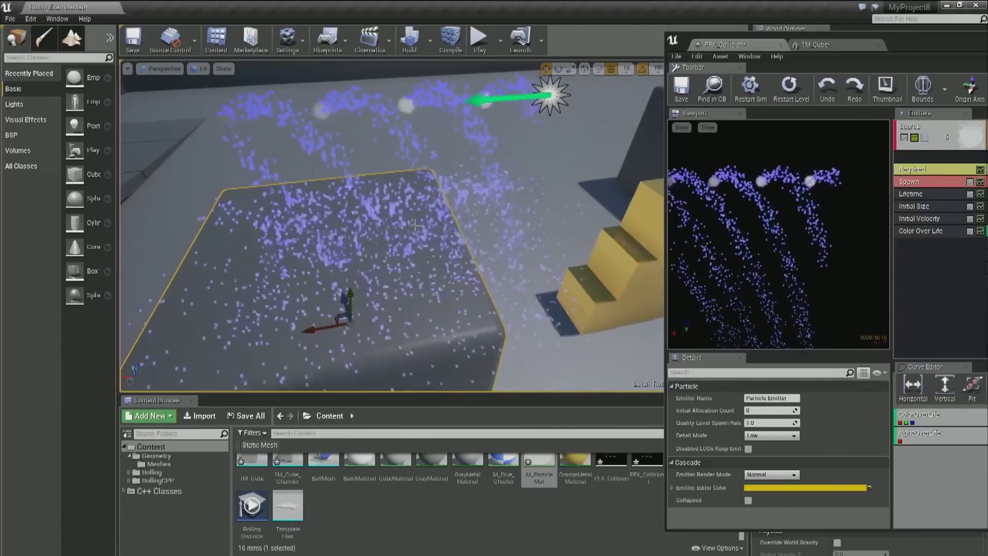
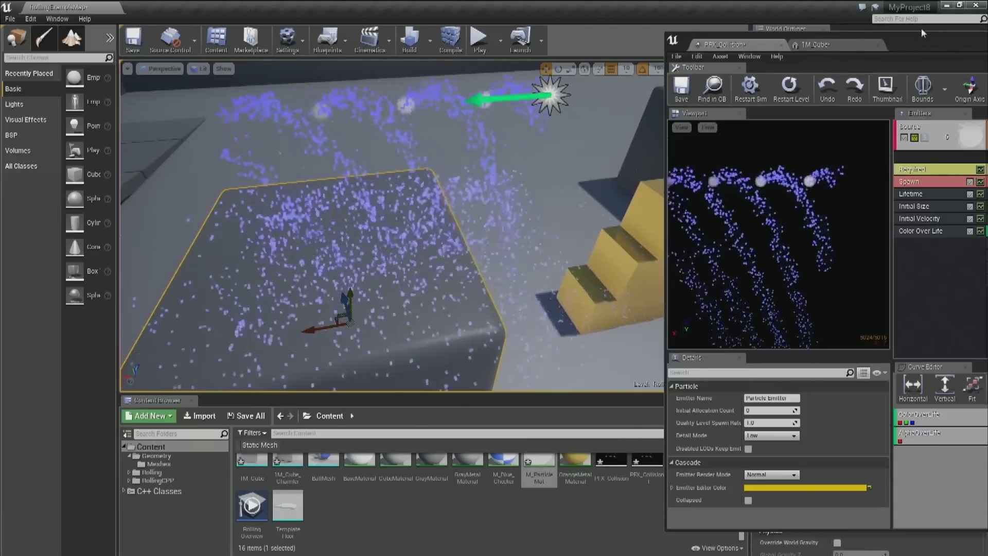
Disable the Initial Velocity and Const Acceleration modules on the GPU sprite emitter.
drag(937, 45, 678, 38)
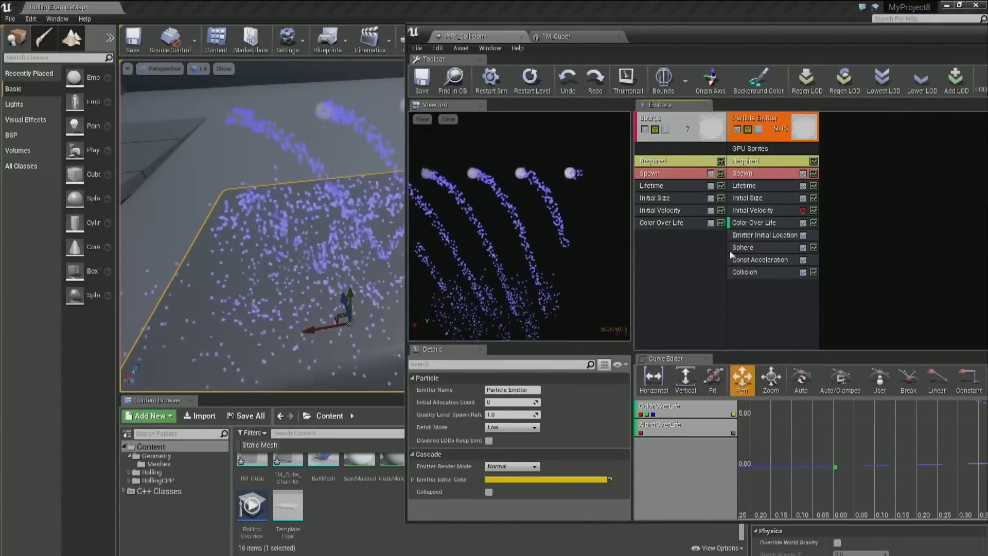
click(803, 260)
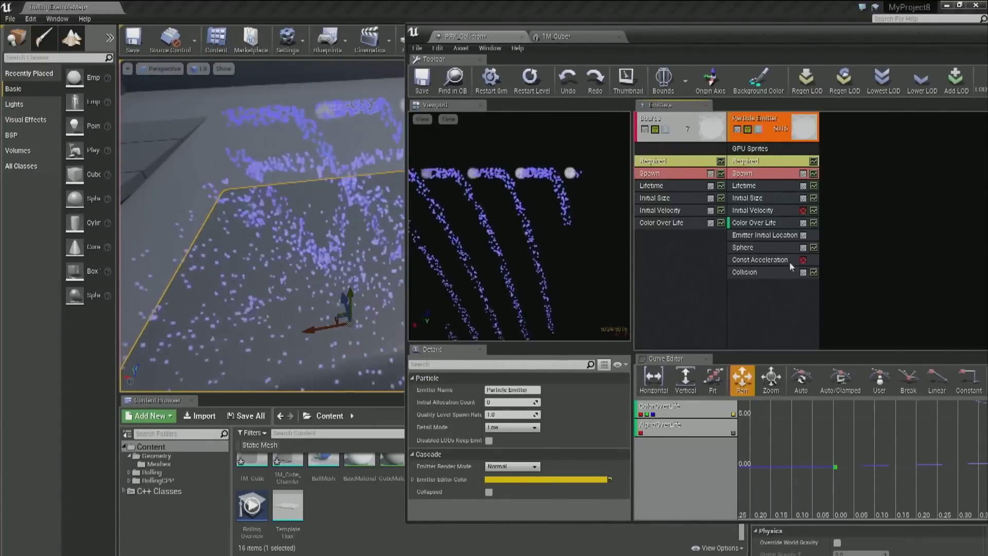
right_drag(329, 206, 360, 191)
Enable Inherit Source Velocity on the Emitter Initial Location module with a velocity scale of -0.1.
click(760, 236)
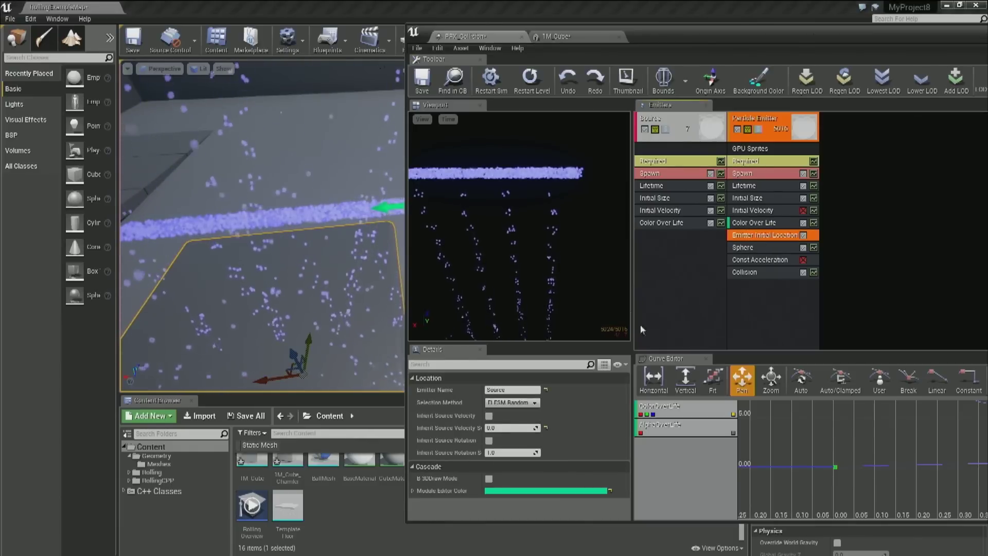
click(489, 416)
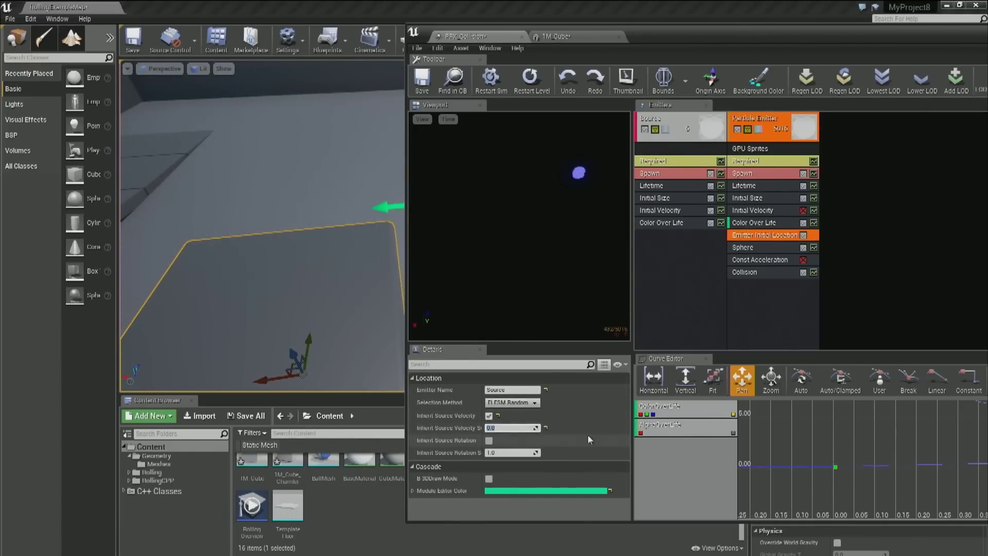
text(-0.1)
key(Return)
drag(319, 299, 319, 273)
drag(398, 314, 365, 306)
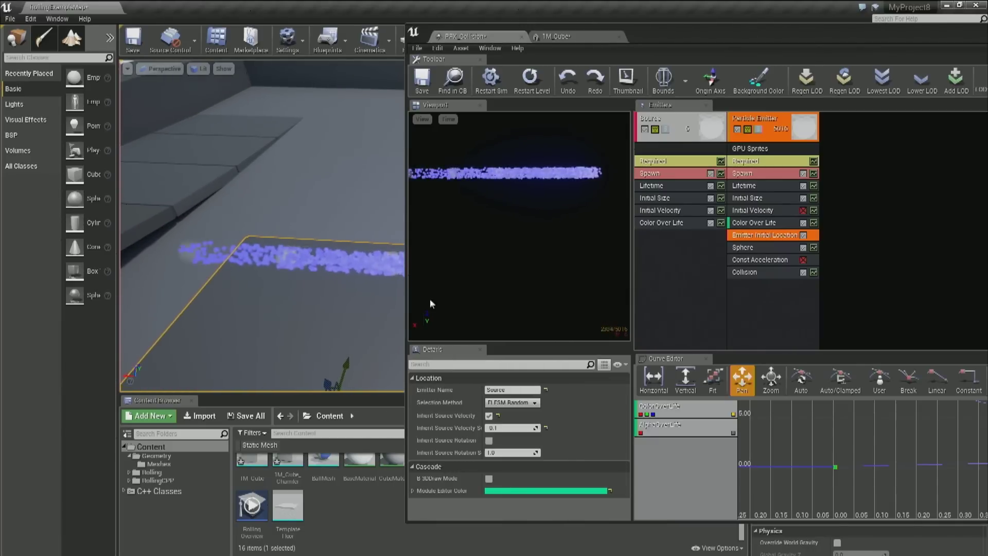
Make the Source emitter's start velocity a Distribution Vector Uniform with maximum X 200, Y 200 and minimum X 100, Y -200.
click(659, 210)
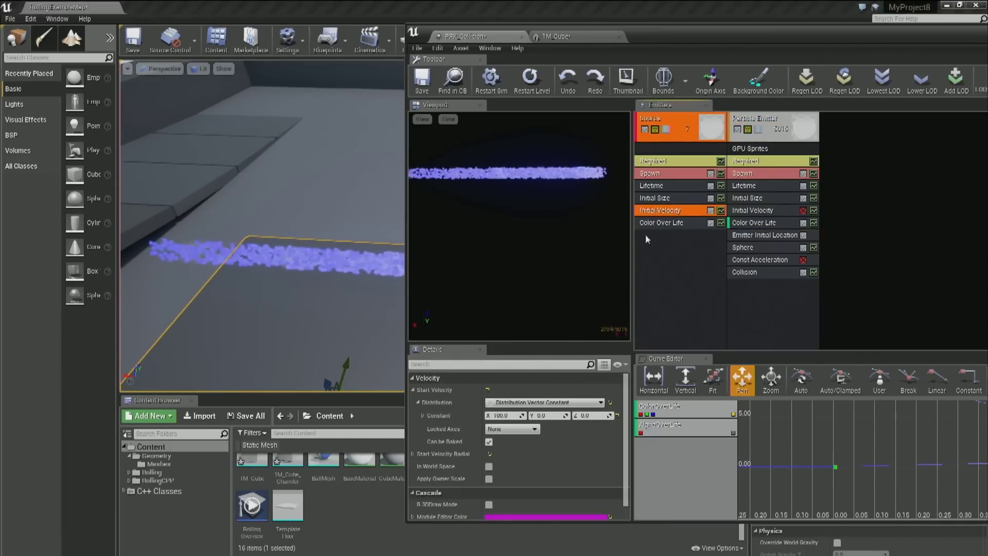
click(544, 404)
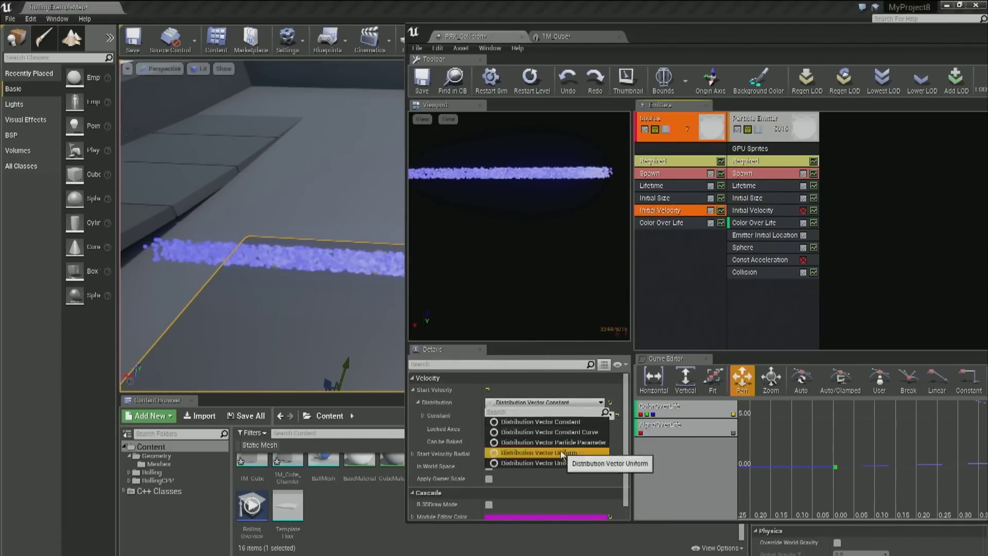
click(563, 453)
click(510, 417)
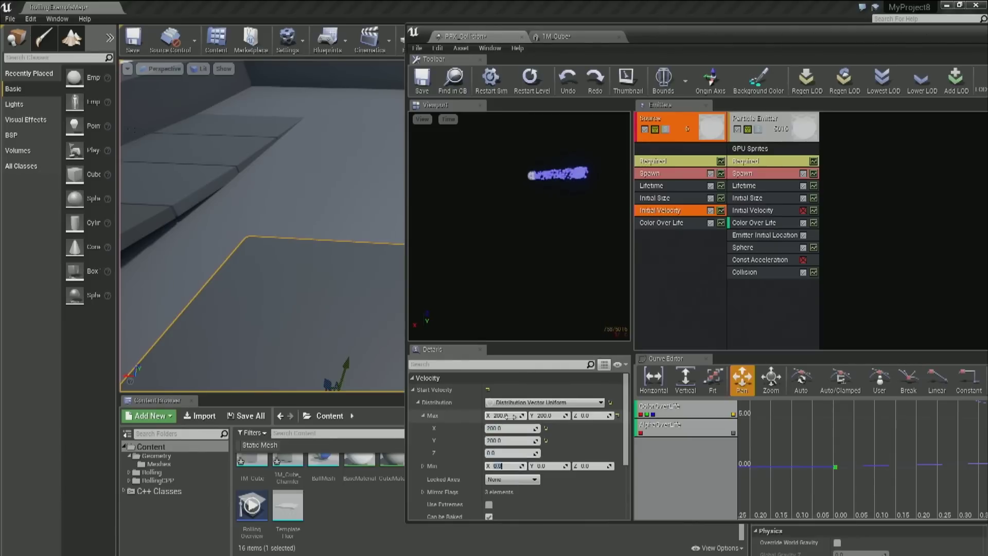
text(100)
key(Tab)
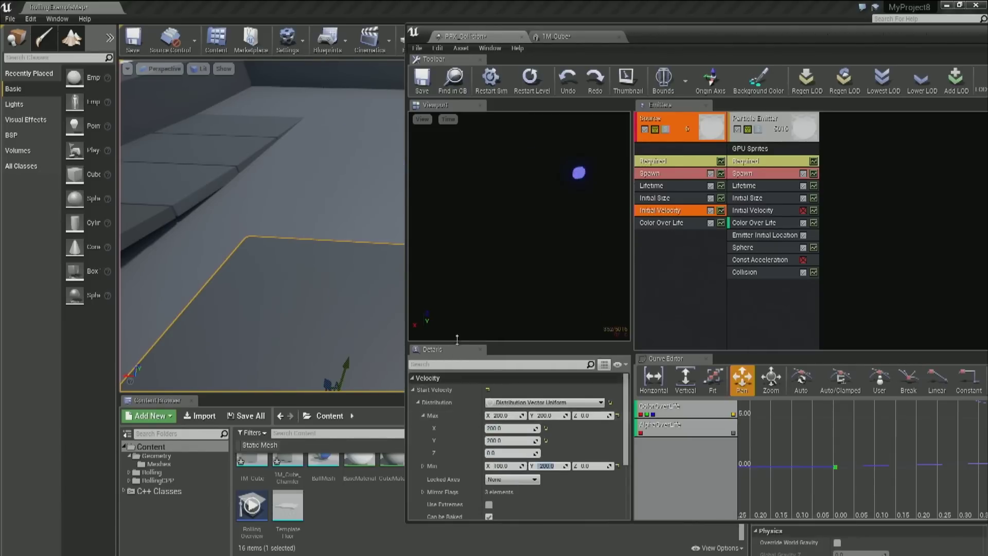
Examine the particle trails around the cube in the level and open the GPU sprite emitter's Collision module settings.
drag(697, 34, 839, 87)
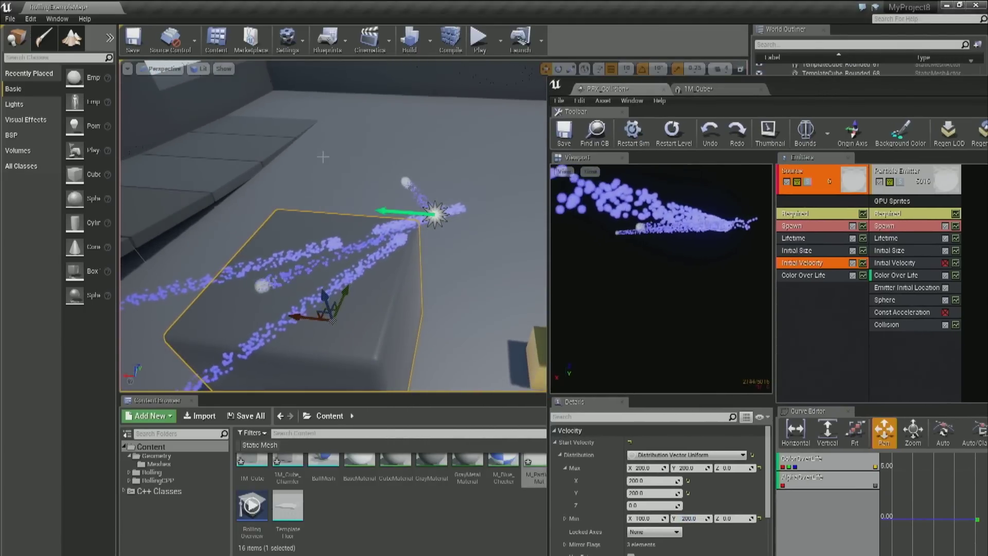
right_drag(345, 184, 428, 203)
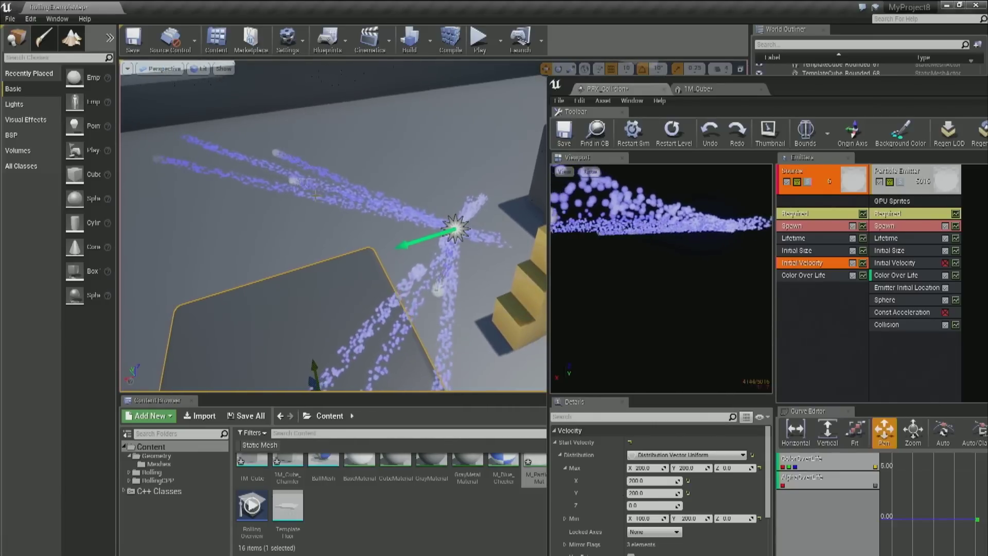
right_drag(316, 196, 281, 198)
right_drag(348, 216, 373, 227)
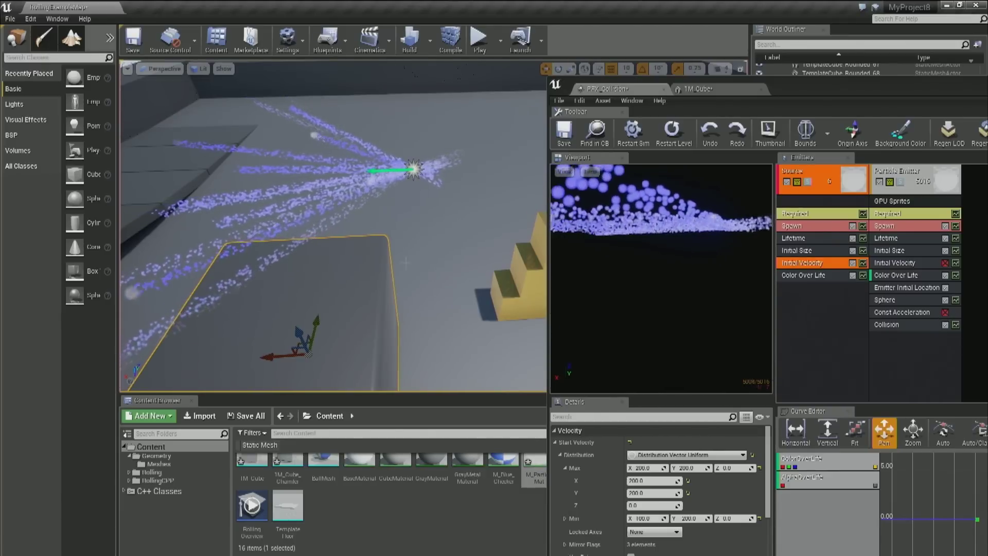
click(885, 324)
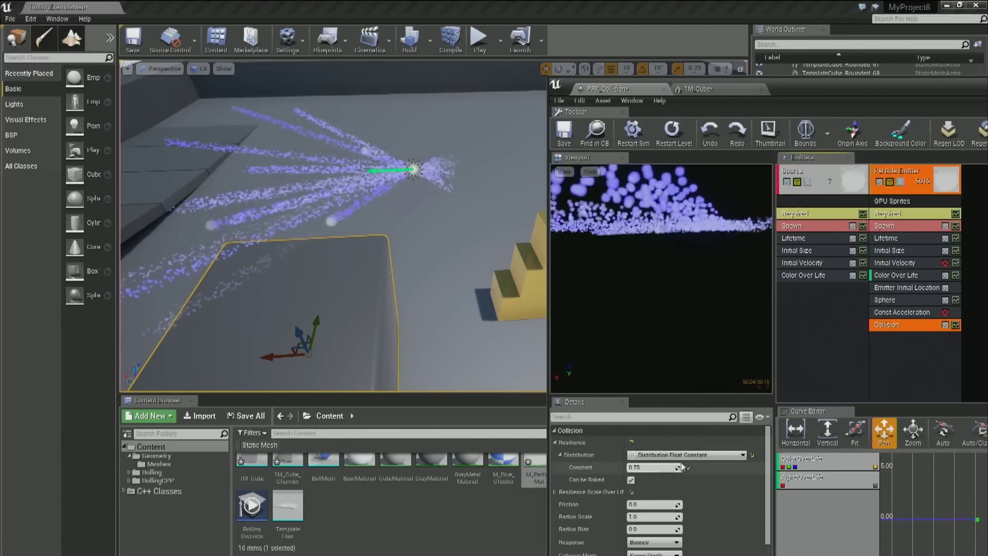
Set the GPU emitter's collision mode to Distance Field.
click(659, 553)
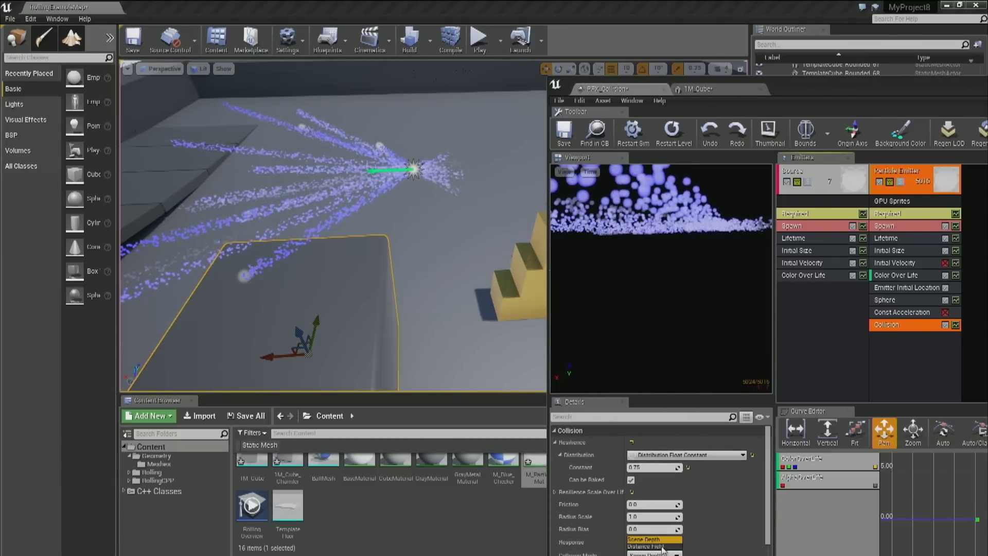
click(662, 547)
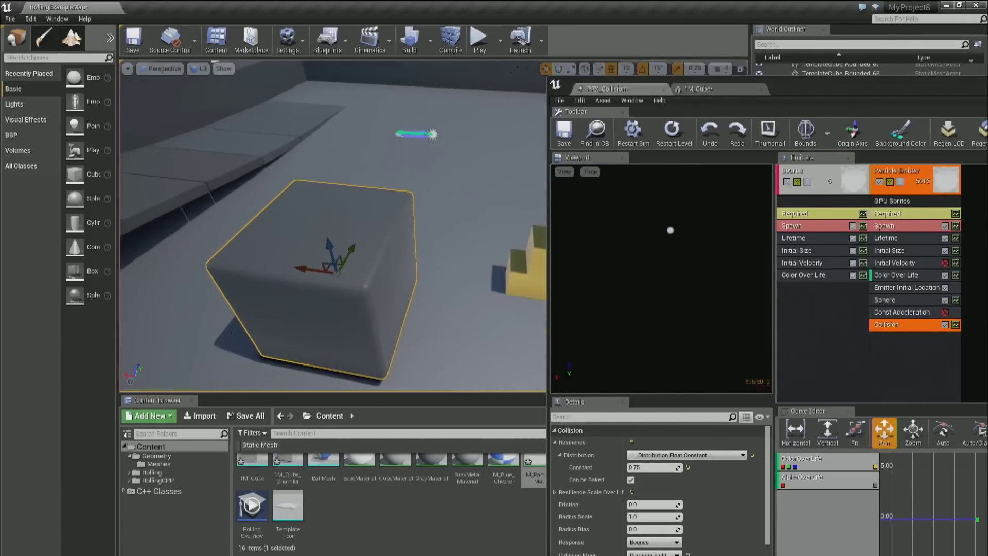
Move the small yellow cube into the path of the particle stream and check the collisions around it from several angles.
right_drag(495, 232, 494, 232)
key(d)
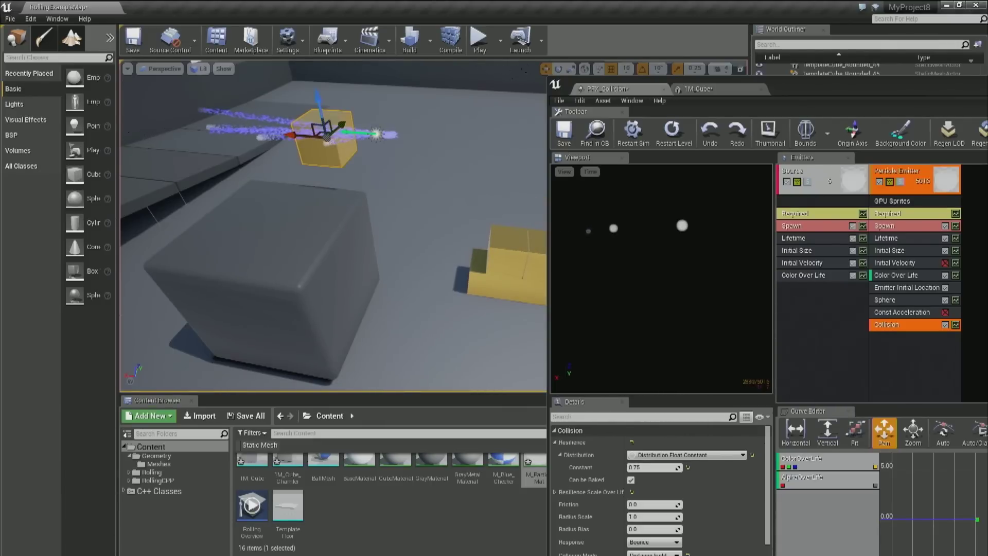
key(d)
right_drag(256, 212, 256, 211)
drag(250, 235, 341, 215)
drag(281, 192, 268, 157)
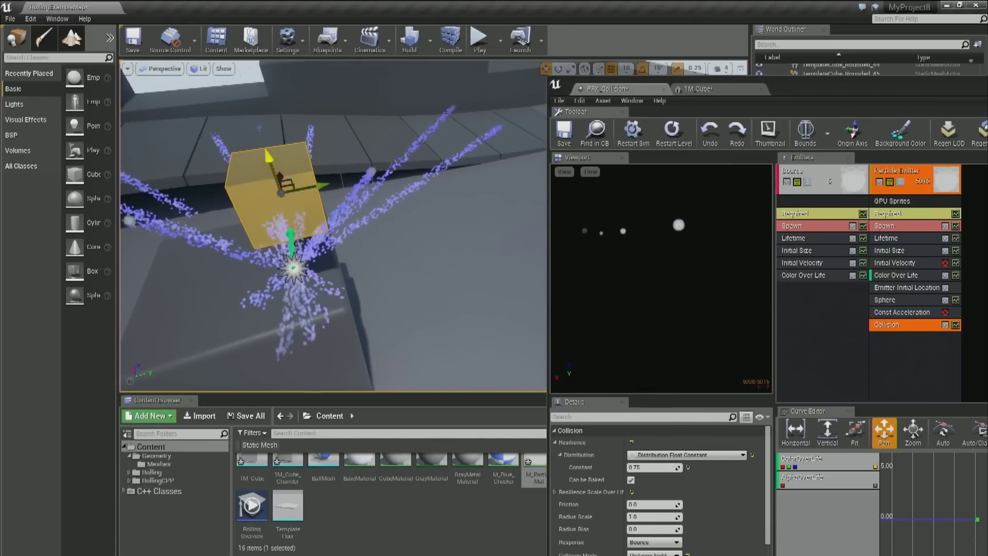
right_drag(212, 255, 212, 255)
right_drag(421, 288, 420, 288)
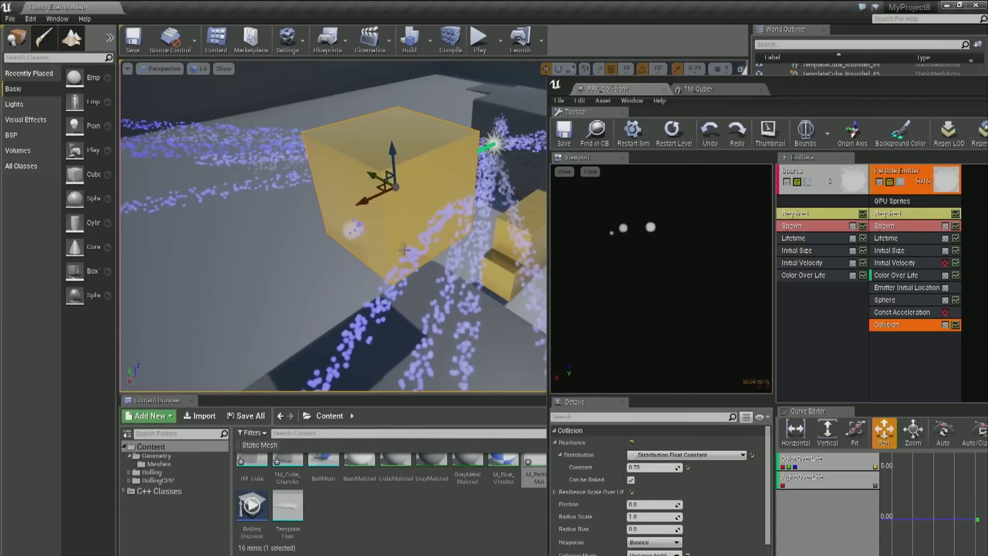
mouse_move(360, 226)
right_down()
mouse_move(373, 250)
mouse_move(391, 252)
mouse_move(378, 234)
right_up()
right_drag(284, 311, 336, 267)
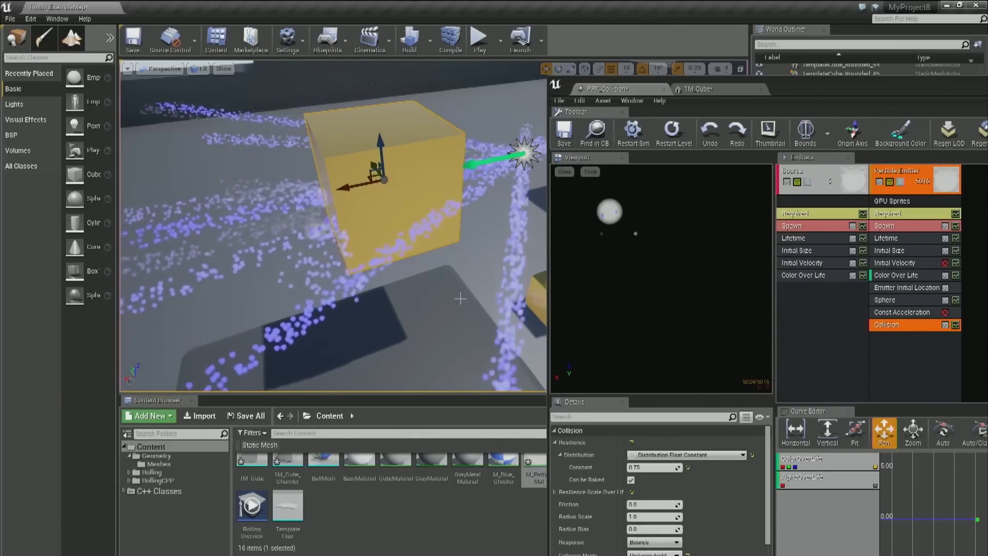
right_drag(460, 299, 372, 284)
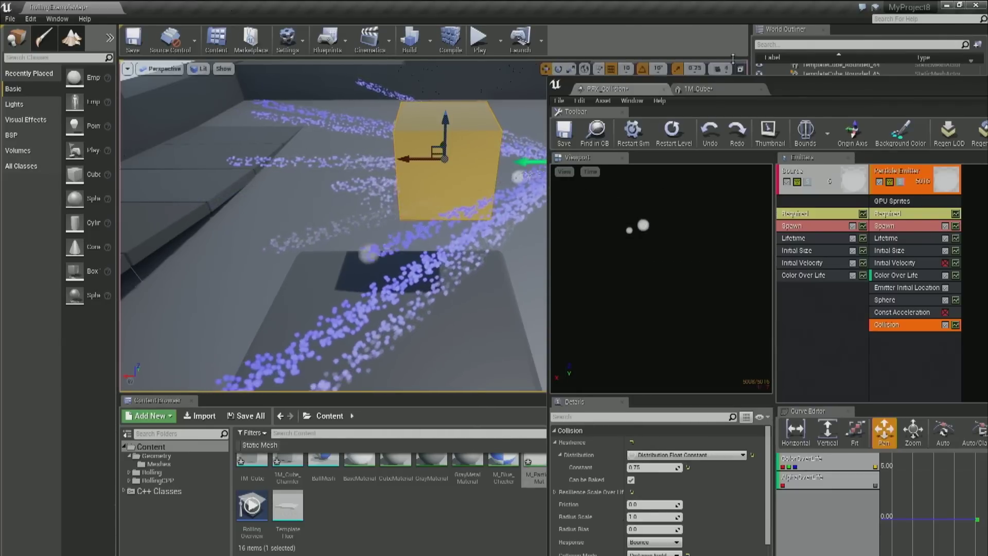
Close the 1M_Cube mesh editor and open the material M_ParticleMat from the GPU emitter's Required module.
click(766, 90)
click(763, 89)
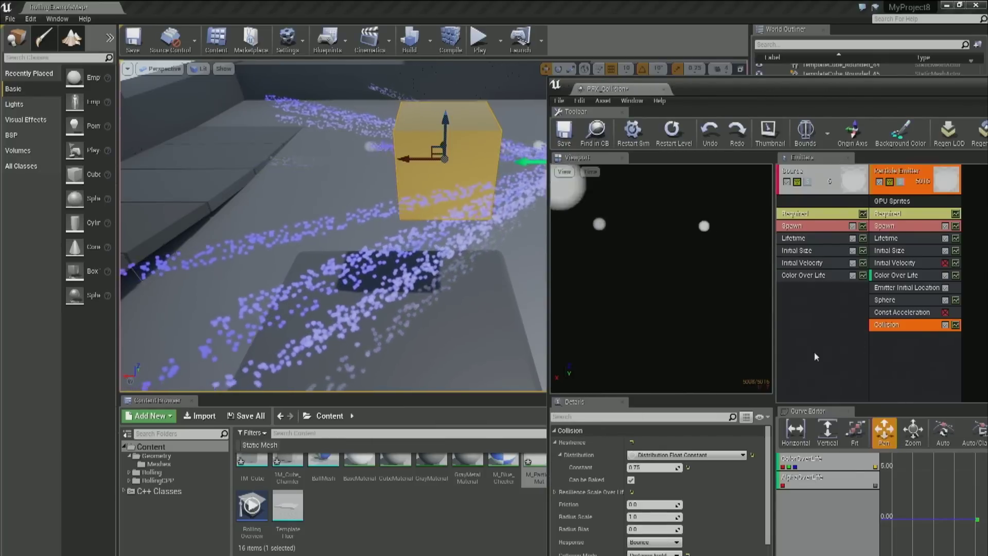
click(908, 213)
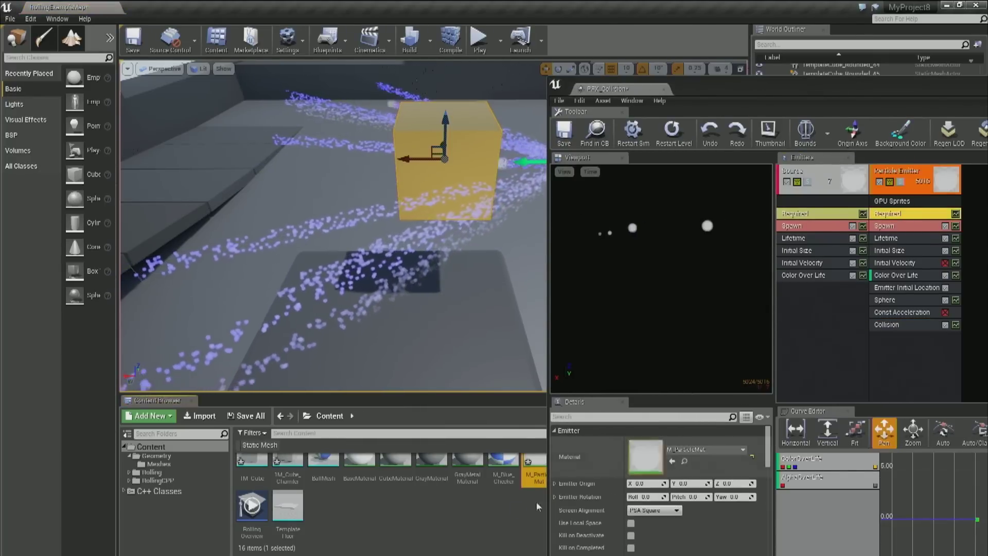
double_click(642, 450)
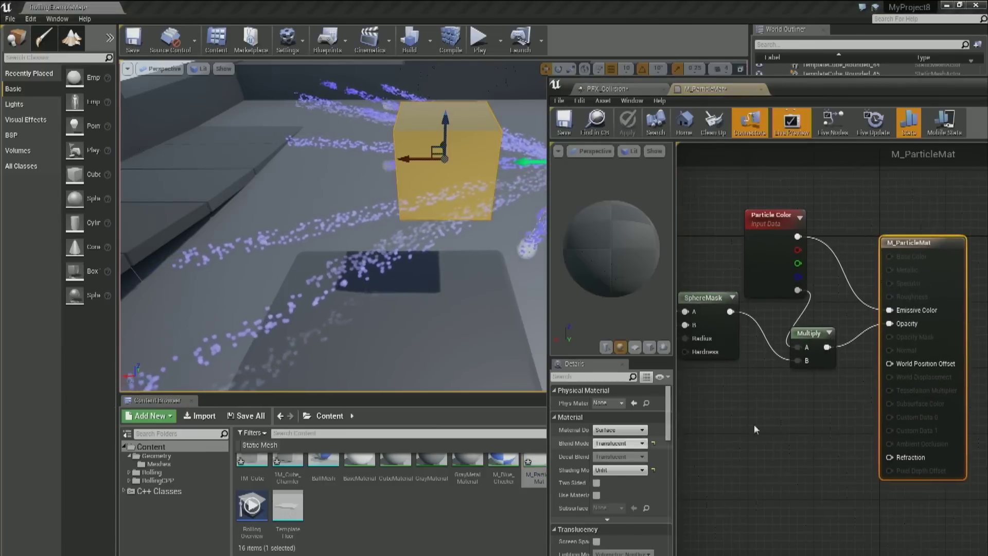
Change the material's blend mode to Masked and connect the Multiply output to Opacity Mask.
click(636, 443)
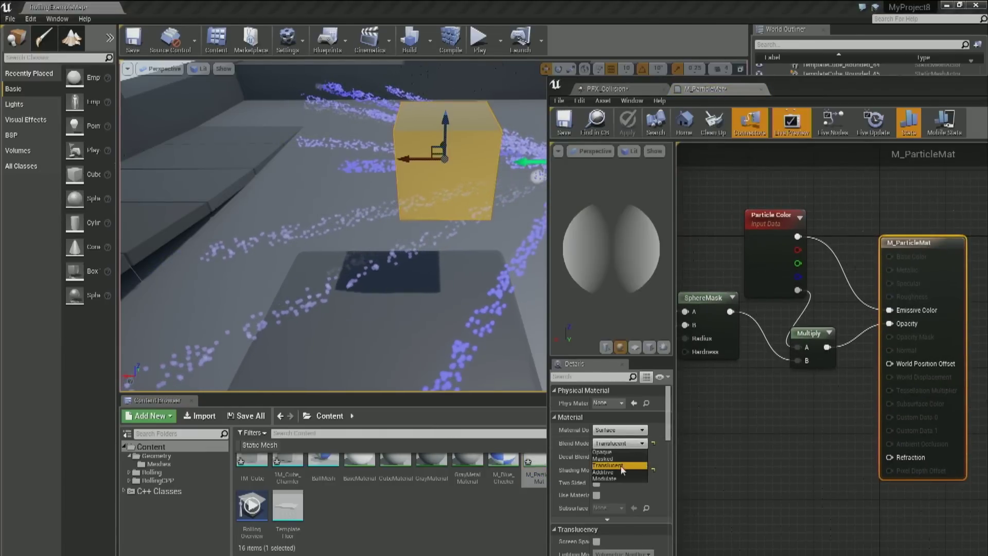
click(622, 465)
drag(823, 342, 890, 337)
key(ctrl+z)
Set the SphereMask hardness to 0 and preview that node on a plane mesh.
click(708, 324)
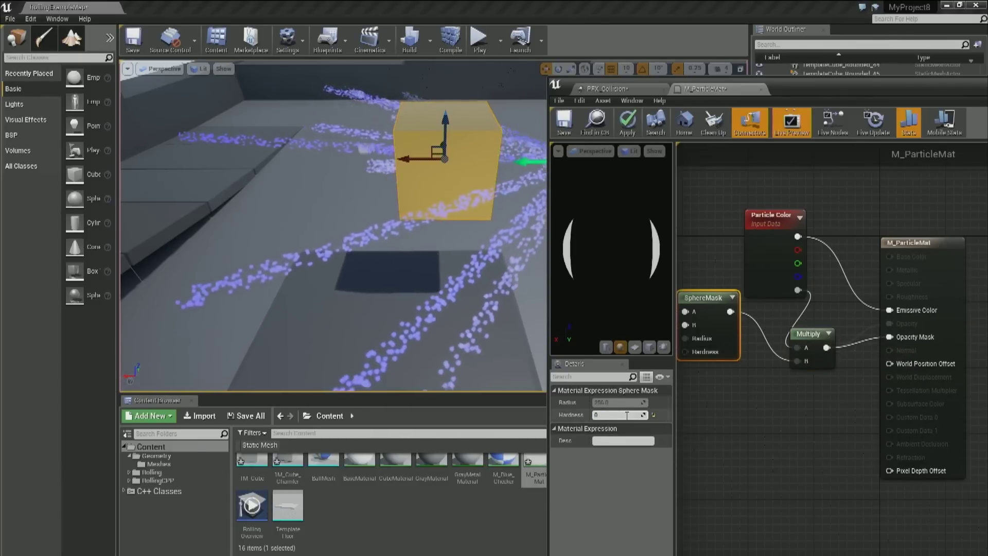
key(Return)
click(634, 348)
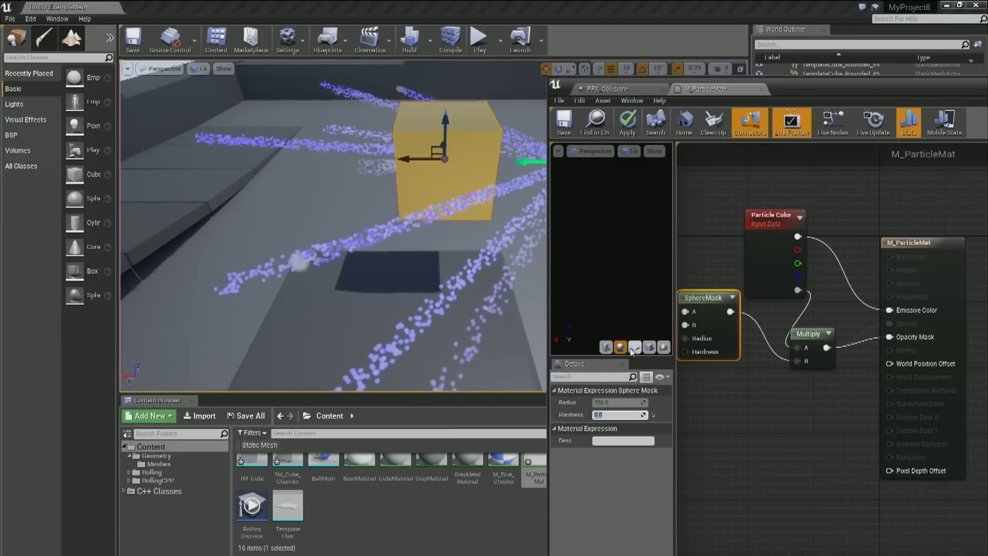
scroll(597, 263, up, 3)
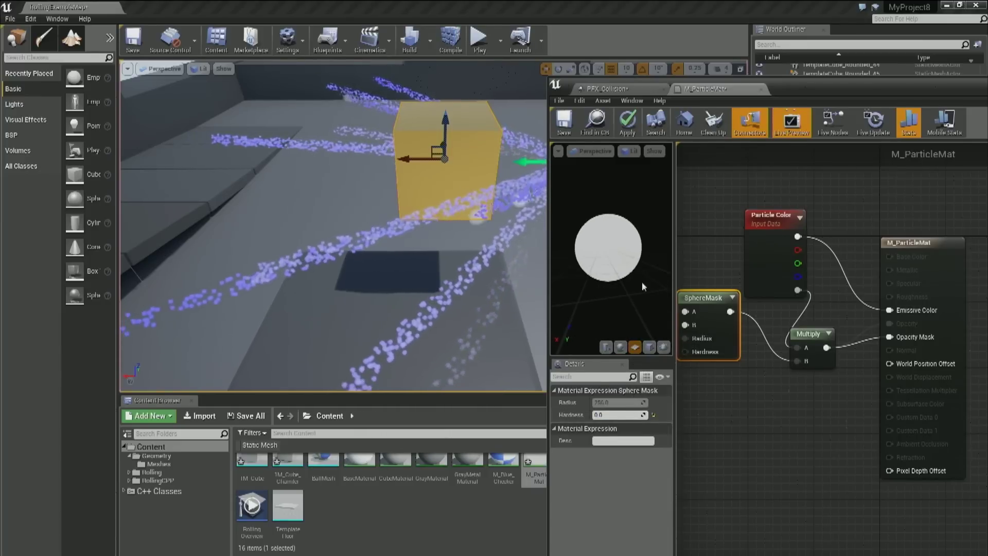
right_click(706, 301)
click(736, 309)
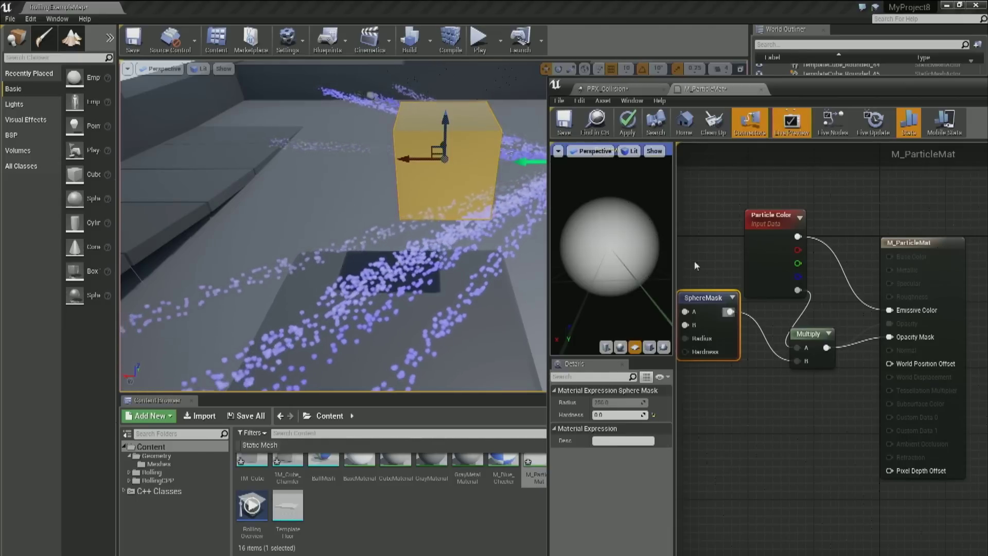
Apply the material changes and examine the particles colliding around the yellow cube in the level.
click(627, 122)
drag(826, 86, 815, 337)
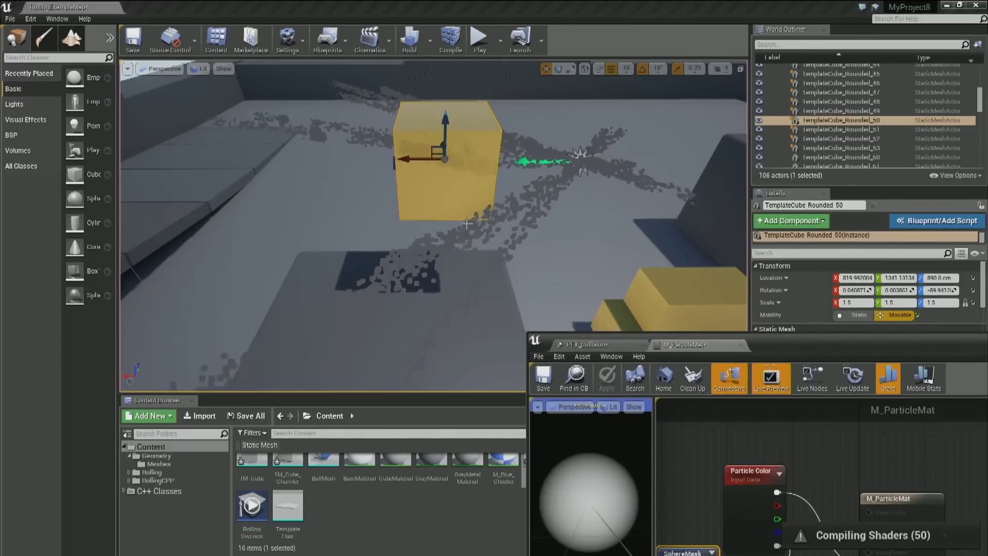
right_drag(467, 242, 550, 235)
key(w)
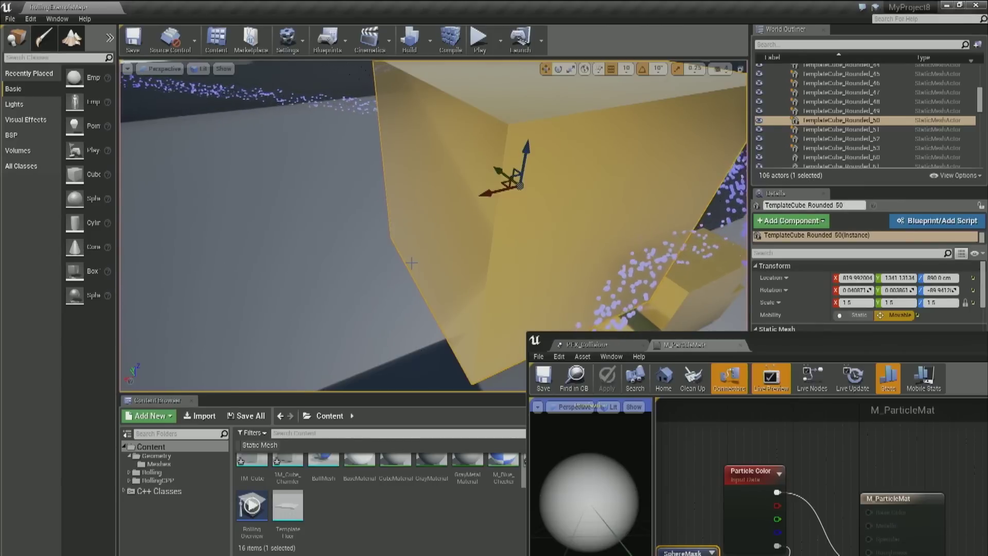
key(s)
mouse_move(424, 292)
right_down()
mouse_move(448, 293)
mouse_move(438, 304)
mouse_move(433, 278)
right_up()
key(s)
key(w)
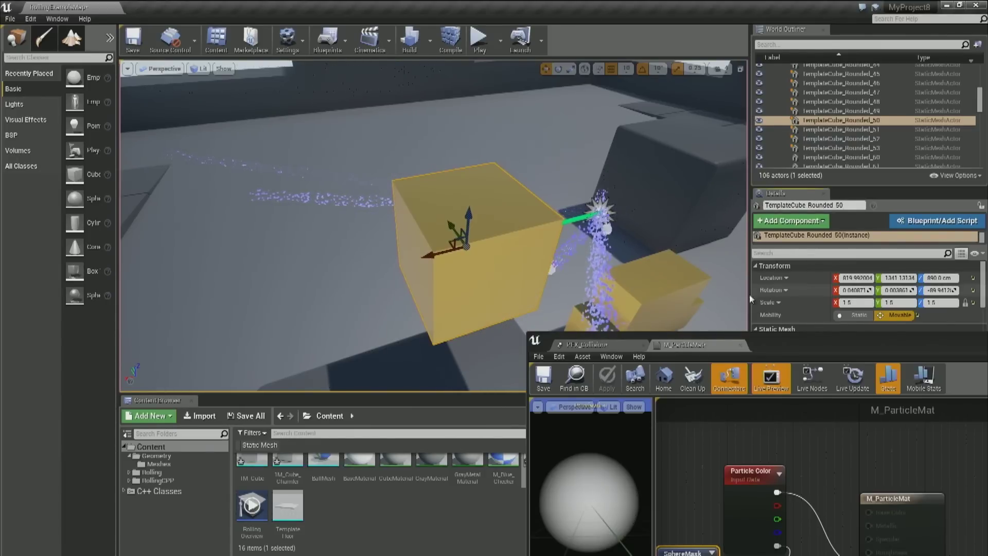
Close the M_ParticleMat material editor and return to the collision particle system.
drag(775, 348, 530, 86)
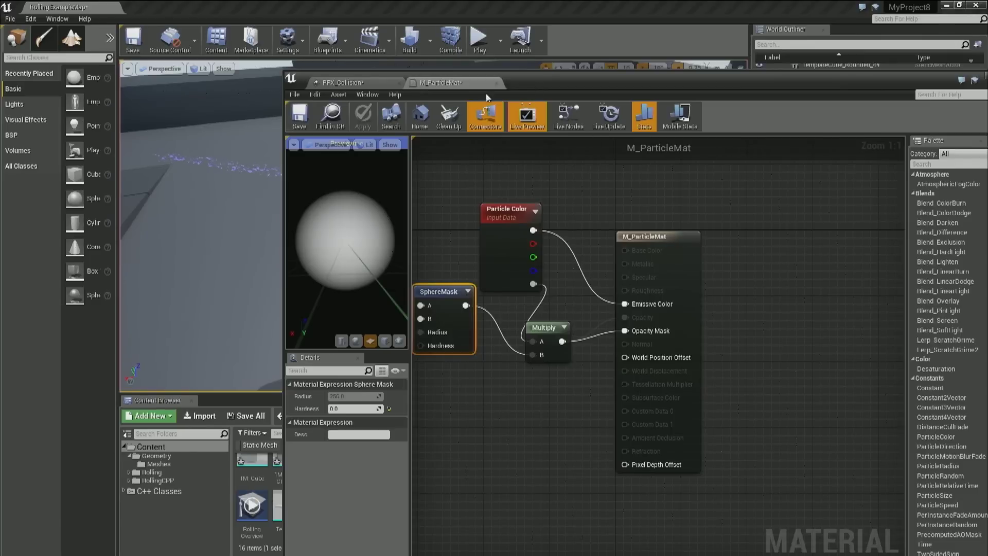
drag(530, 90, 520, 185)
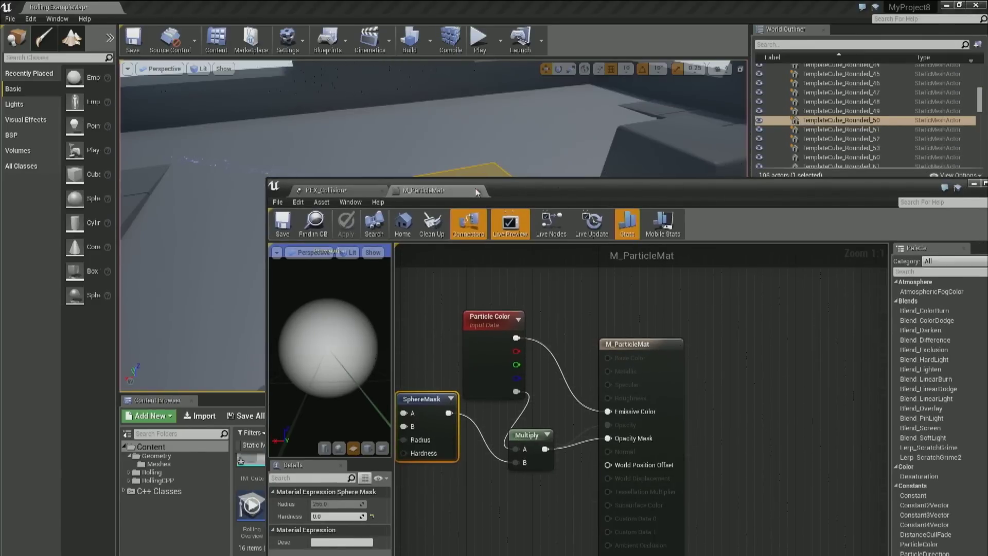
click(477, 190)
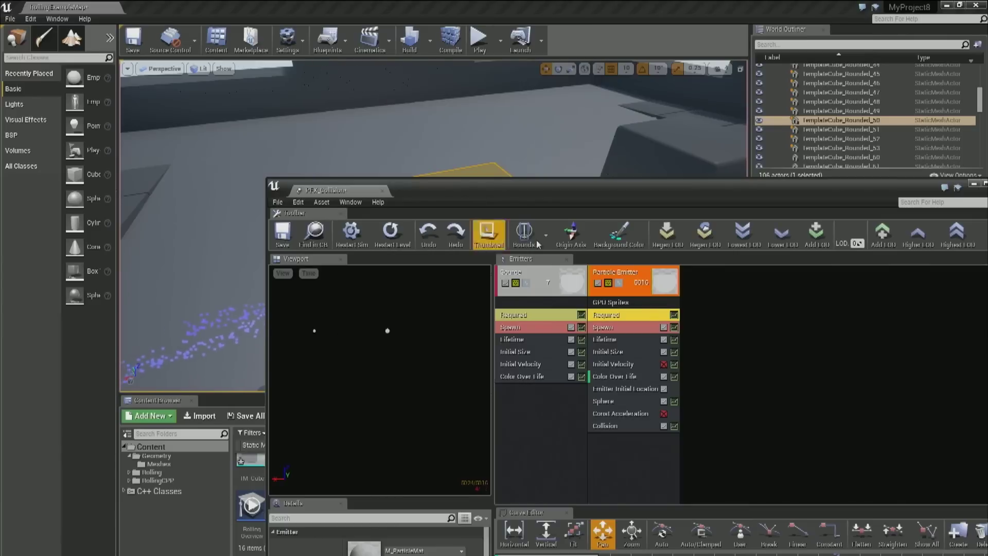
Delete both existing emitters from the particle system and add a new sprite emitter.
click(548, 285)
key(Delete)
click(547, 285)
key(Delete)
right_click(547, 284)
click(557, 291)
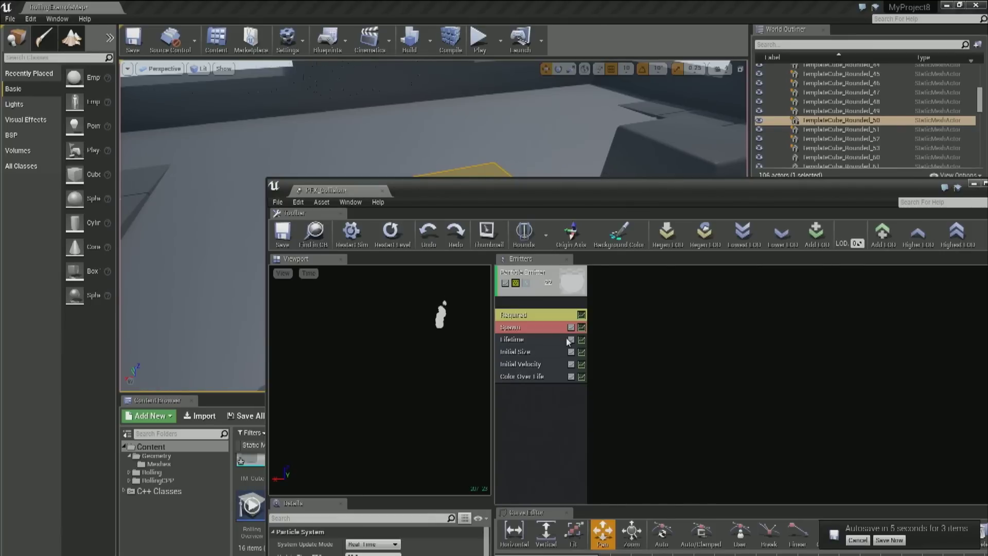
Assign M_ParticleMat to the new emitter's Required module and set its screen alignment to PSA Velocity.
click(561, 303)
drag(561, 190, 584, 27)
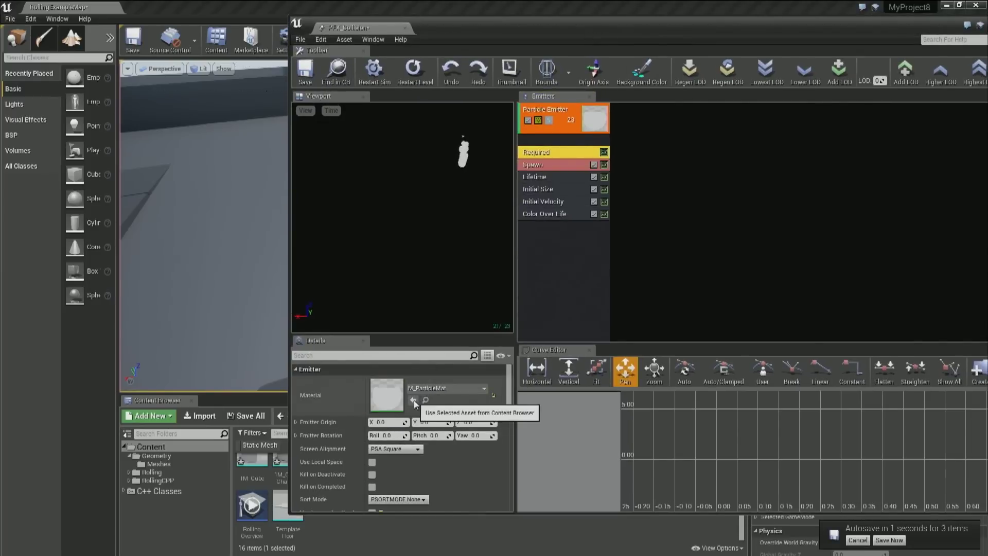
click(392, 449)
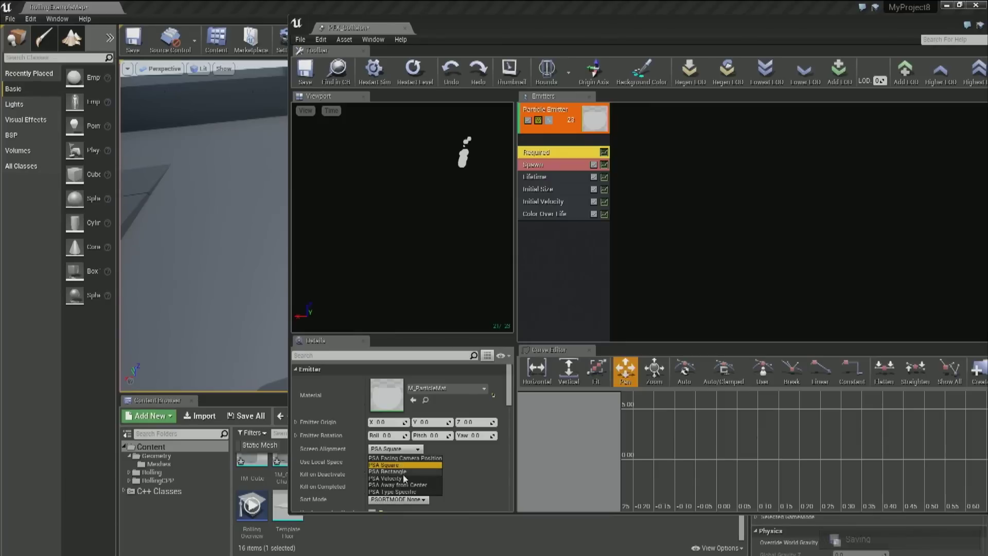
click(405, 479)
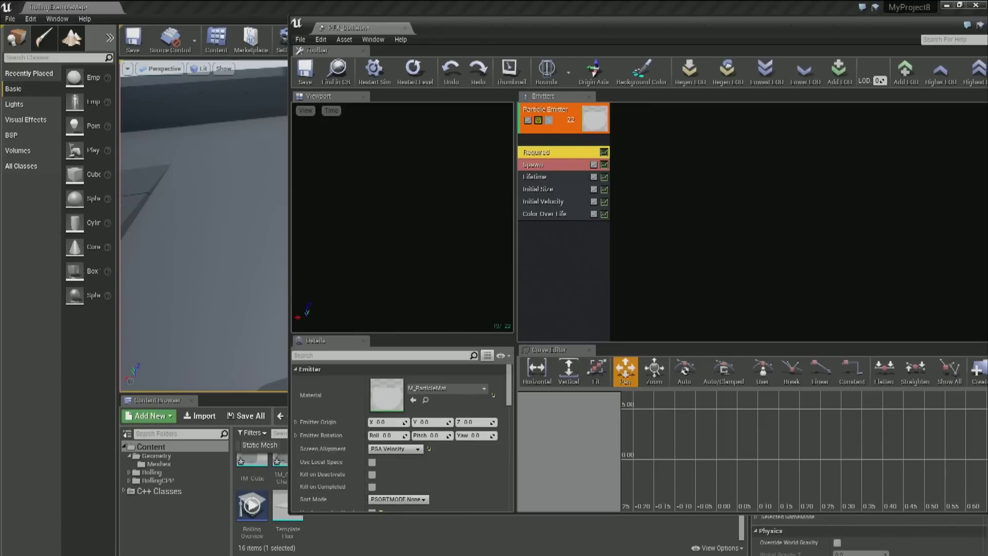
Add a Size By Speed module to the emitter with Speed Scale Y 0.02 and Max Scale X 1, Y 2.
right_click(543, 237)
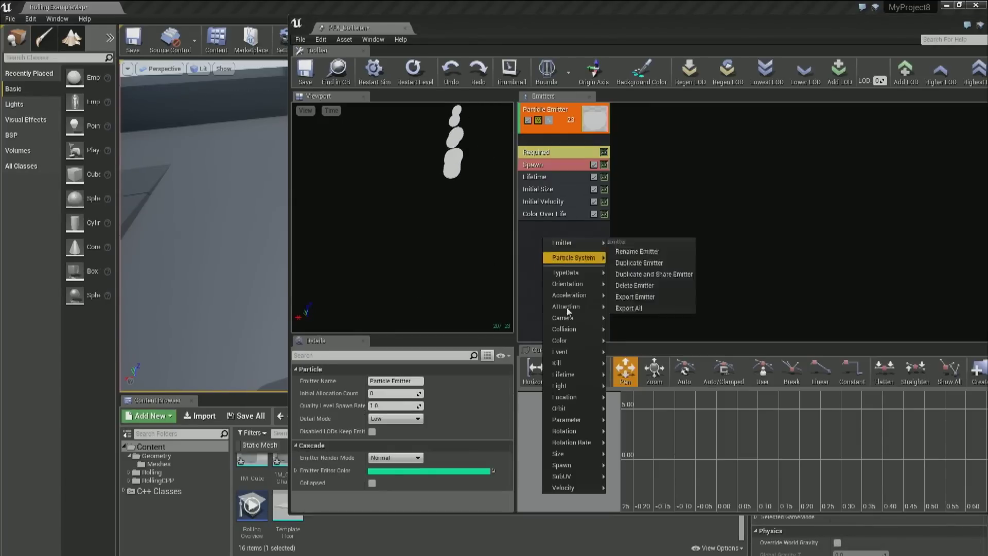
mouse_move(575, 455)
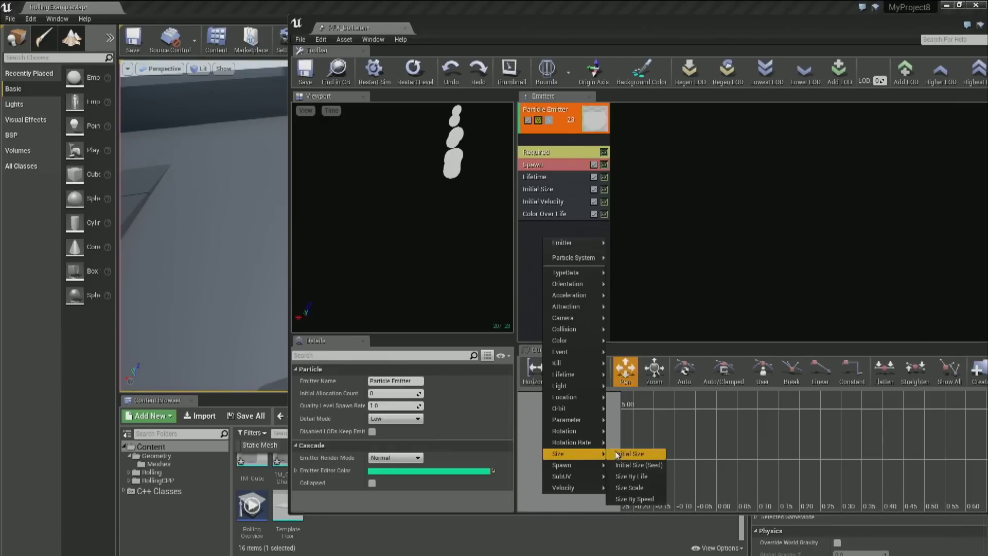
click(633, 498)
click(568, 226)
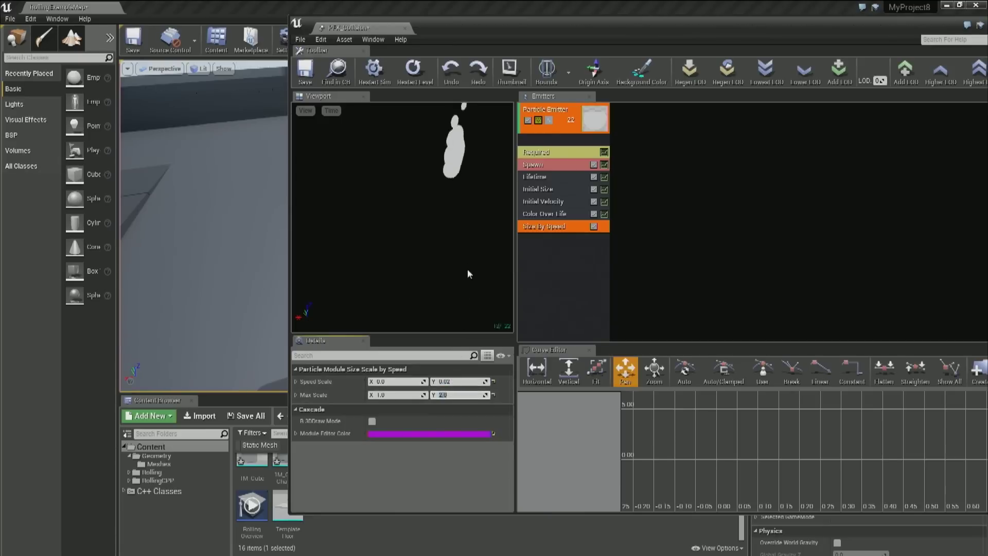
mouse_move(466, 251)
mouse_down()
mouse_move(463, 270)
mouse_move(445, 252)
mouse_move(466, 251)
mouse_up()
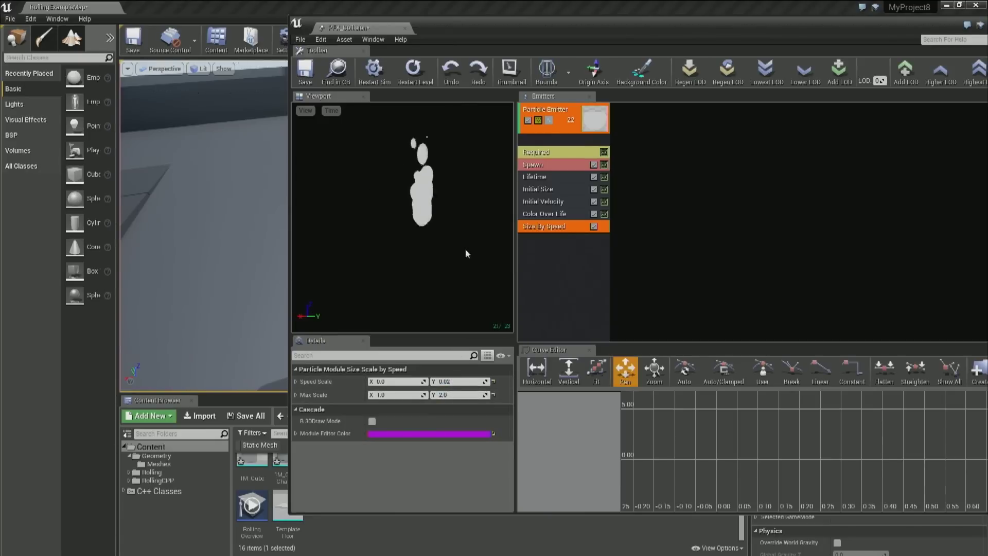
Change the Initial Size distribution to Vector Constant with X 4 and Y 8, and check the particles in the preview.
click(575, 191)
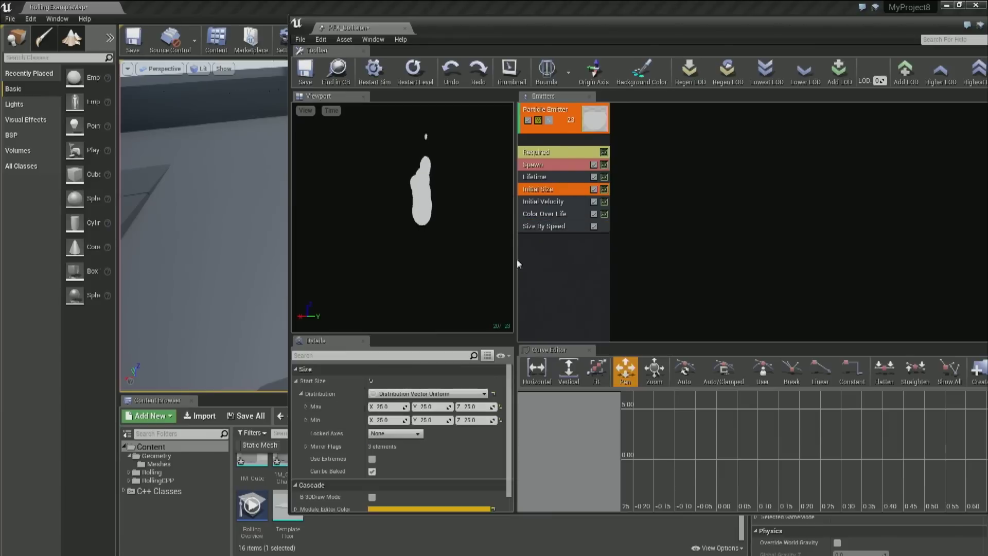
click(407, 395)
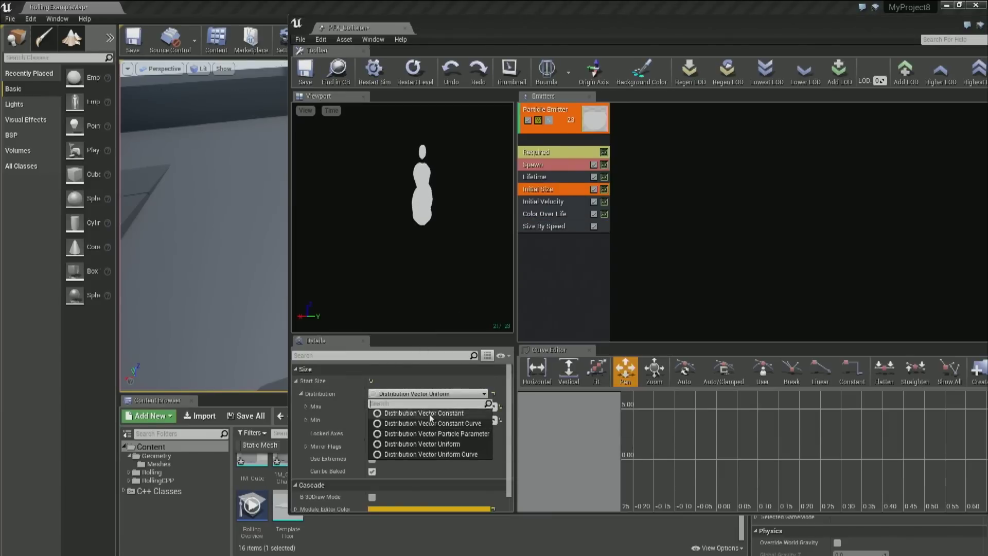
click(403, 407)
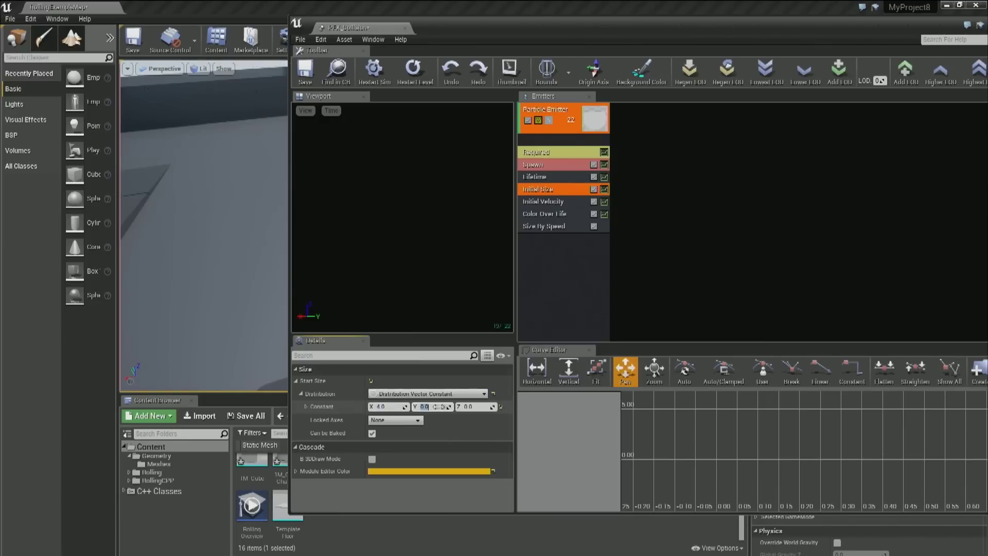
scroll(429, 153, up, 5)
middle_drag(418, 242, 463, 242)
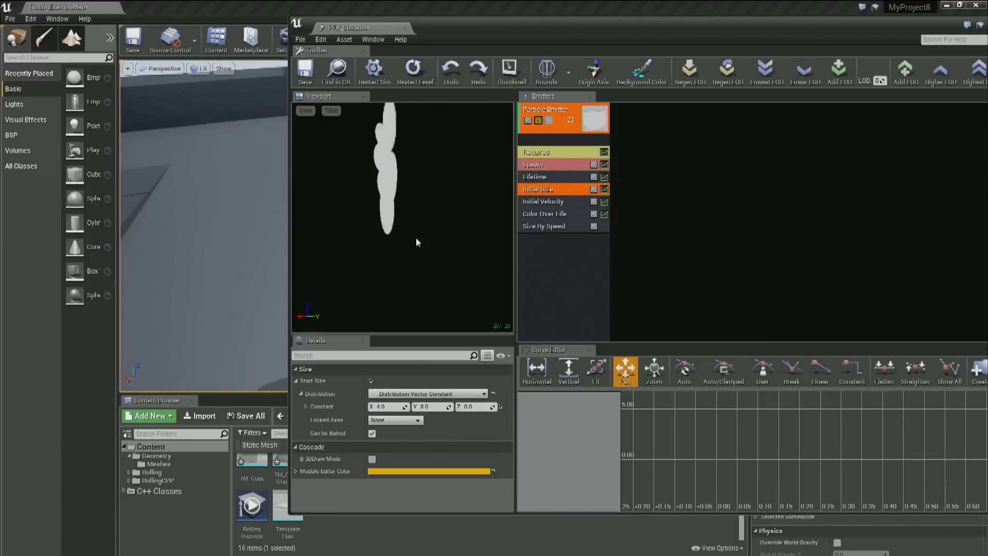
drag(382, 180, 390, 204)
right_drag(382, 181, 382, 231)
drag(398, 171, 397, 160)
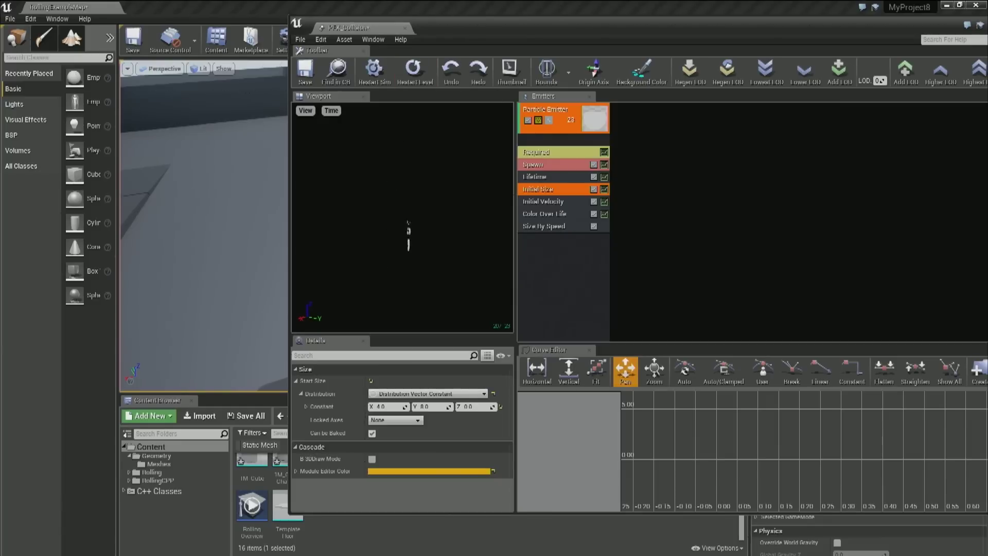
Set the emitter's constant spawn rate to 500 and add GPU Sprites type data to the emitter.
click(529, 166)
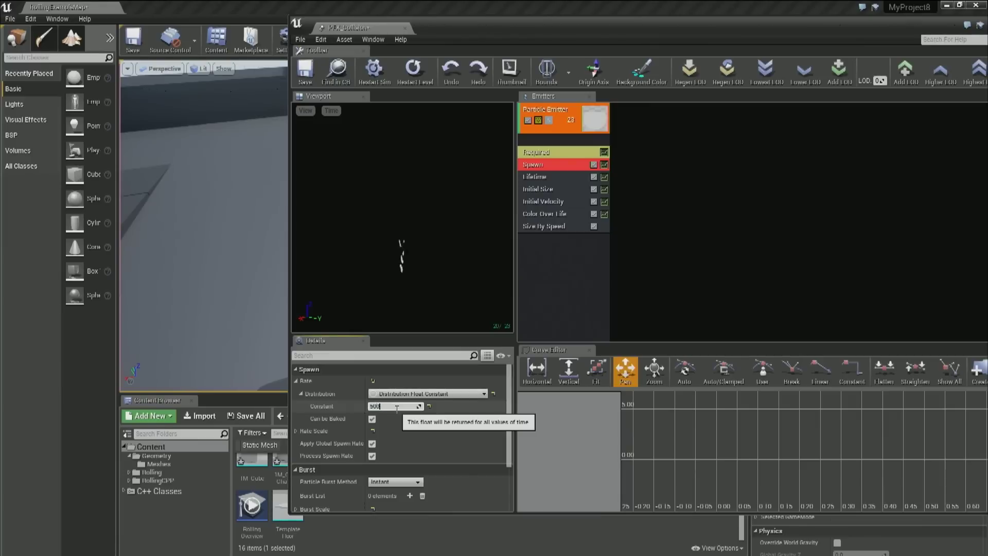
right_click(581, 276)
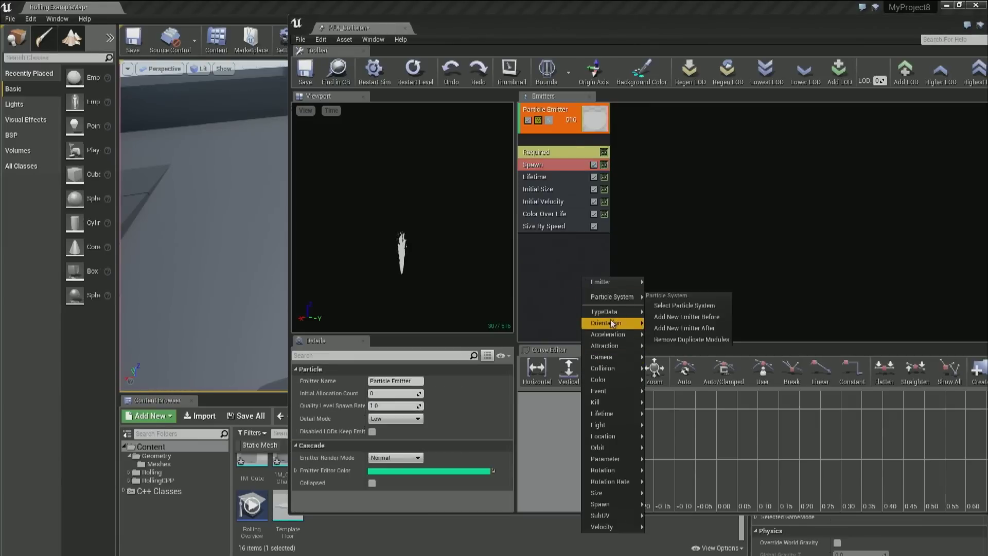
mouse_move(608, 312)
click(679, 342)
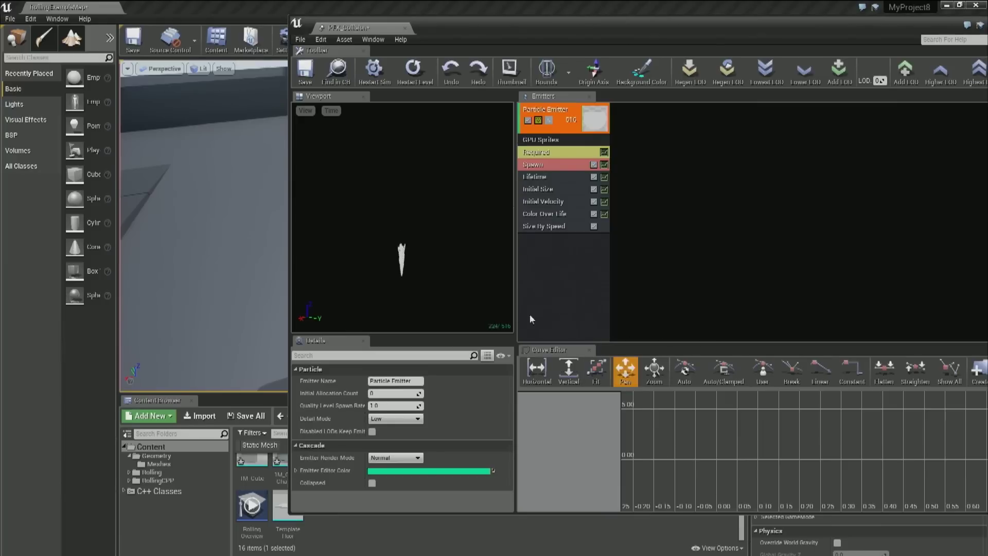
Change the Lifetime distribution to Float Constant with a value of 4.
click(554, 176)
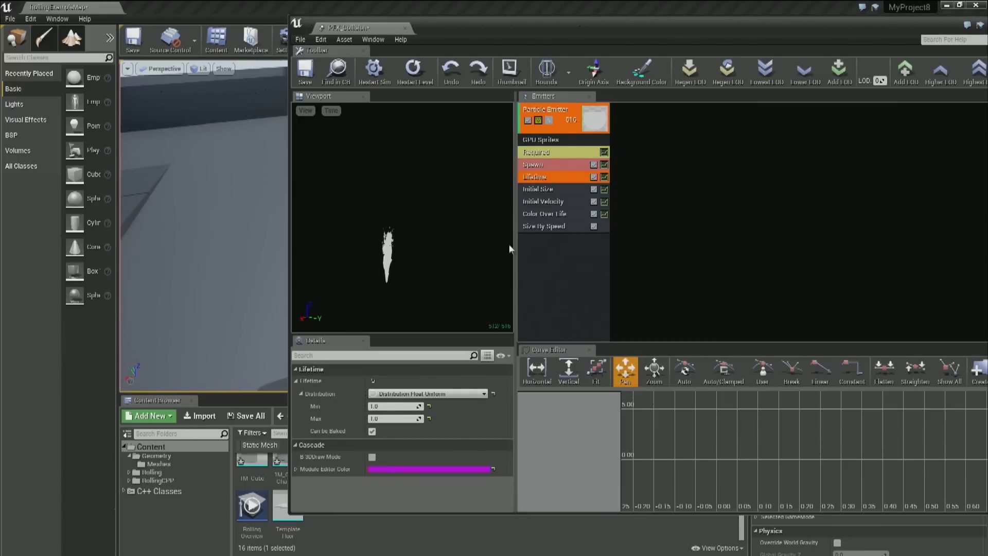
click(412, 394)
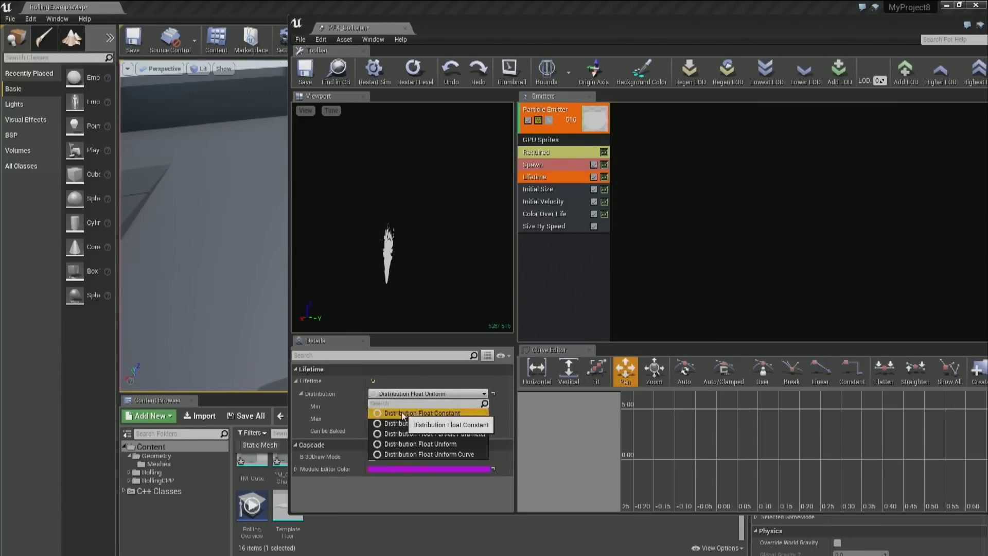
click(407, 413)
text(4)
key(Return)
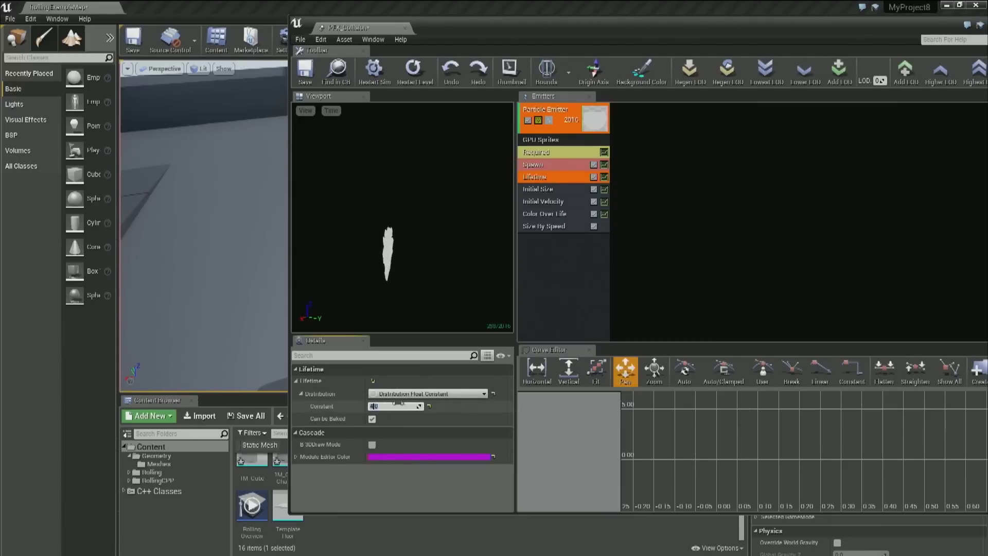
Reset the Initial Velocity distribution as Vector Uniform with Max X 100 and Min X 200, leaving the other axes at 0.
click(538, 202)
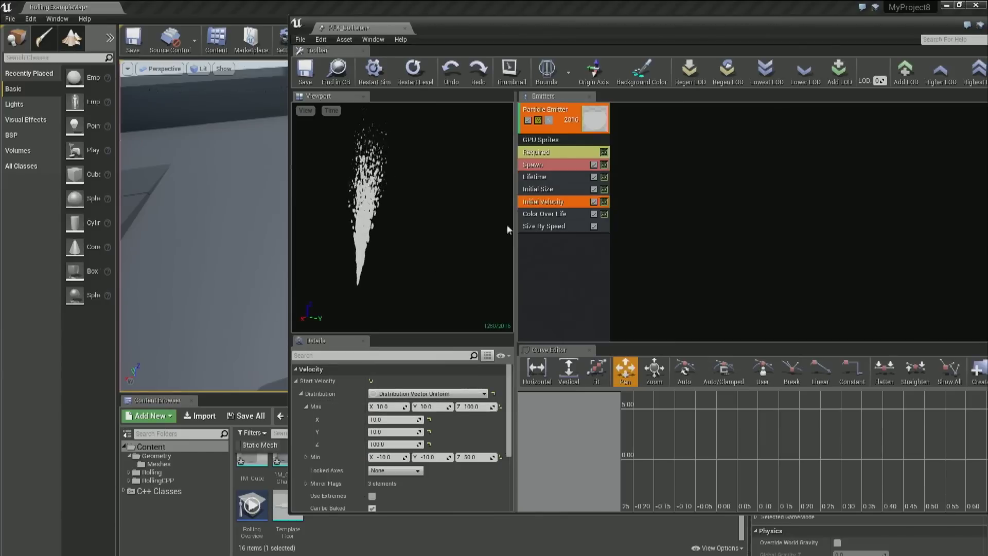
click(432, 394)
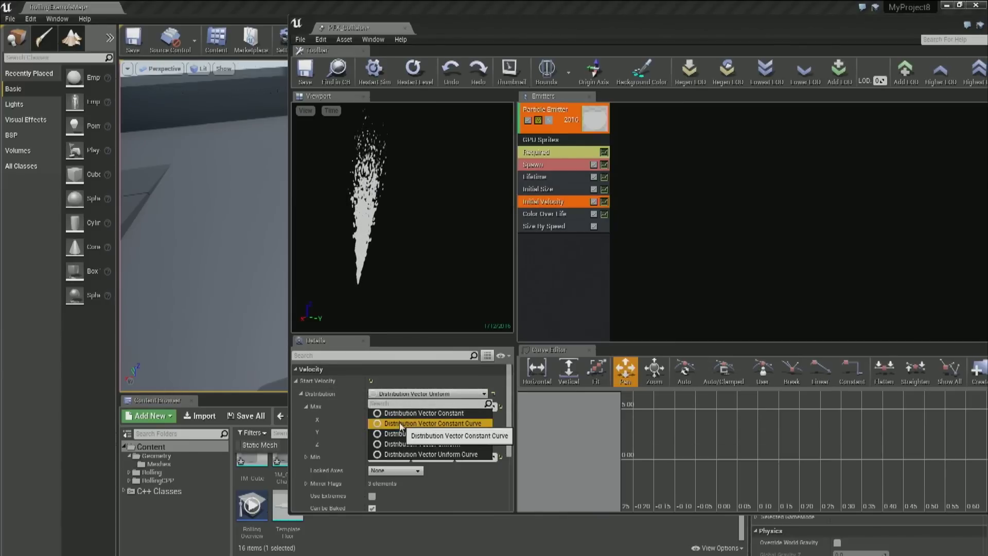
click(400, 424)
click(422, 394)
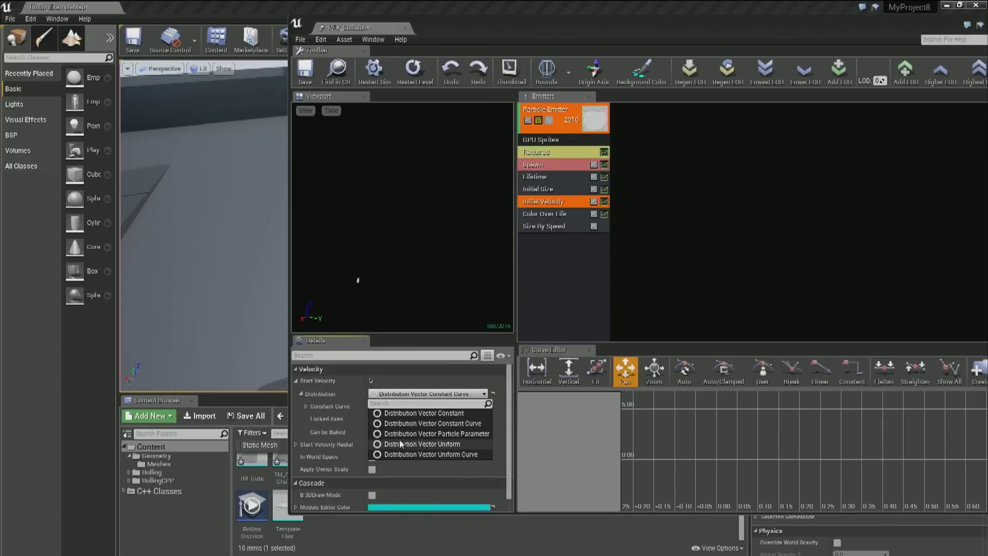
click(401, 445)
click(384, 407)
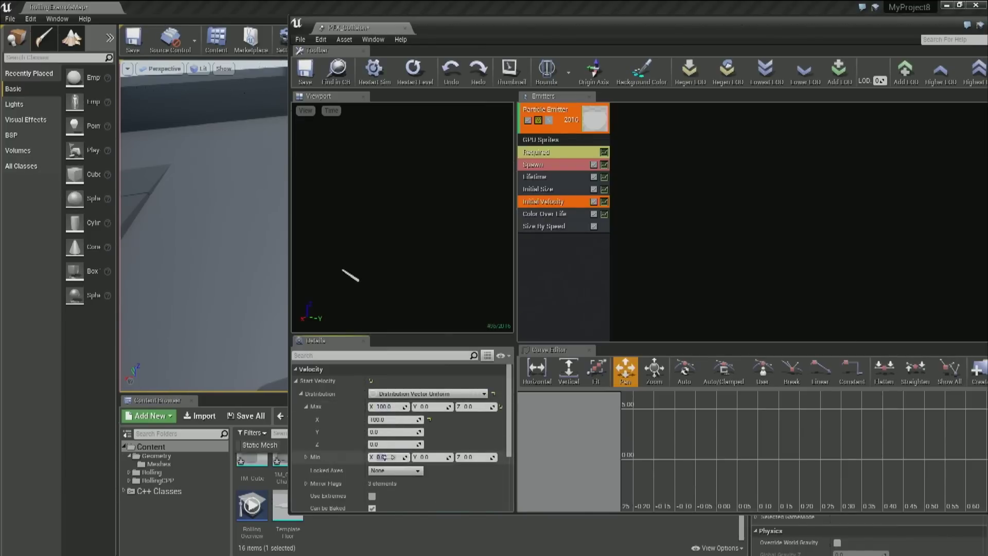
text(200)
key(Return)
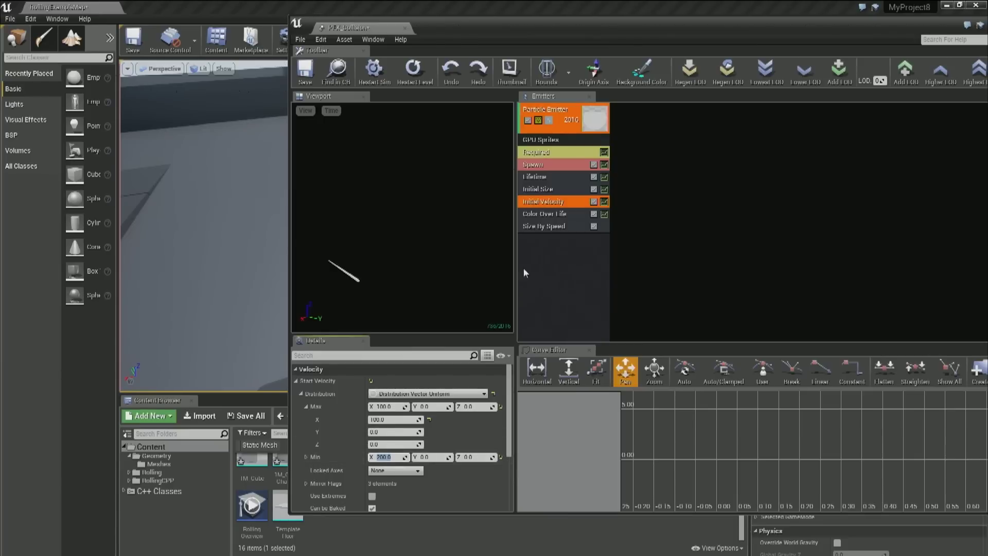
Add a Sphere location module with a constant start radius of 5 and inspect the stream in the preview.
right_click(554, 253)
mouse_move(590, 380)
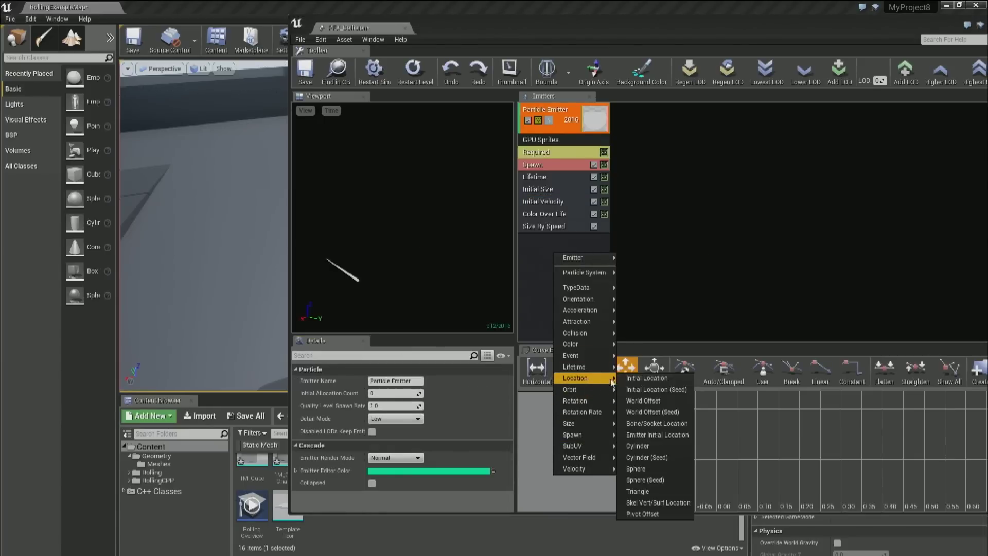
click(641, 468)
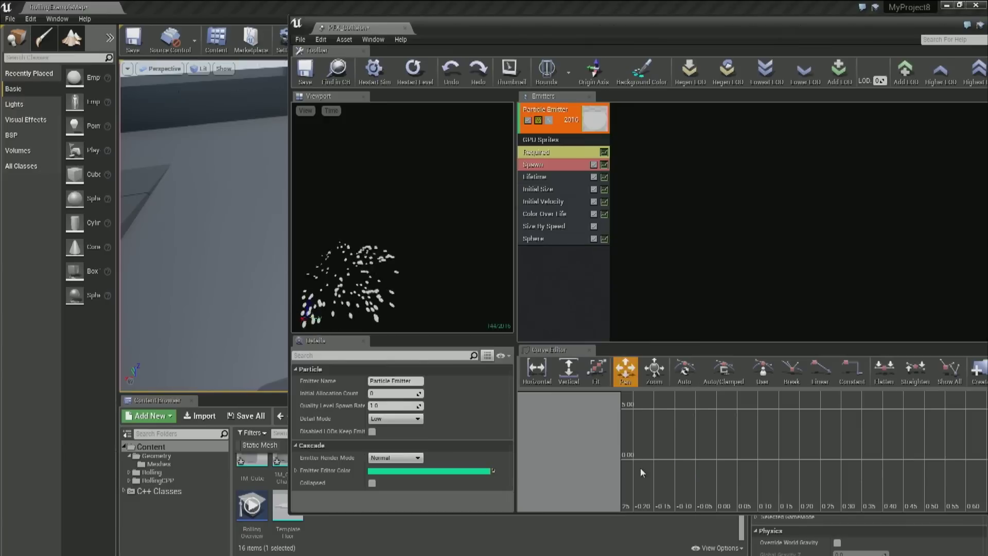
click(523, 238)
text(5)
key(Return)
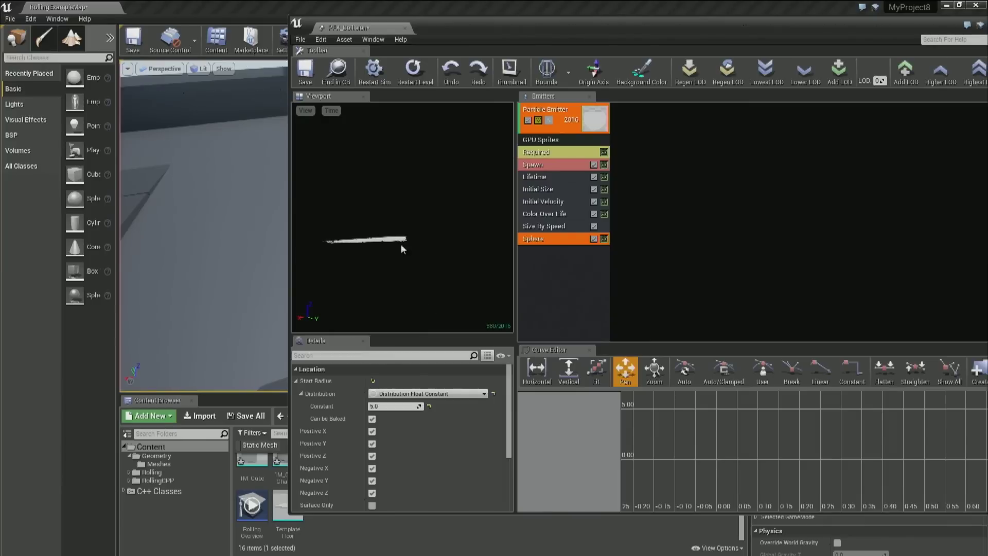
drag(388, 266, 388, 266)
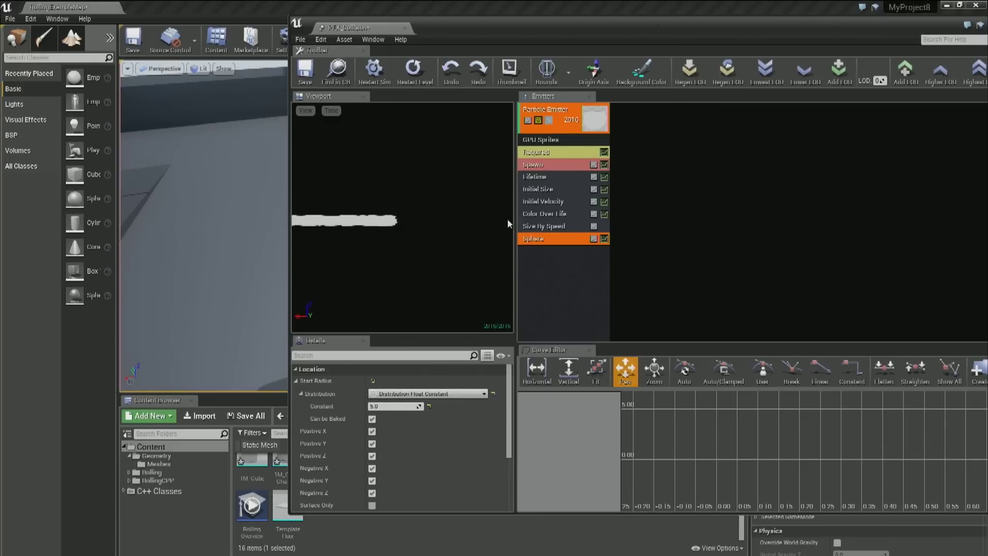
In the Sphere module, disable Negative X, enable Velocity and set the constant Velocity Scale to 3.
scroll(355, 463, down, 3)
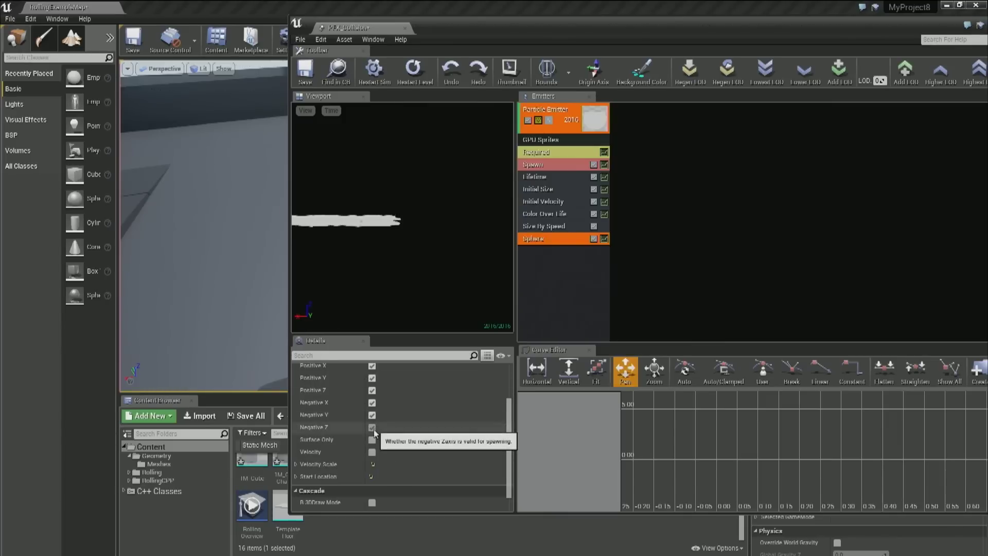
click(372, 402)
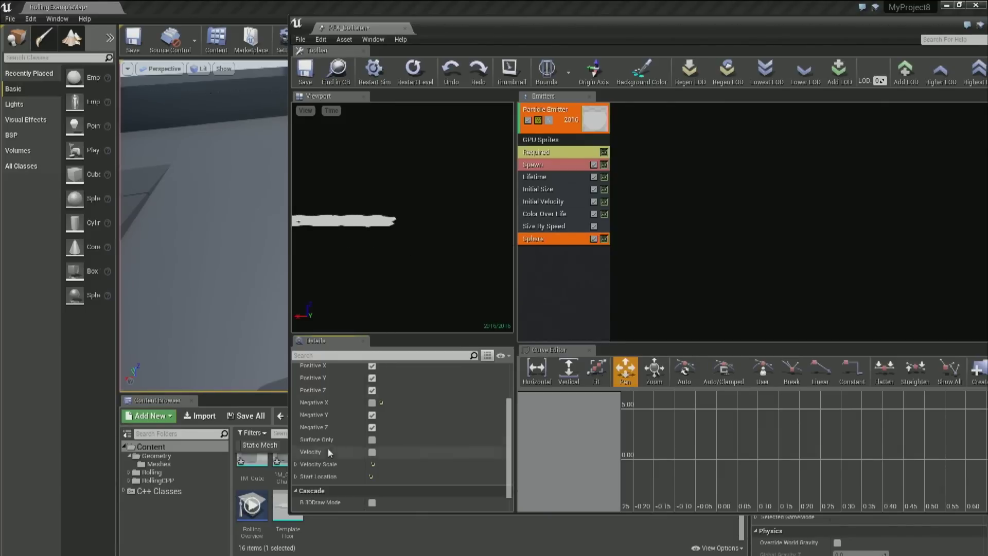
click(372, 452)
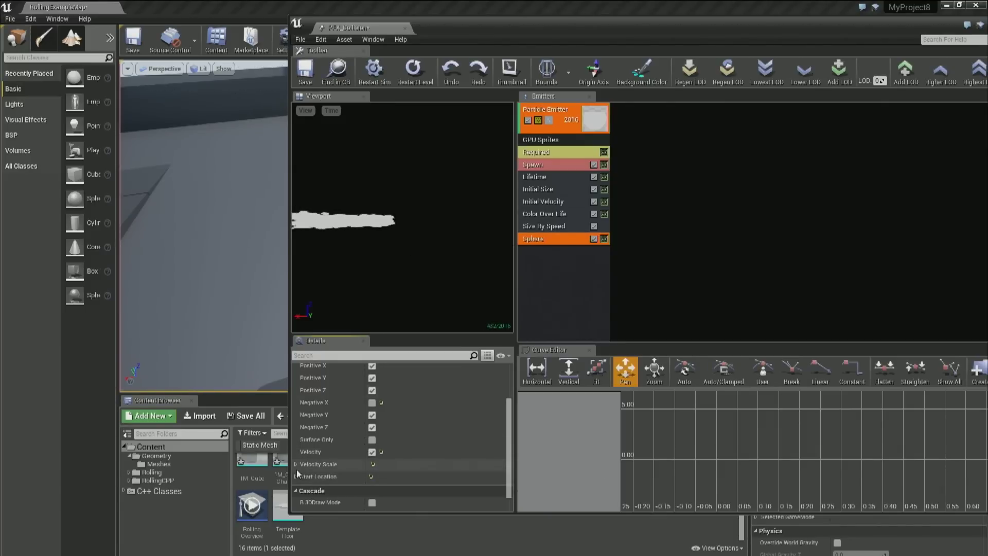
click(296, 464)
click(386, 490)
text(3)
key(Return)
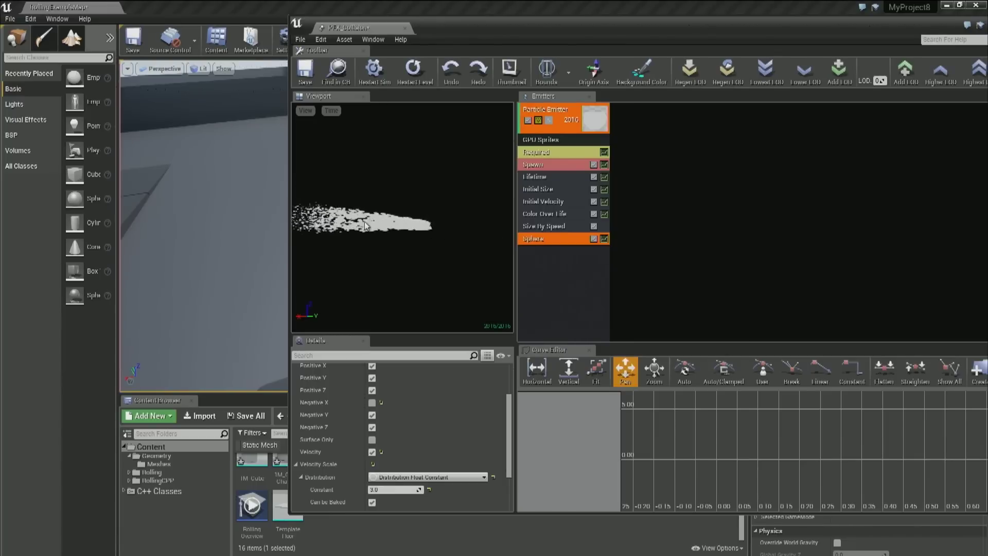
Add a Const Acceleration module with Acceleration Z -200 so the particles fall.
right_click(568, 282)
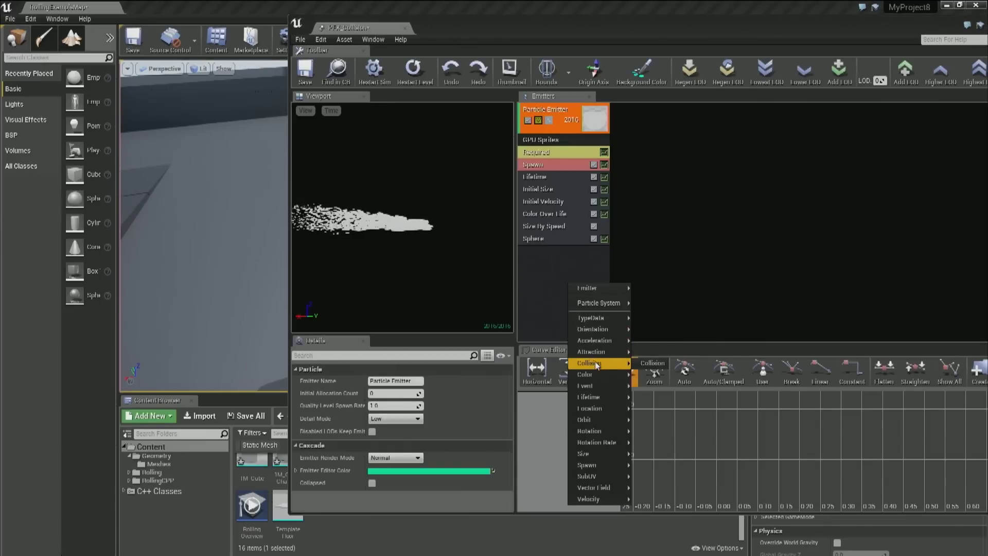
mouse_move(628, 346)
click(665, 340)
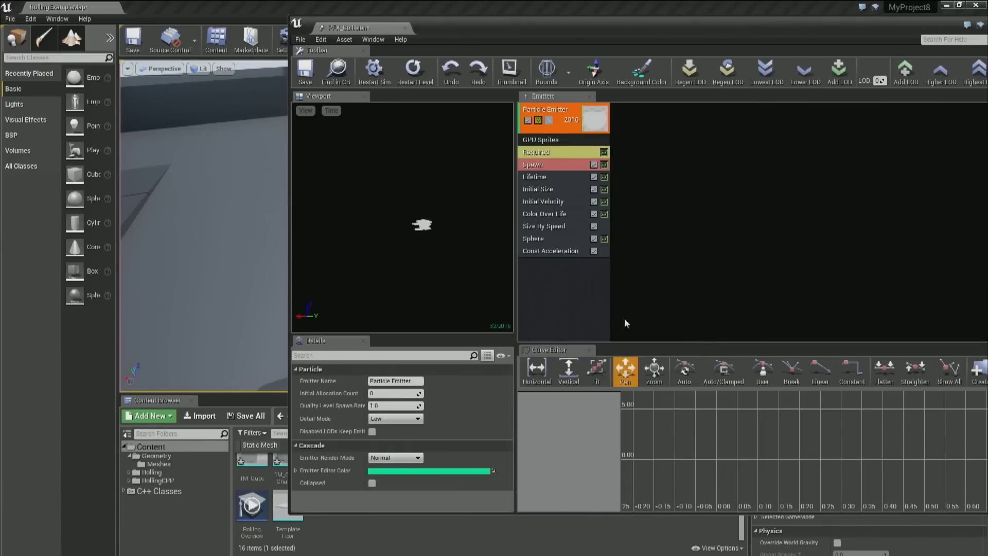
click(560, 252)
click(473, 381)
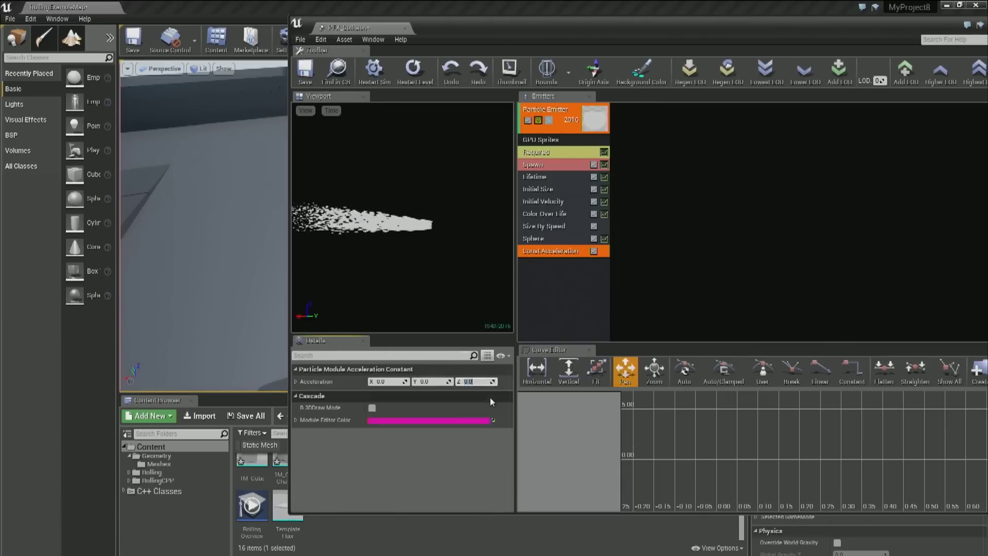
text(200)
key(Return)
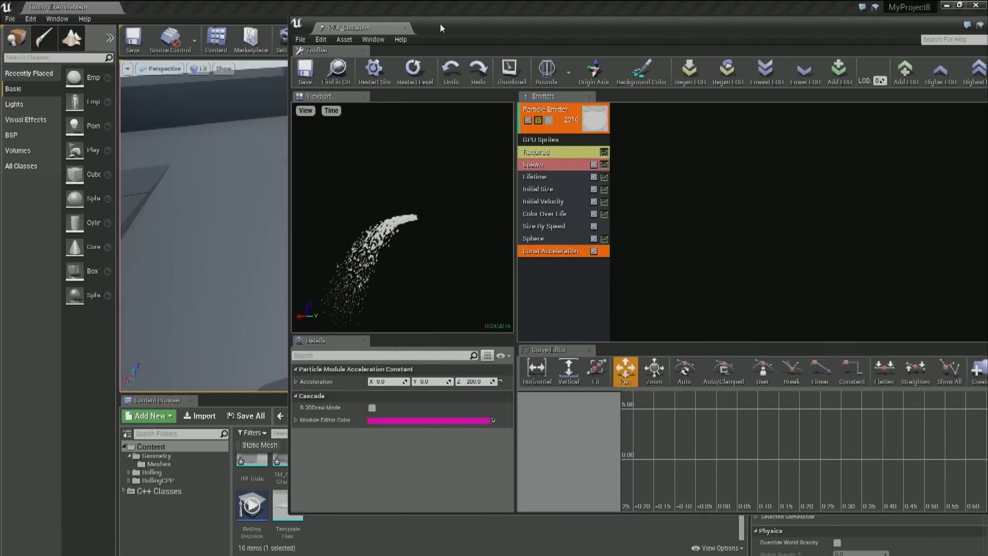
Maximize the particle editor window and load the Color Over Life module into the curve editor, fitting its curves to the view.
drag(436, 24, 688, 58)
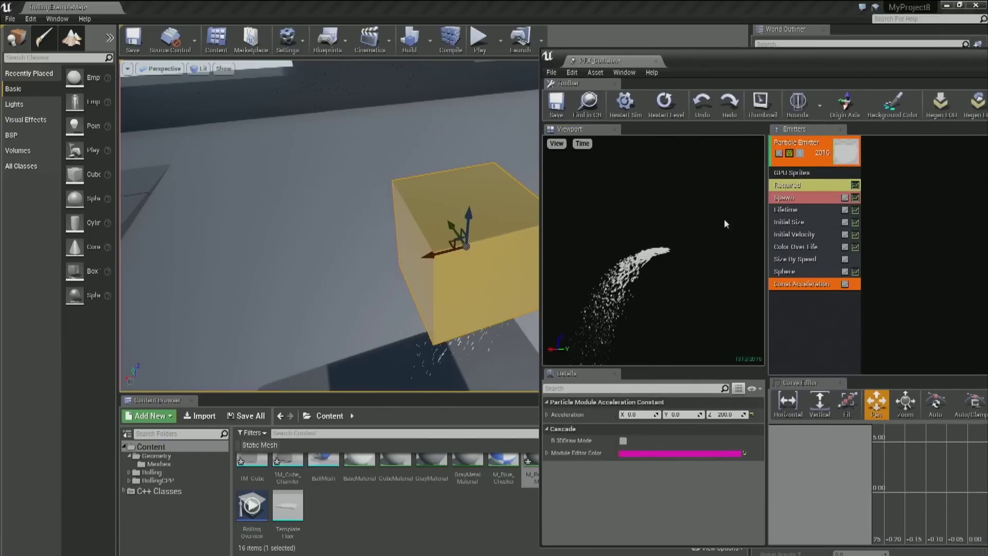
click(795, 247)
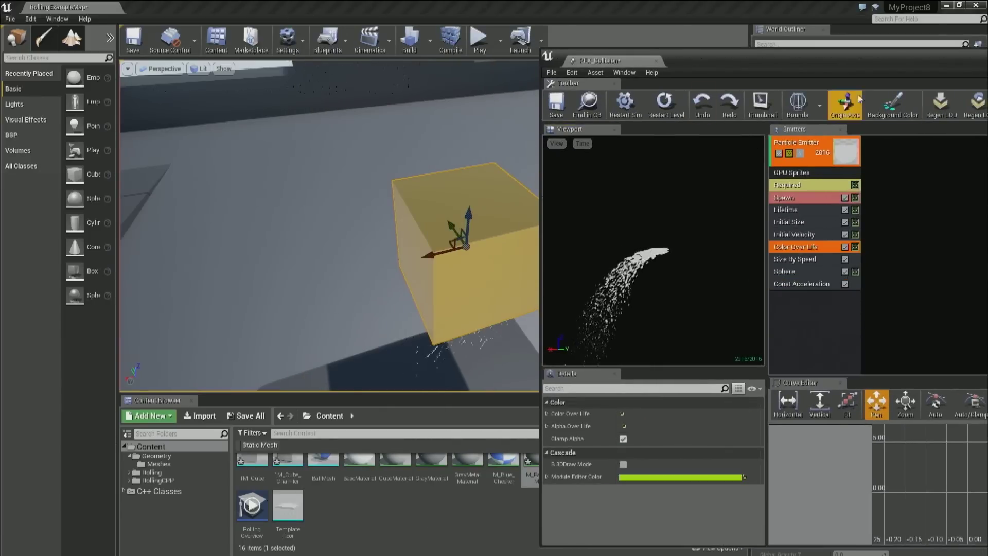
double_click(752, 63)
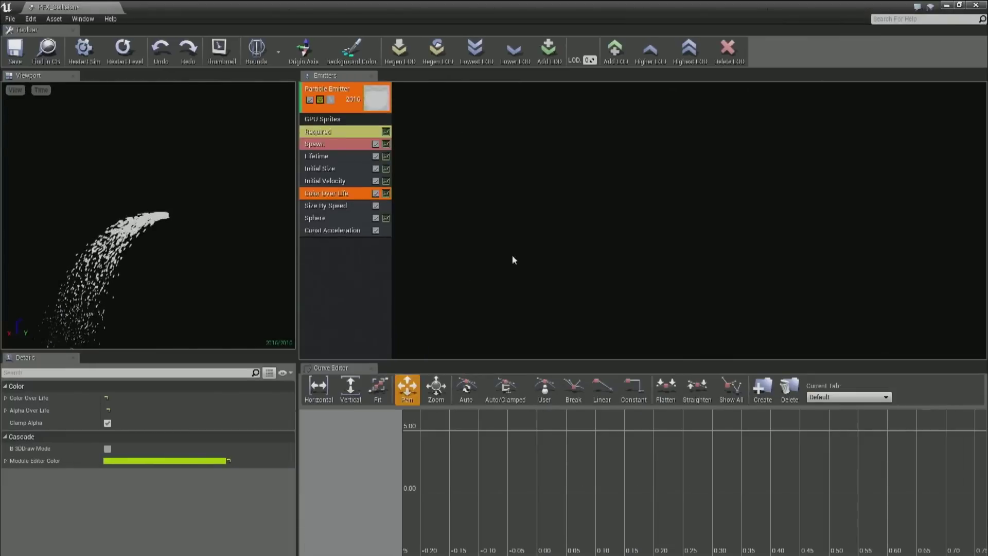
click(386, 194)
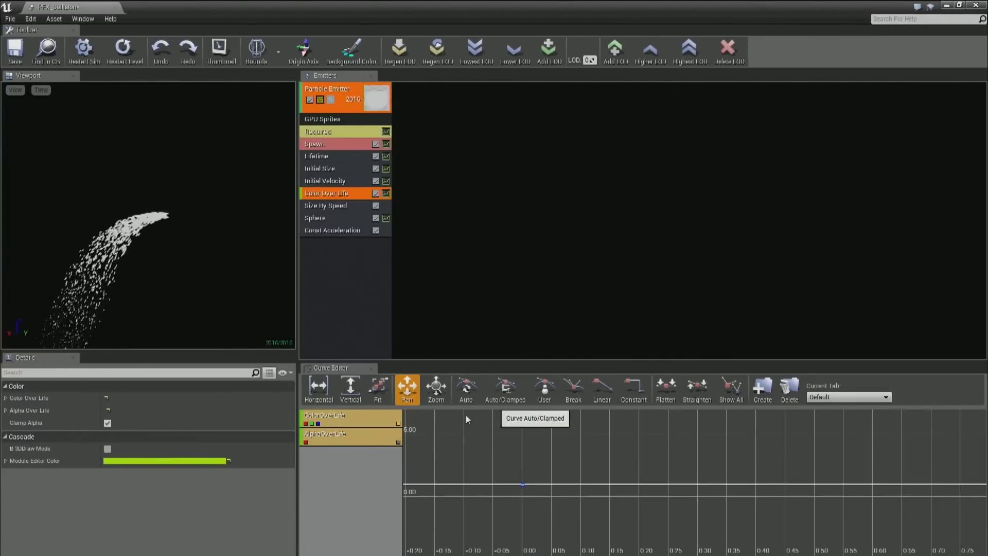
click(377, 389)
click(377, 389)
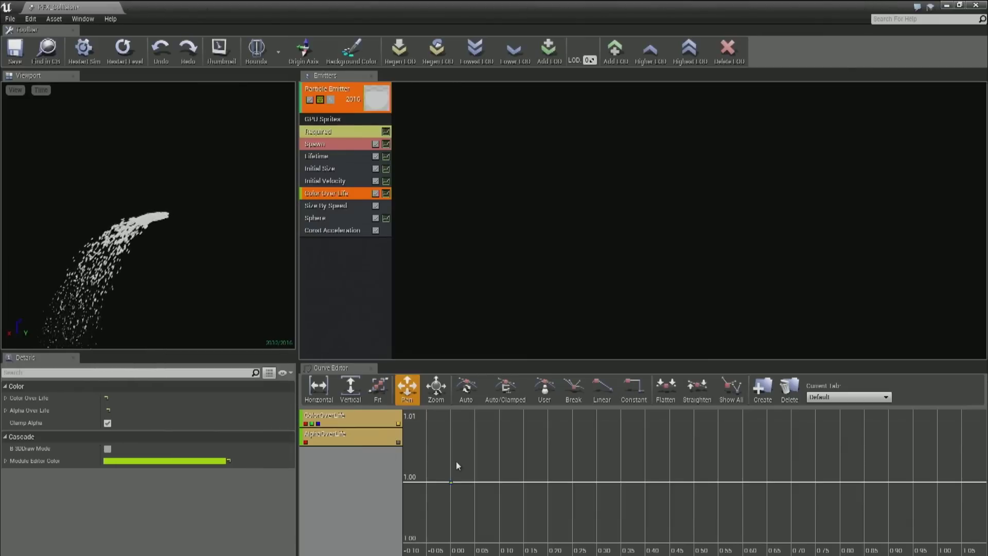
Adjust the Color Over Life keys at time 0, raising the green value well above 1 to make the particles glow.
key(z)
right_drag(481, 441, 483, 519)
key(z)
right_drag(546, 466, 461, 492)
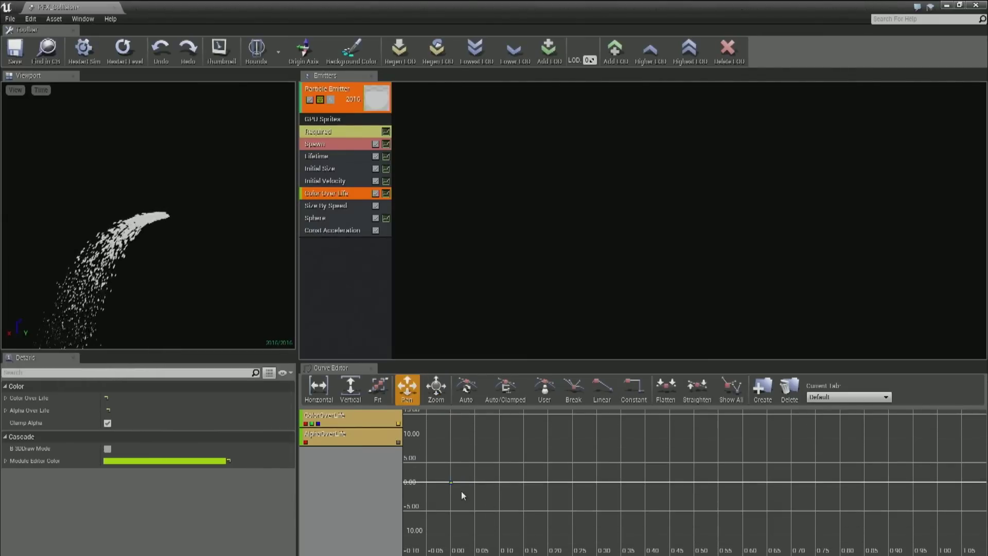
drag(453, 483, 453, 486)
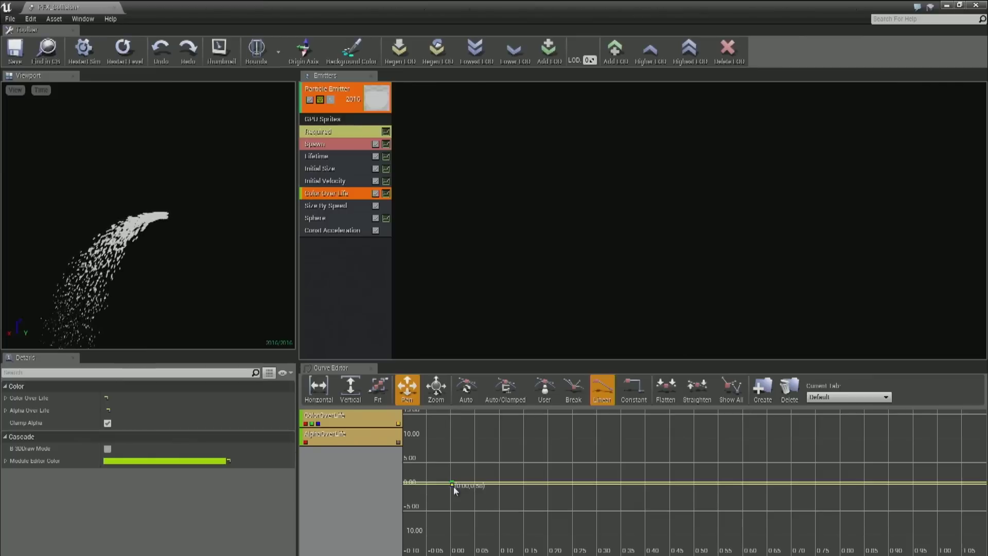
scroll(454, 487, up, 4)
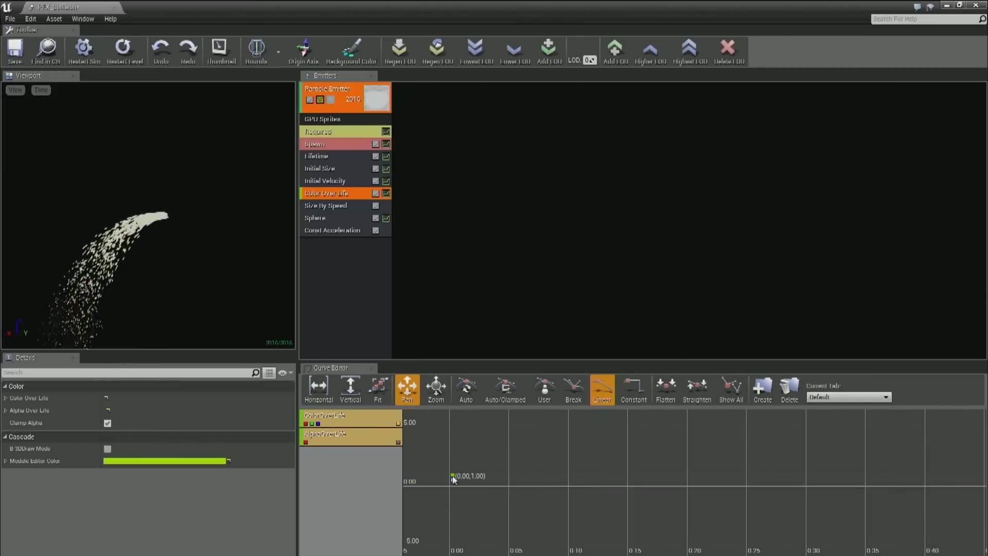
drag(454, 424, 453, 418)
Raise the red Color Over Life key at time 0 and lower the green key to give the particles a glowing orange color.
key(z)
right_drag(457, 448, 461, 484)
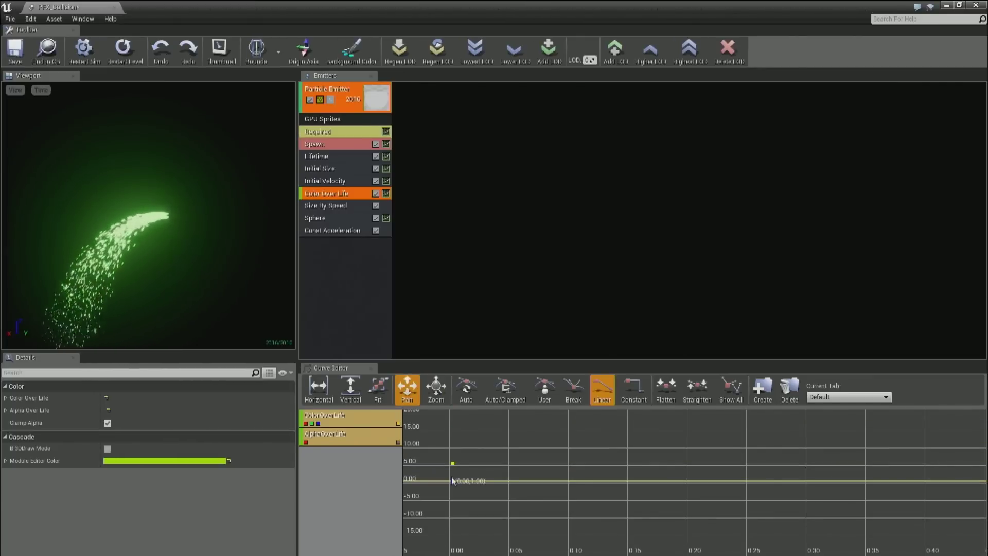
ctrl+drag(453, 457, 453, 459)
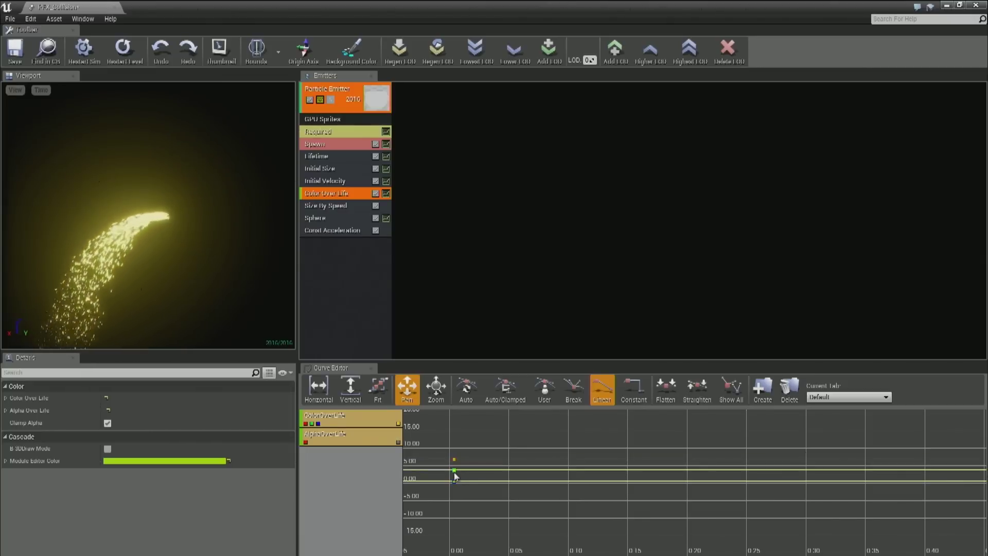
scroll(453, 482, up, 4)
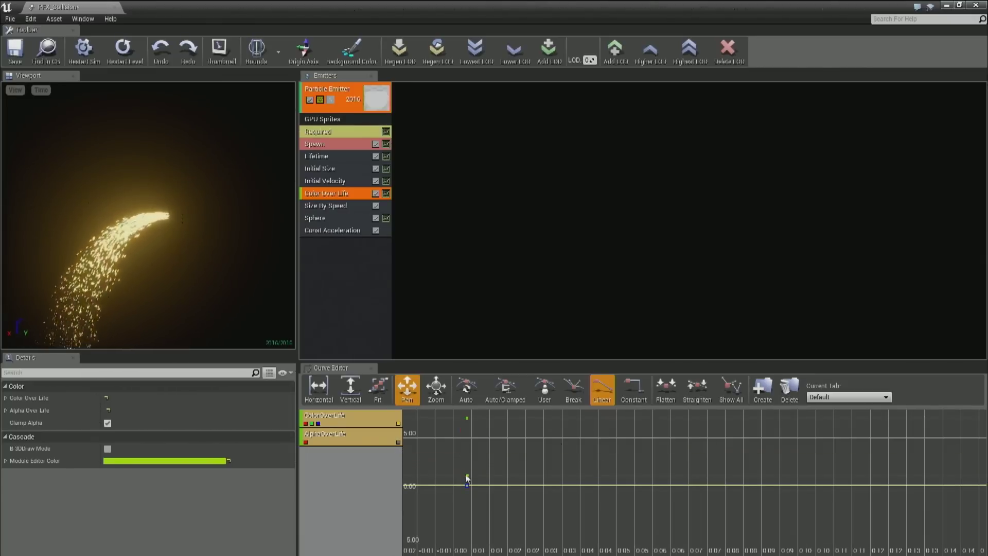
ctrl+drag(466, 476, 466, 479)
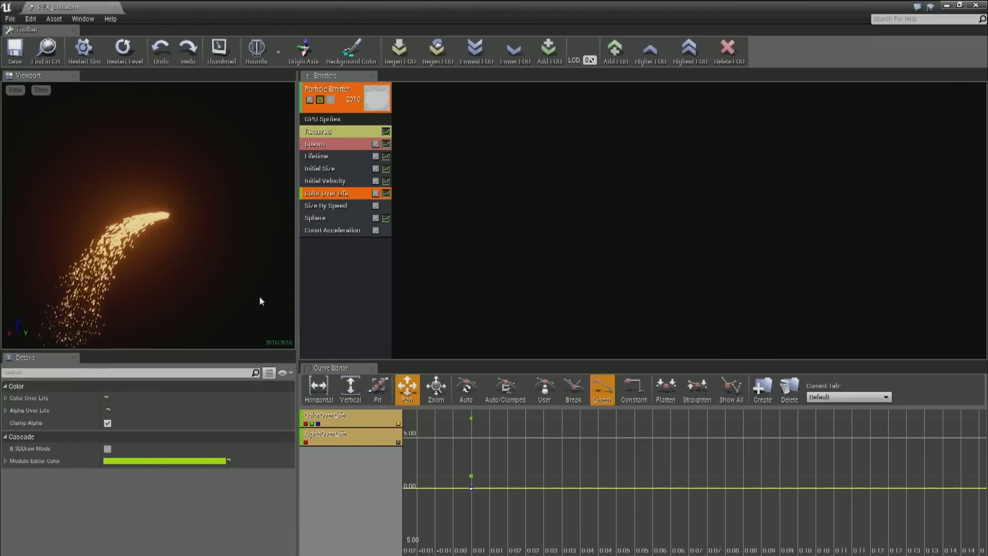
Raise the red Color Over Life key at time 0 further to strengthen the particles' orange glow.
drag(149, 206, 155, 227)
right_drag(155, 227, 155, 190)
drag(509, 427, 532, 480)
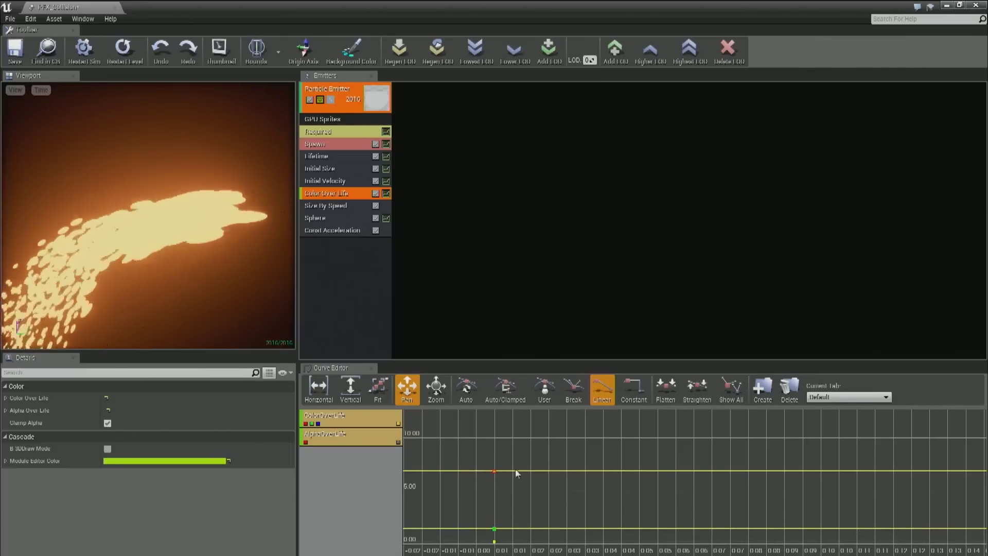
click(437, 390)
key(z)
drag(487, 449, 500, 468)
mouse_move(154, 222)
right_down()
mouse_move(158, 178)
mouse_move(159, 216)
right_up()
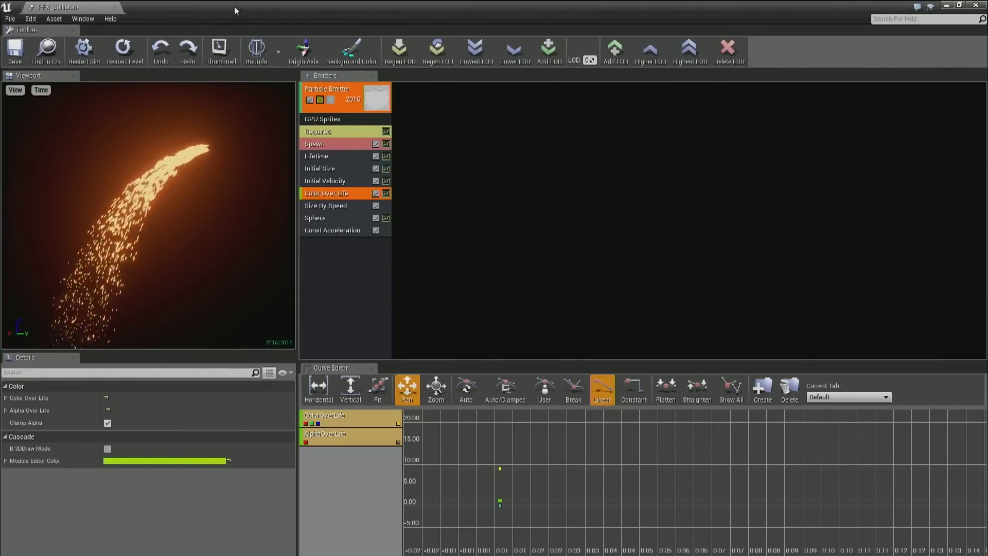
Move the particle editor window aside to reveal the level and delete the large yellow cube in front of the spark emitter.
drag(80, 6, 689, 139)
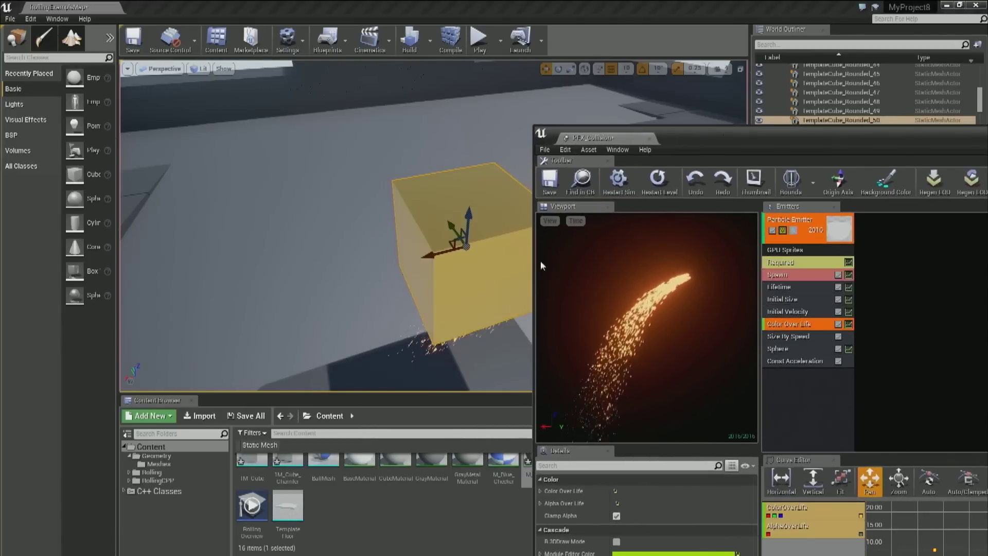
right_drag(391, 232, 361, 227)
right_drag(392, 170, 403, 159)
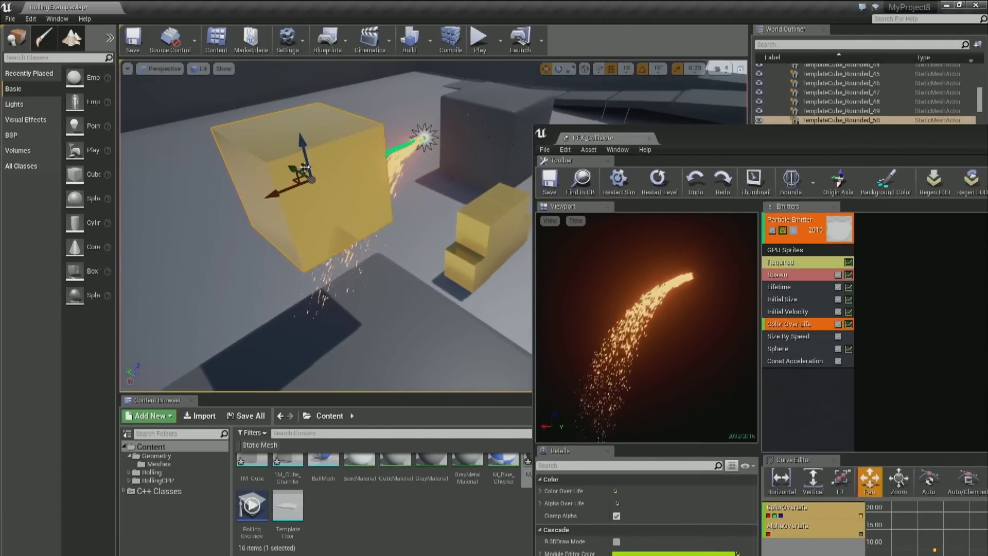
key(Delete)
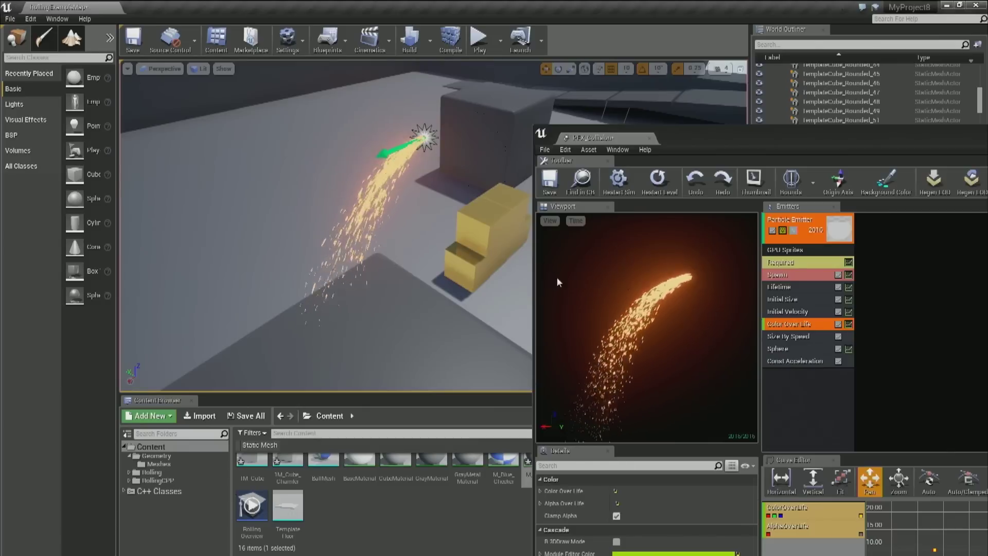
Add a Collision module to the particle emitter.
right_click(787, 405)
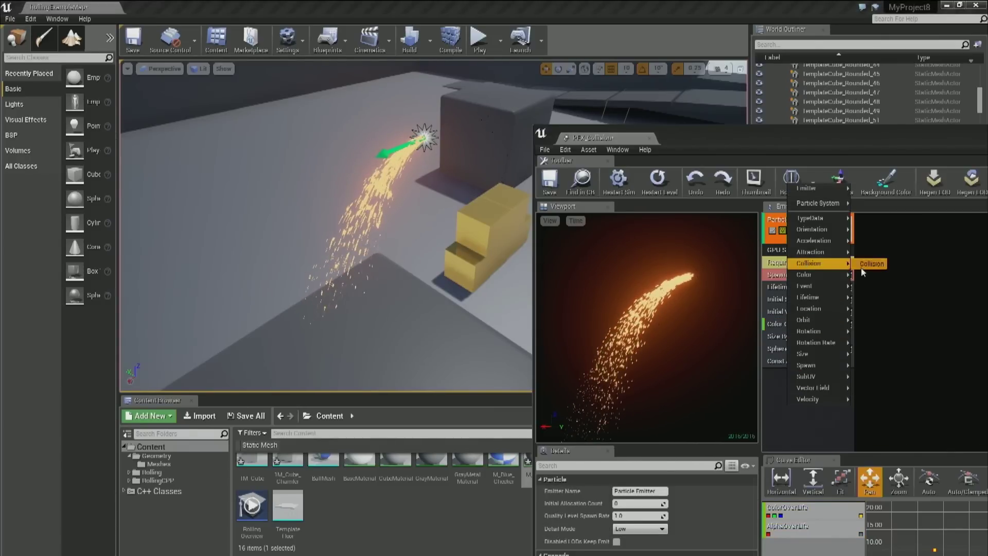
click(870, 263)
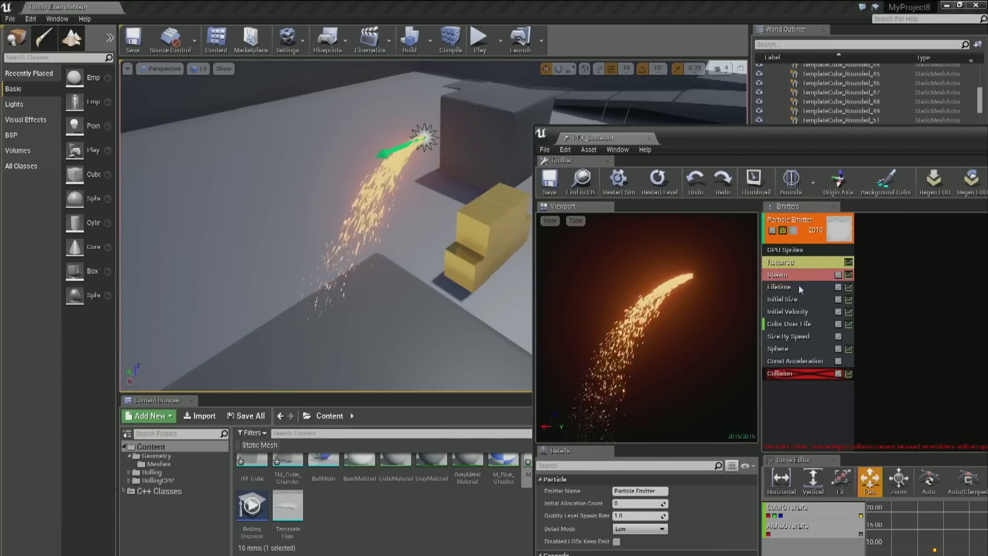
Open the emitter's M_ParticleMat material, set its Blend Mode to Translucent and apply the change.
click(801, 263)
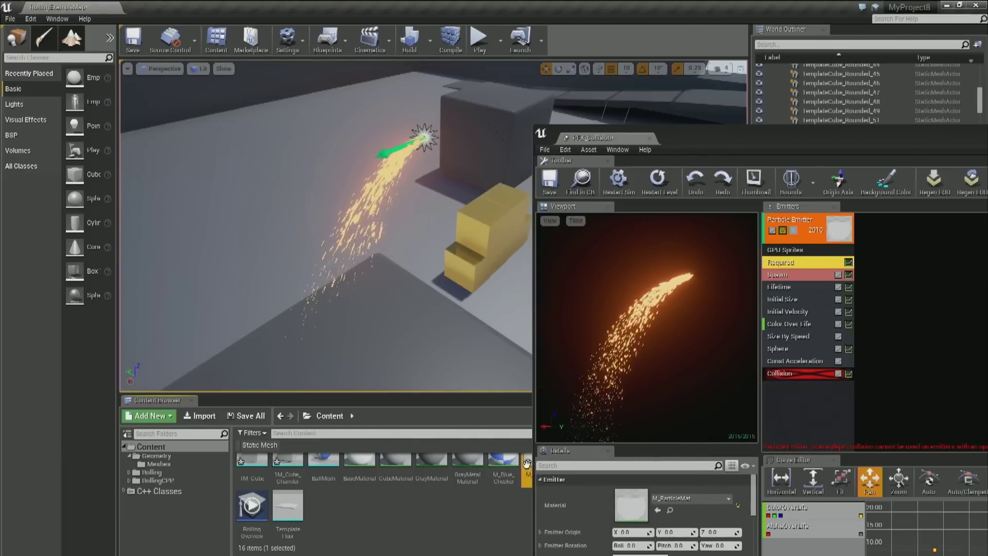
double_click(631, 506)
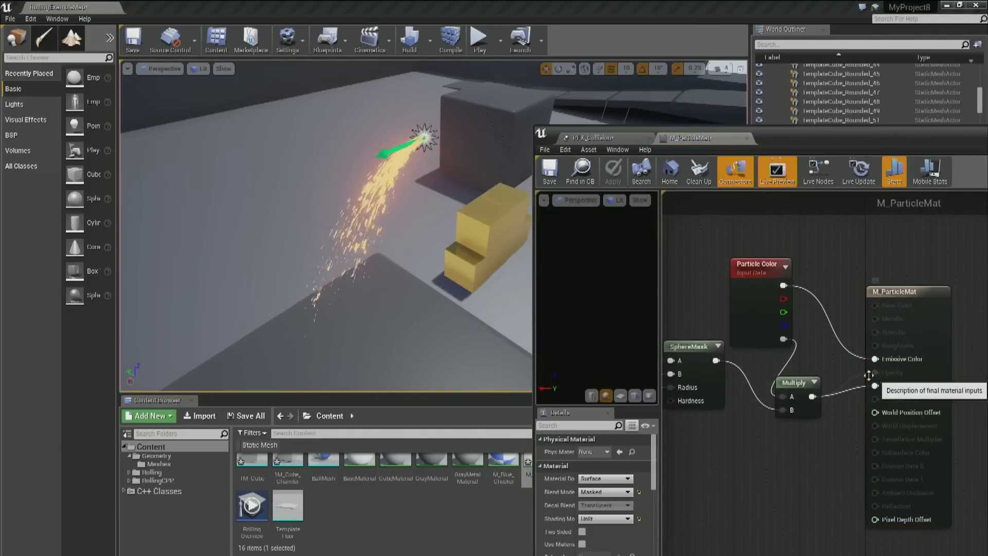
click(614, 493)
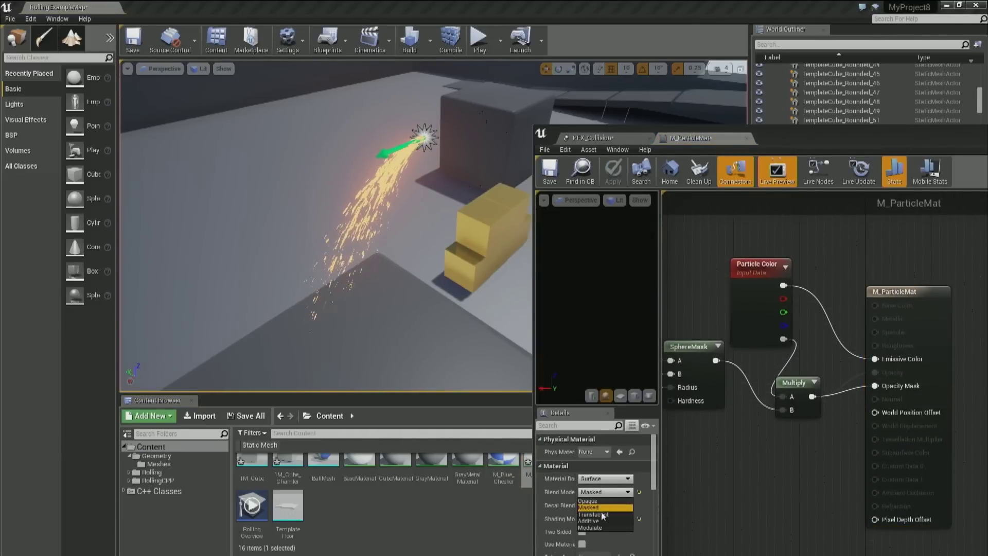
click(615, 171)
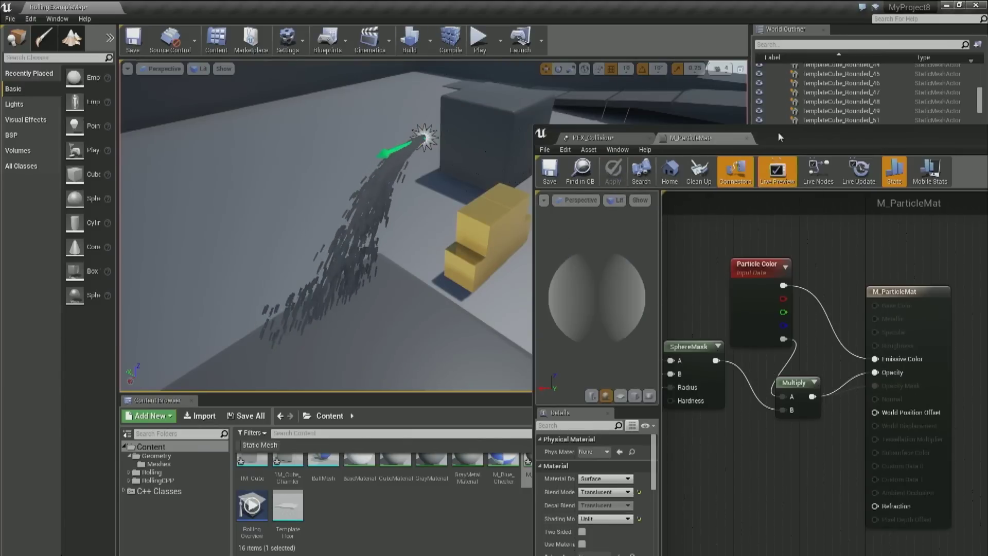
Examine the sparks hitting the floor from a low angle in the level, and bring the particle system editor back beside it.
drag(778, 132, 708, 330)
mouse_move(391, 206)
right_down()
mouse_move(288, 216)
mouse_move(303, 163)
mouse_move(289, 176)
mouse_move(287, 166)
mouse_move(390, 315)
right_up()
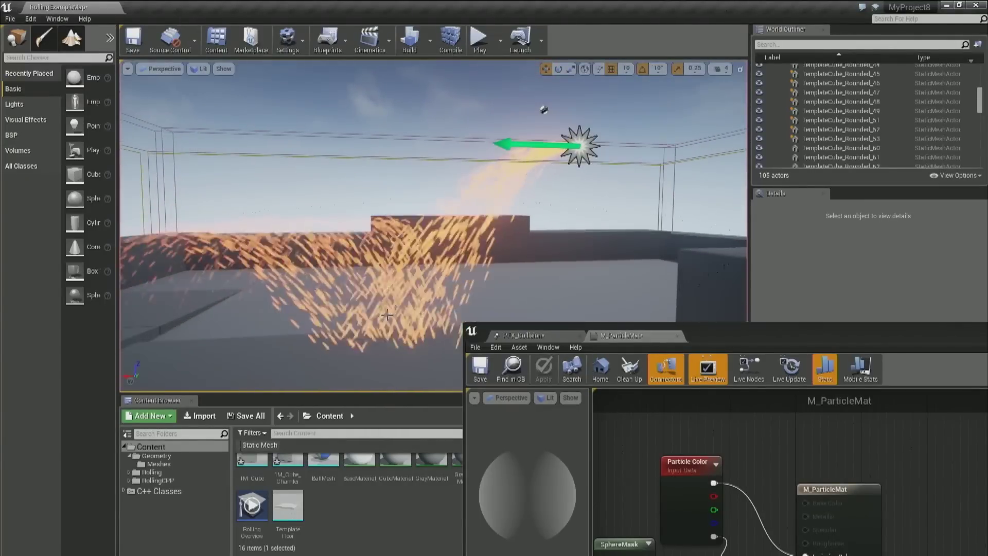
right_drag(336, 203, 286, 193)
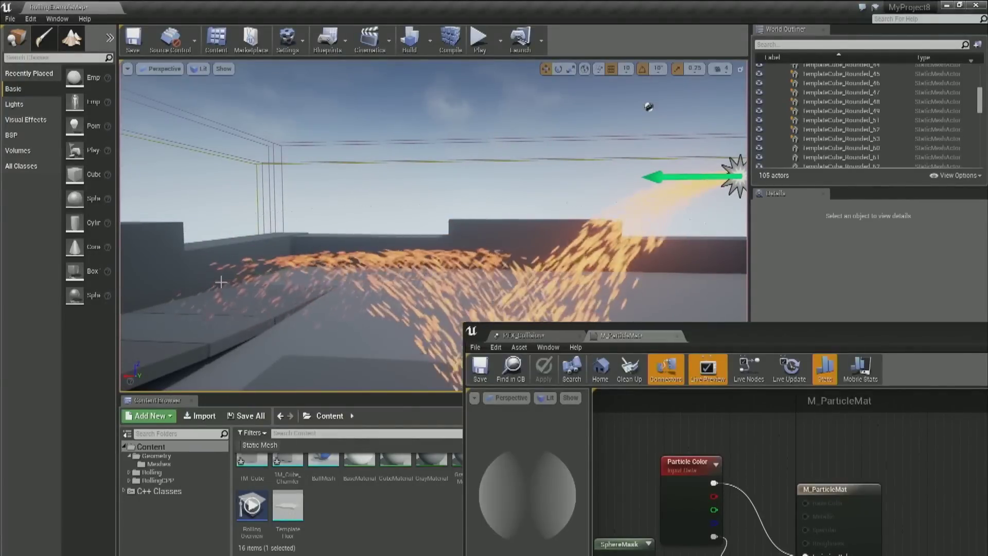
click(542, 346)
click(535, 336)
drag(754, 359, 882, 70)
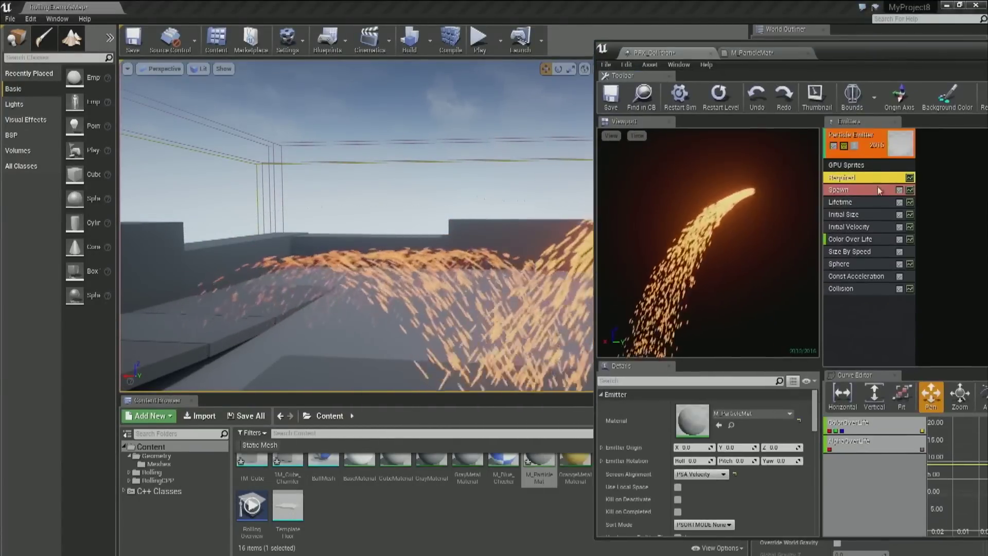
Set the Initial Size module's Start Size Y constant to 4.
click(846, 214)
click(612, 431)
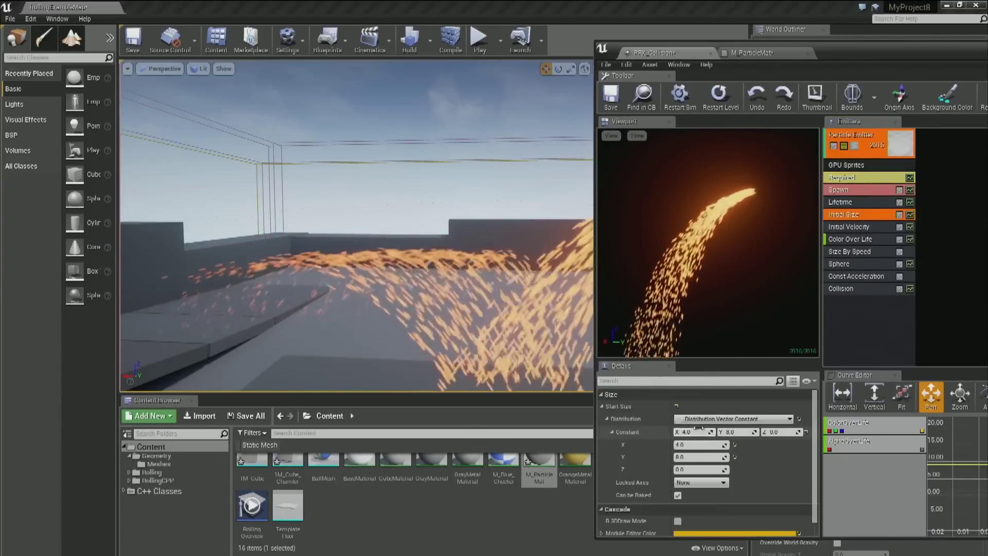
click(734, 431)
text(4)
key(Return)
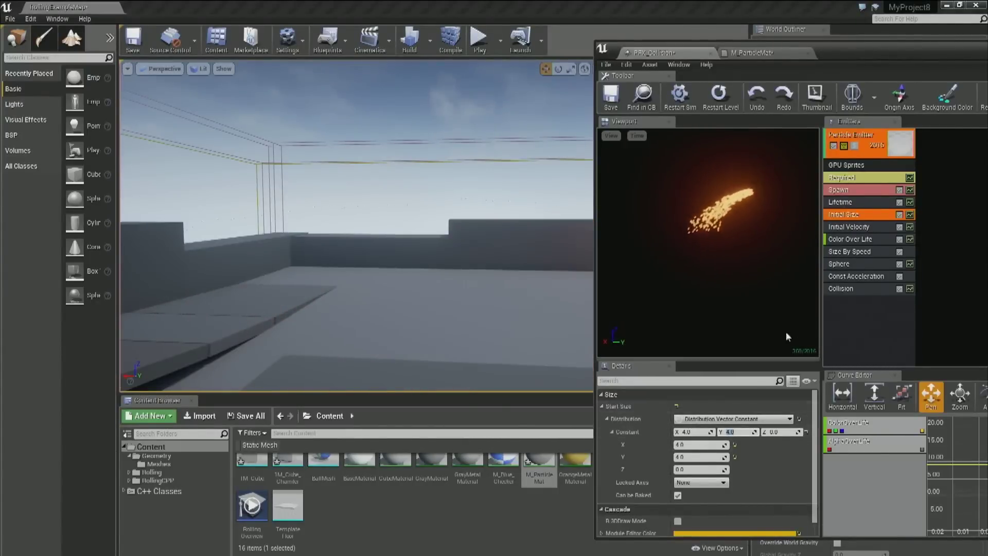
Set the Size By Speed module's Max Scale Y to 4 and Speed Scale Y to 0.05.
click(850, 251)
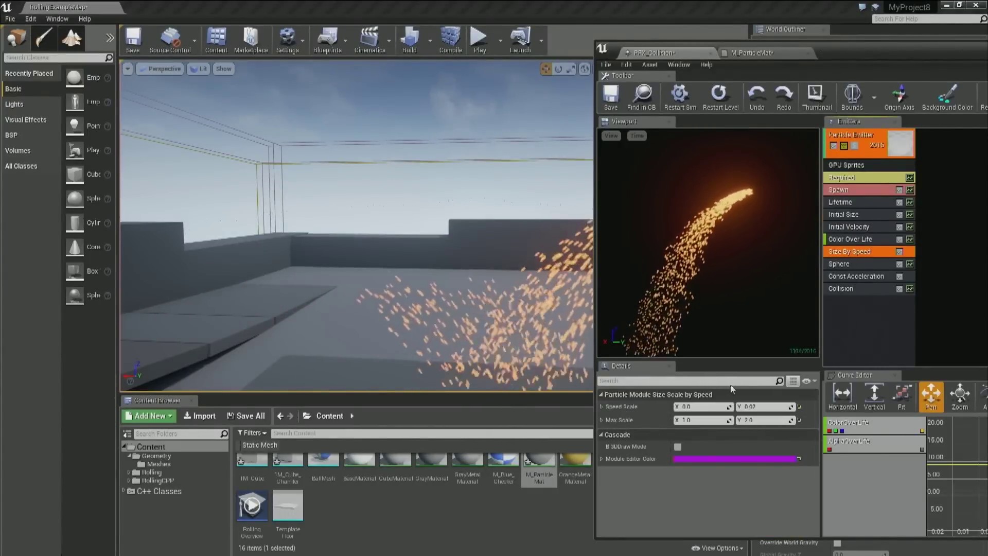
click(763, 421)
text(4)
key(Return)
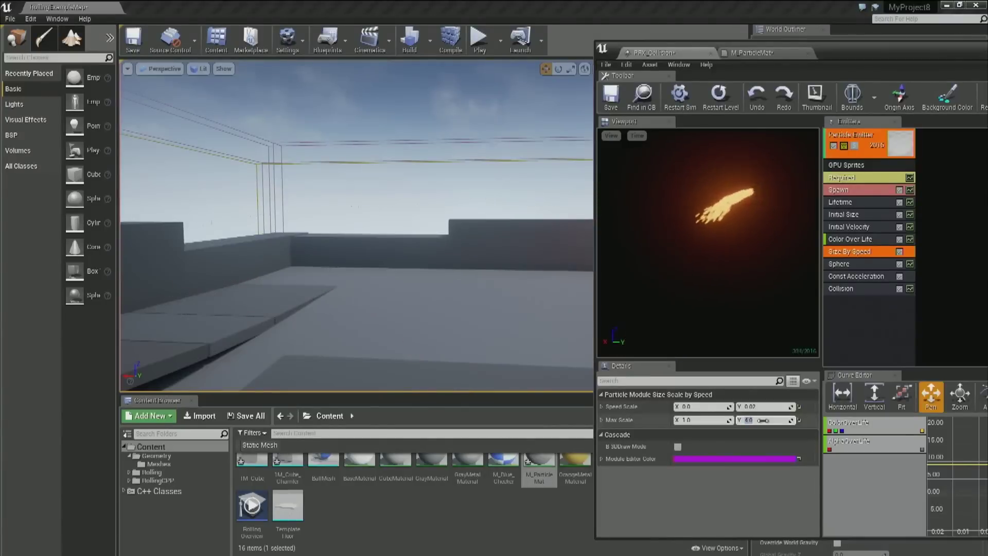
click(776, 407)
text(.05)
key(Return)
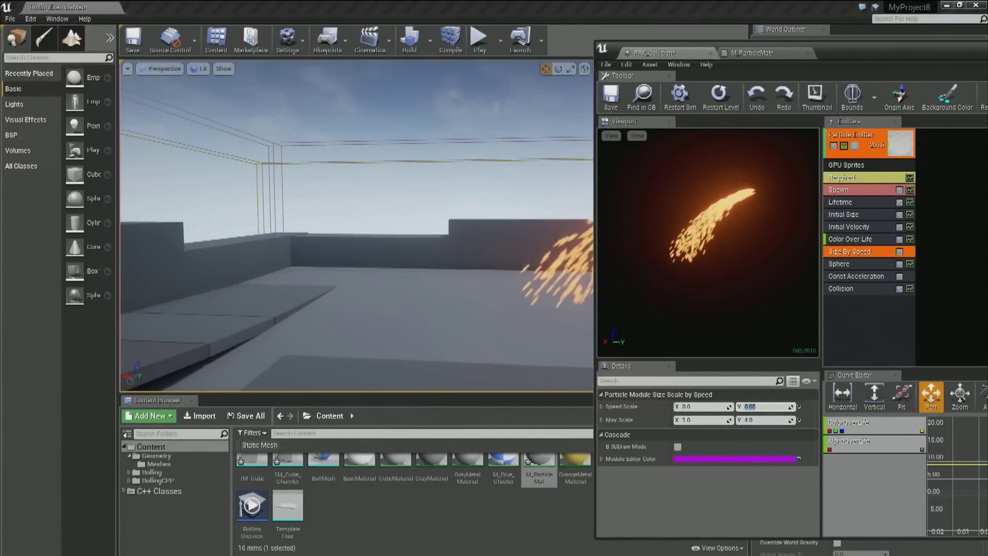
Set the Size By Speed module's Speed Scale Y to 0.1 and Max Scale Y to 8, and check the streaks in the level.
text(.1)
key(Return)
click(771, 420)
text(8)
key(Return)
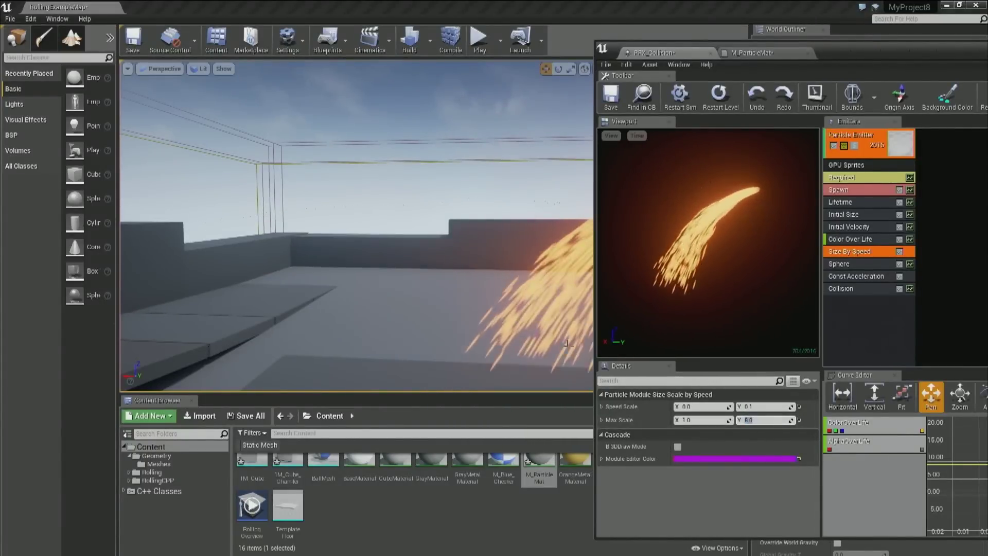
middle_drag(437, 265, 449, 303)
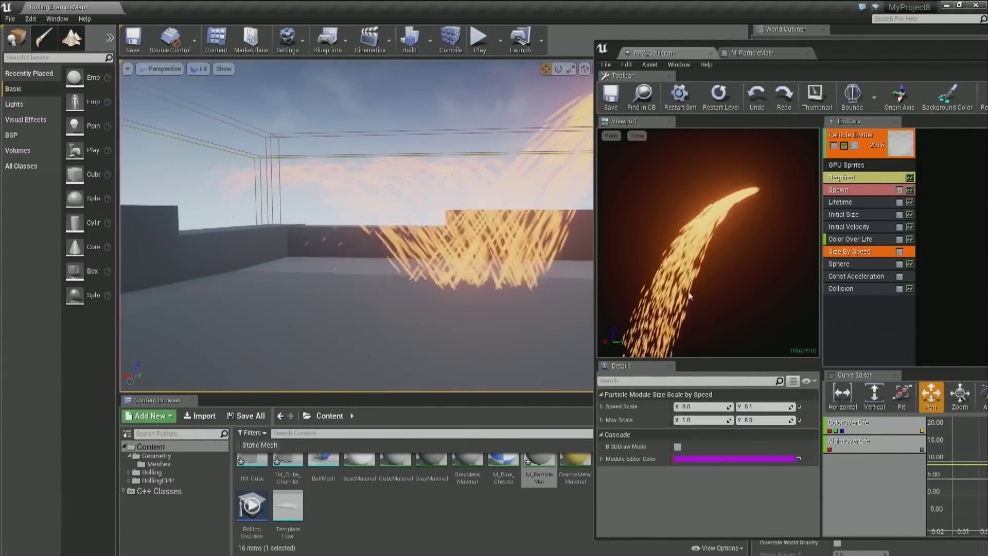
Set the Collision module's Resilience constant to 0.3 and check the bounce in the level.
click(835, 288)
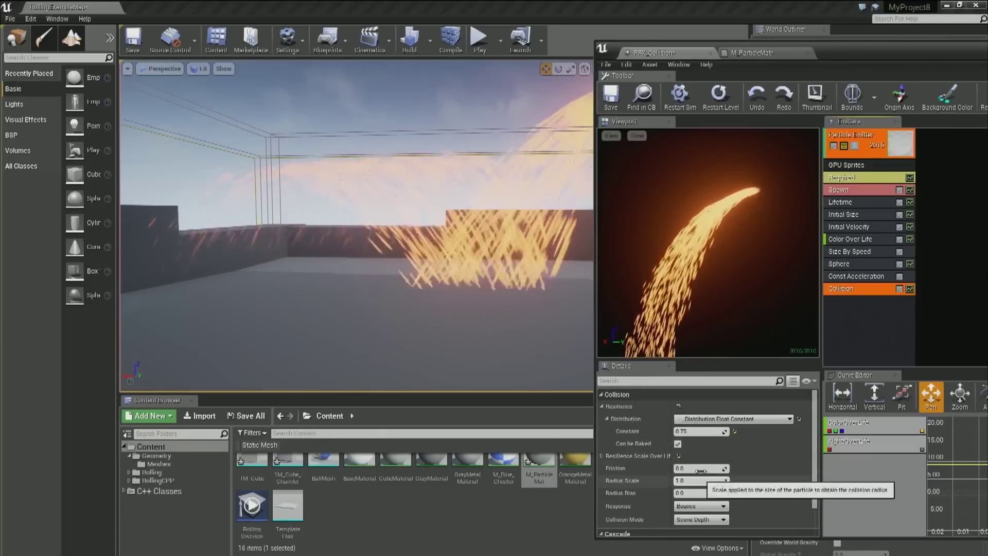
text(0.3)
key(Return)
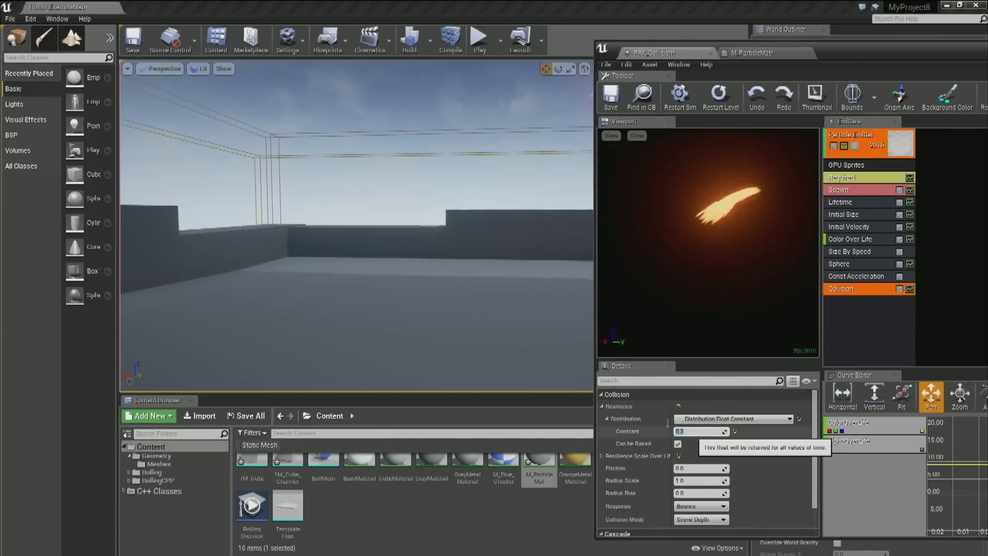
middle_drag(421, 256, 421, 257)
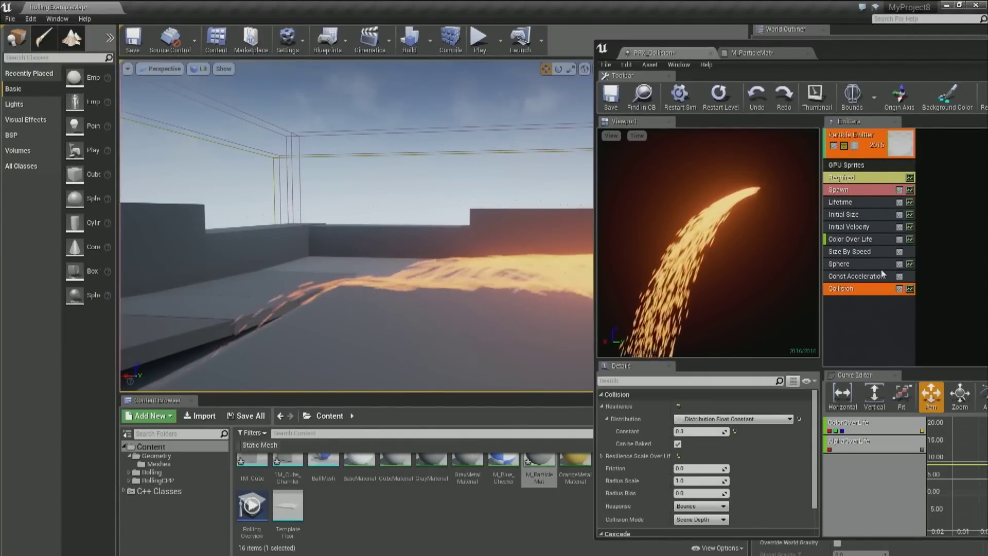
Set the Size By Speed module's Max Scale Y to 10 and both Speed Scale X and Y to 1.
click(868, 218)
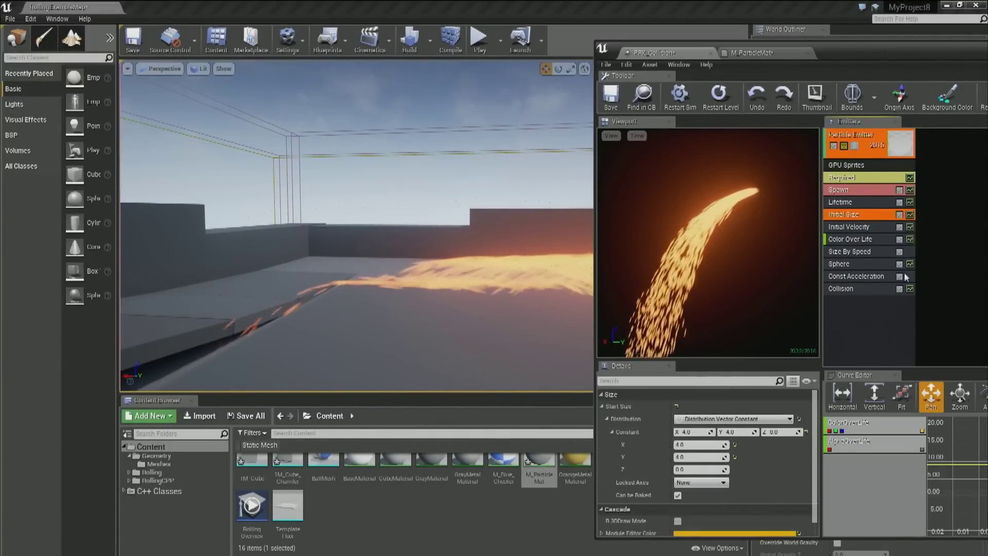
click(869, 256)
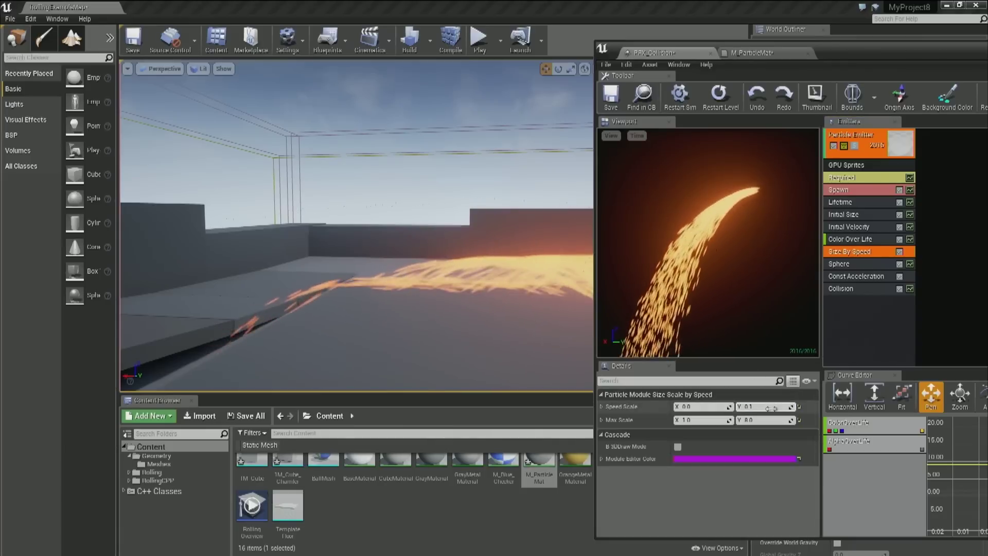
key(Return)
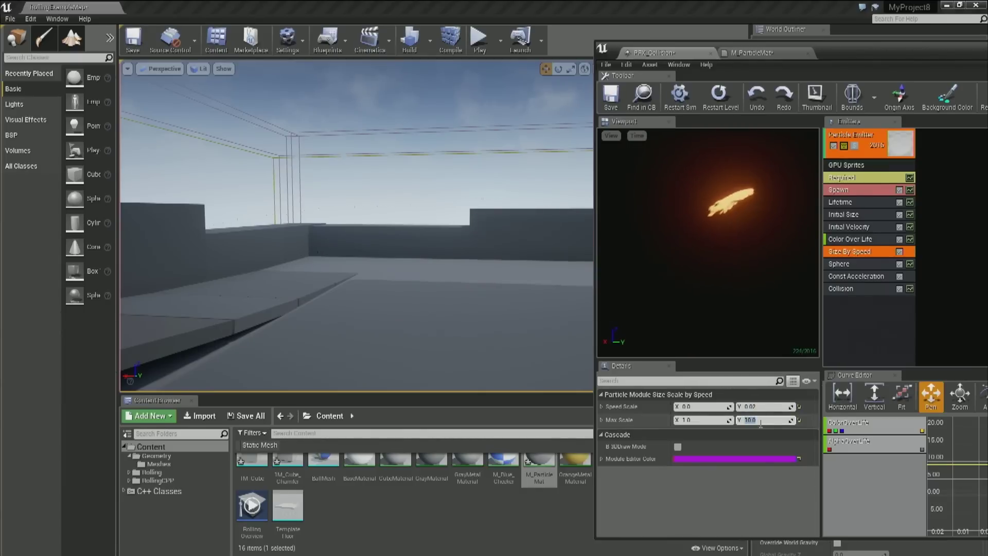
mouse_move(506, 321)
mouse_down()
mouse_move(515, 315)
mouse_move(507, 321)
mouse_up()
click(767, 408)
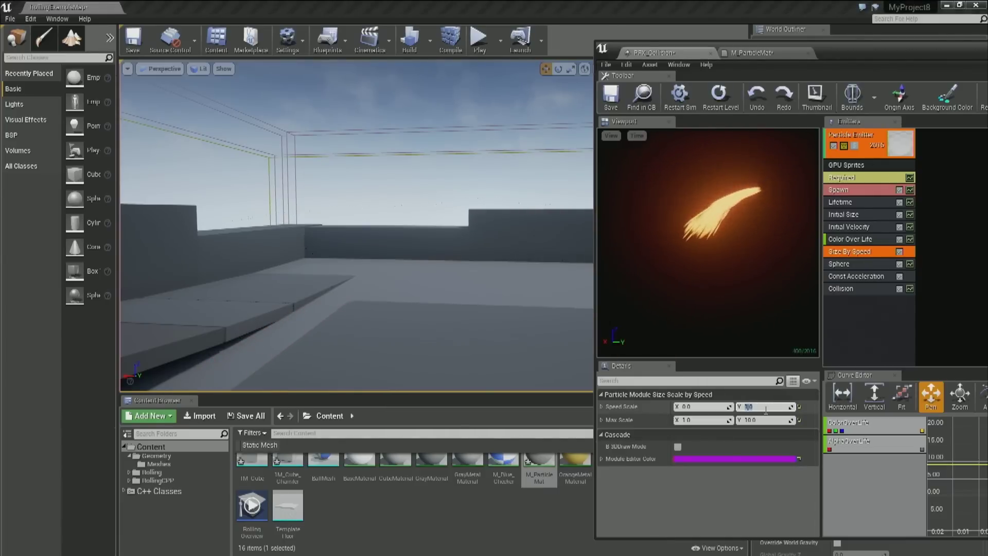
mouse_move(376, 278)
right_down()
mouse_move(385, 277)
mouse_move(369, 278)
right_up()
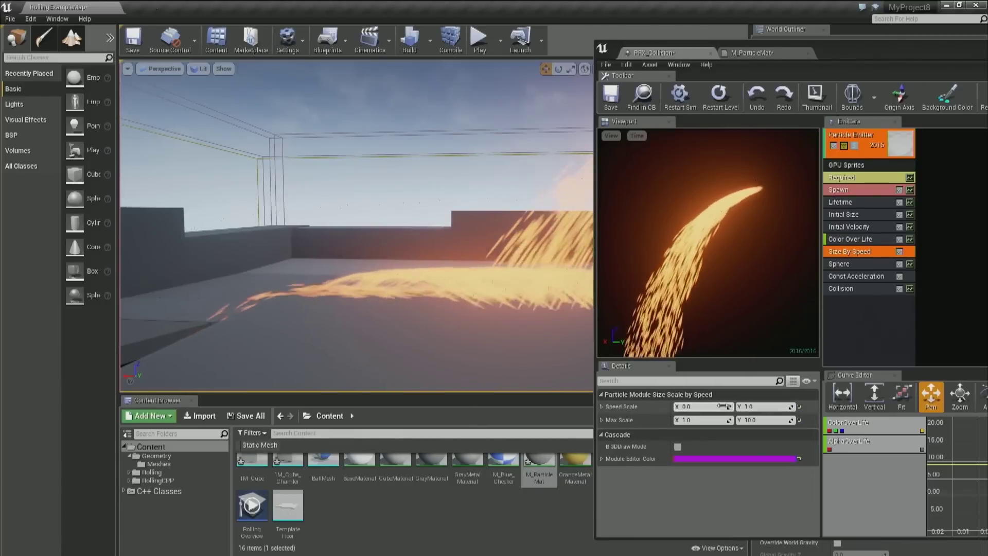
click(699, 407)
text(1)
key(Return)
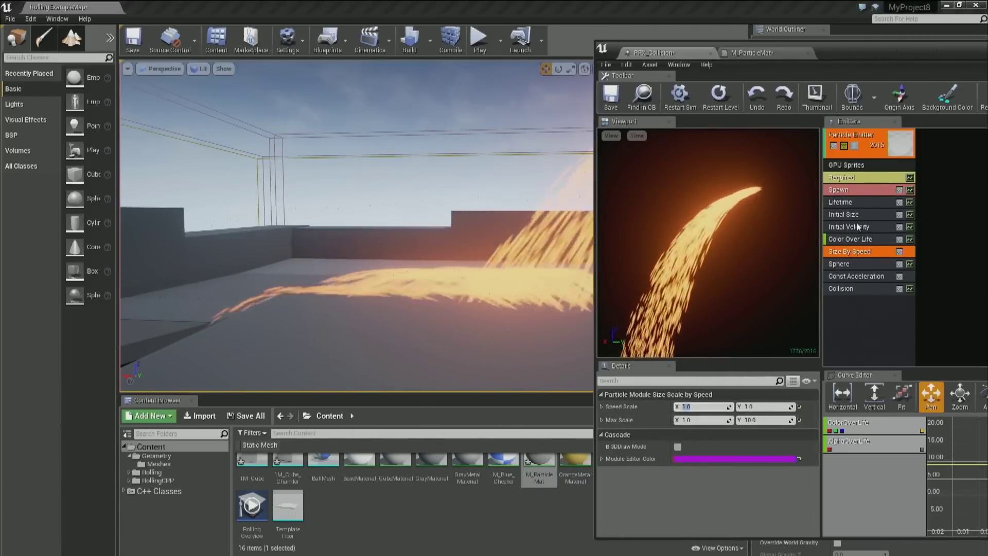
Set the Collision module's Resilience constant to 0 and check how the sparks slide along the floor in the level.
click(848, 290)
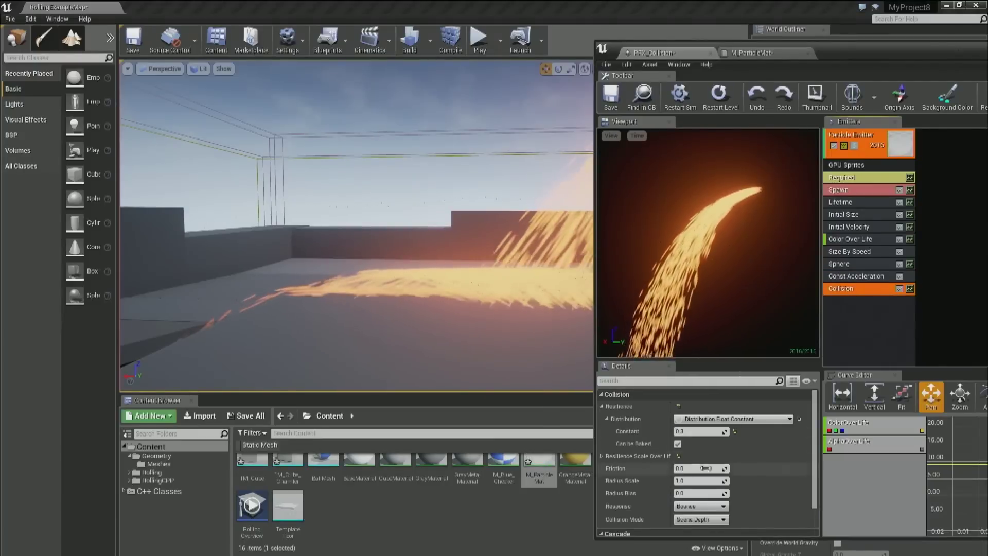
click(703, 432)
text(0)
key(Return)
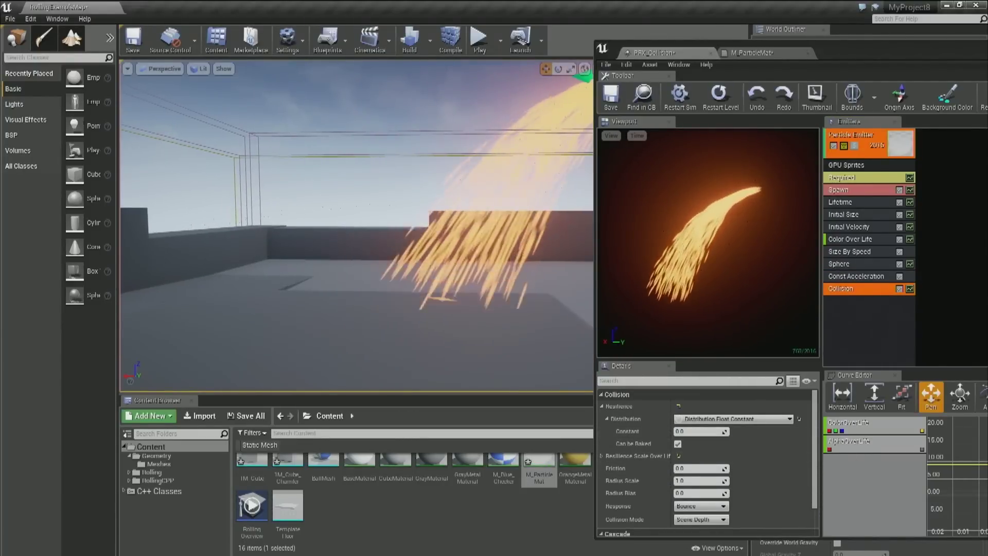
right_drag(413, 287, 443, 285)
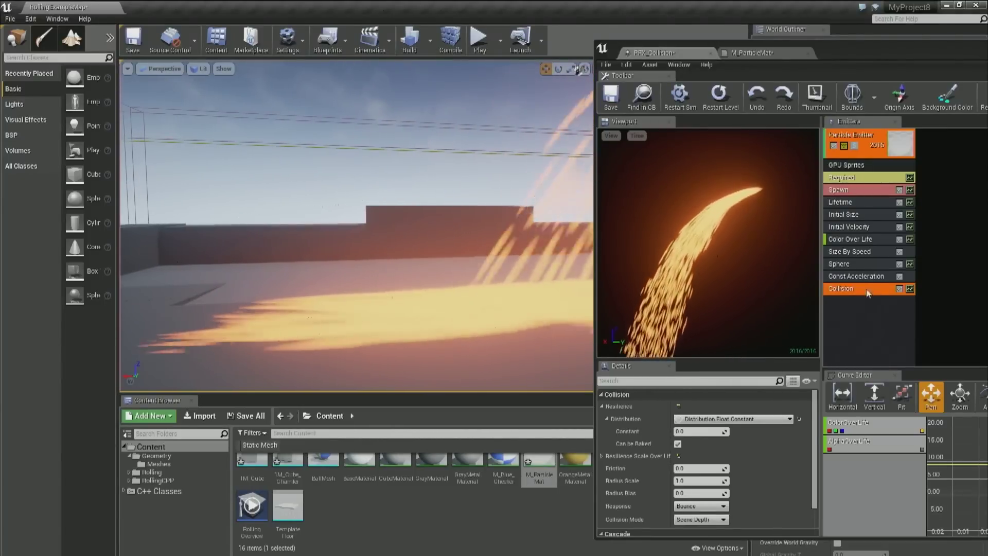
Move the Size By Speed module to the end of the emitter's stack, below Collision.
click(864, 252)
drag(864, 253, 860, 289)
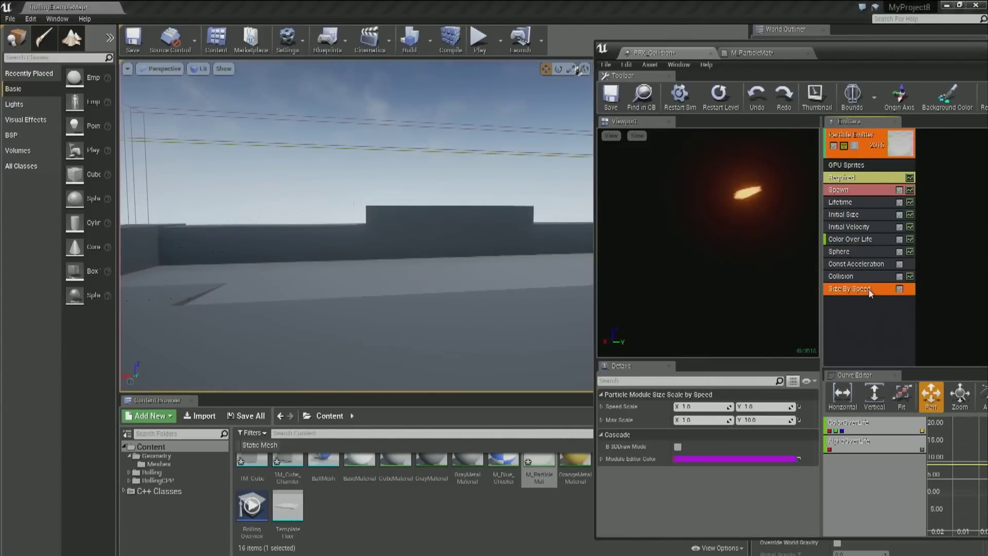
Try adding a Size Scale module to the end of the spark emitter's stack.
click(860, 324)
right_click(861, 325)
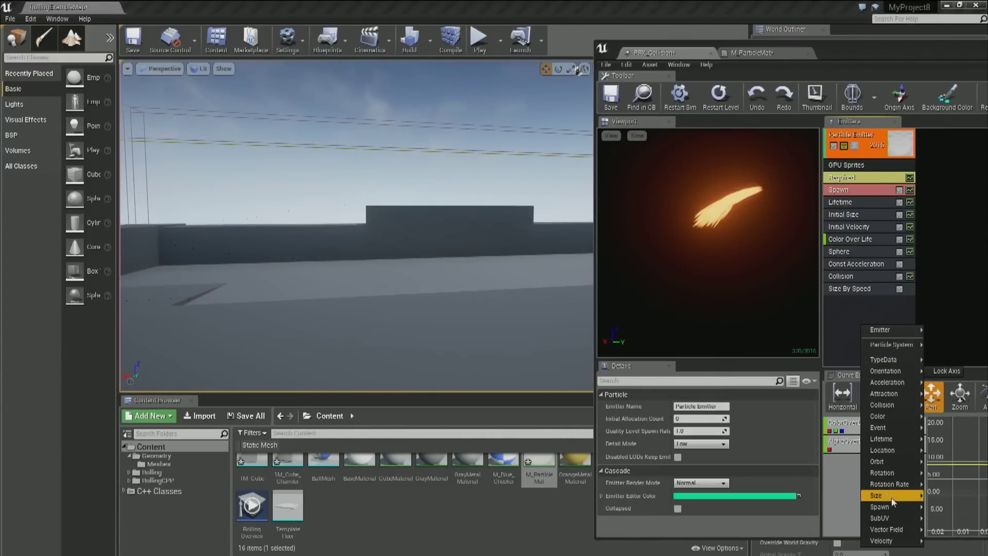
mouse_move(892, 502)
click(938, 531)
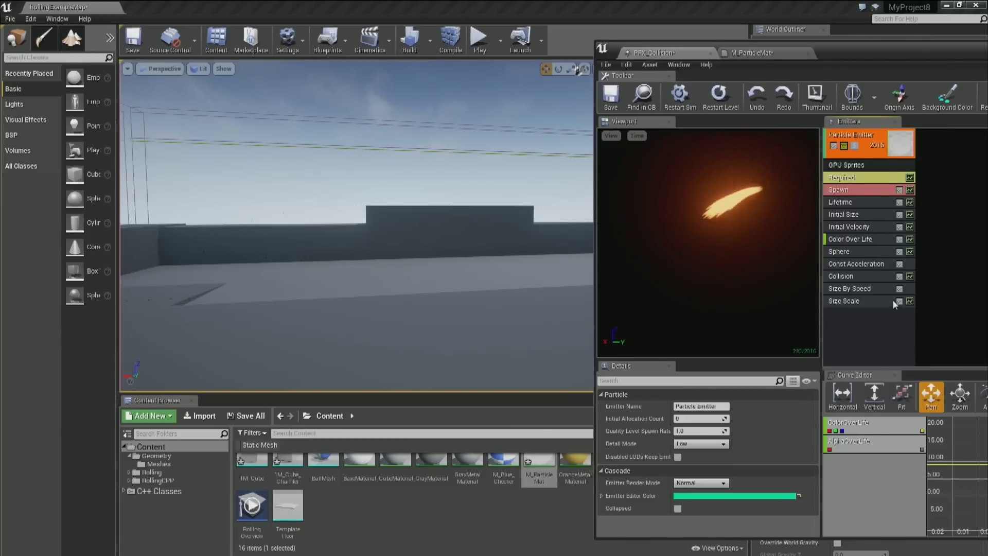
Delete the Size By Speed and Size Scale modules, and add a fresh Size By Speed module below Collision.
click(896, 300)
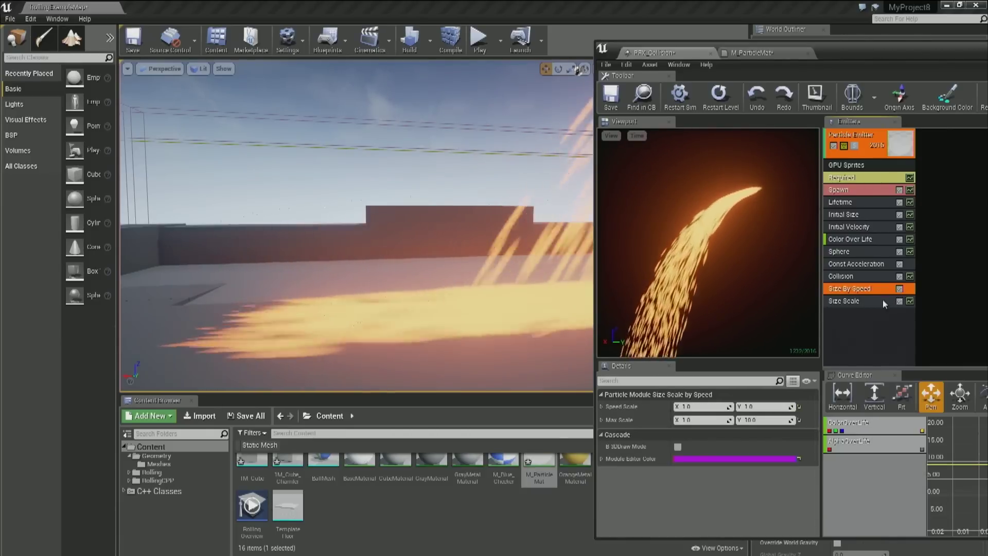
key(Delete)
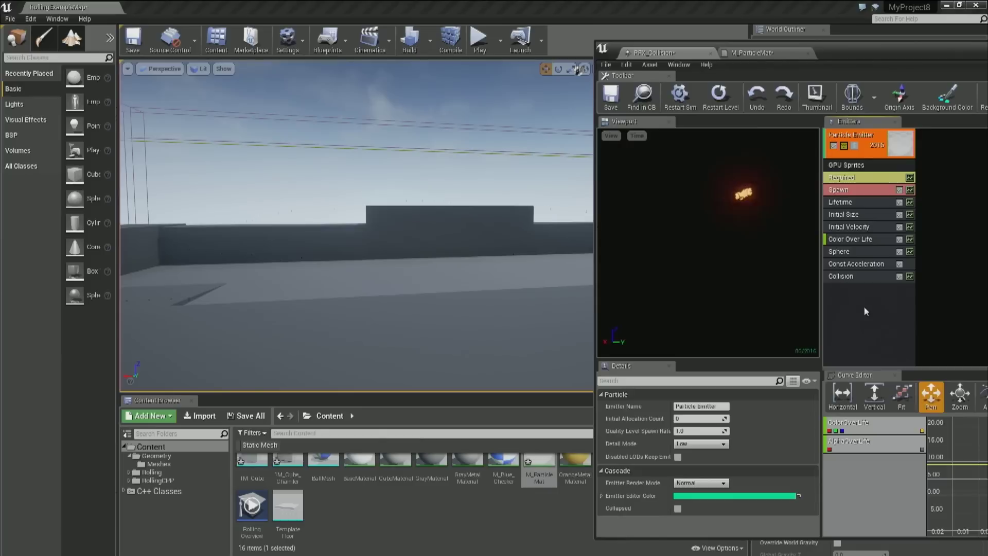
right_click(867, 312)
mouse_move(901, 484)
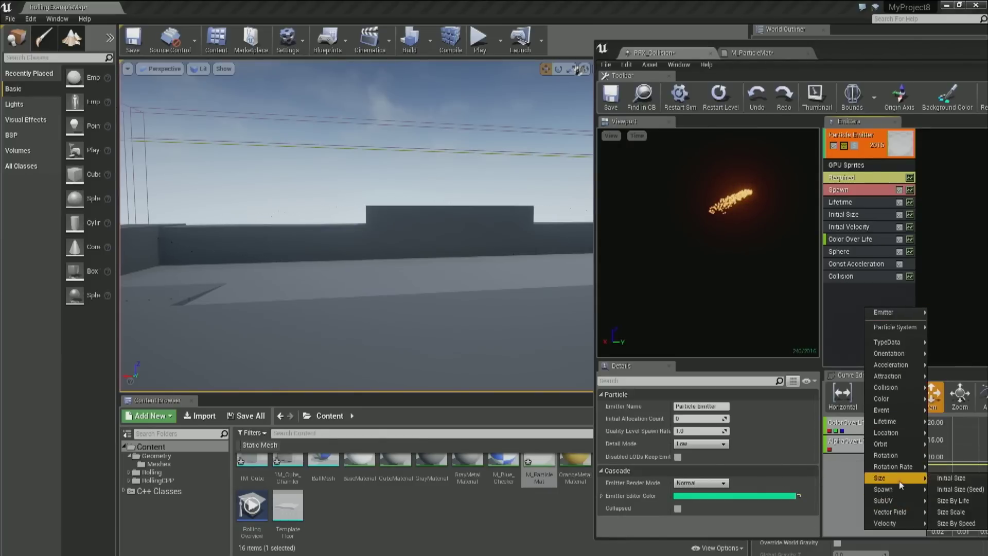
click(956, 521)
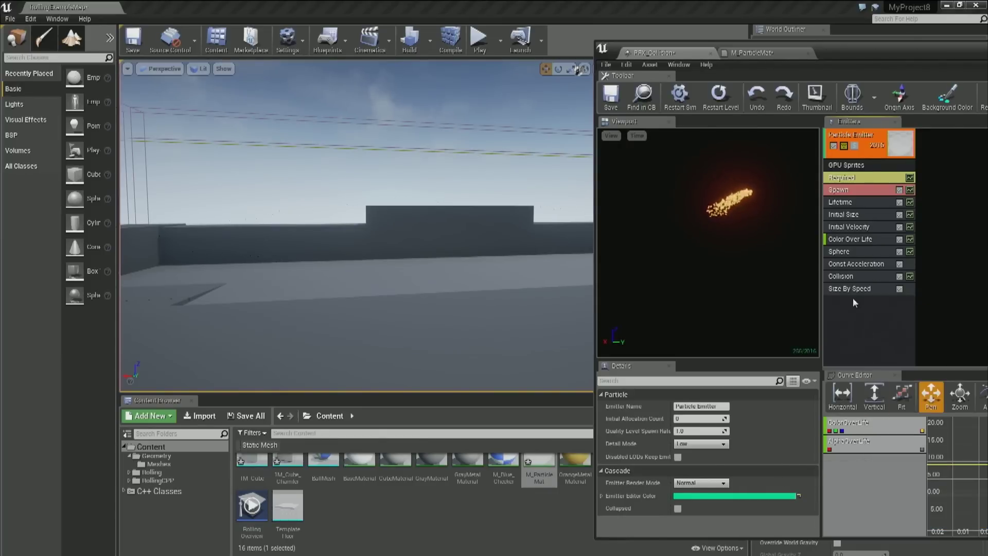
Set the new Size By Speed module's Speed Scale Y to 1 and Max Scale Y to 5.
click(761, 408)
text(1)
key(Return)
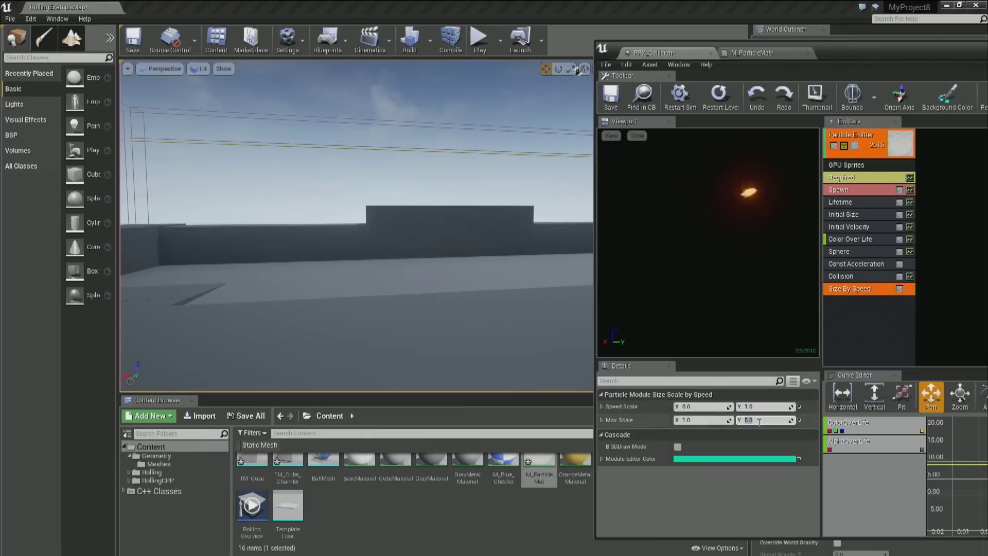
text(5)
key(Return)
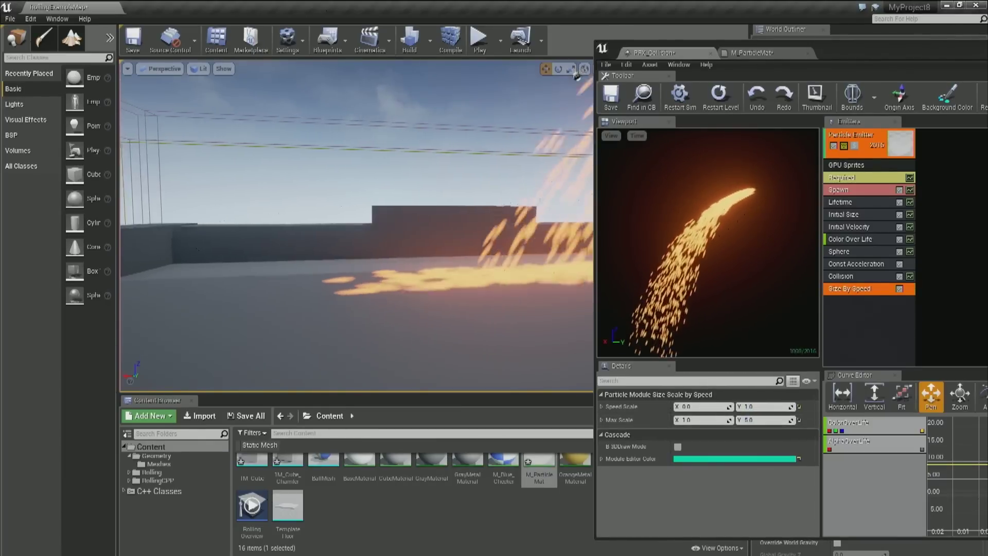
Set Size By Speed's Speed Scale Y to 0.1 and Max Scale Y to 10, and check the streaks on the level floor.
click(761, 407)
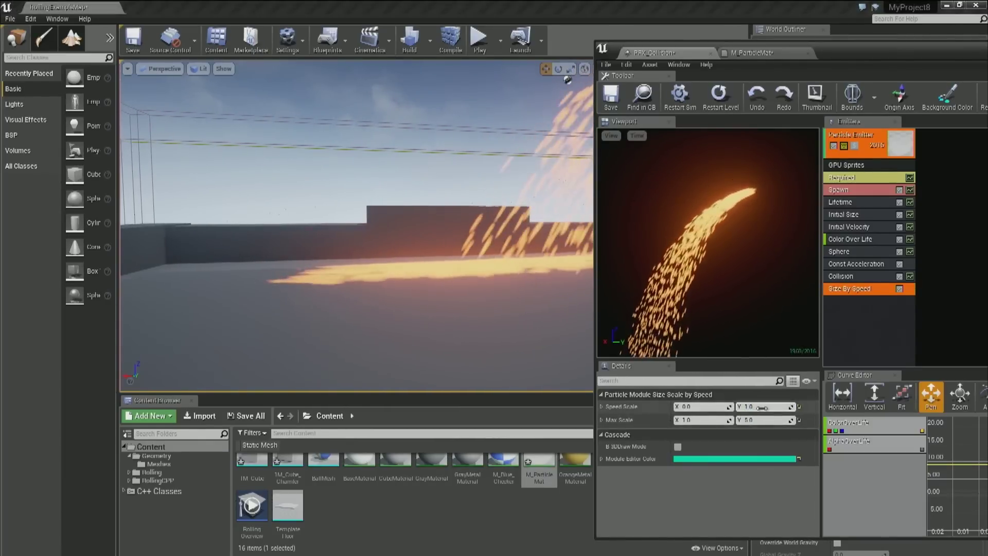
text(0)
key(Return)
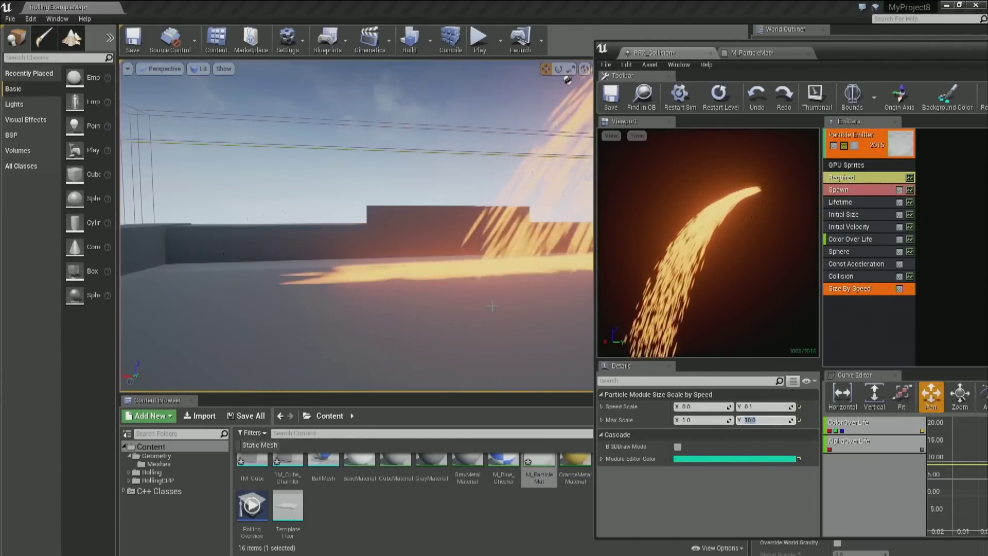
mouse_move(361, 231)
right_down()
mouse_move(360, 253)
mouse_move(402, 324)
right_up()
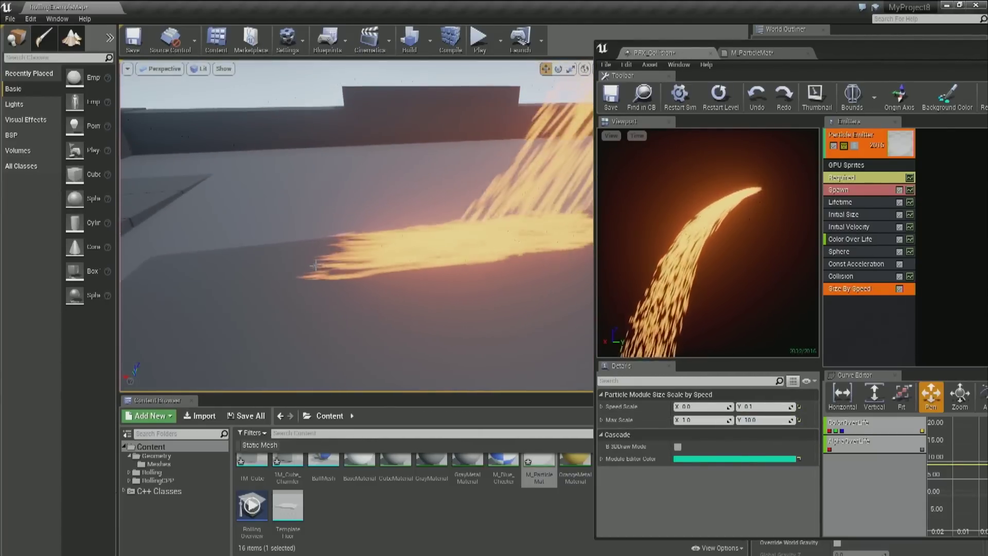
right_drag(331, 290, 309, 278)
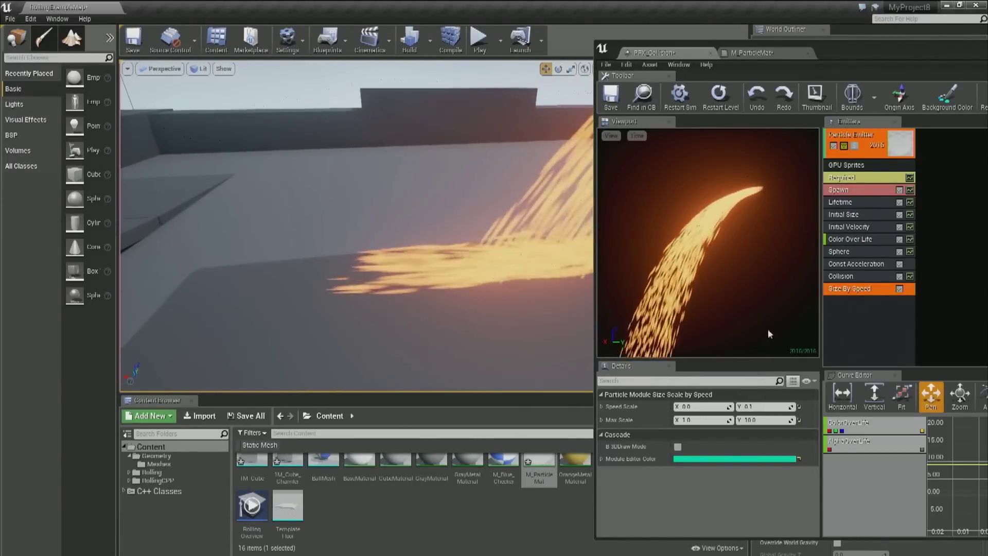
Reduce the Size By Speed module's Speed Scale Y further.
click(771, 408)
text(0)
key(Return)
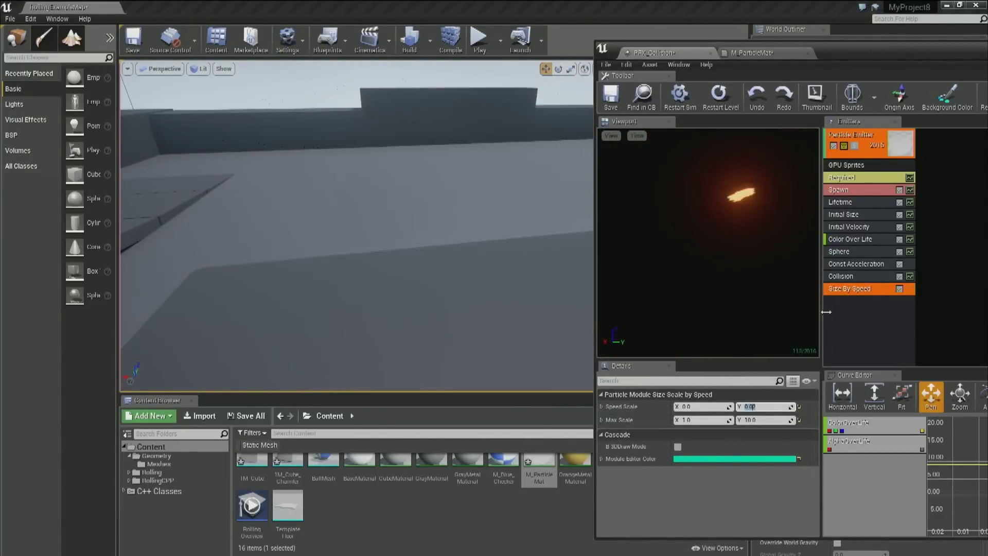
Set the Initial Velocity module's Start Velocity to a Max X of 500 and a Min X of 800.
click(875, 227)
click(711, 444)
text(500)
key(Return)
text(100)
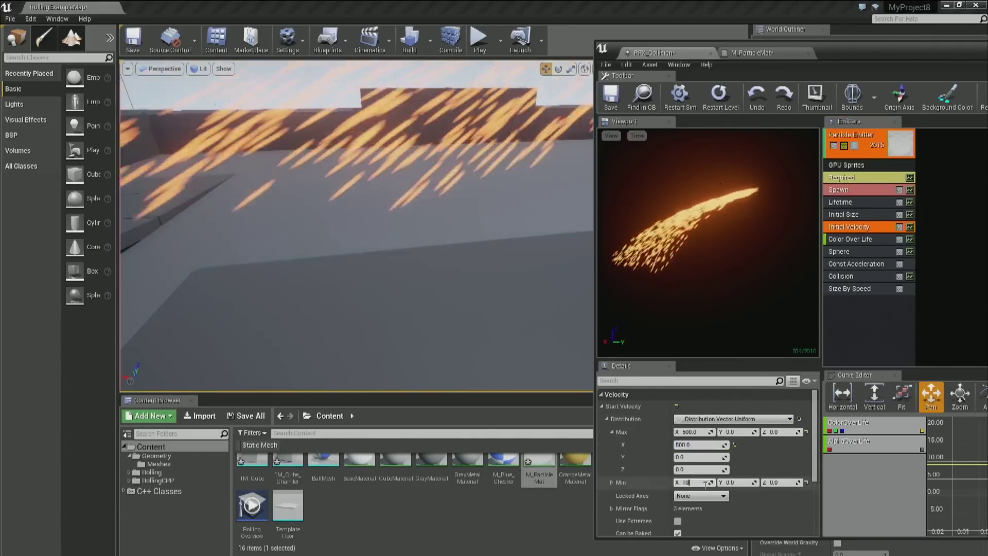
key(Return)
text(800)
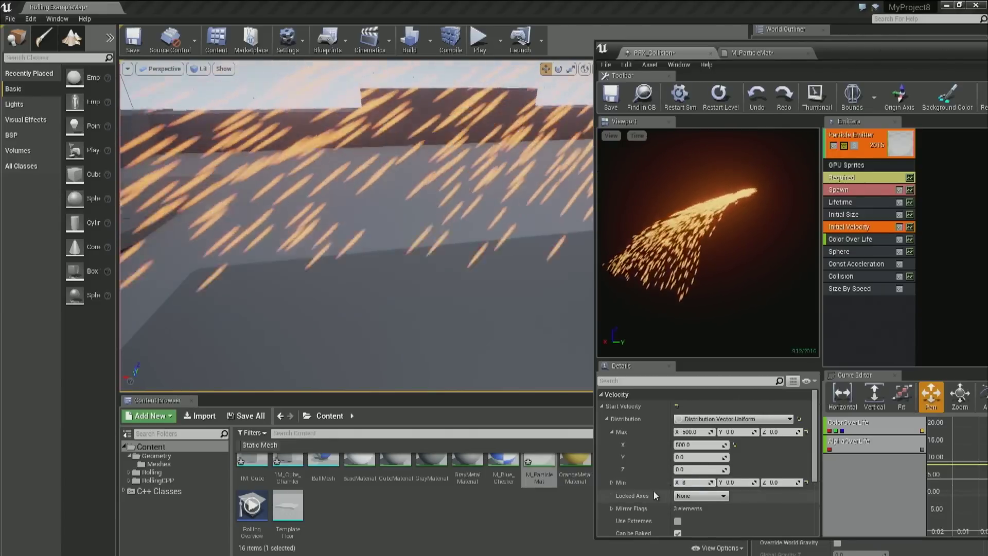
key(Return)
Move the spark emitter in the level down beside the dark block so its stream hits the block's side.
right_drag(360, 227, 340, 232)
click(335, 206)
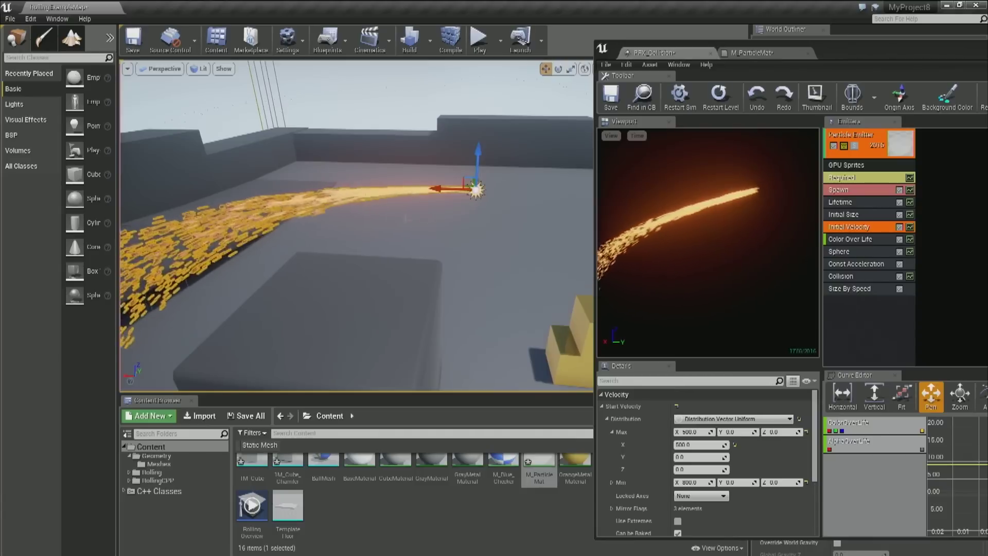
drag(469, 188, 525, 250)
drag(553, 316, 535, 312)
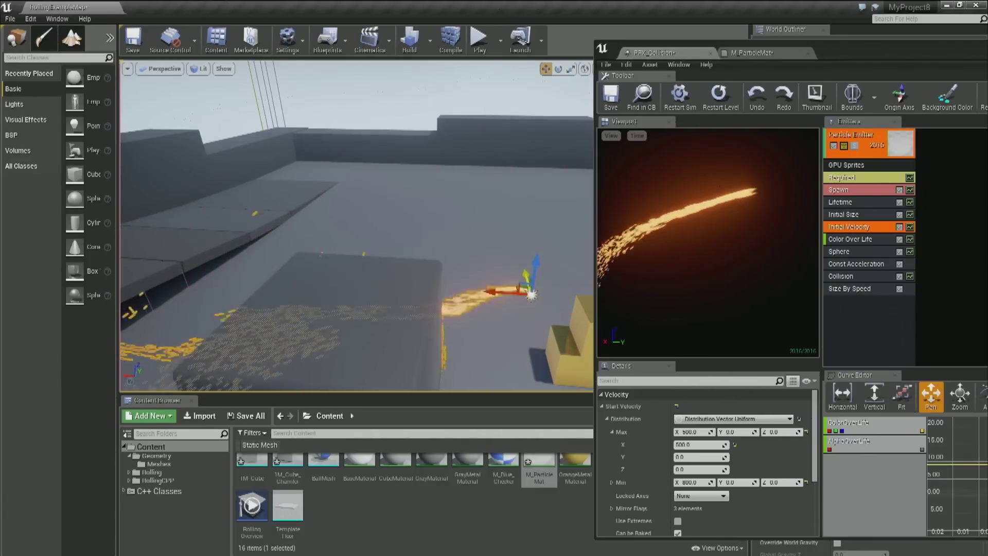
Examine from several angles how the spark stream collides with the dark block and the floor.
right_drag(479, 128, 456, 223)
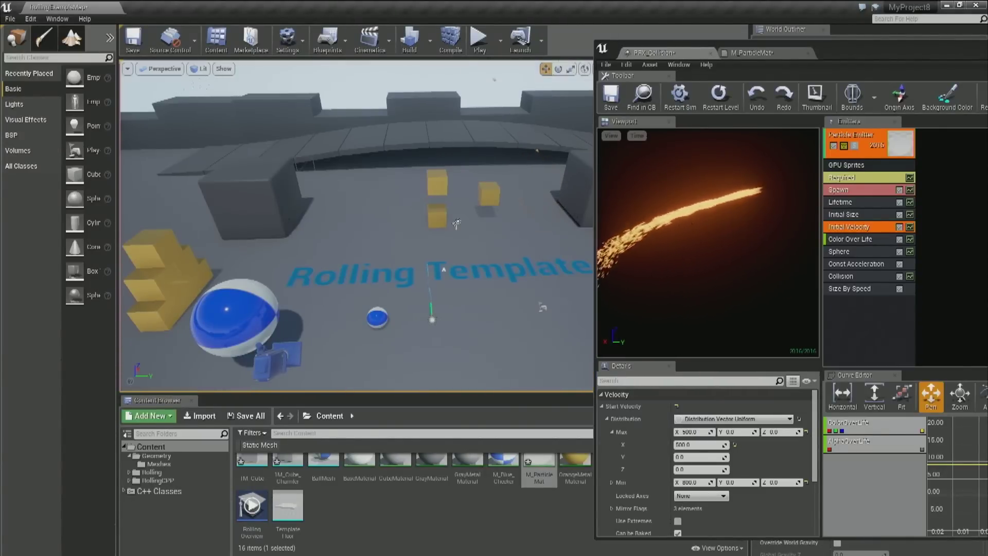
key(f)
right_drag(158, 311, 482, 287)
right_drag(420, 176, 420, 216)
right_drag(460, 278, 450, 301)
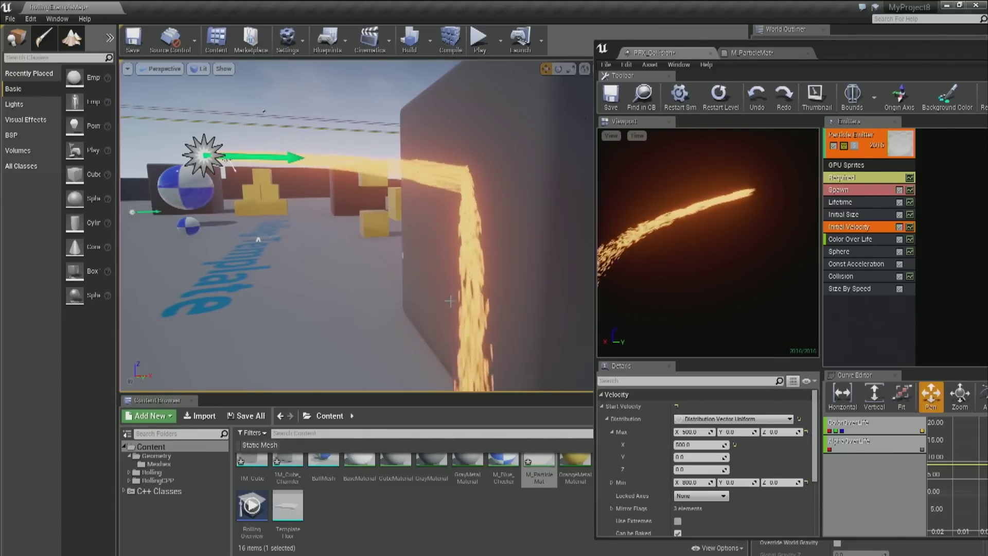
right_drag(229, 160, 427, 285)
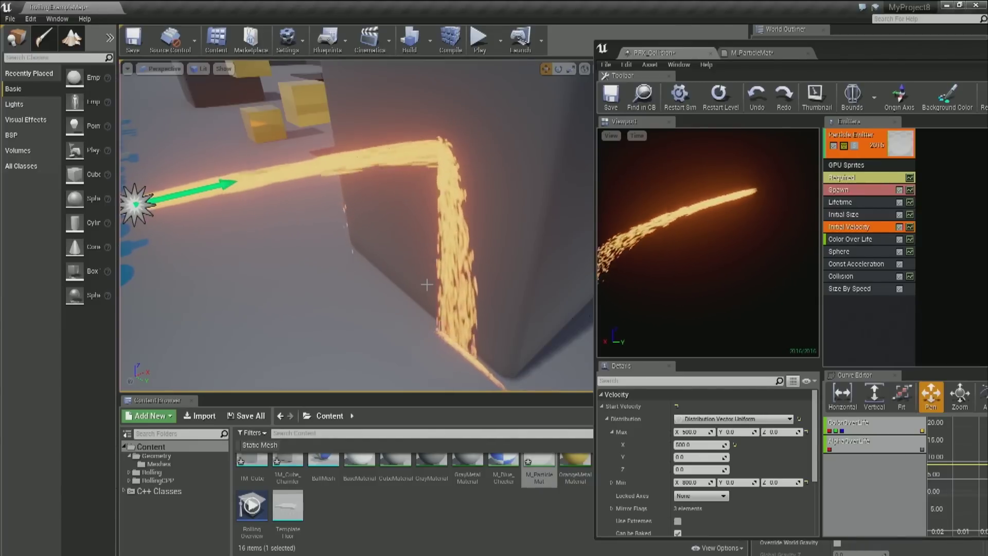
Disable the GPU spark emitter and add a new particle sprite emitter beside it.
click(834, 146)
click(981, 150)
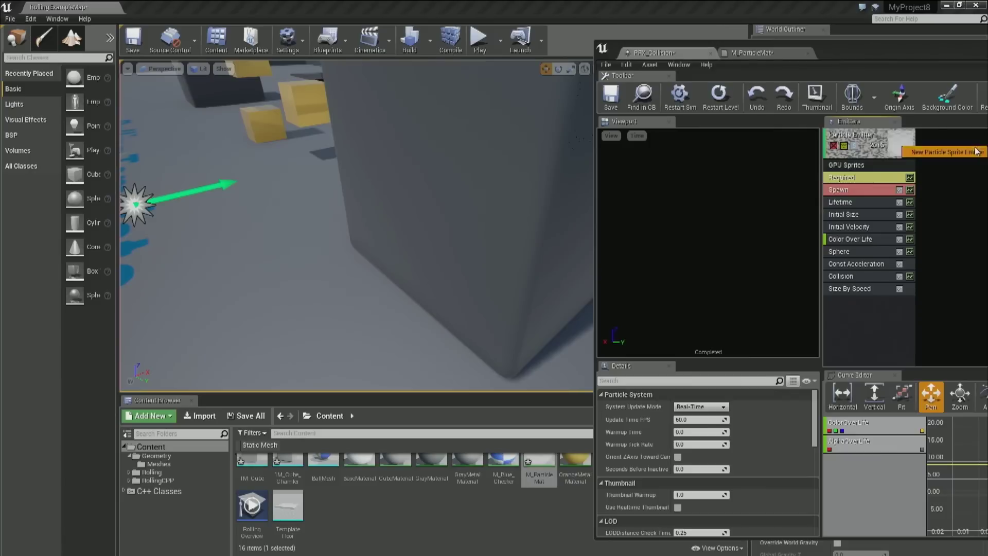
click(976, 151)
Add a Collision module to the new sprite emitter and show the emitter's Required settings.
right_click(947, 282)
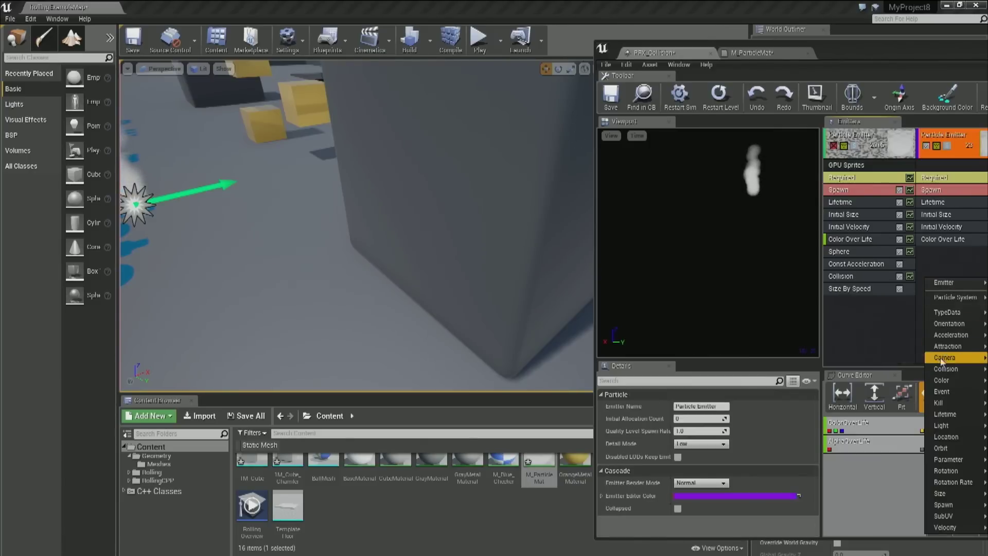
mouse_move(952, 372)
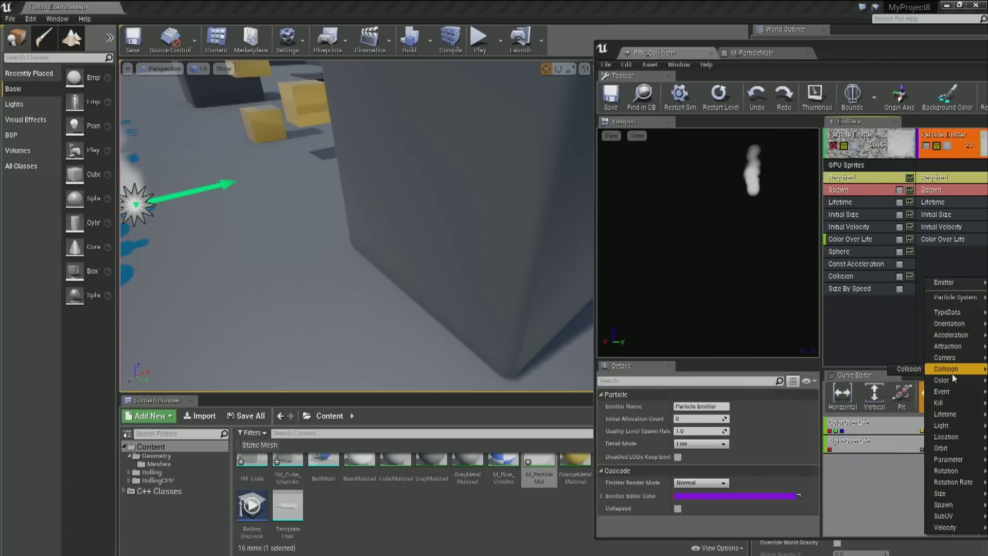
click(909, 369)
click(923, 177)
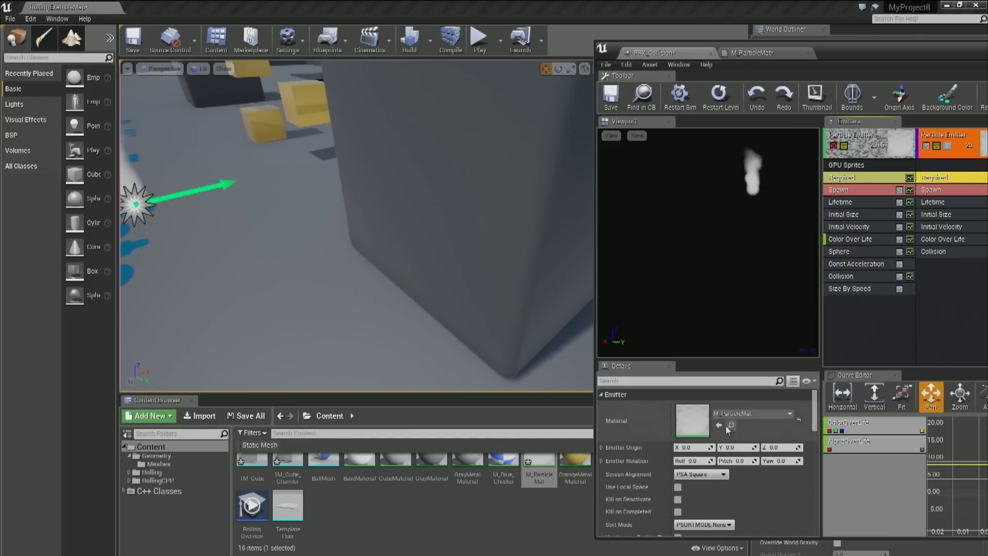
Add an Event Generator module to the new sprite emitter.
drag(870, 53, 789, 51)
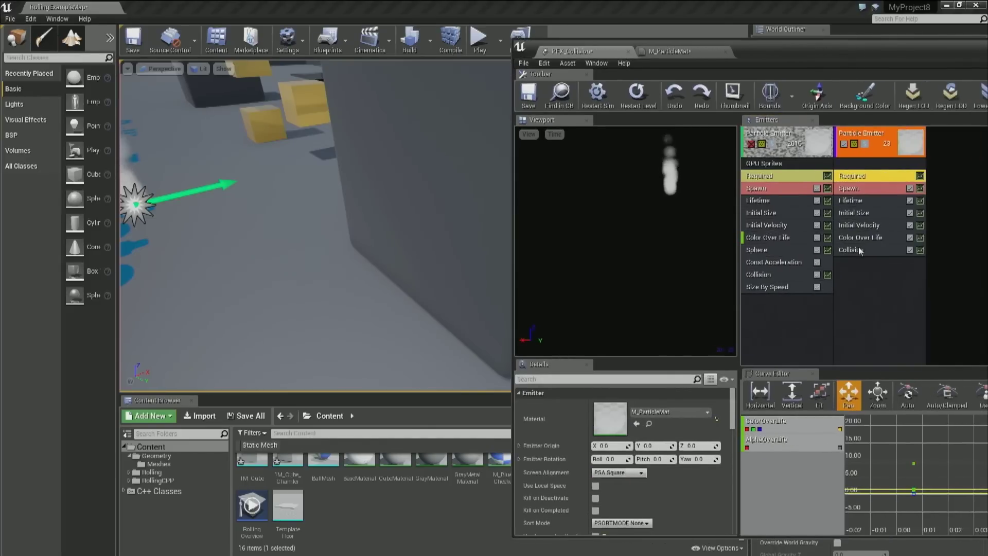
right_click(867, 272)
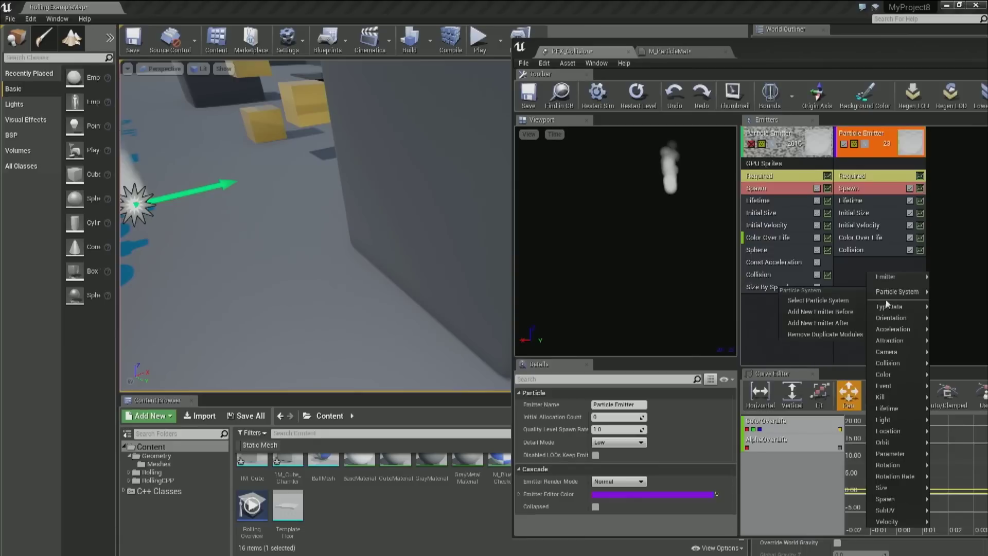
mouse_move(885, 386)
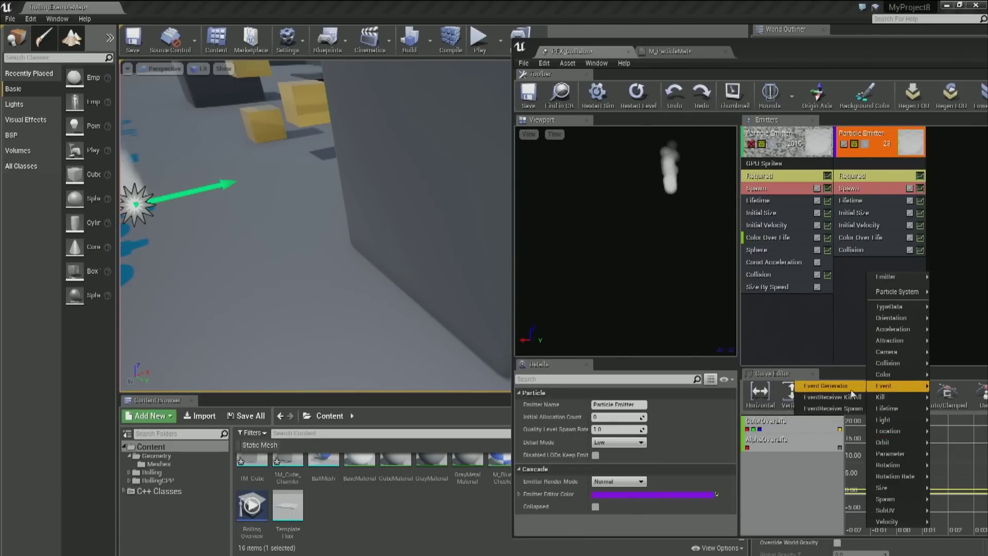
click(831, 386)
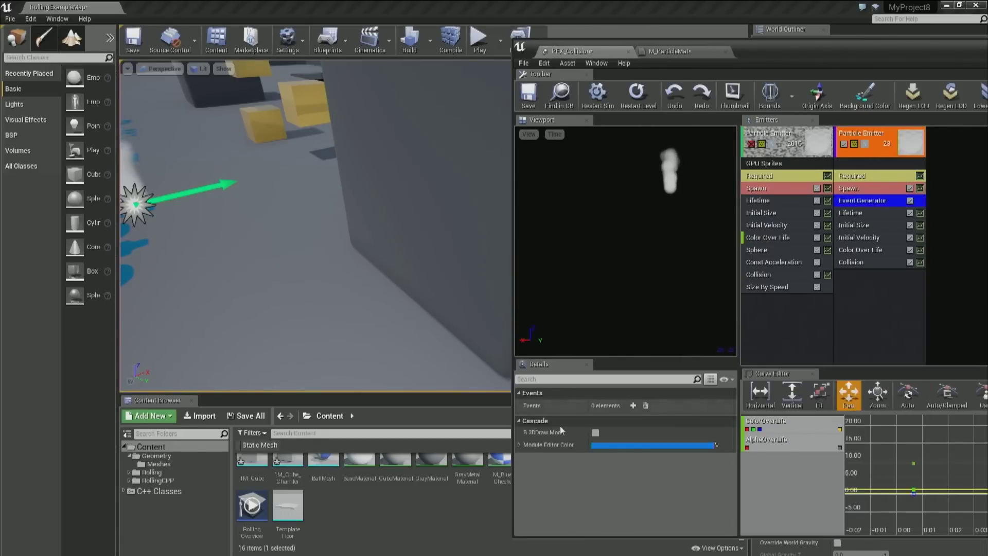
Add an event to the Event Generator with type Collision and the custom name "This".
click(633, 407)
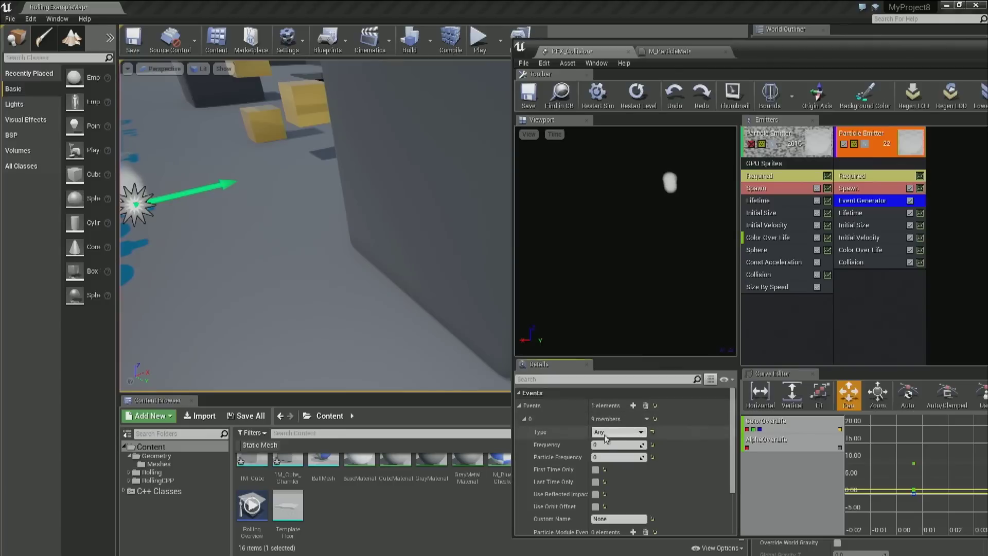
click(618, 432)
click(610, 462)
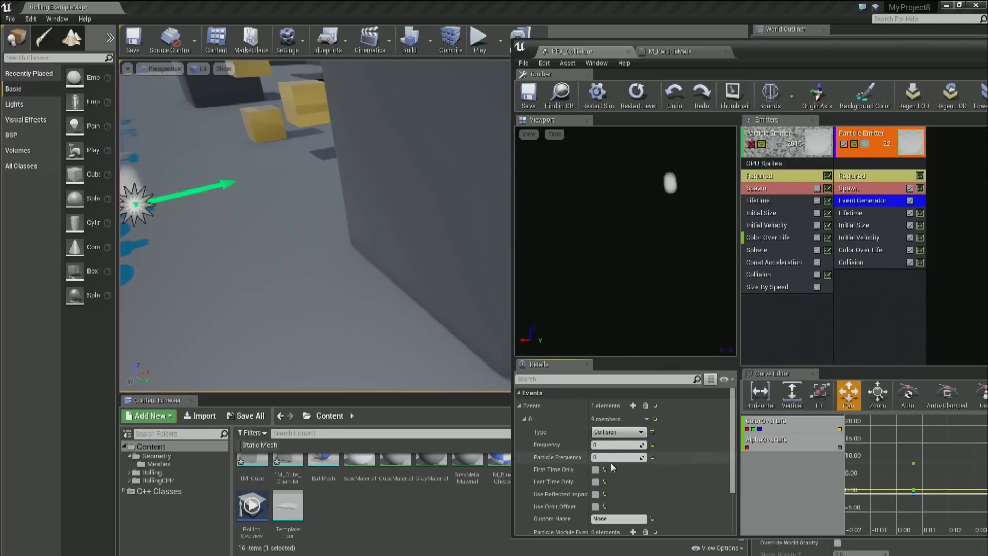
scroll(603, 445, down, 2)
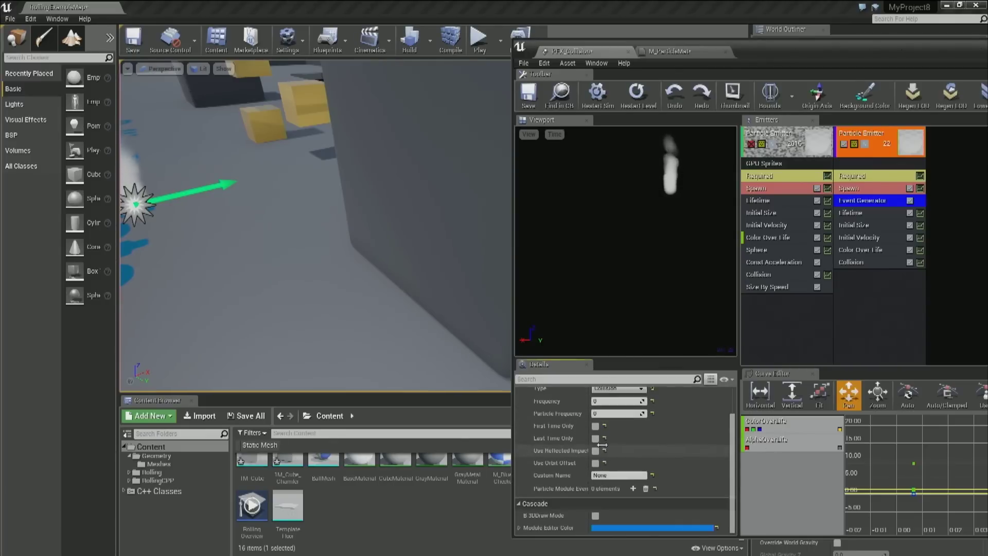
click(618, 474)
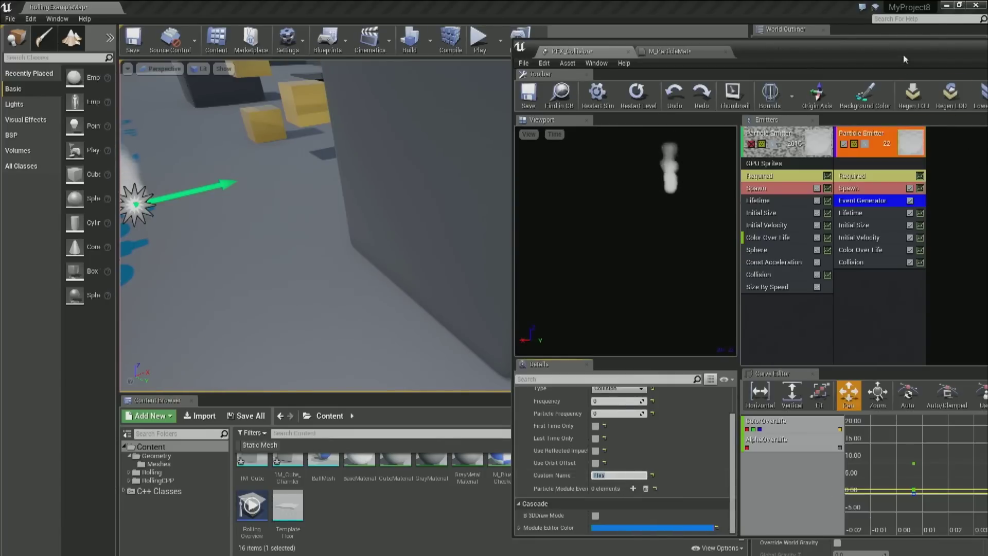
Add an Acceleration module to the new sprite emitter, below Collision.
drag(906, 57, 794, 55)
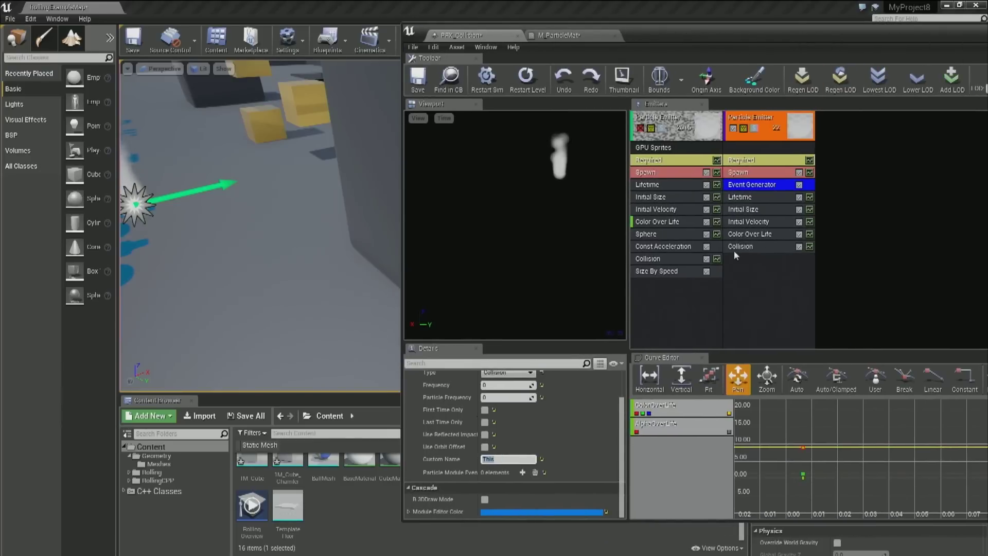
right_click(785, 267)
mouse_move(833, 330)
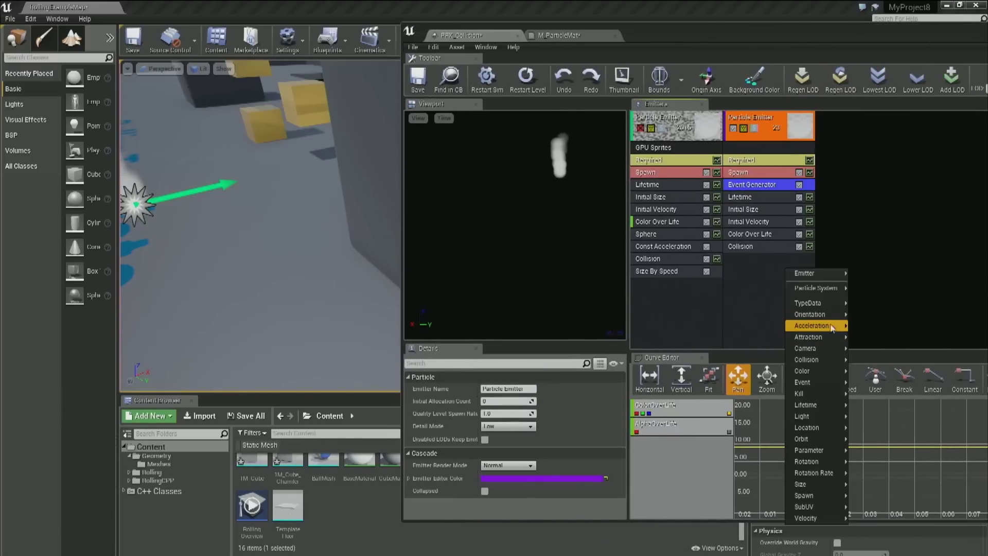
click(870, 325)
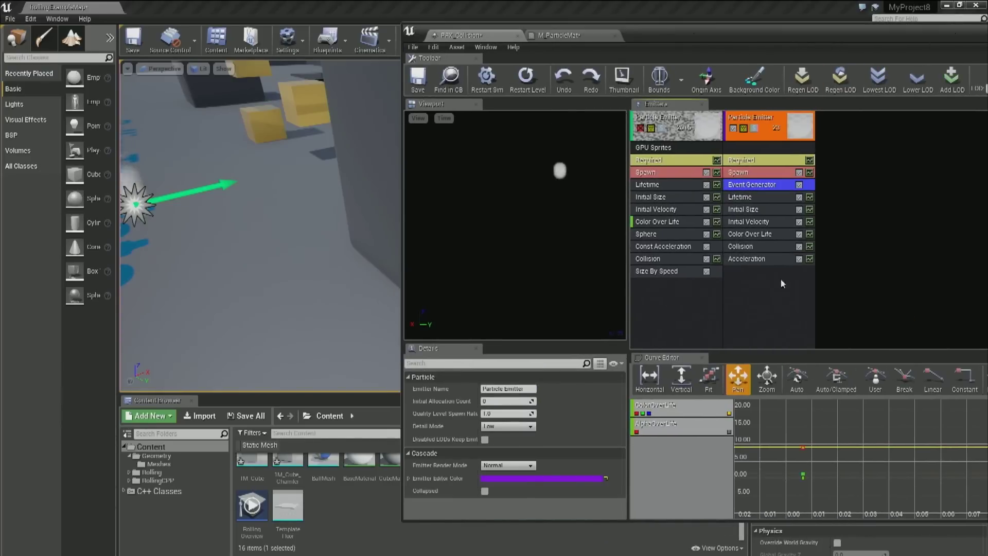
Disable the second emitter's Initial Velocity module and make its Acceleration a Distribution Vector Constant with a negative Z value.
click(799, 222)
click(546, 401)
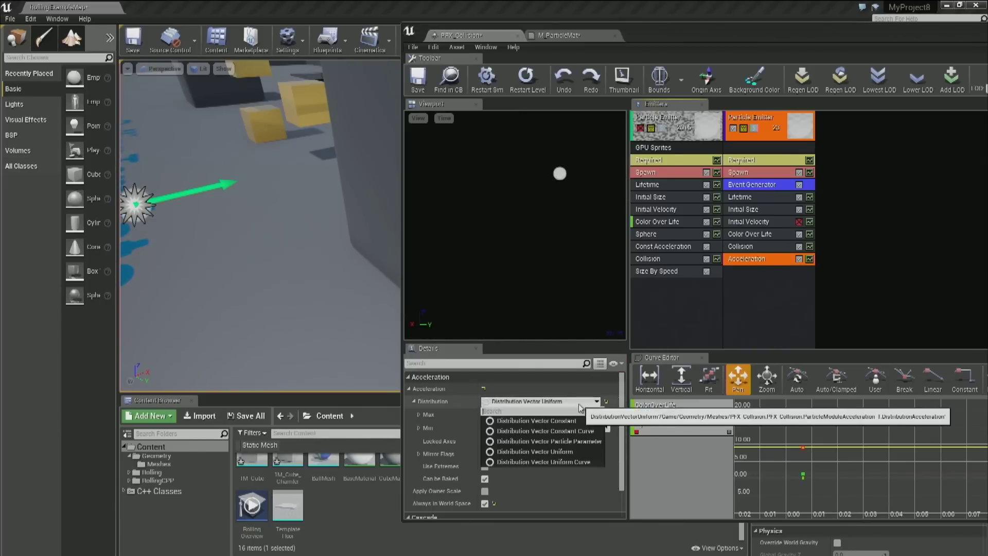
click(556, 423)
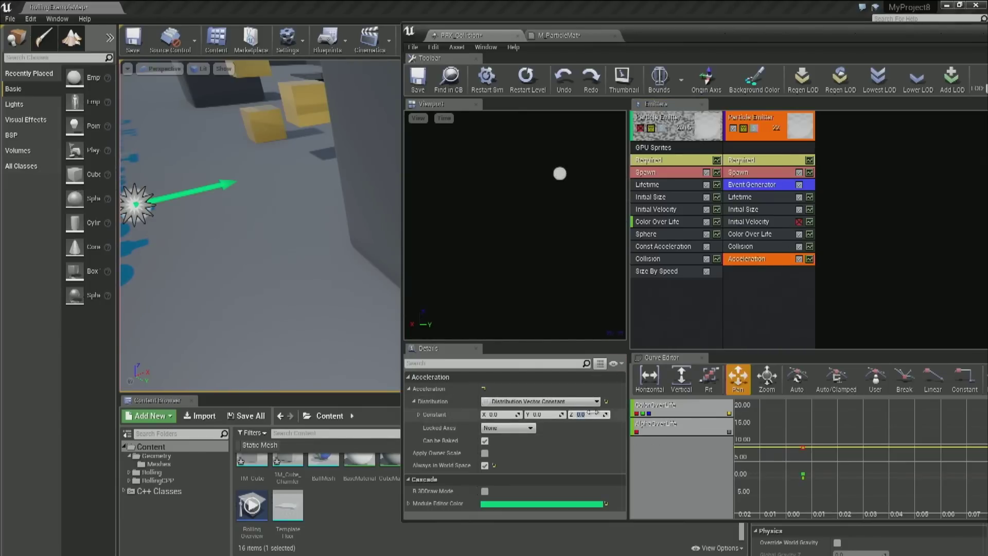
key(Return)
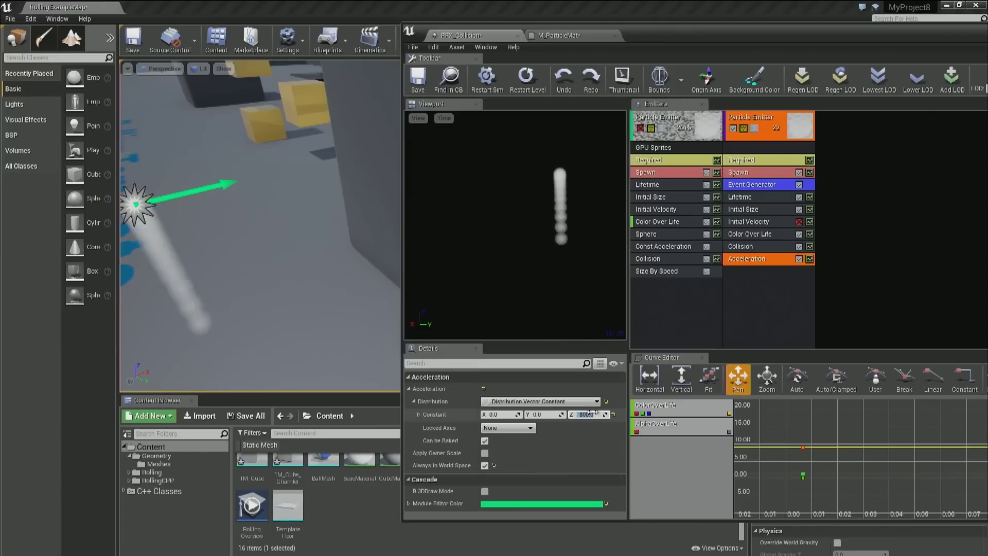
Check the second emitter's Collision settings against its falling particles in the level and lower its constant Spawn rate.
click(784, 248)
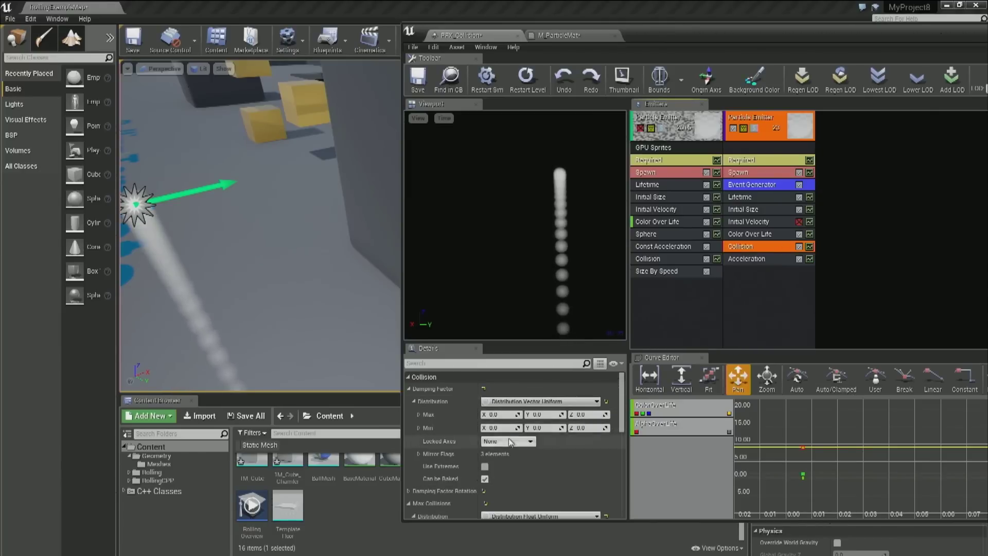
scroll(513, 453, down, 3)
right_drag(289, 231, 211, 195)
right_drag(330, 222, 304, 221)
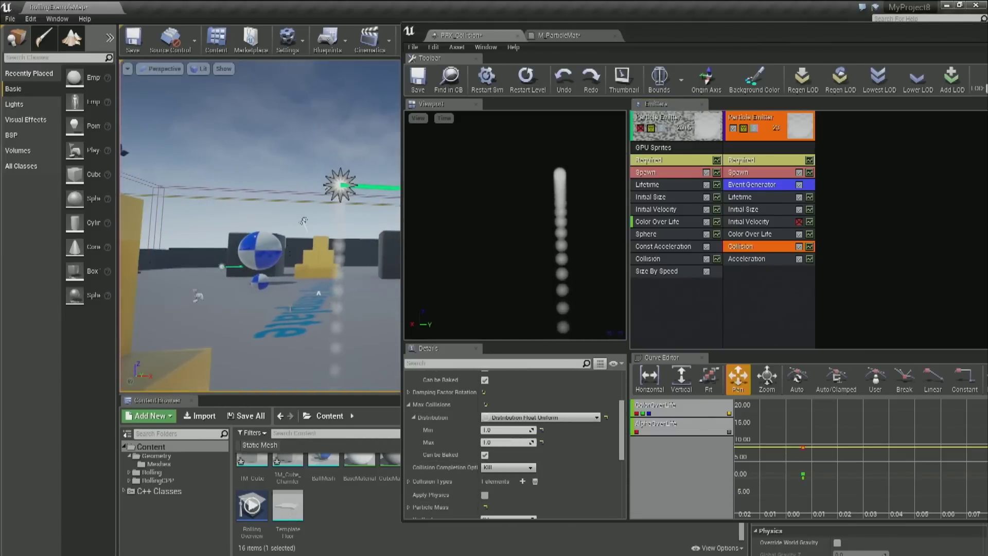
click(340, 185)
right_drag(341, 185, 298, 275)
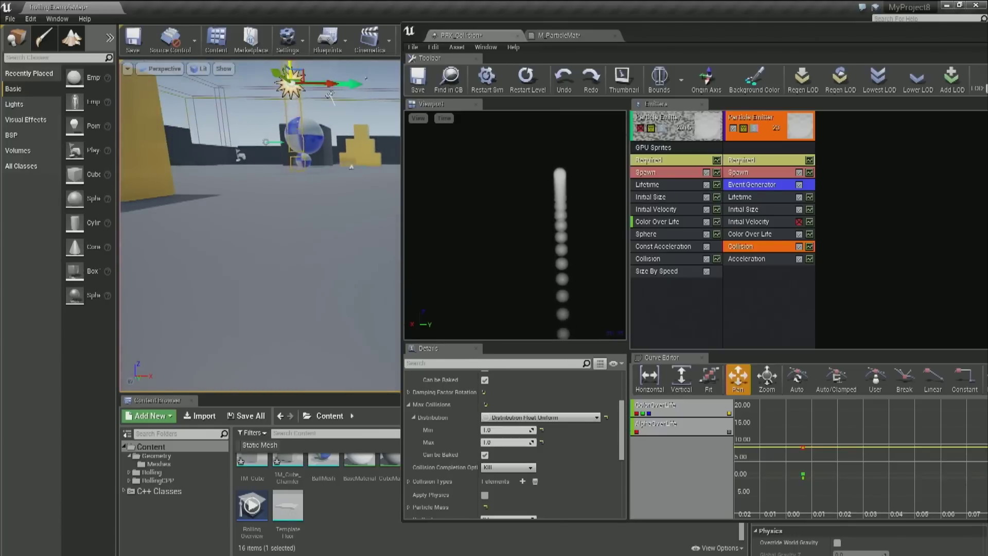
right_drag(330, 94, 289, 114)
click(757, 173)
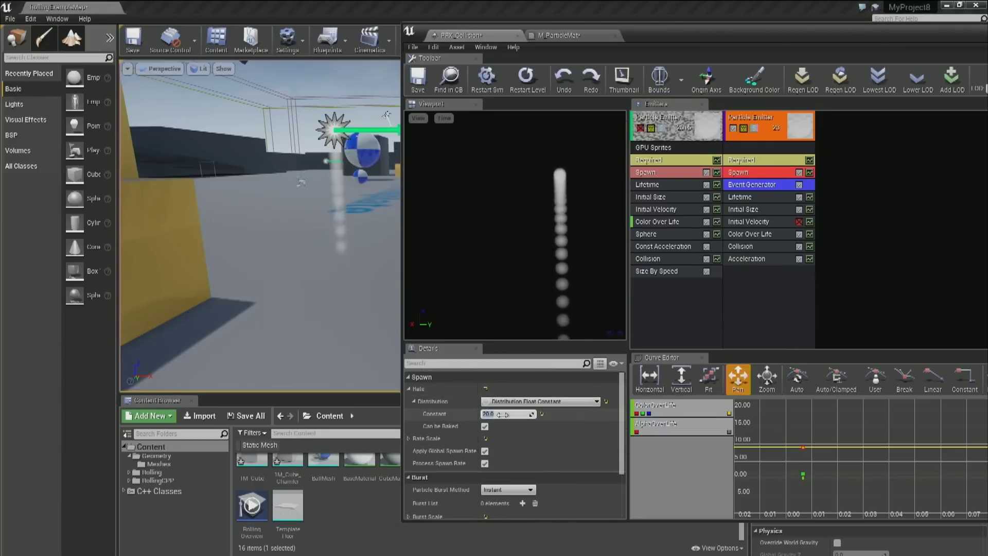
text(0)
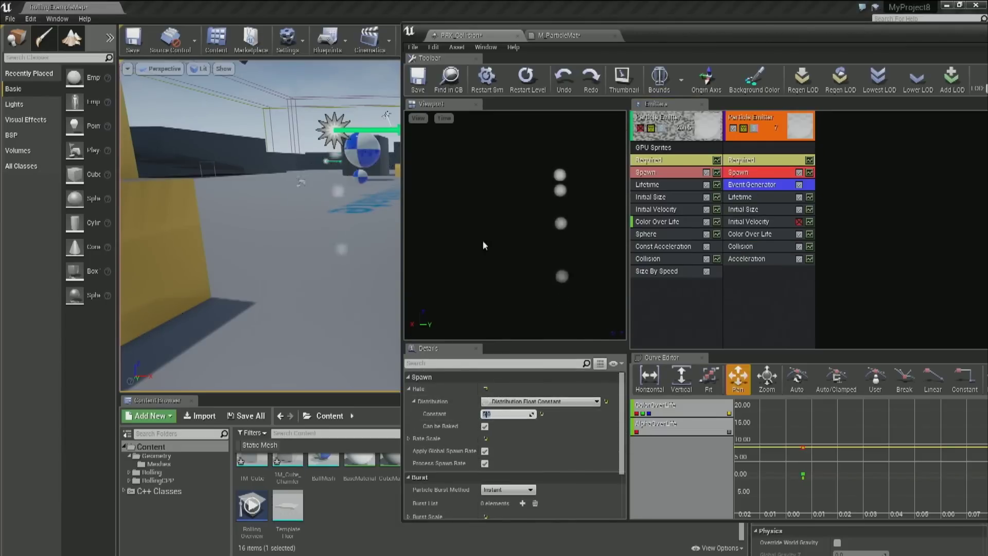
Add a third particle sprite emitter, disable its Spawn module and give it an EventReceiver Spawn module.
right_click(846, 127)
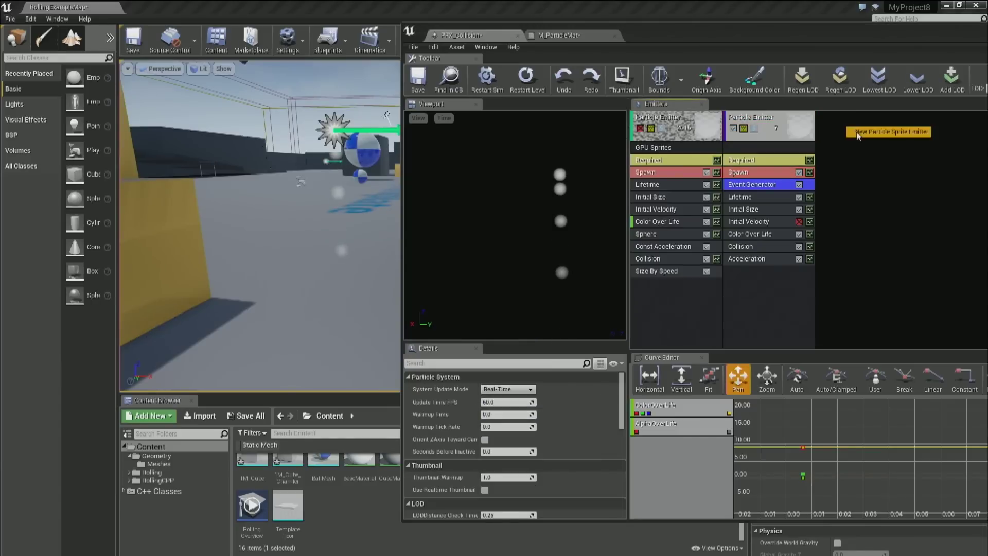
click(856, 133)
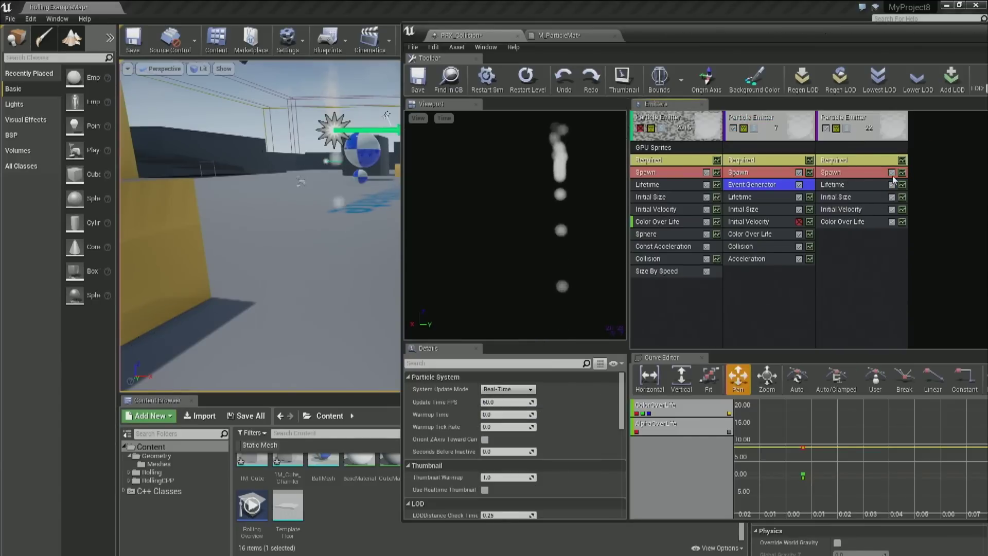
click(858, 259)
right_click(858, 257)
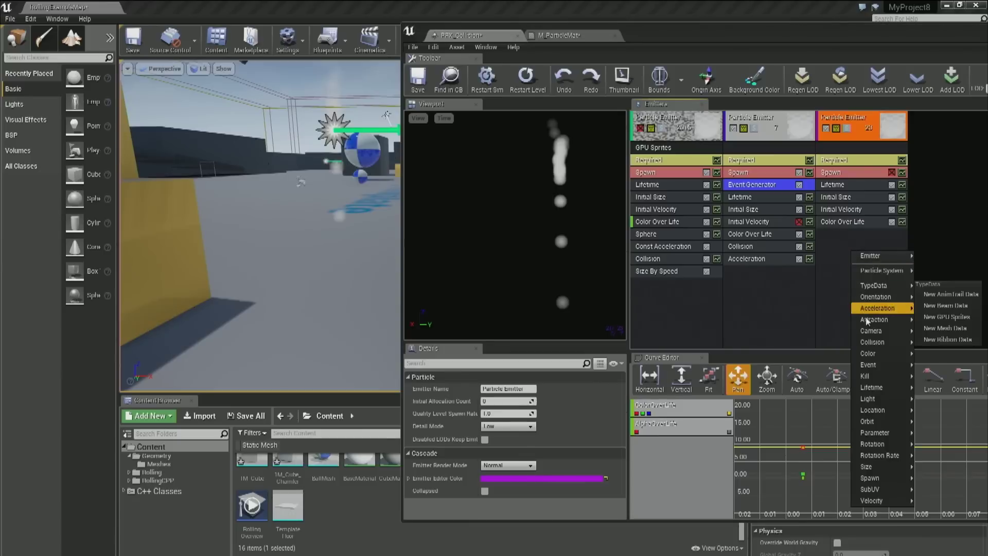
mouse_move(883, 364)
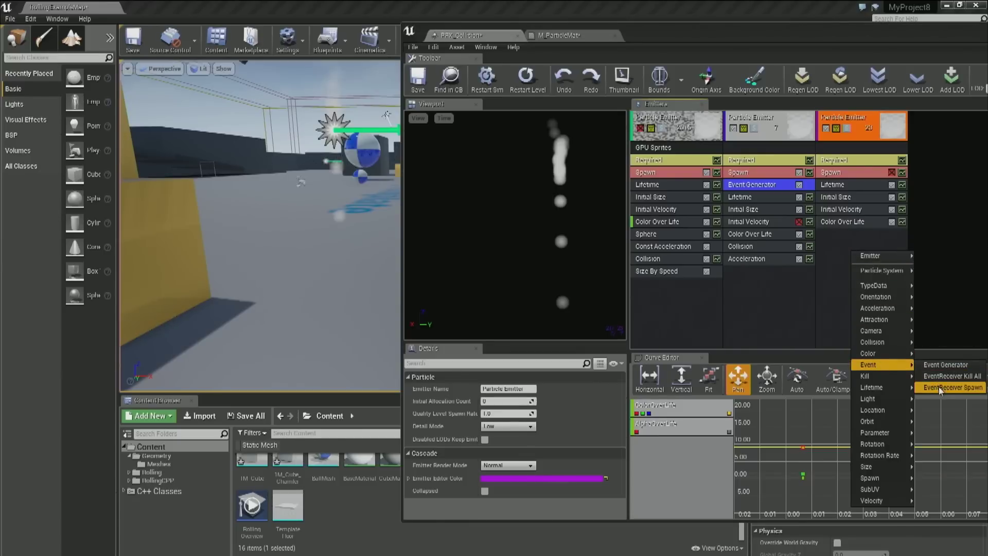
click(940, 389)
click(859, 234)
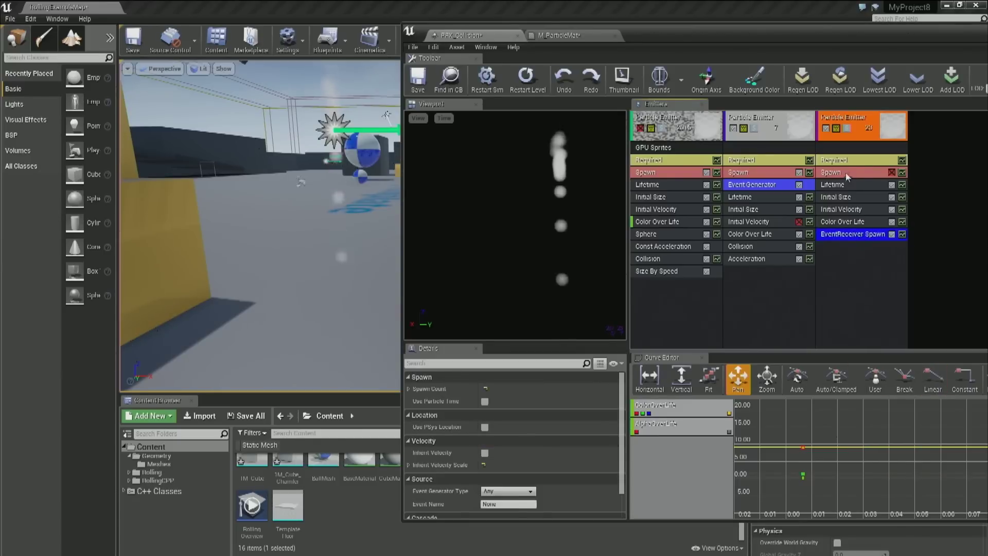
Set the third emitter's constant Spawn rate to 0.
click(873, 175)
click(507, 414)
text(0)
key(Return)
Set the constant Spawn Count of the third emitter's EventReceiver Spawn module to 15.
click(865, 238)
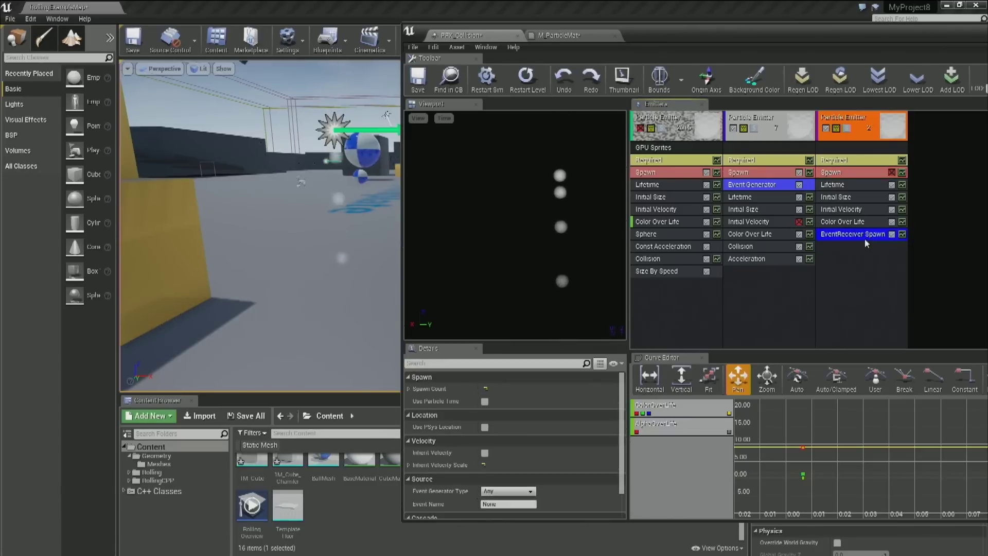
click(409, 389)
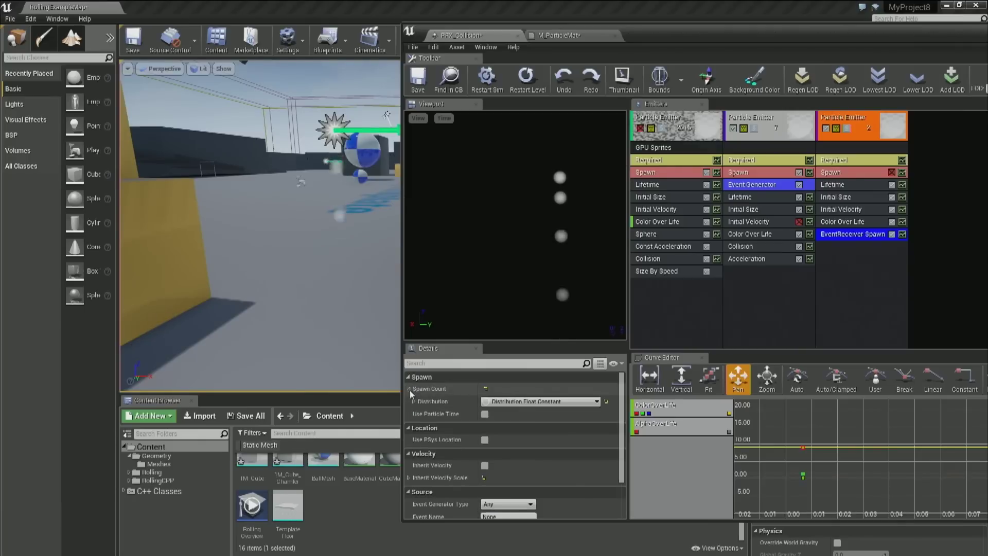
click(503, 414)
text(165)
key(Return)
text(1540)
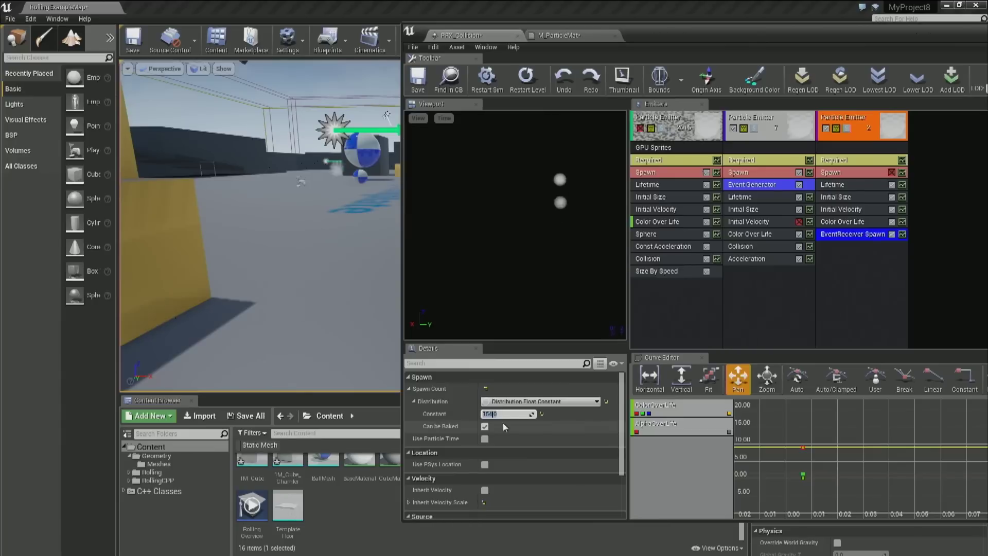
drag(502, 415, 470, 420)
text(15)
key(Return)
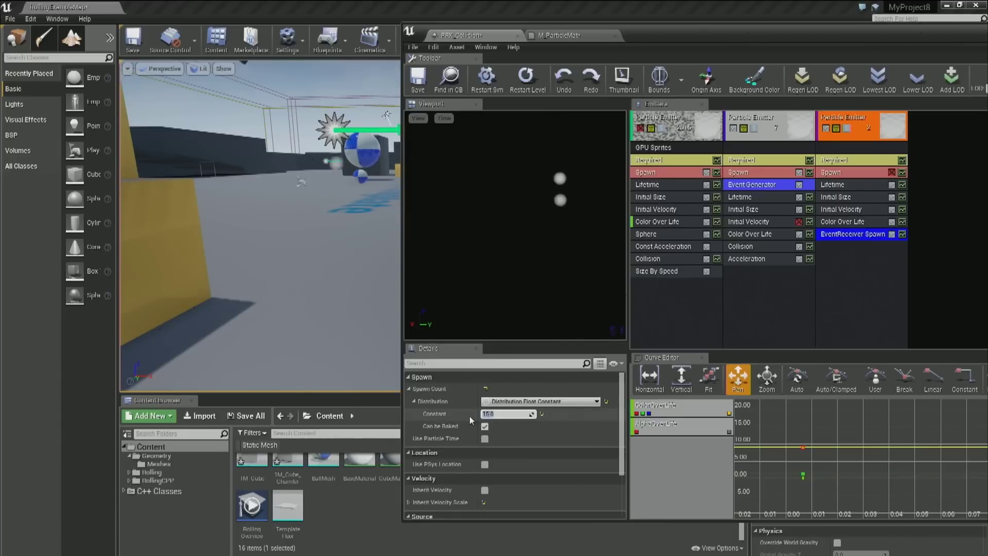
Set the event receiver's source to generator type Collision with the event name "This".
scroll(470, 420, down, 3)
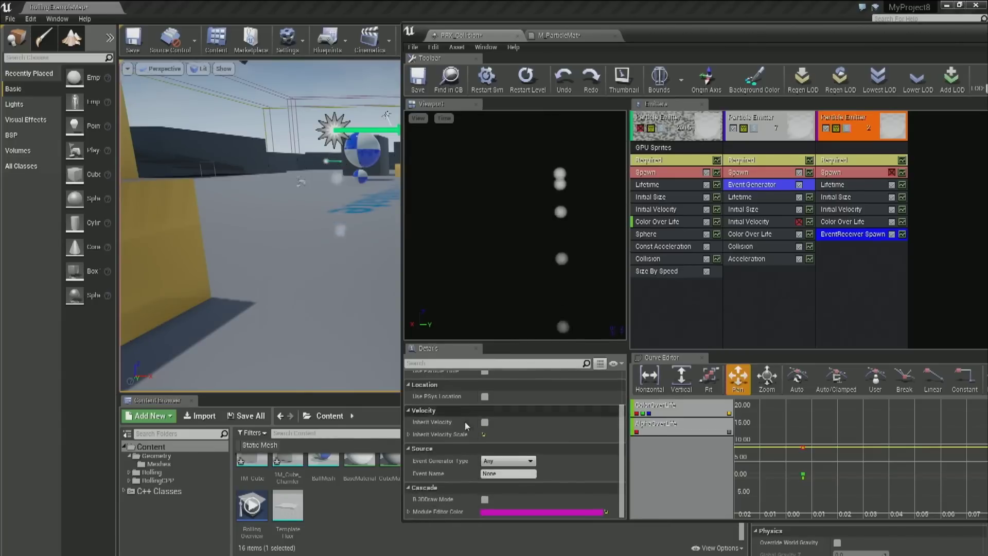
click(508, 461)
click(502, 489)
click(507, 474)
text(This)
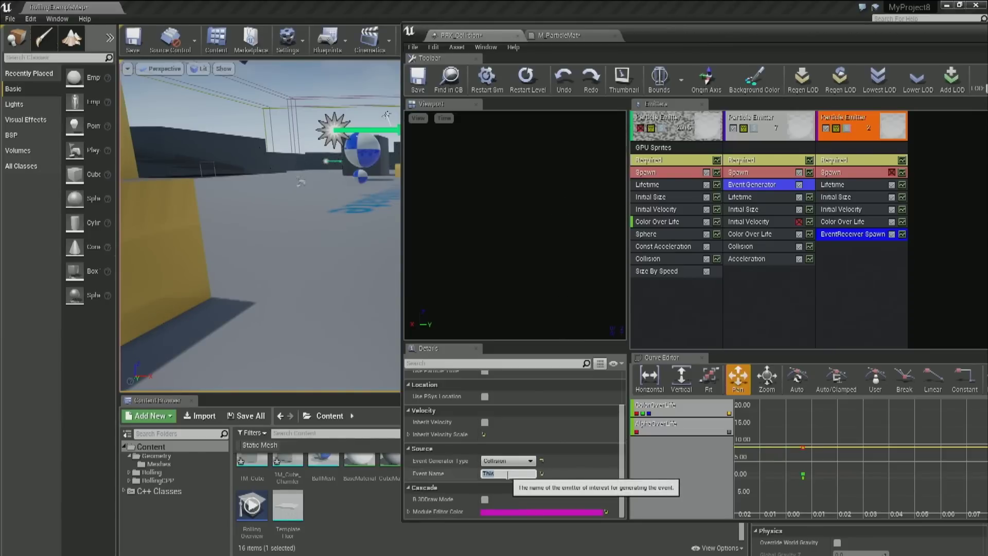
key(Return)
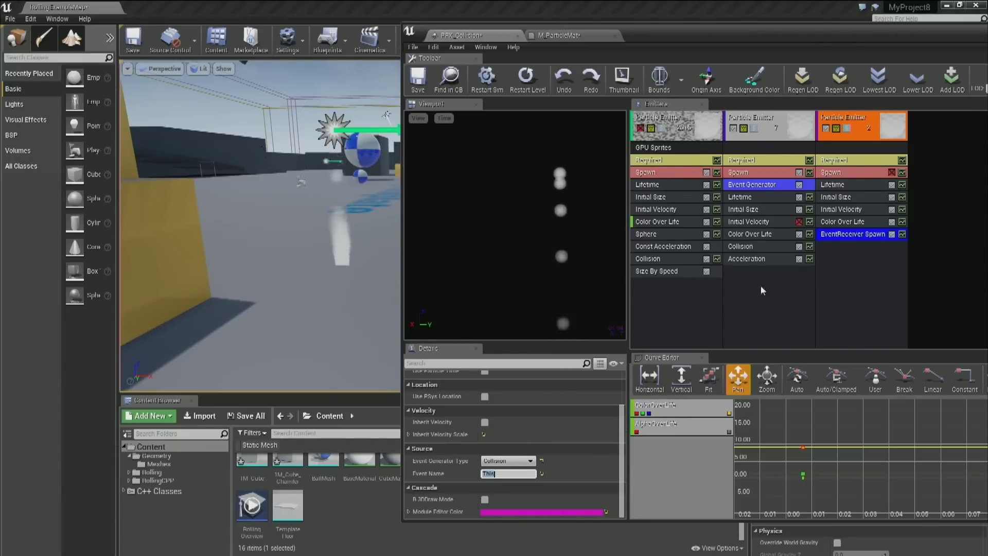
Enable Inherit Velocity on the third emitter's EventReceiver Spawn module.
right_click(850, 278)
click(861, 244)
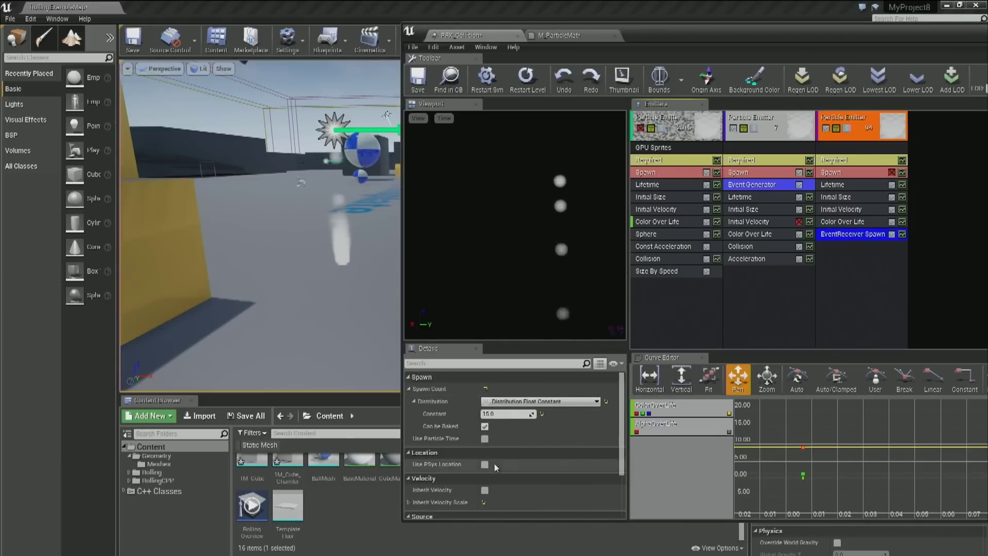
scroll(496, 467, down, 2)
click(485, 425)
right_drag(260, 226, 269, 250)
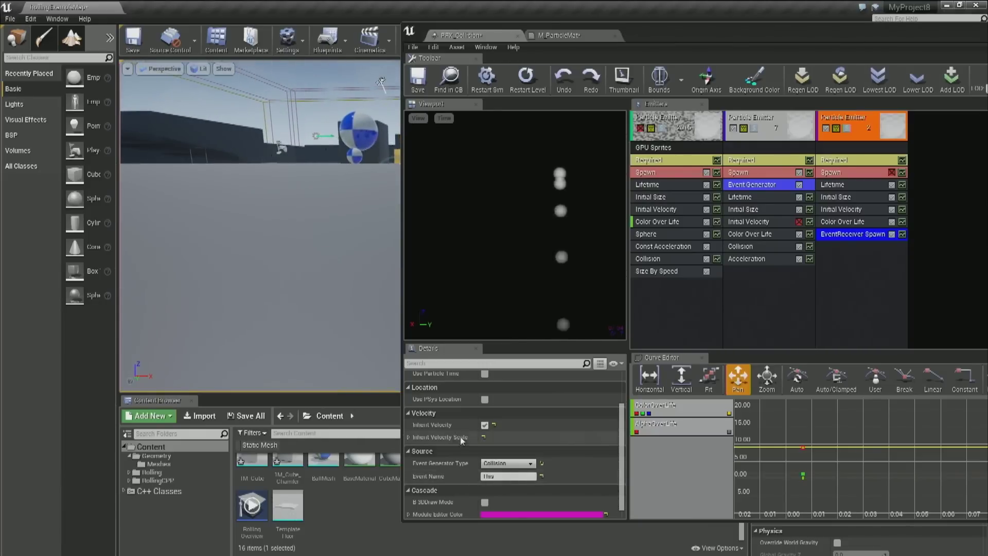
Set the event receiver's constant Inherit Velocity Scale to X 1, Y 1 and Z -1.
click(409, 438)
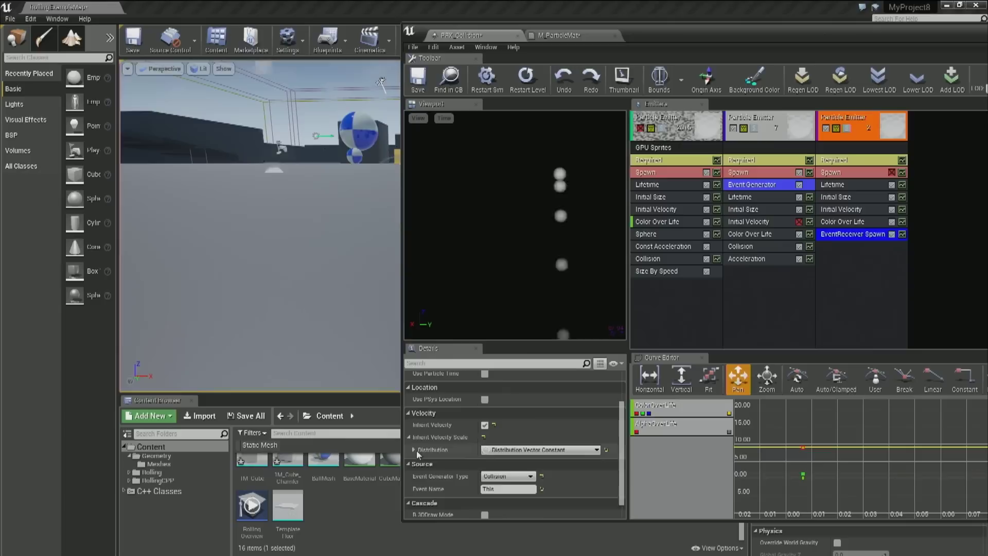
click(415, 452)
click(514, 451)
click(513, 468)
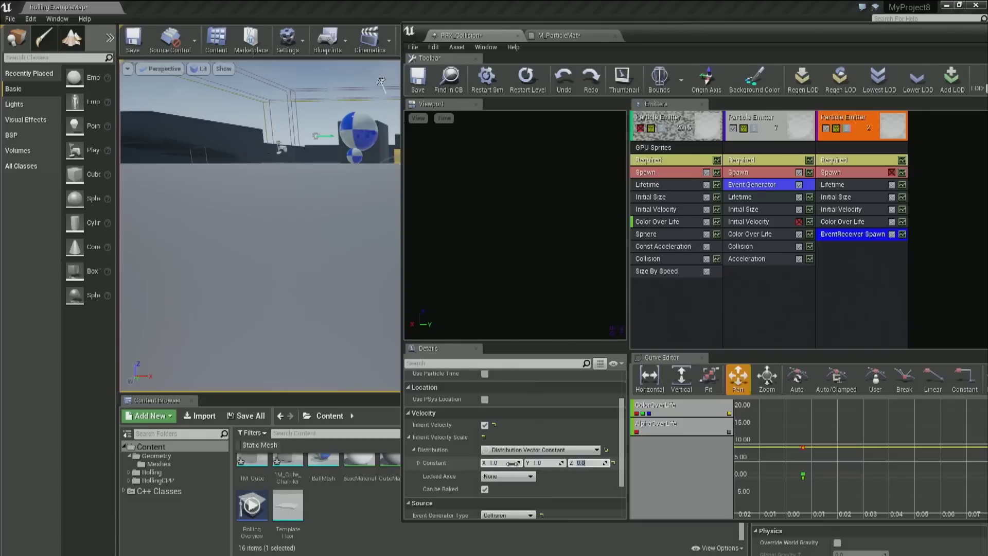
text(1)
key(Return)
drag(381, 82, 362, 116)
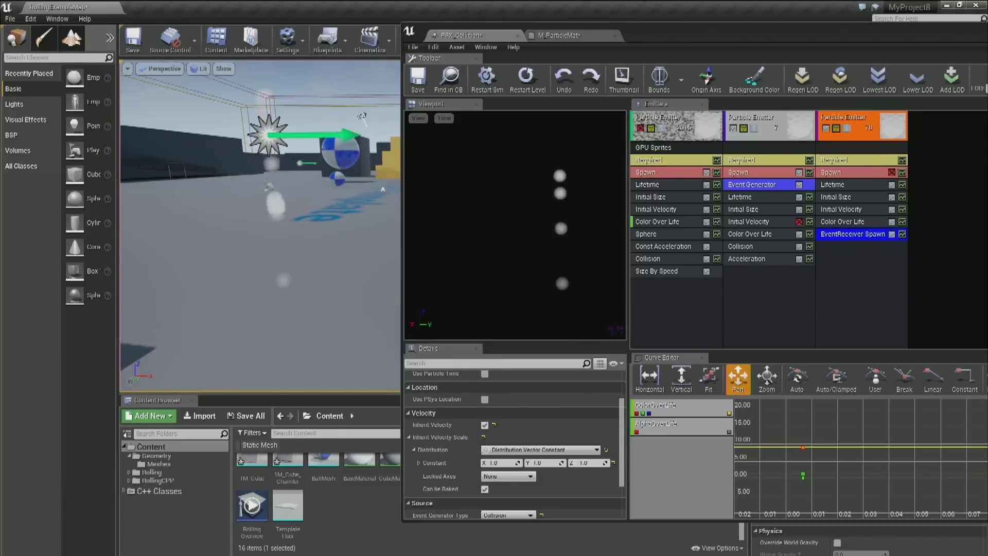
Set the Z component of the Inherit Velocity Scale to -0.2.
click(596, 463)
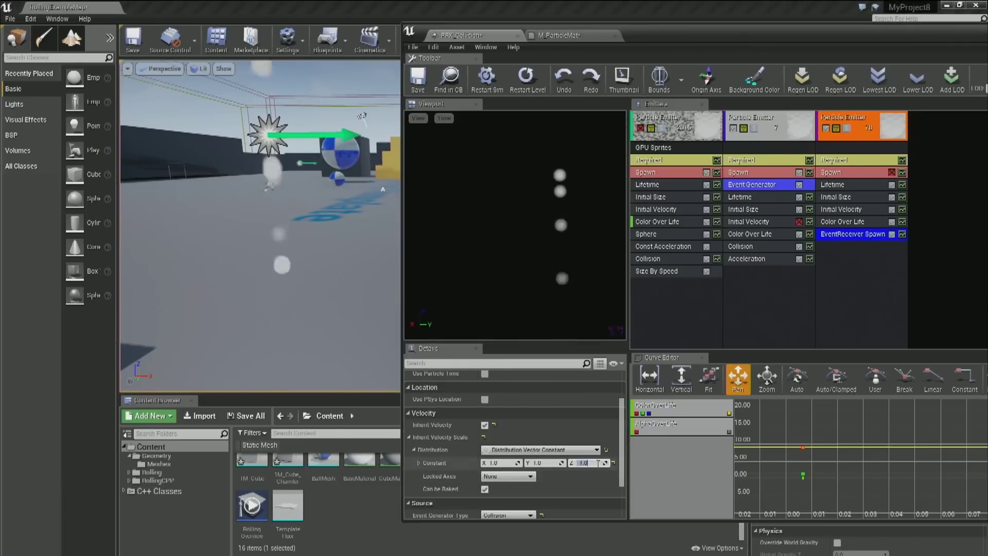
text(0.2)
key(Return)
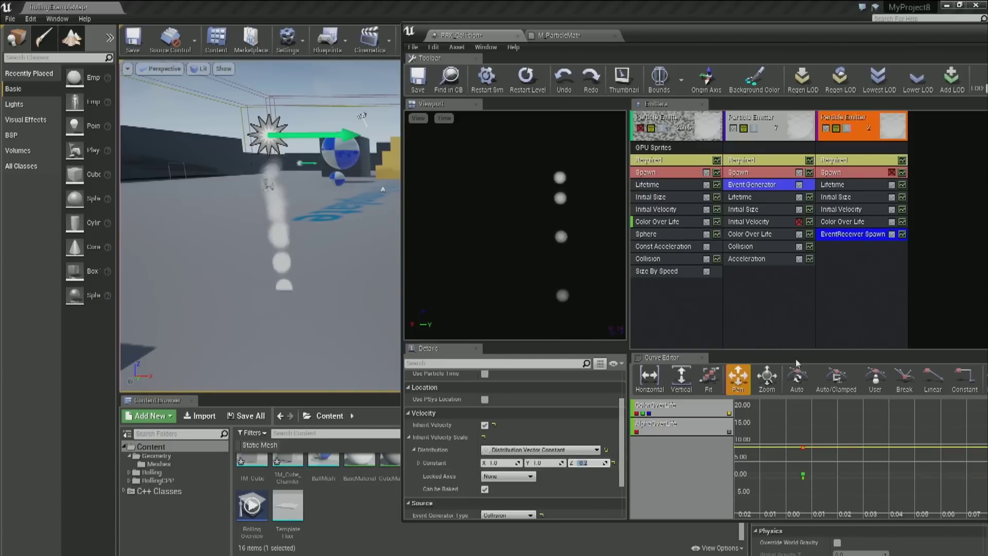
Disable Initial Velocity on the third emitter and re-enable it on the second emitter.
click(892, 210)
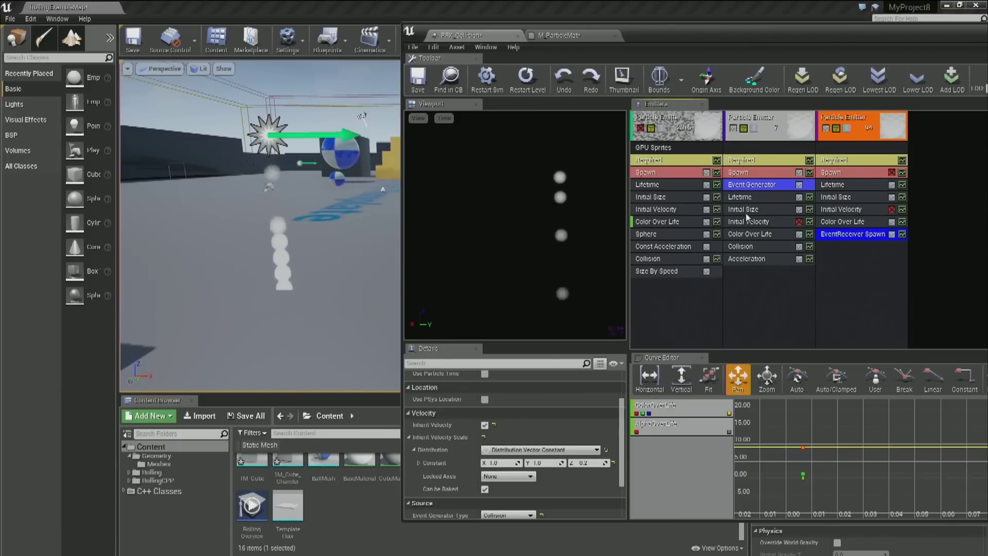
click(762, 222)
click(800, 222)
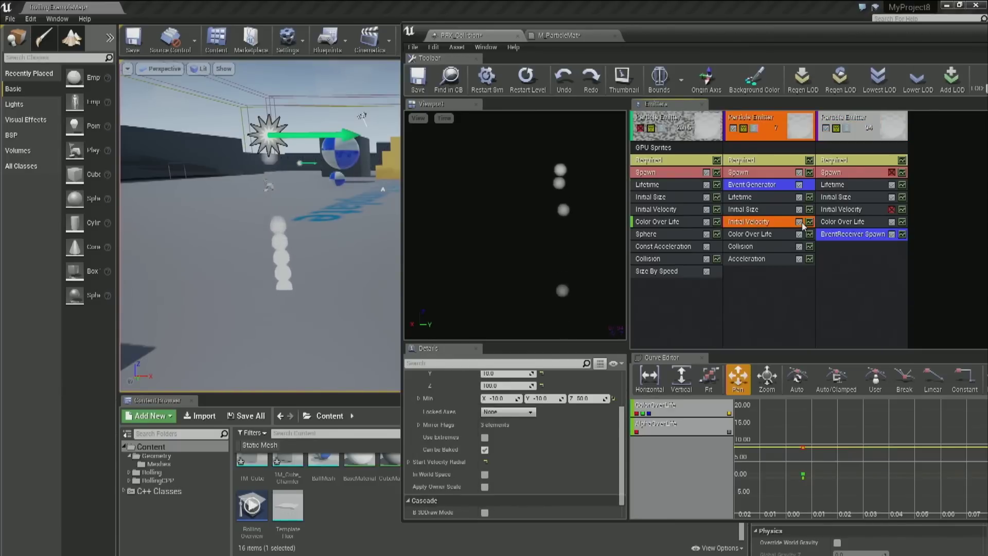
mouse_move(362, 117)
mouse_down()
mouse_move(397, 111)
mouse_move(378, 113)
mouse_up()
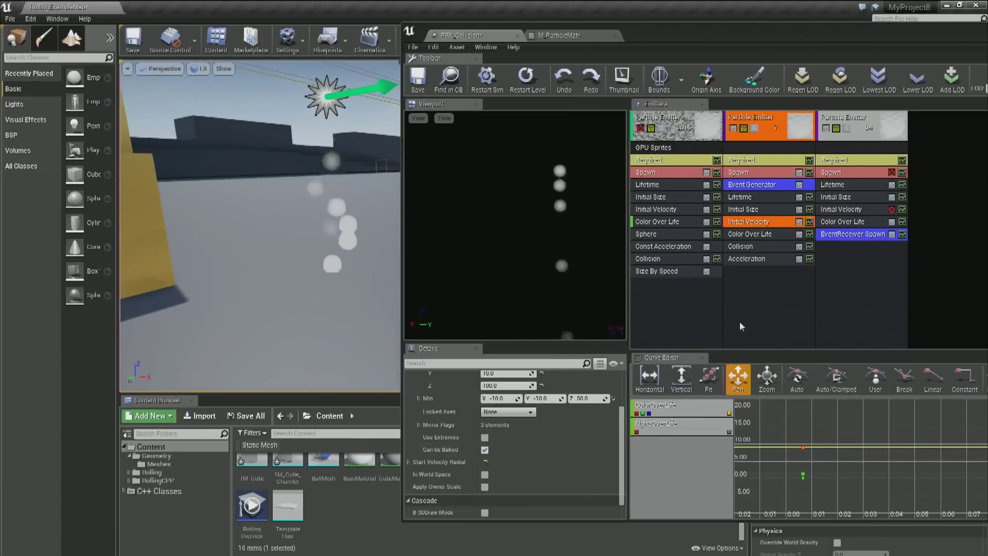
Set the event receiver's Inherit Velocity Scale to 5 for both X and Y and check the bounce in the level.
click(853, 235)
click(494, 462)
text(5)
key(Tab)
text(5)
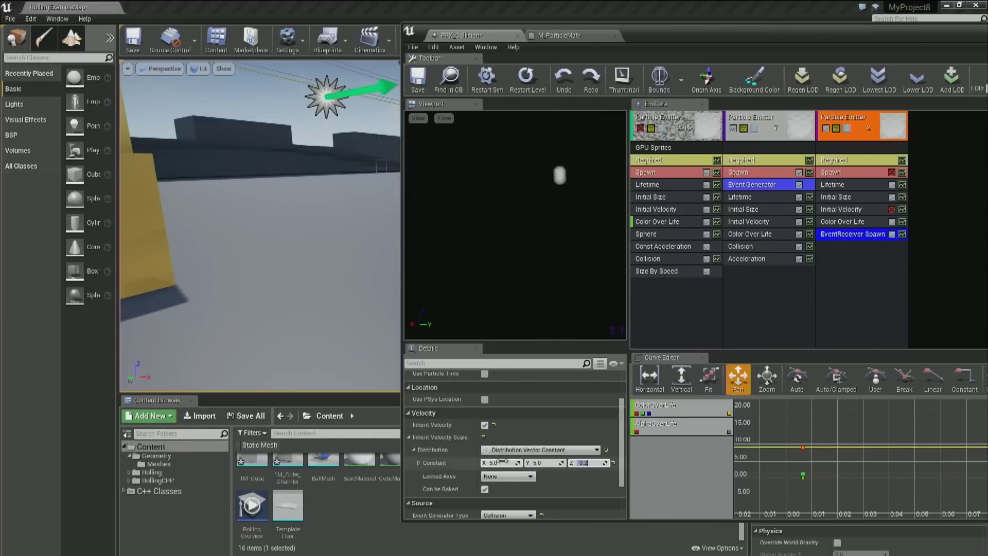
drag(355, 242, 342, 262)
mouse_move(276, 283)
mouse_down()
mouse_move(288, 250)
mouse_move(276, 282)
mouse_up()
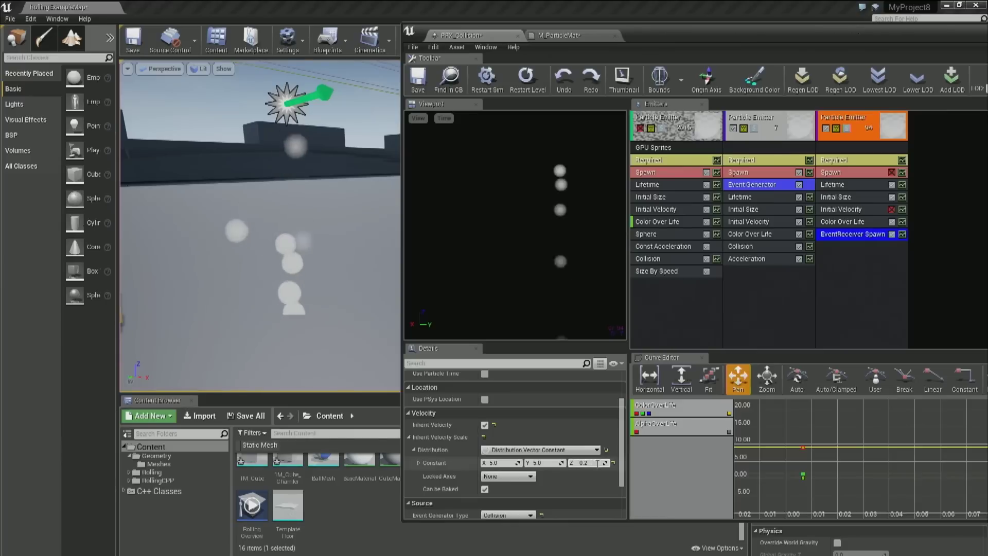
Reduce the Z component of the Inherit Velocity Scale and set its X and Y components to 10.
click(594, 465)
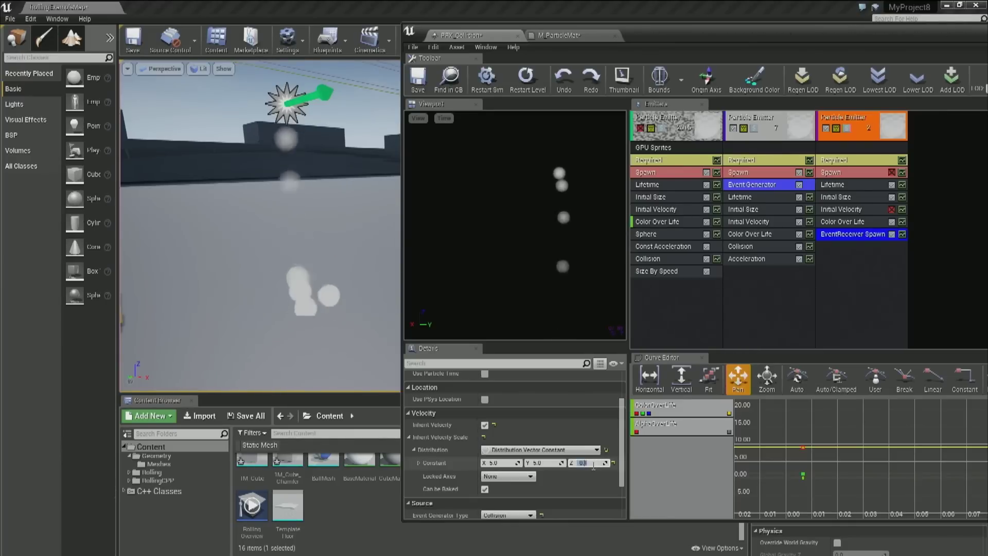
click(500, 463)
text(10)
key(Tab)
text(10)
key(Tab)
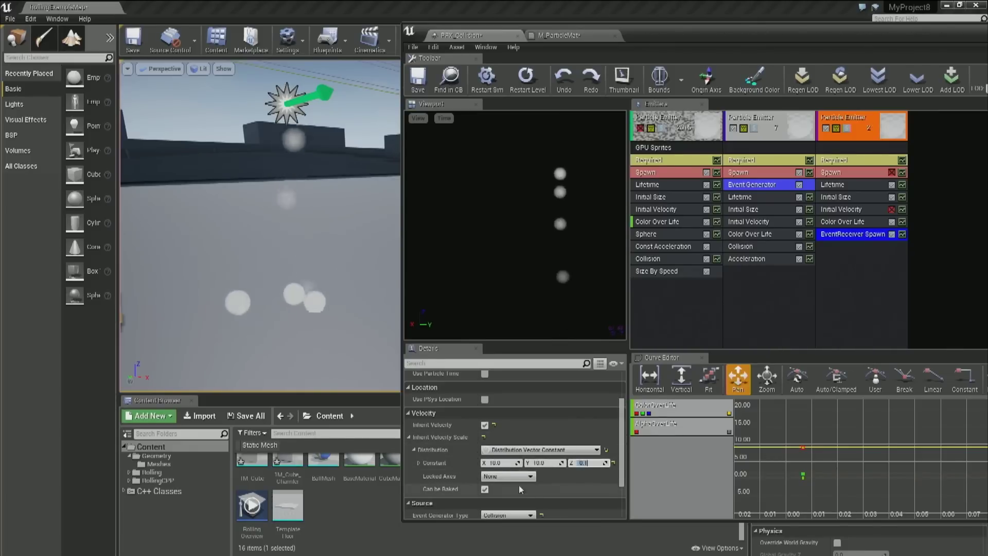
click(832, 286)
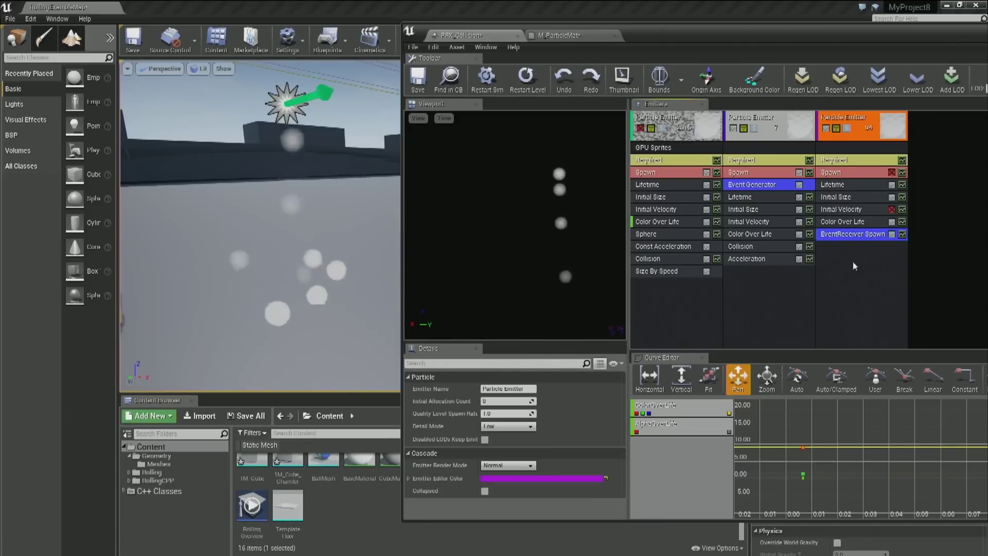
Add an Acceleration module to the third emitter with a constant vector distribution and Z set to -50.
right_click(850, 279)
mouse_move(871, 340)
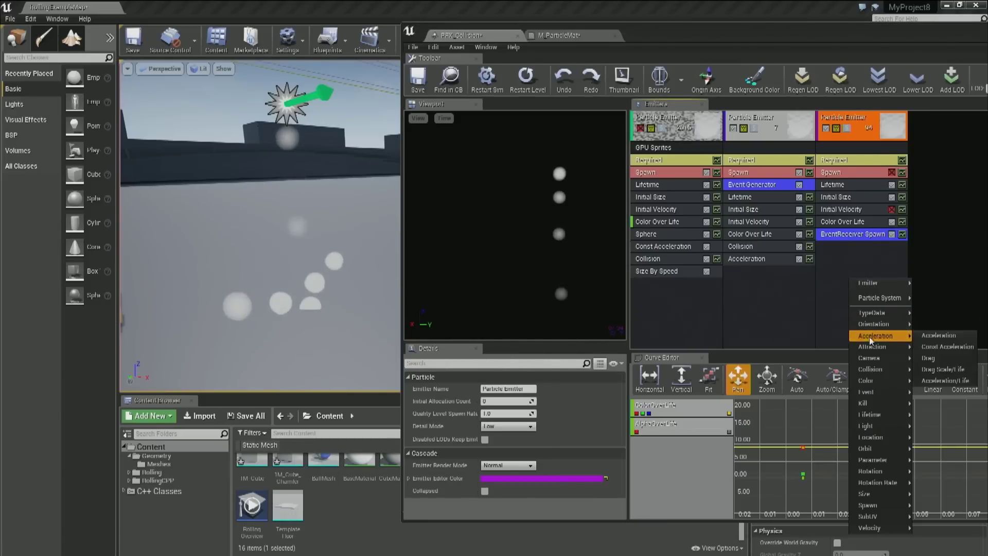
click(939, 335)
click(871, 246)
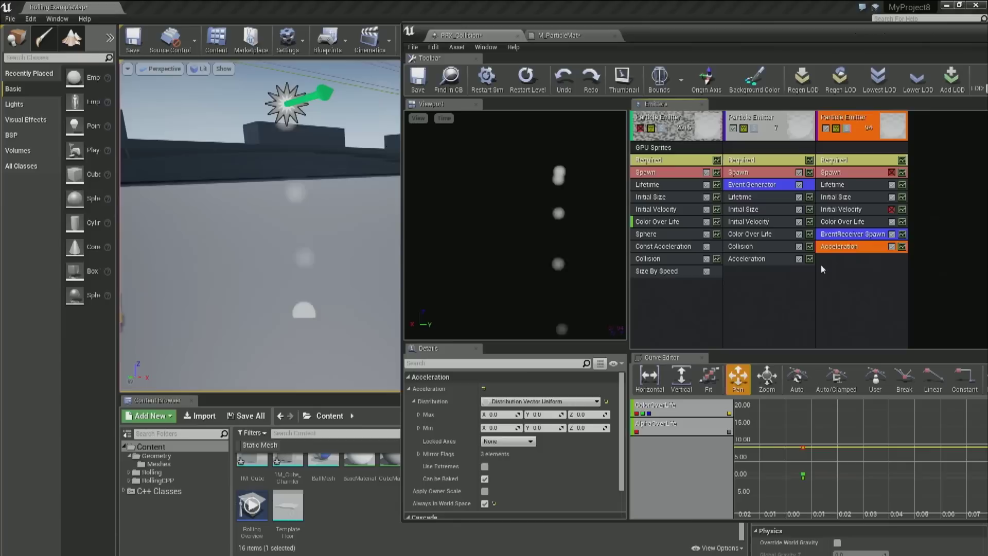
click(556, 401)
click(567, 422)
click(586, 415)
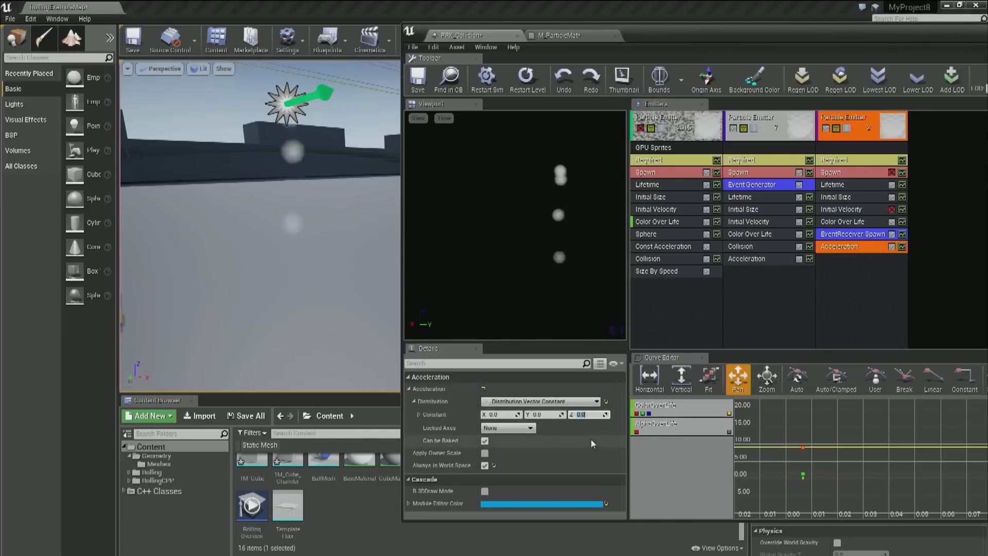
text(50)
key(Return)
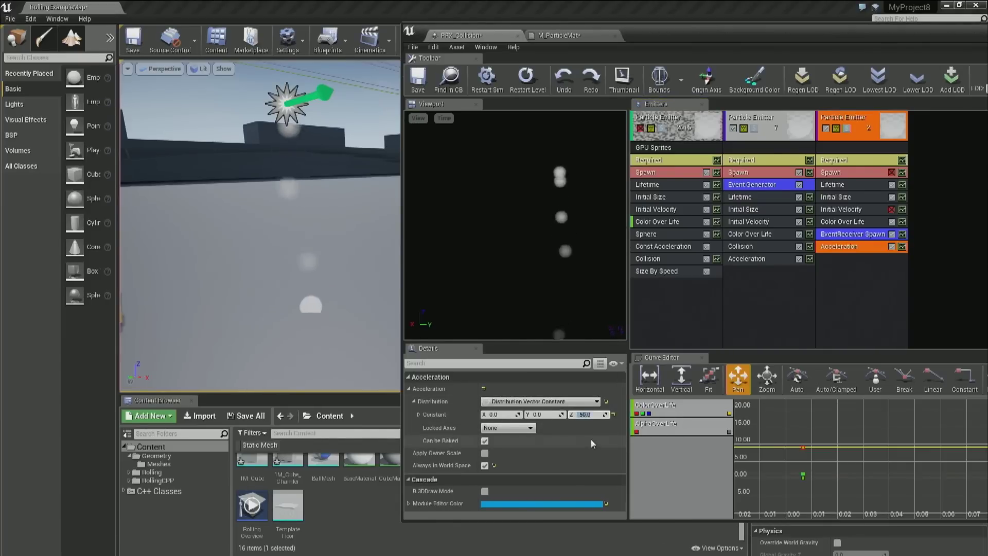
Set the second emitter's Initial Velocity X and Y to 50 for the maximum and -50 for the minimum, and check it in the level.
click(764, 210)
click(749, 221)
click(419, 414)
click(507, 427)
text(50)
key(Tab)
text(50)
key(Tab)
text(50)
key(Tab)
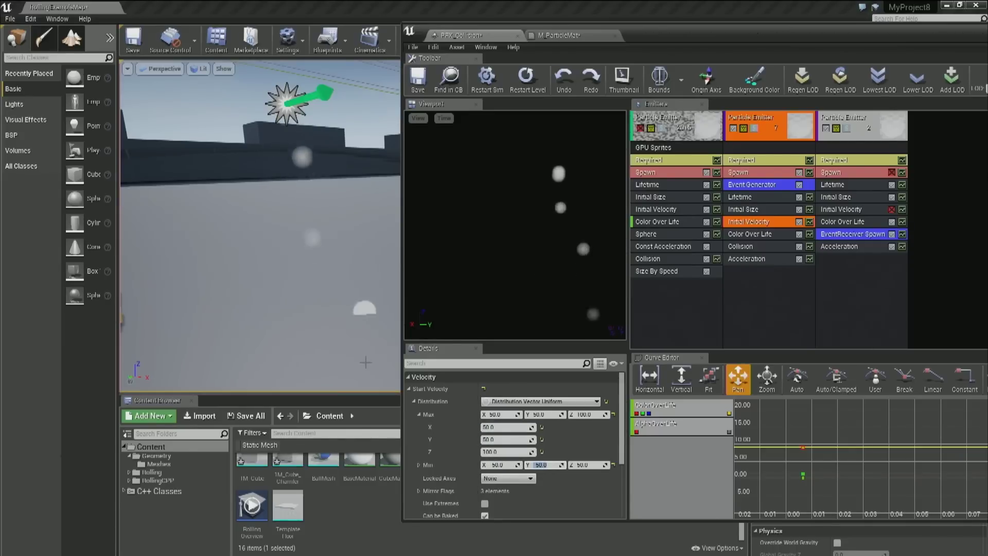
right_drag(268, 232, 280, 216)
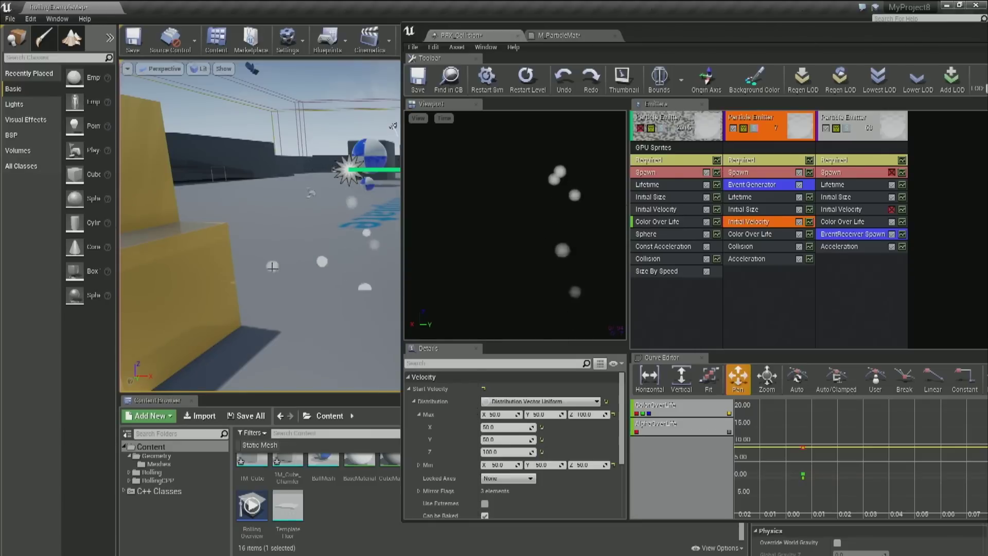
Set the third emitter's screen alignment to PSA Velocity and its Initial Size X to 5 for both maximum and minimum.
click(876, 121)
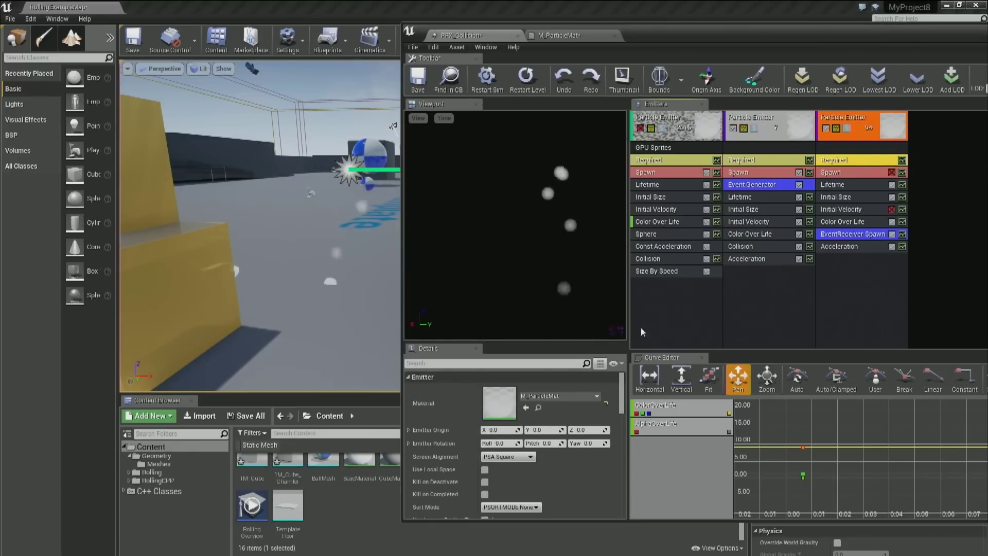
click(515, 457)
click(515, 472)
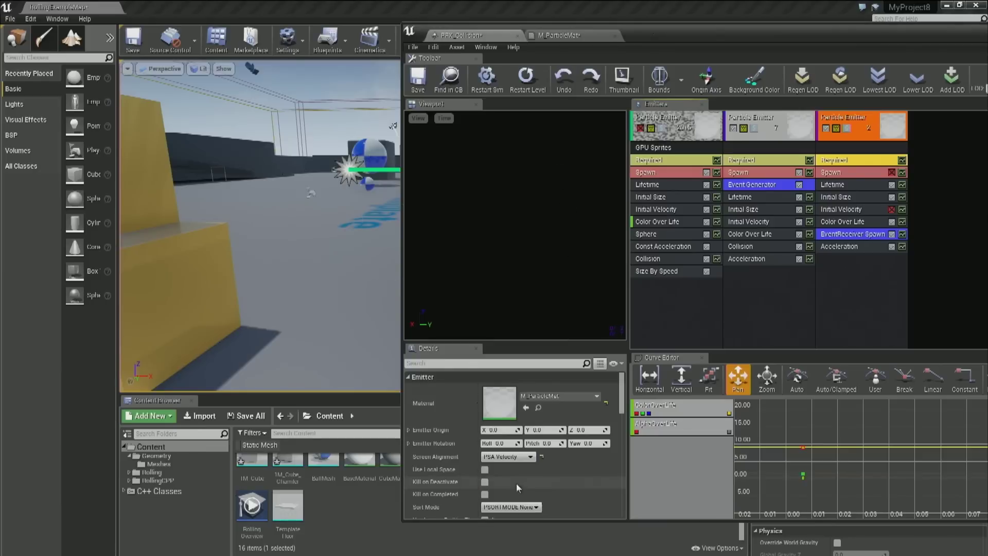
click(874, 198)
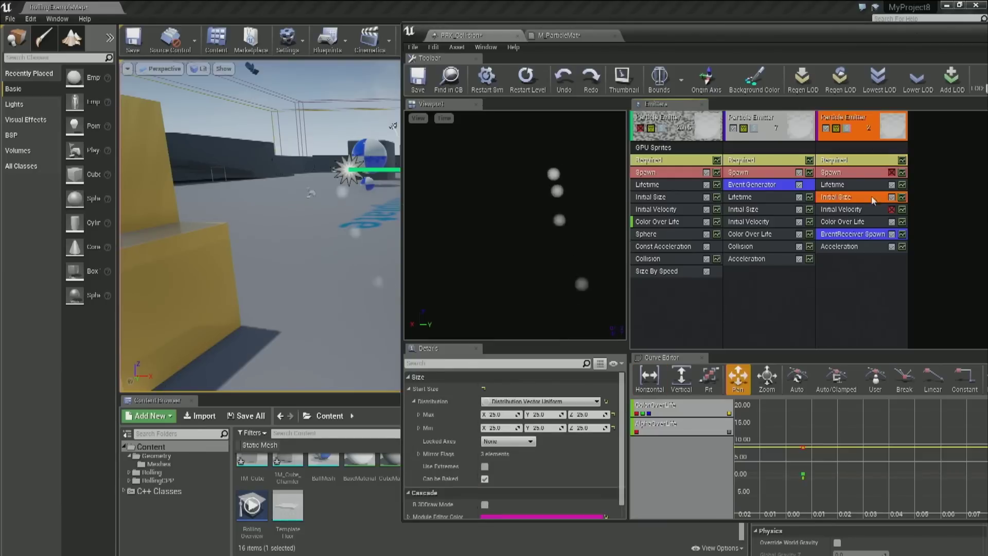
click(497, 415)
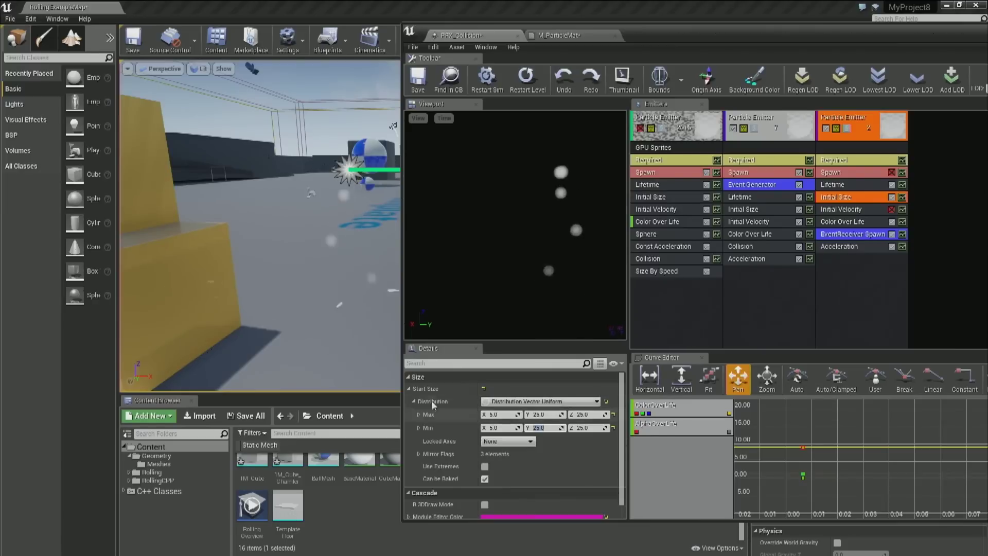
right_drag(355, 222, 381, 224)
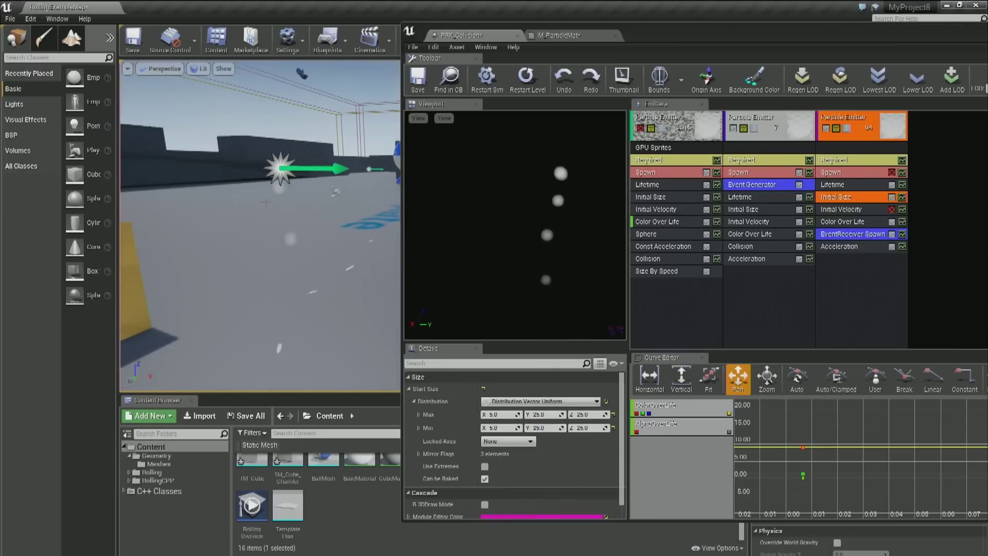
Set the spawn count of the third emitter's EventReceiver Spawn module to a constant 3.
click(876, 221)
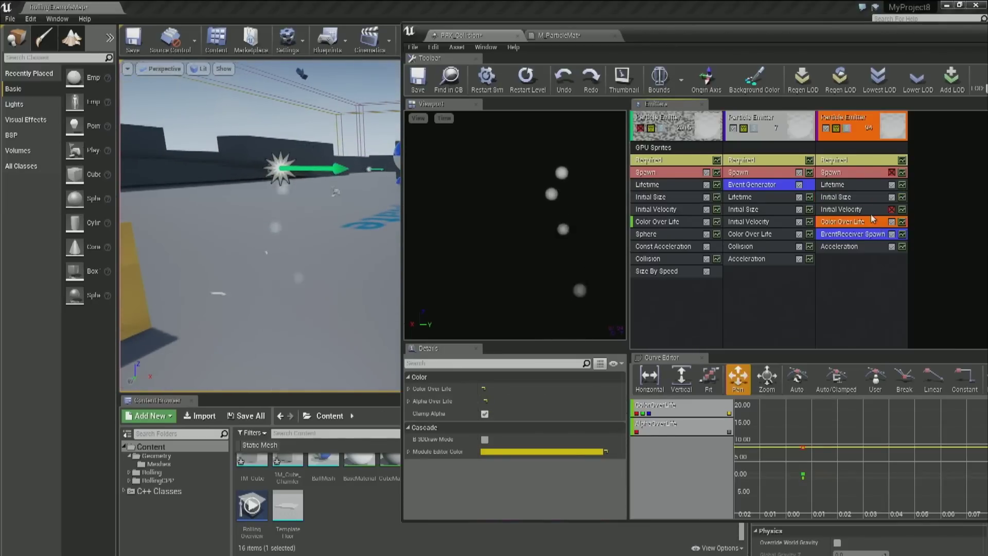
right_click(851, 290)
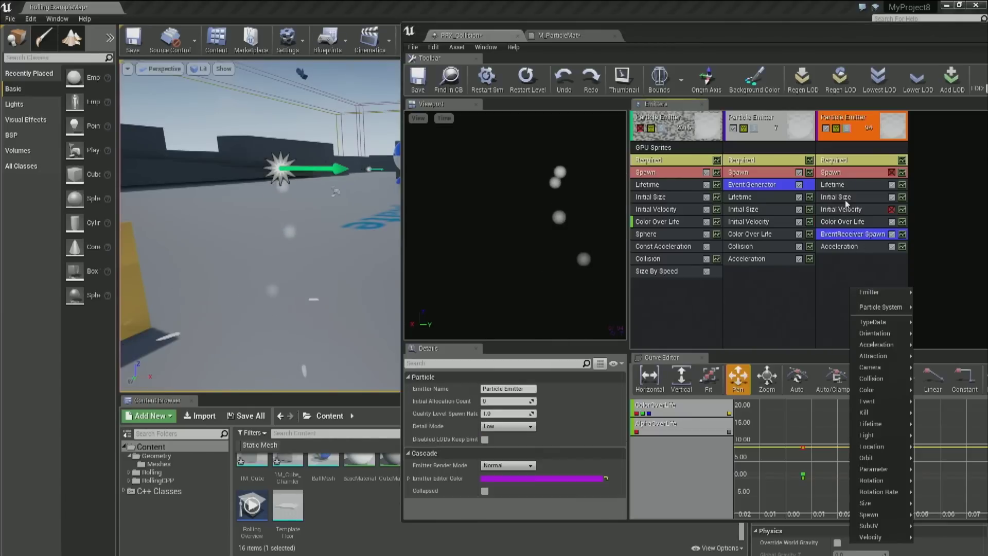
click(847, 233)
click(847, 232)
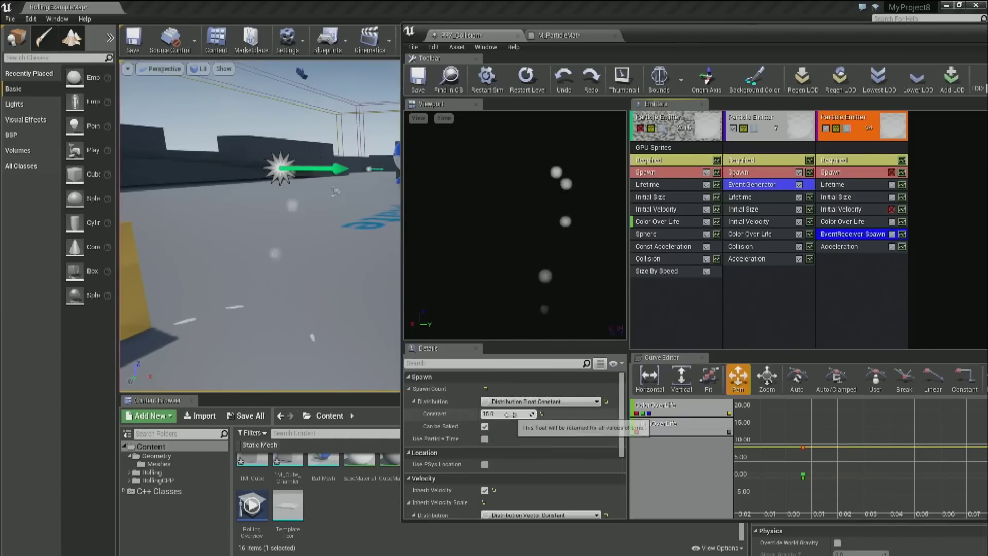
text(3)
key(Return)
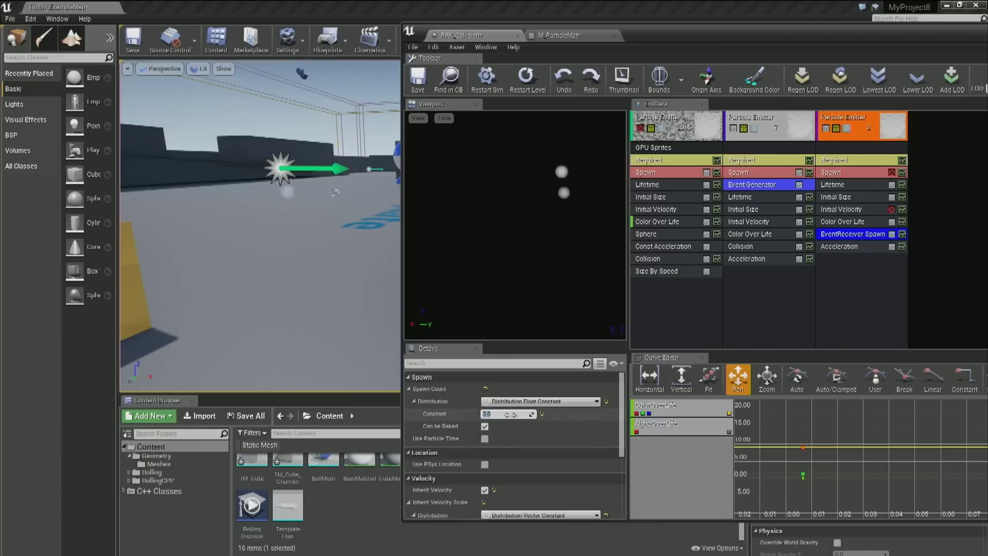
Re-enable Initial Velocity on the third emitter and check the spawned particles in the level from different angles.
click(870, 210)
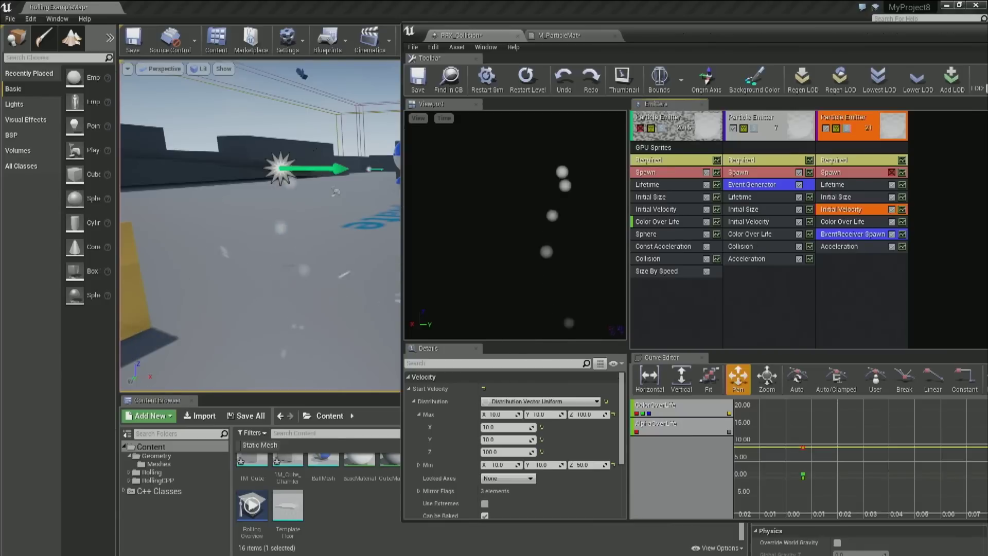
drag(336, 193, 344, 125)
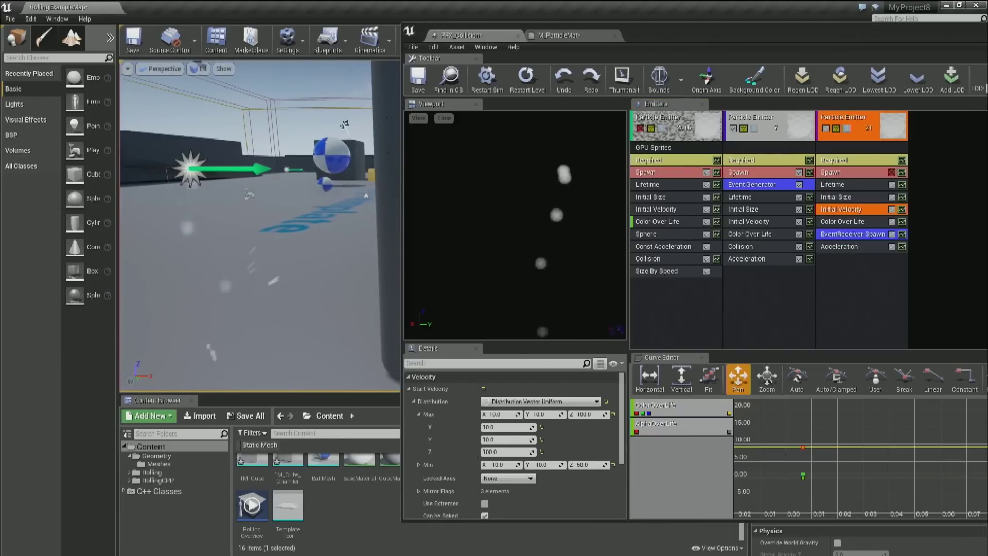
right_drag(261, 274, 224, 296)
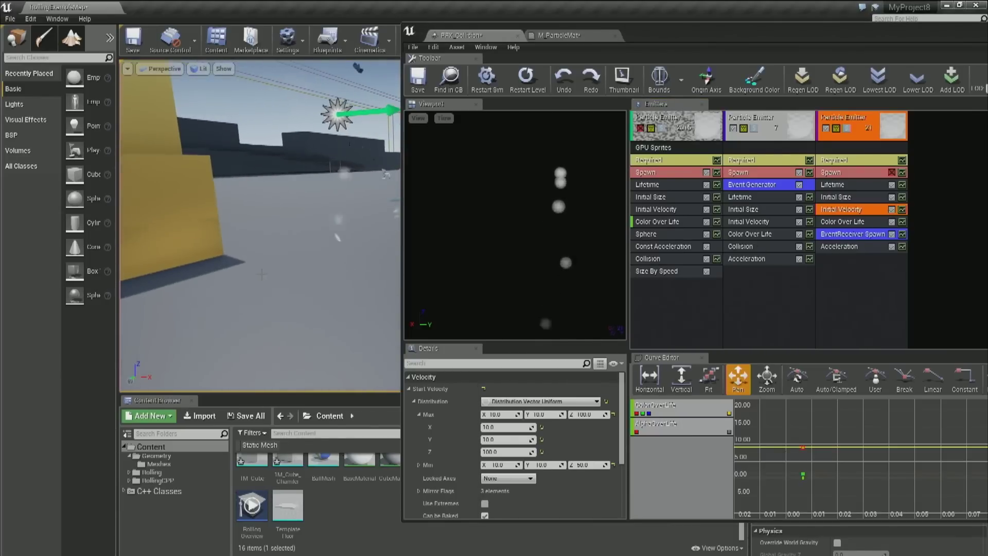
Try the third emitter as GPU Sprites with its Acceleration module disabled, and remove the GPU type data again.
right_click(844, 282)
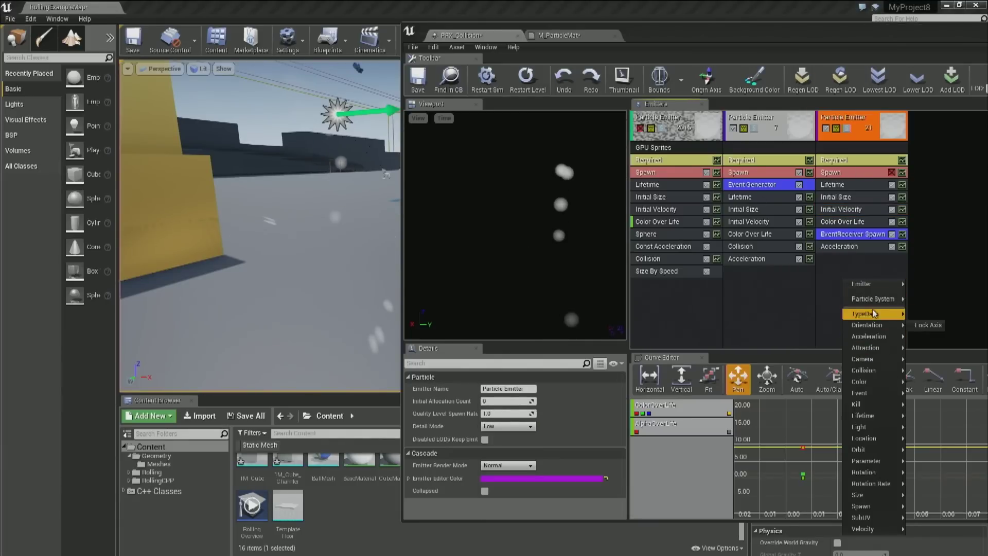
mouse_move(873, 314)
click(952, 345)
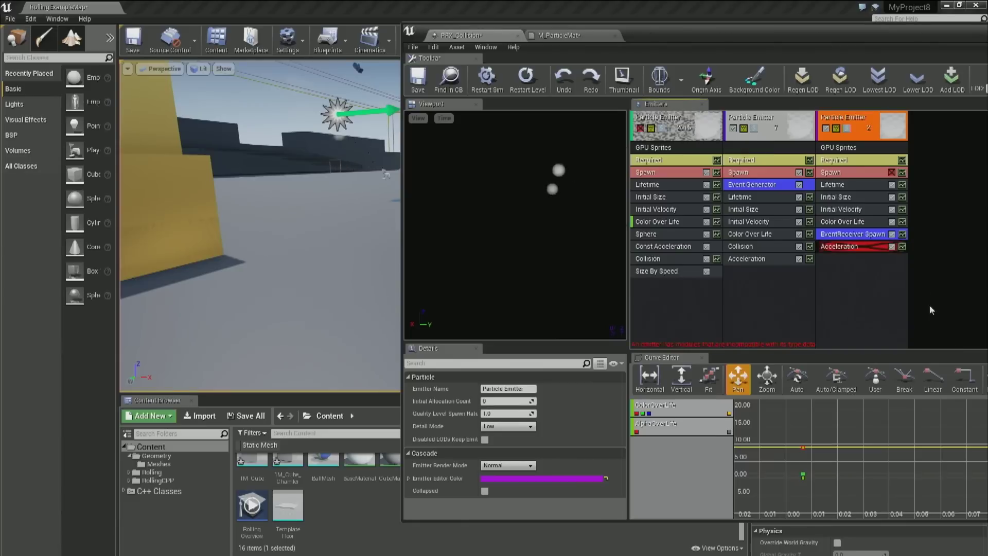
right_drag(260, 227, 235, 216)
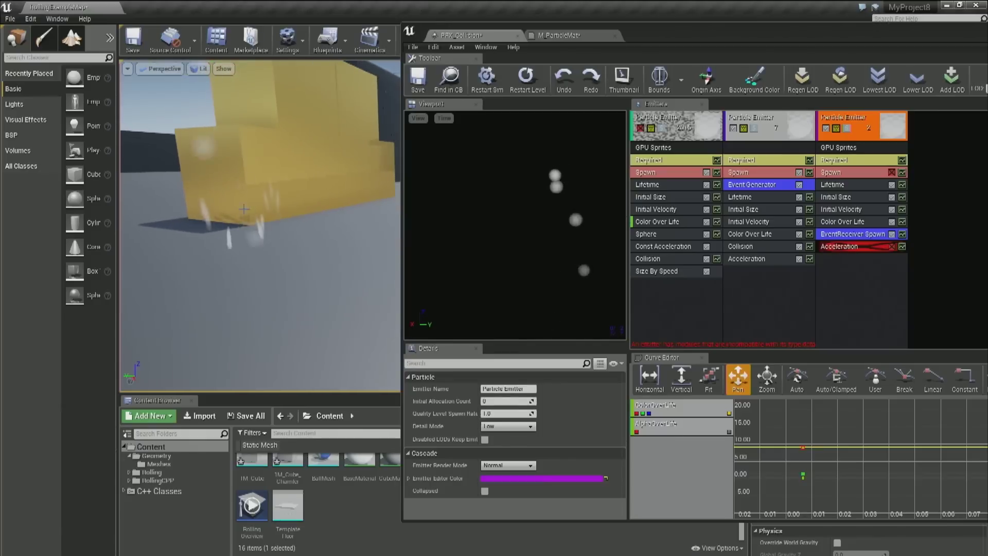
click(827, 232)
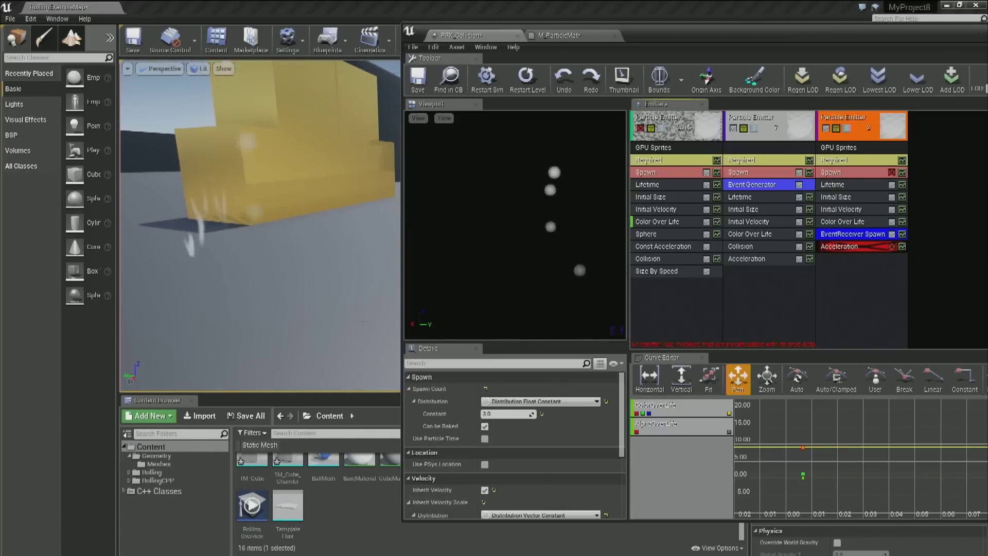
click(859, 153)
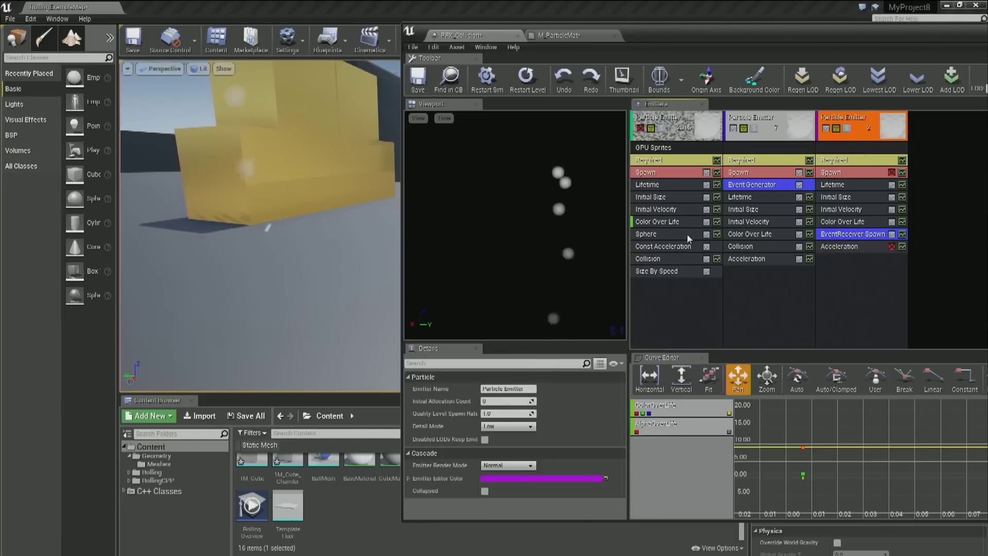
Examine the second emitter's Collision options, including Drop Detail, Collide Only If Visible and Max Collision Distance.
right_drag(262, 226, 370, 211)
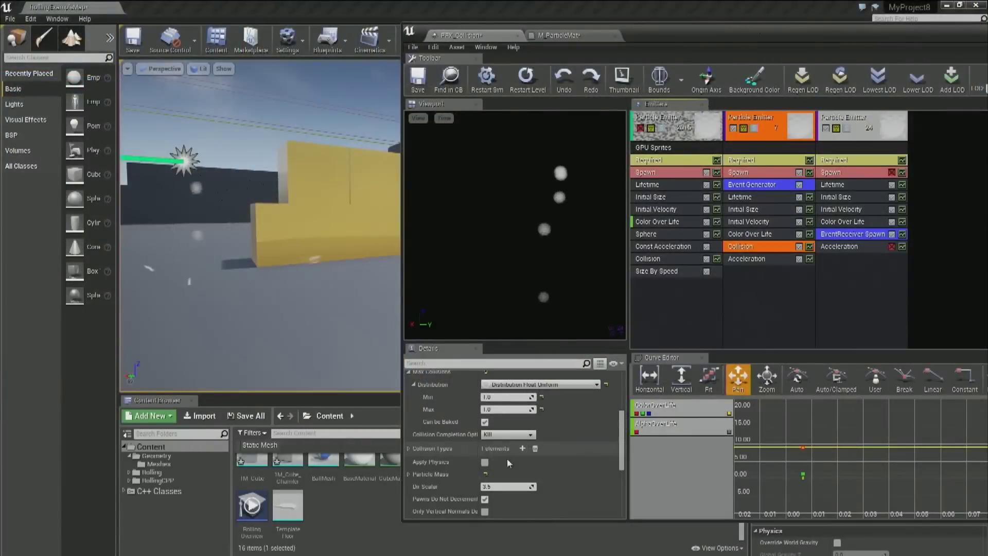
scroll(502, 463, down, 3)
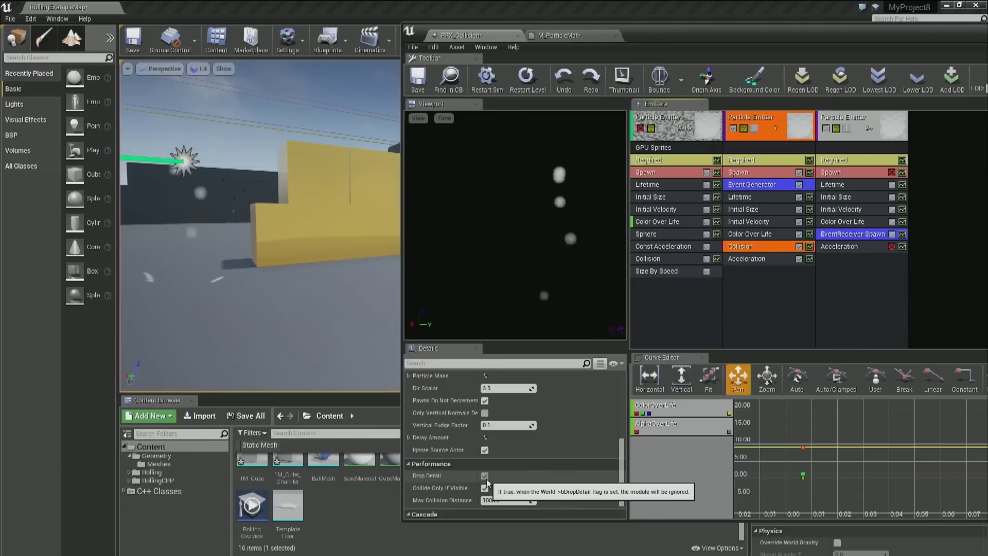
click(484, 487)
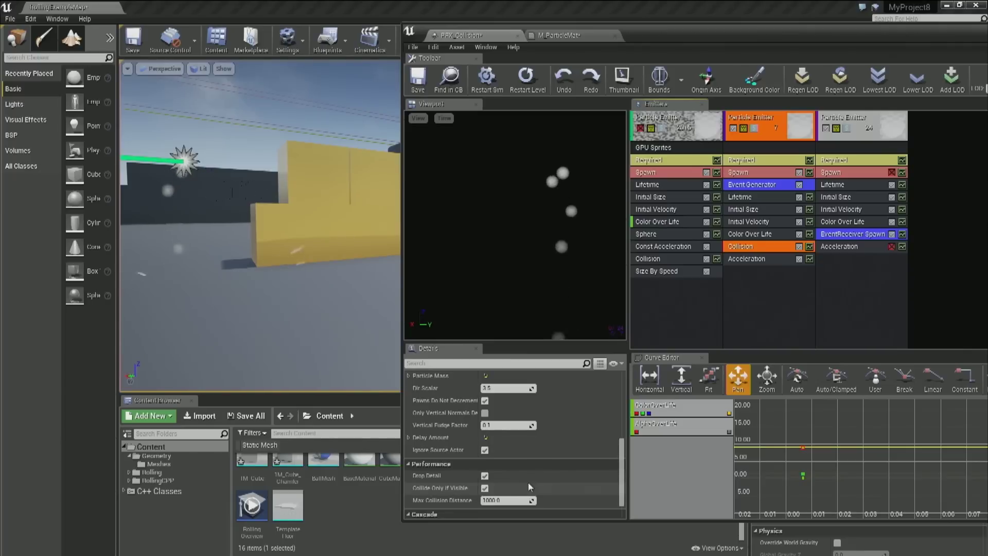
click(485, 488)
right_drag(323, 145, 286, 151)
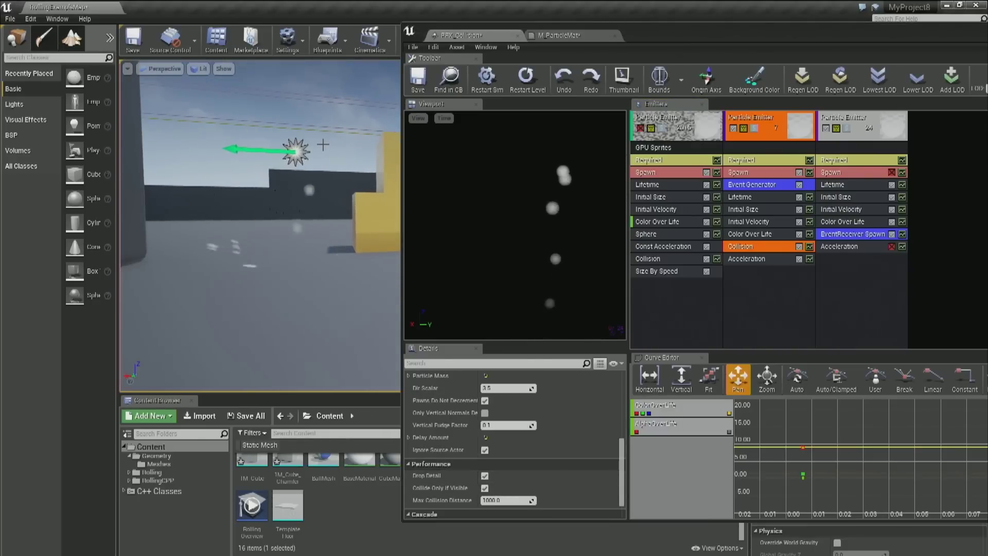
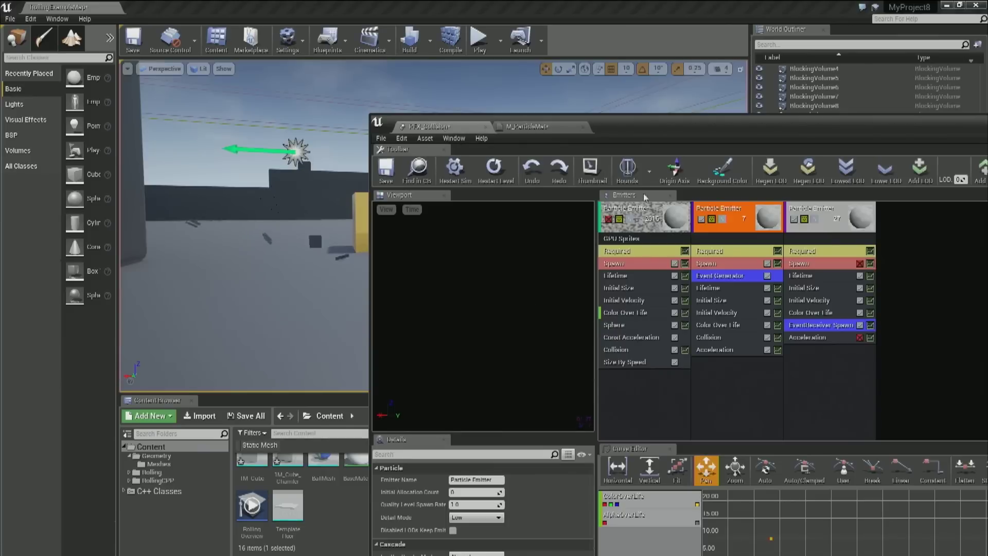
Delete the second and third emitters, accepting that soloing is disabled, and re-enable the remaining GPU spark emitter.
click(737, 229)
key(Delete)
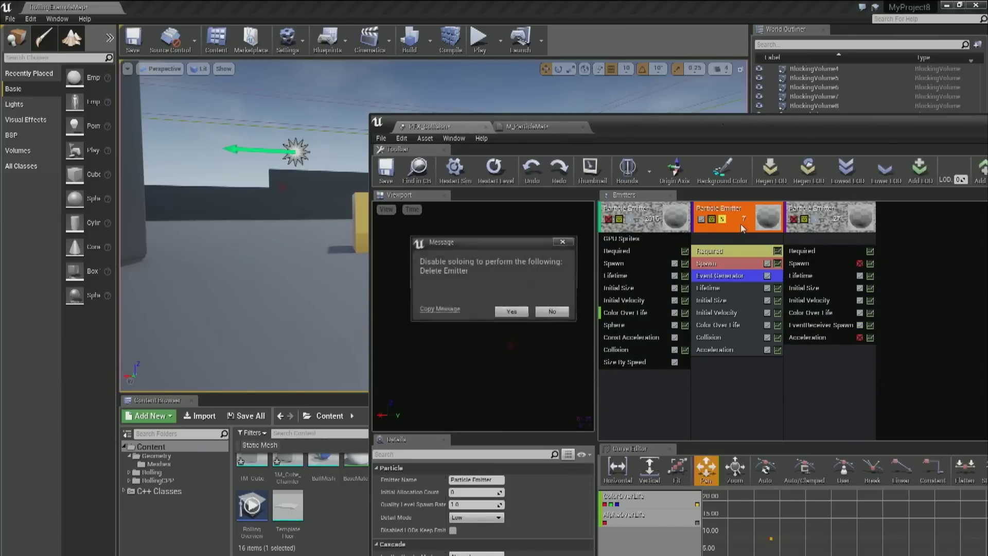
click(512, 312)
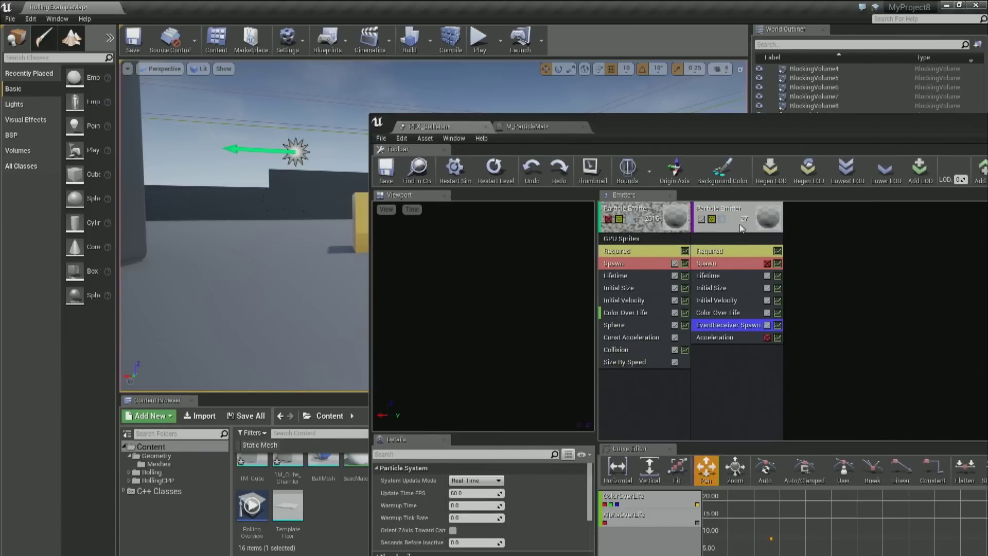
click(611, 219)
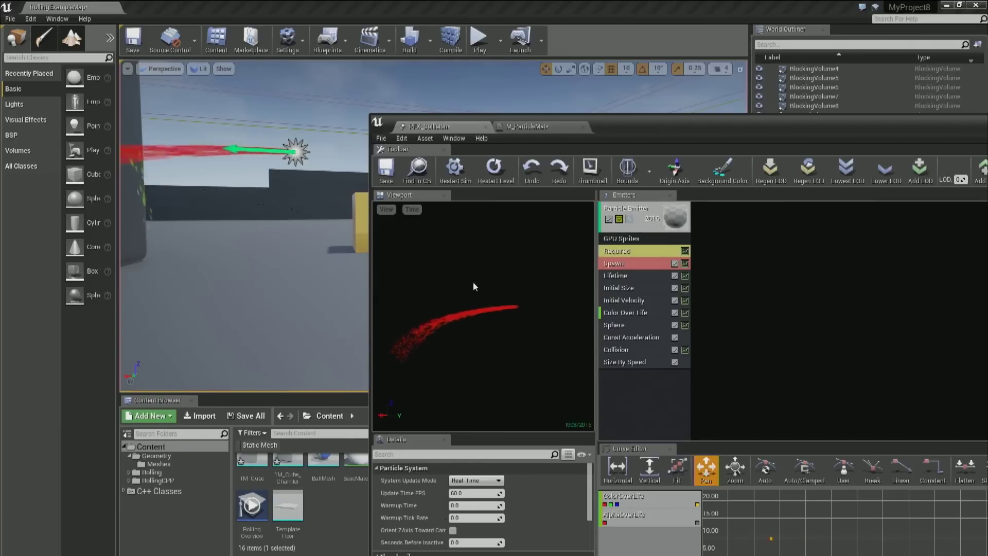
drag(531, 218, 587, 222)
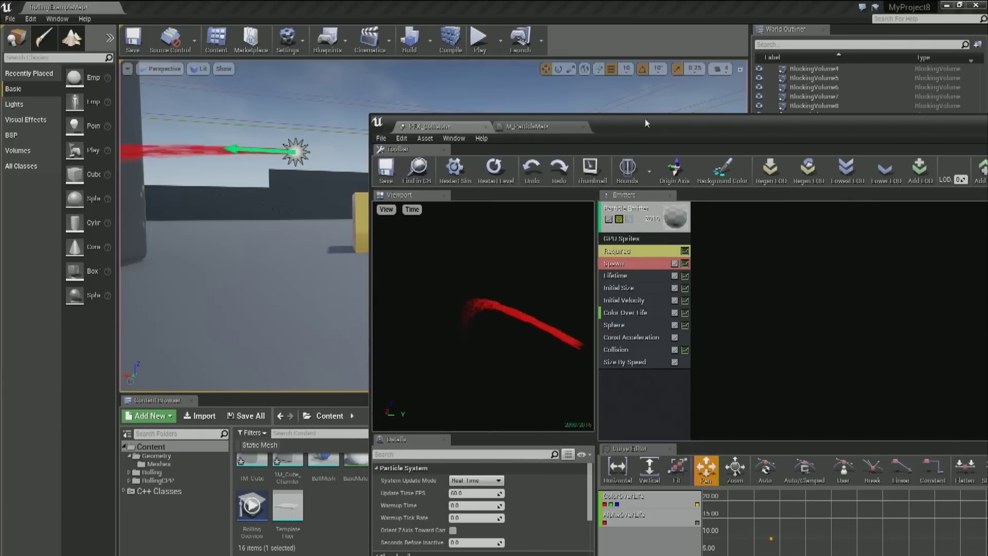
Rotate the PFX_Collision emitter actor by 170 degrees about its vertical axis and delete it from the level.
drag(647, 124, 566, 389)
mouse_move(479, 266)
right_down()
mouse_move(489, 329)
mouse_move(479, 266)
right_up()
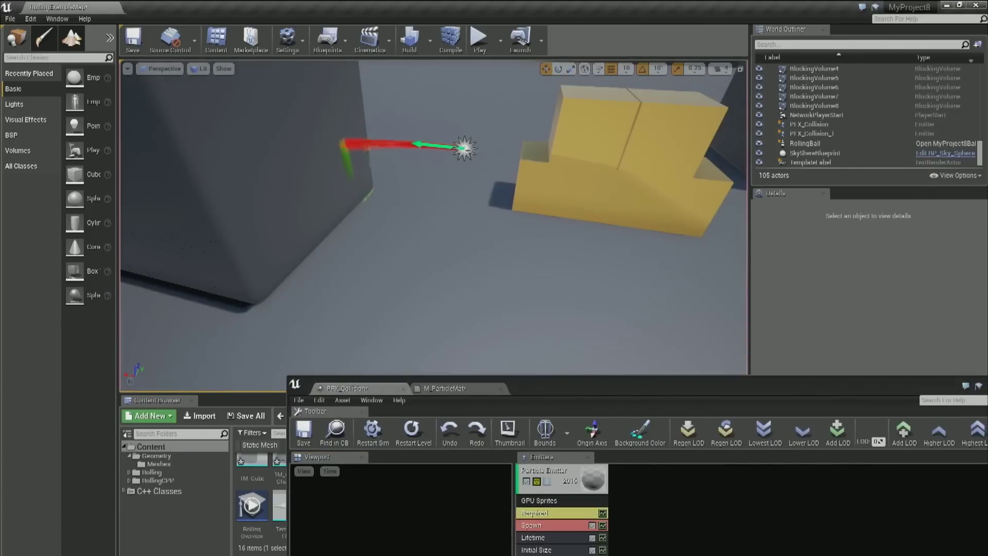
click(477, 159)
key(e)
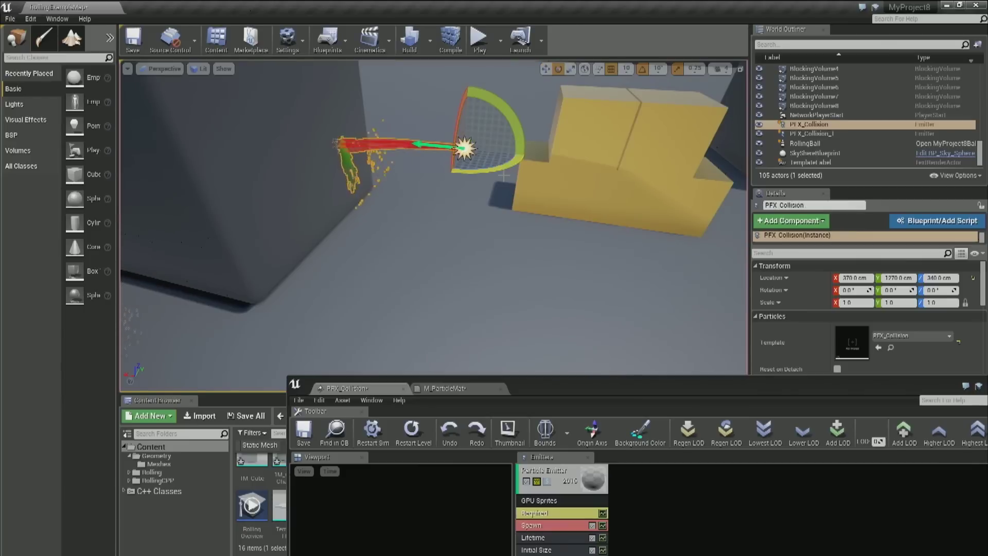
mouse_move(502, 174)
mouse_down()
mouse_move(545, 172)
mouse_move(539, 157)
mouse_up()
key(Delete)
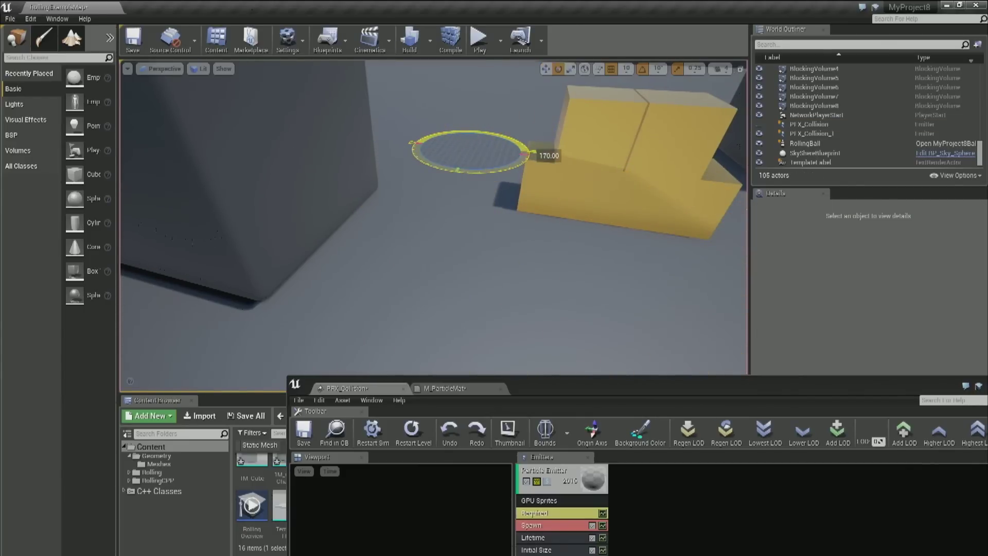
Select the PFX_Collision emitter actor, toggle game view, and inspect its sparks beside the yellow blocks.
right_click(504, 173)
mouse_move(570, 372)
click(653, 399)
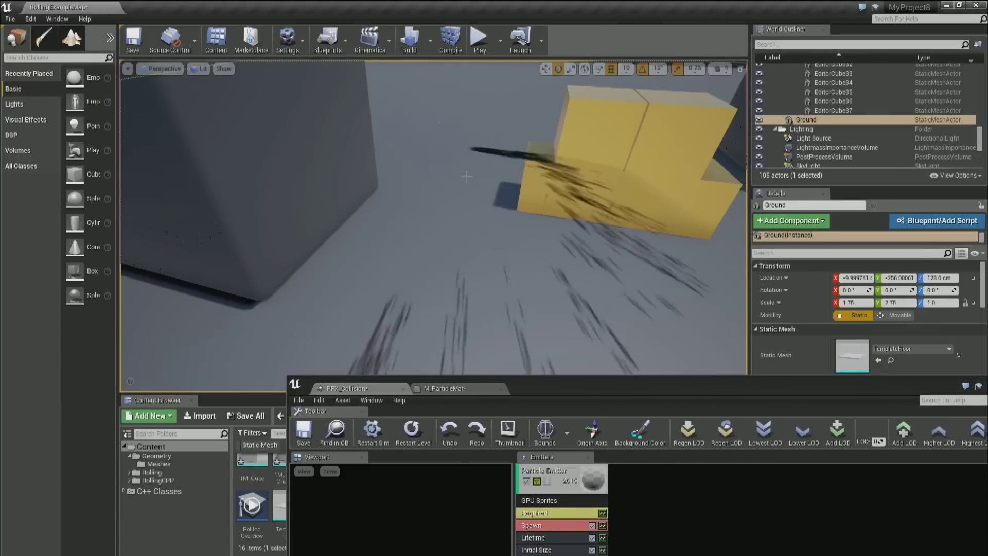
click(478, 158)
key(g)
key(g)
drag(481, 211, 320, 219)
mouse_move(420, 150)
mouse_down()
mouse_move(447, 200)
mouse_move(475, 211)
mouse_up()
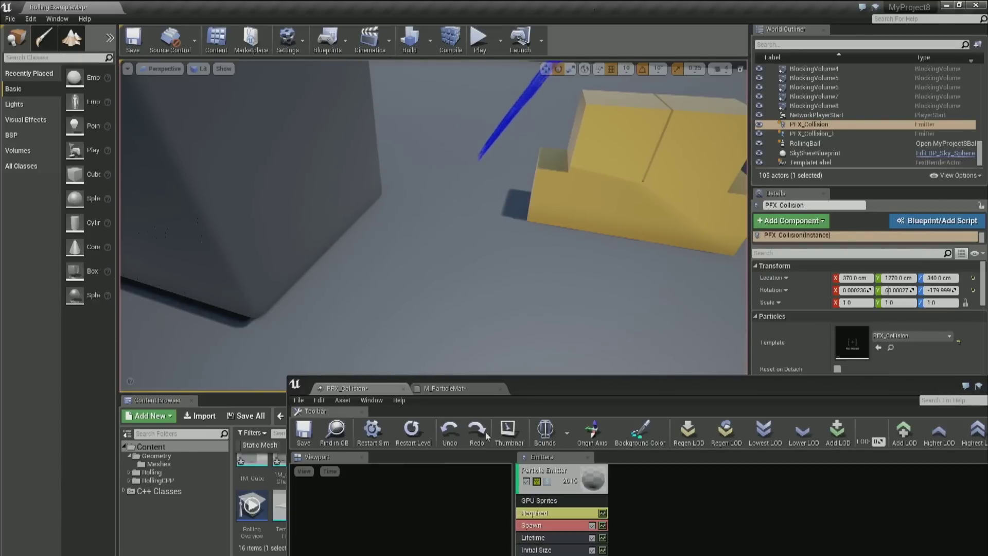
Show the M_ParticleMat graph maximized, move Particle Direction above Particle Color, and set the TexCoord, 0.5 and SphereMask nodes apart.
click(469, 389)
drag(576, 387, 450, 140)
double_click(450, 140)
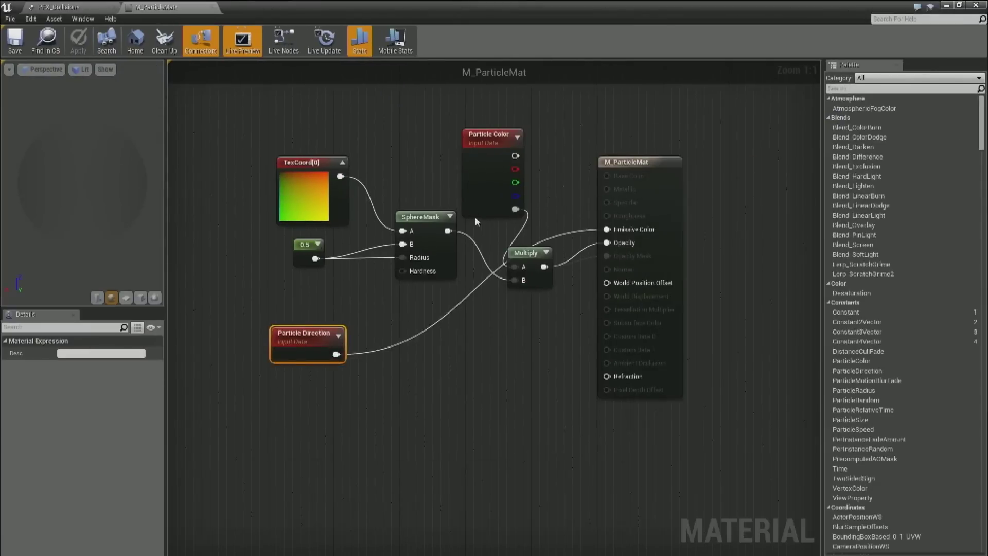
drag(330, 328, 487, 72)
right_drag(394, 200, 505, 296)
drag(335, 254, 550, 454)
drag(561, 355, 459, 268)
click(407, 366)
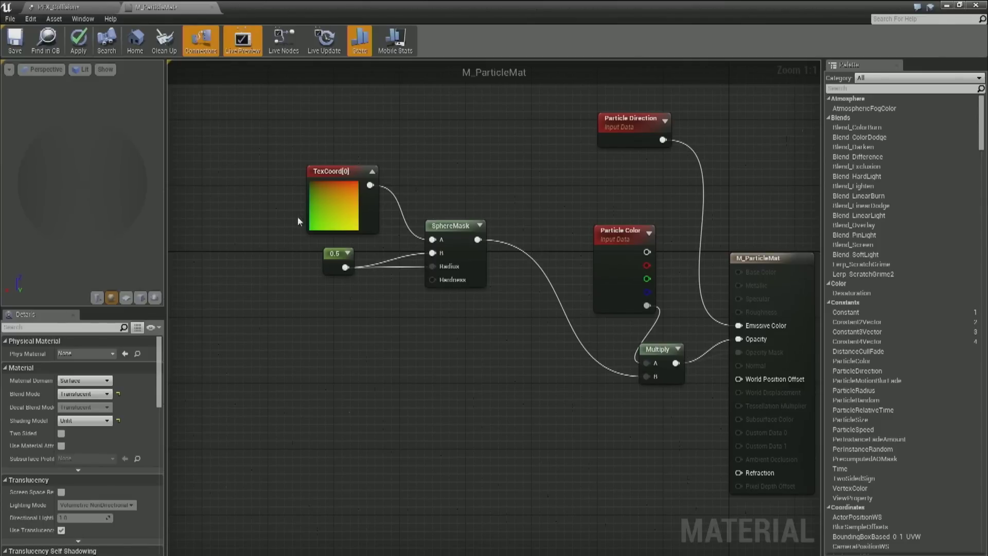
Inspect the TexCoord node and set the SphereMask node's Hardness to 100.
click(321, 209)
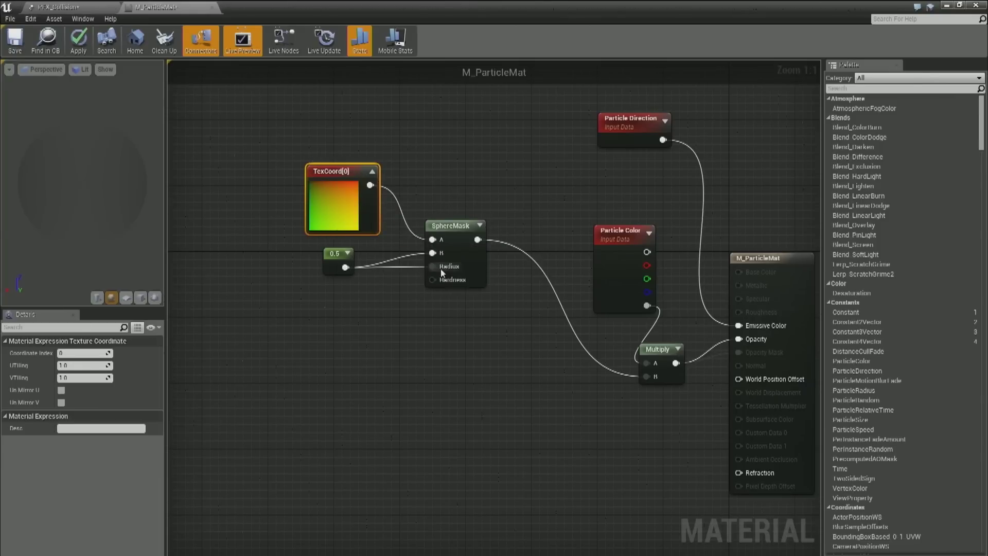
click(458, 253)
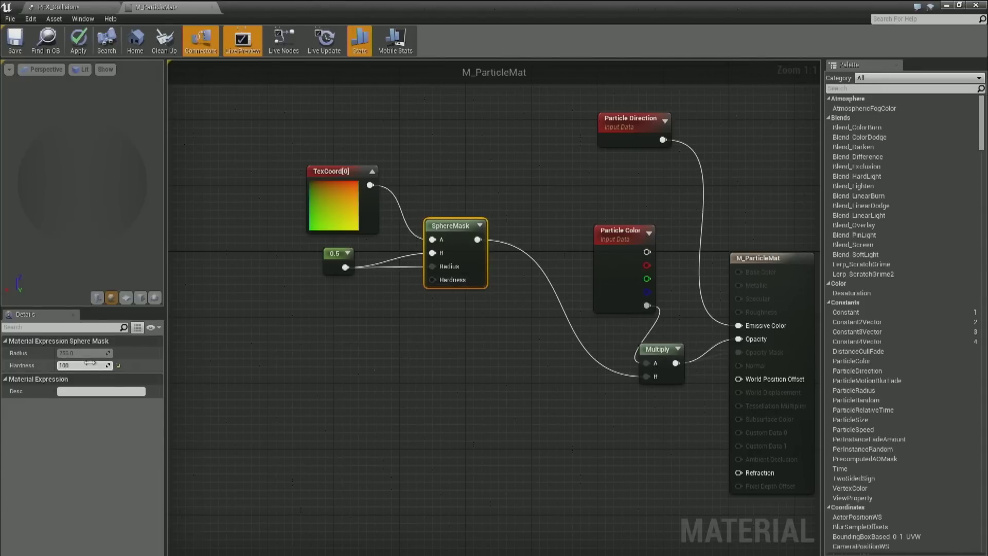
key(Return)
Try the plane and custom preview meshes for the material, dismiss the mesh warning, and use the cube primitive.
click(125, 299)
drag(91, 174, 75, 174)
right_drag(91, 174, 90, 136)
drag(91, 174, 111, 102)
click(151, 299)
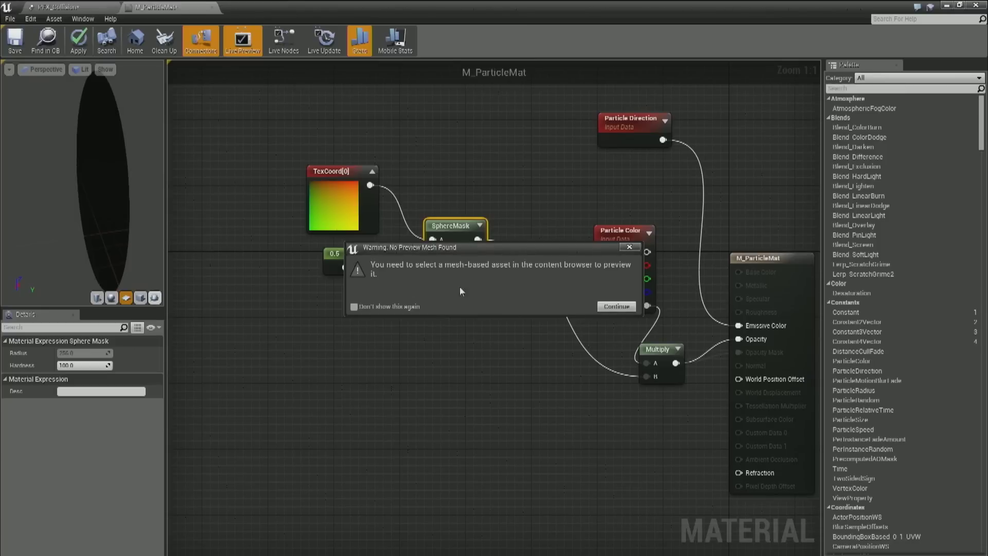
click(609, 310)
click(141, 298)
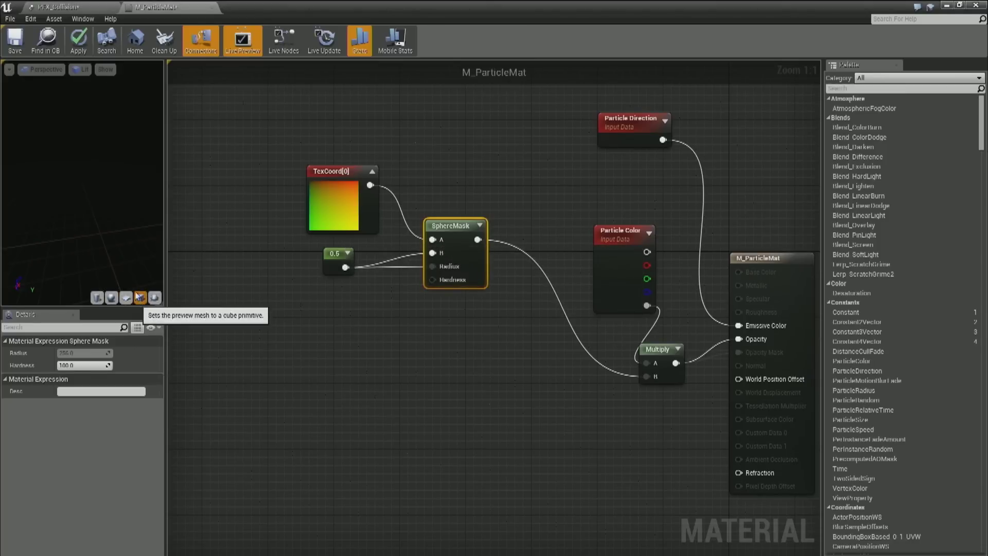
drag(97, 196, 60, 167)
right_drag(77, 180, 77, 155)
drag(77, 155, 49, 155)
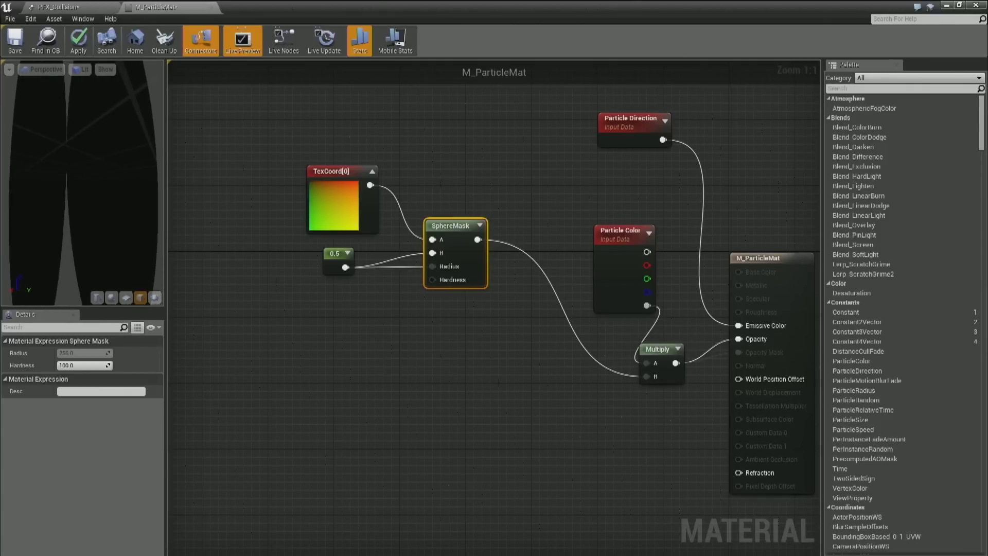
Start previewing the SphereMask node on the cube and set its Hardness to 50.
right_click(461, 231)
click(476, 242)
drag(149, 224, 114, 219)
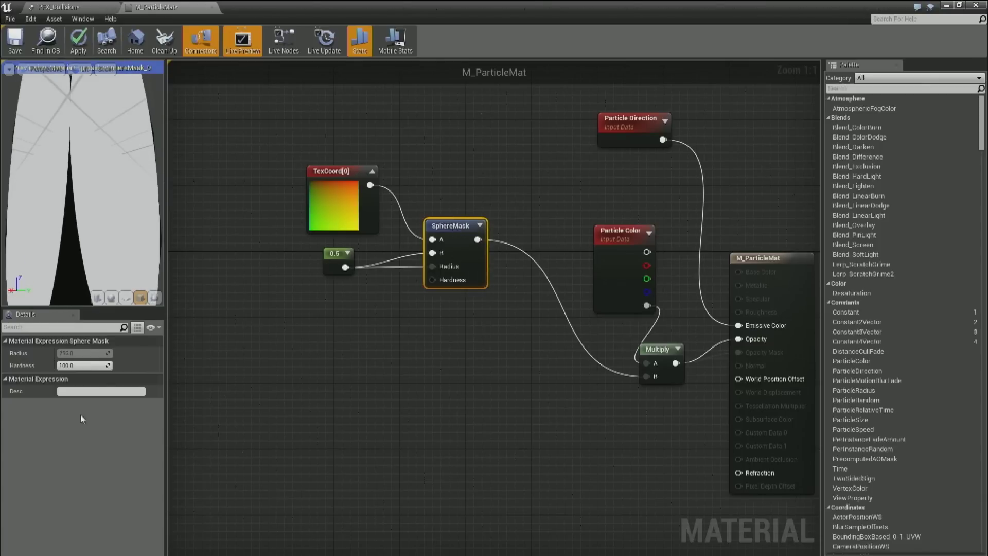
click(76, 363)
text(50)
key(Return)
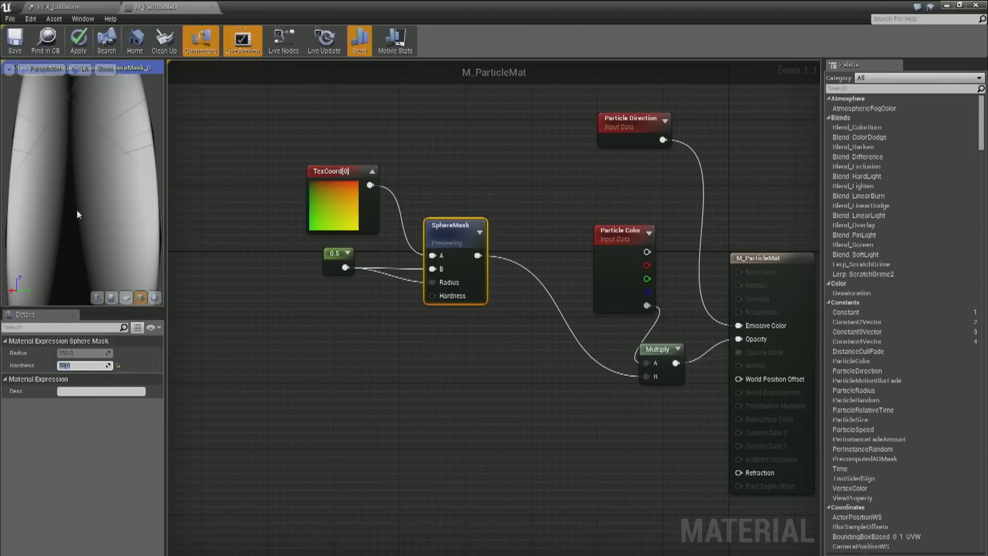
drag(130, 215, 100, 207)
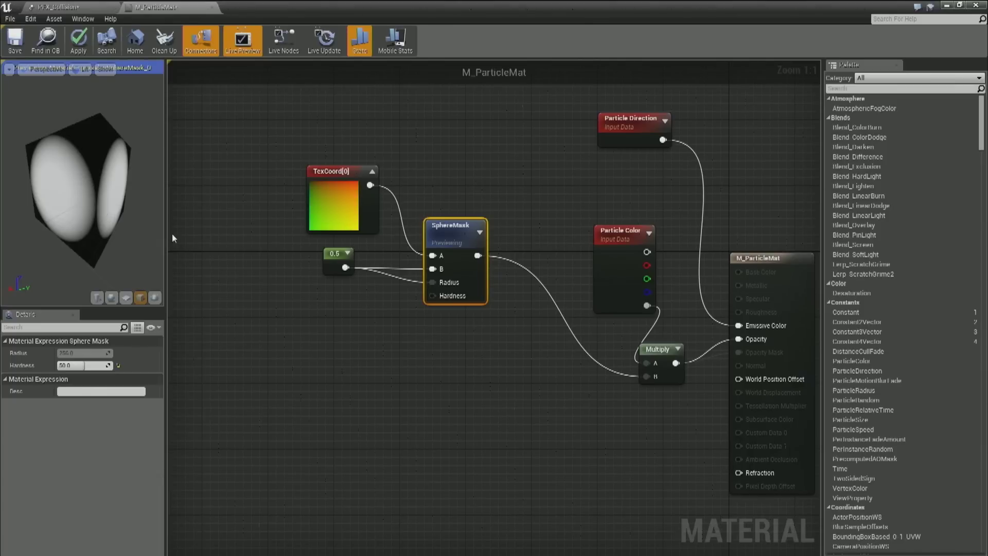
Add a WorldPosition node and connect it to SphereMask's A input, replacing the TexCoord connection.
right_drag(214, 192, 268, 249)
right_click(278, 180)
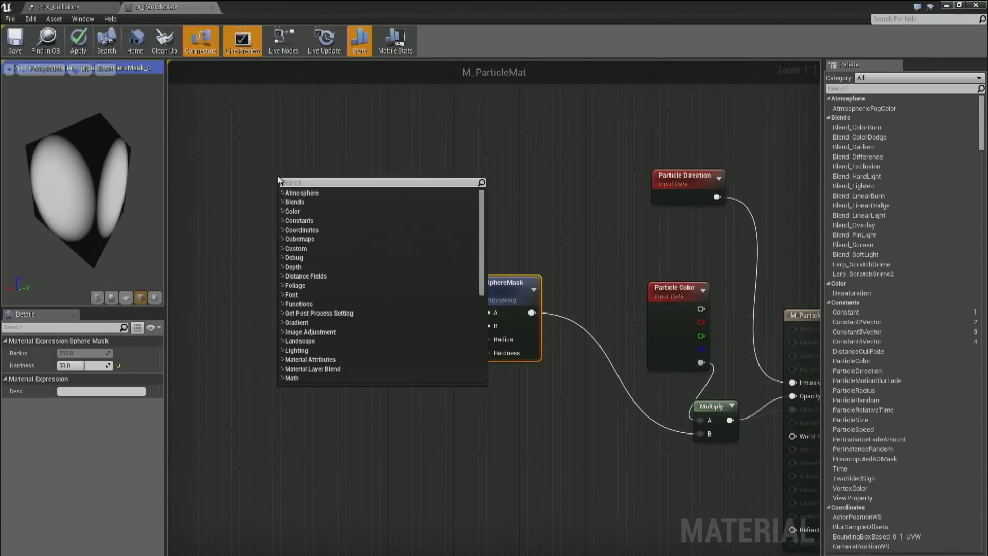
text(worldpos)
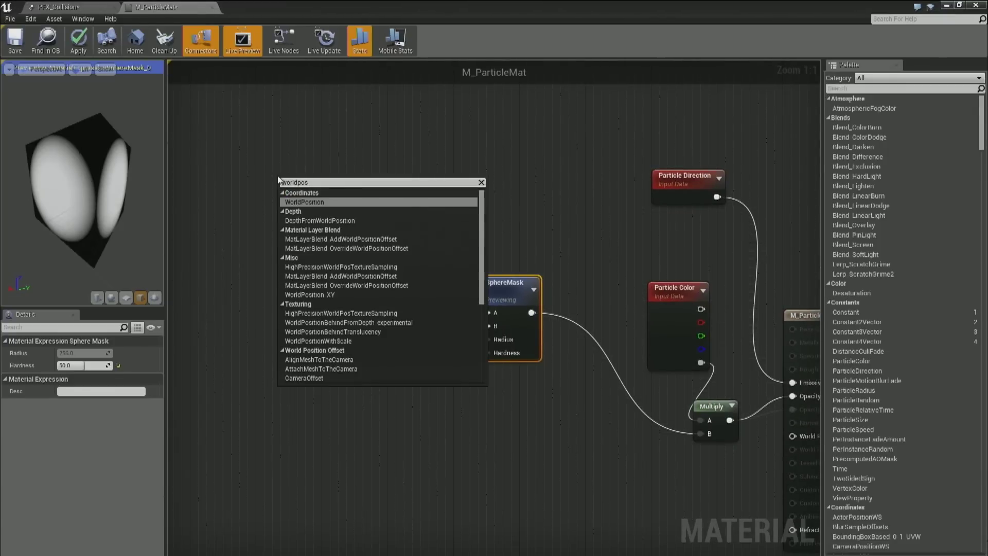
key(Return)
drag(446, 203, 487, 312)
click(463, 254)
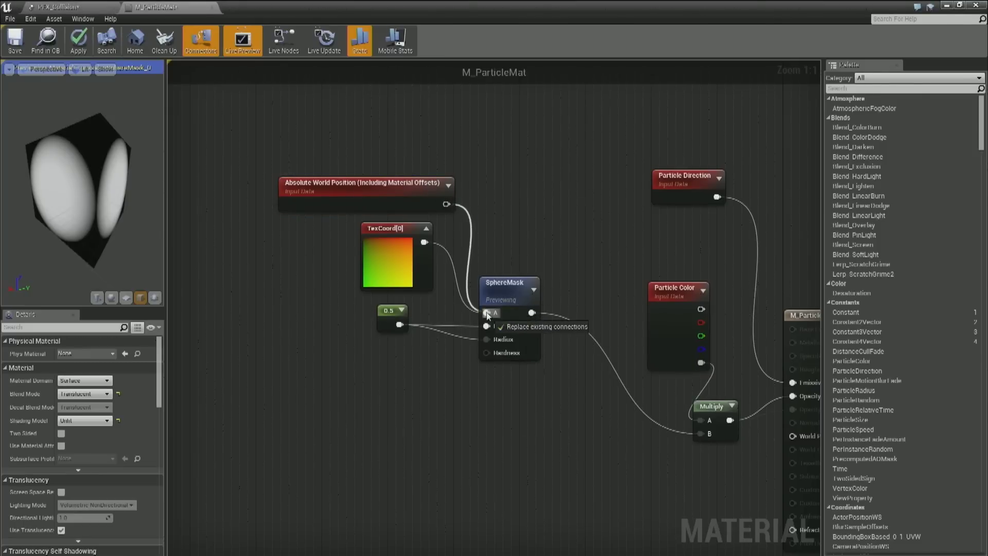
Disconnect the 0.5 constant from SphereMask, move it aside, and delete the TexCoord node.
alt+click(400, 324)
drag(388, 311, 391, 415)
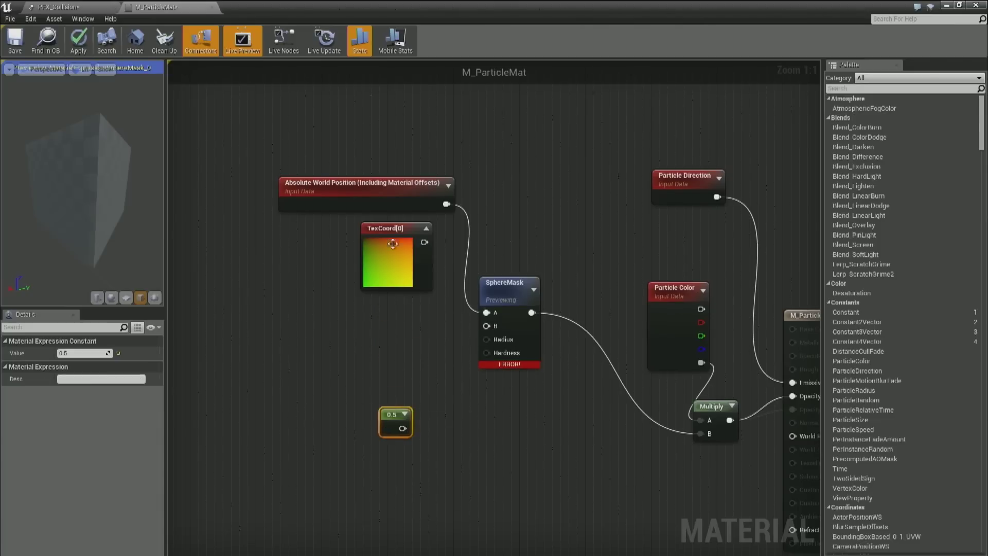
click(392, 242)
key(Delete)
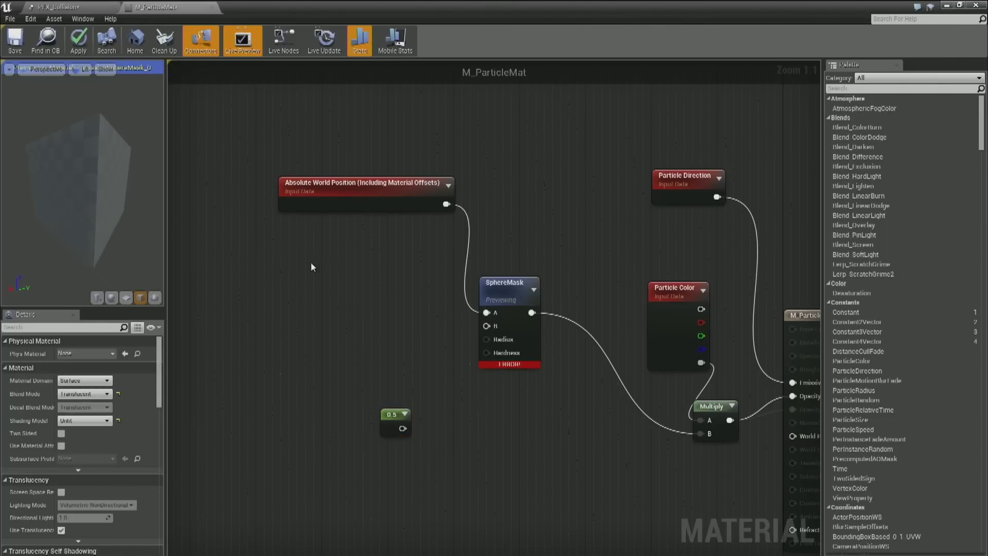
Add a vector parameter feeding SphereMask's B input and delete the 0.5 constant.
click(299, 264)
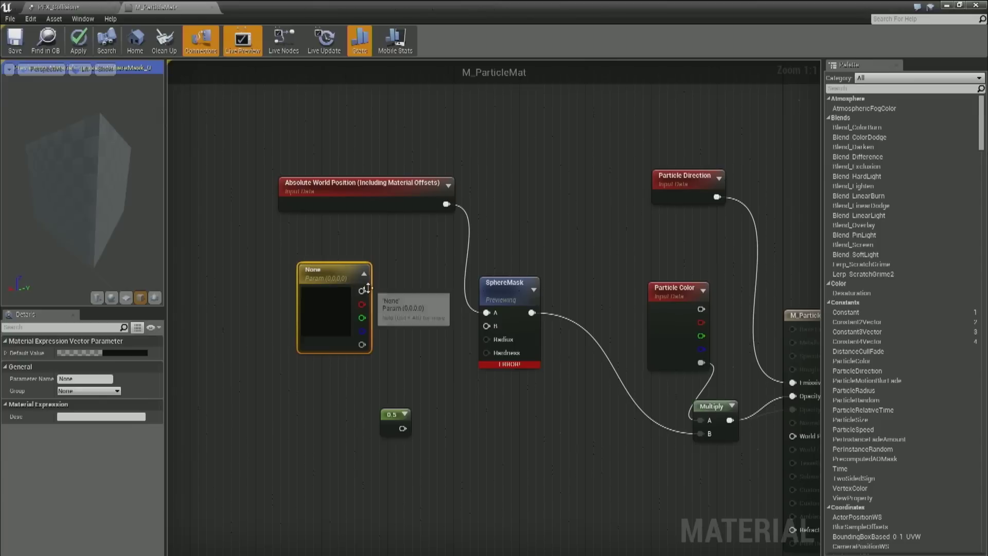
drag(363, 291, 486, 326)
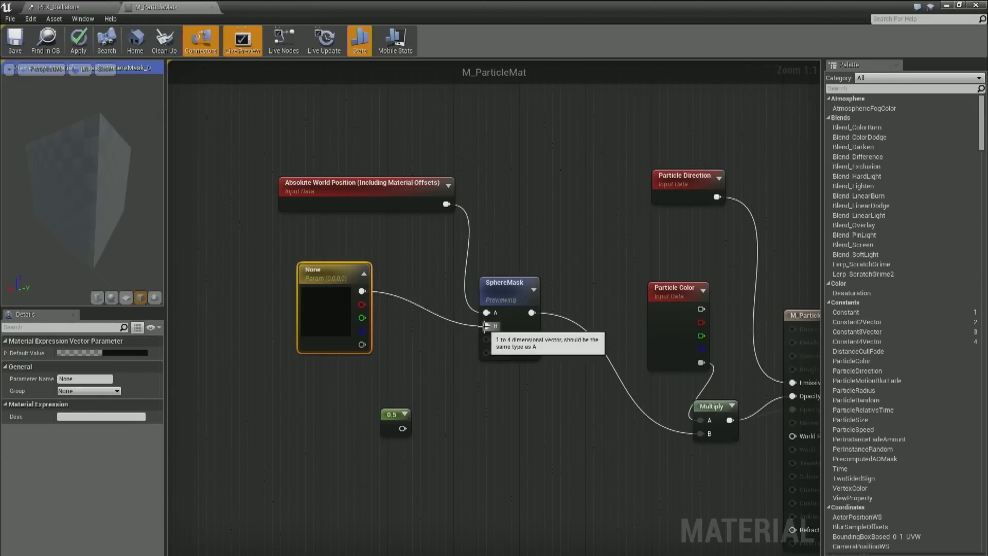
click(394, 421)
key(Delete)
Add a scalar parameter named Radius with a default value of 100 and connect it to SphereMask's Radius input.
click(363, 405)
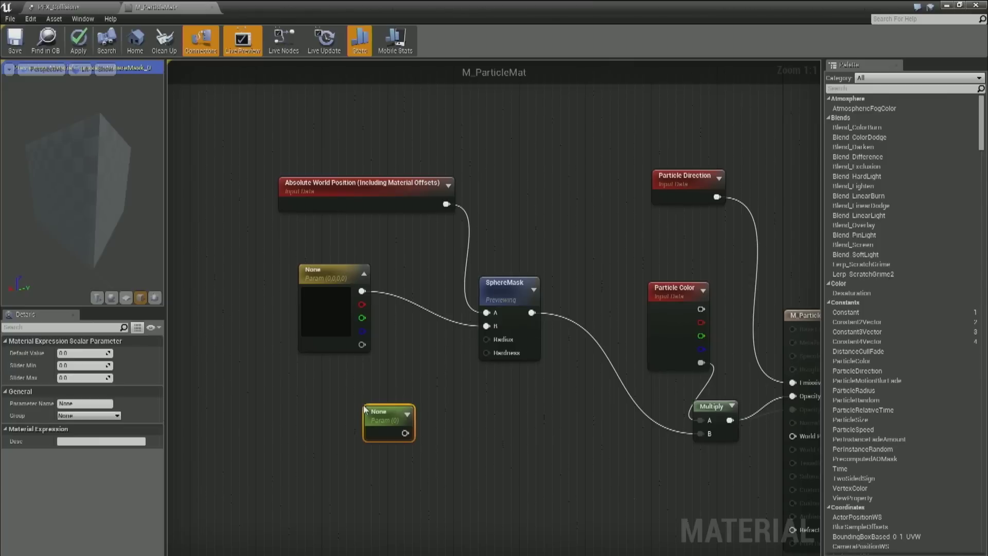
click(90, 404)
text(Radius)
key(Return)
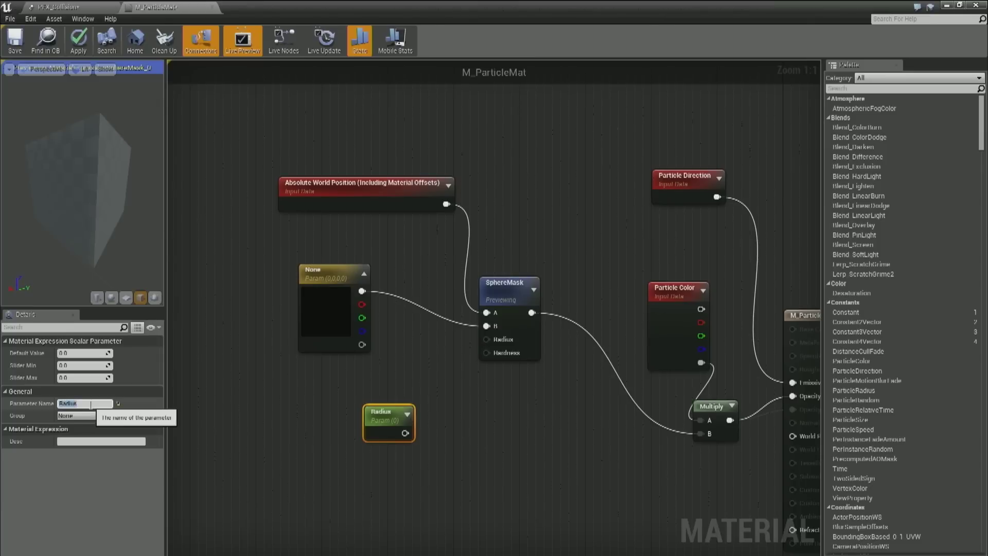
click(88, 353)
text(100)
key(Return)
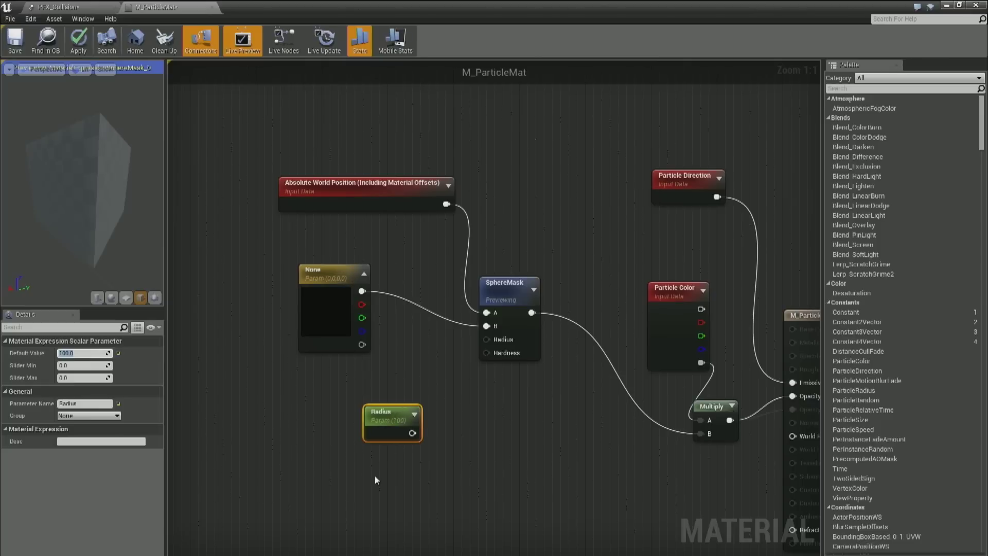
drag(412, 433, 493, 344)
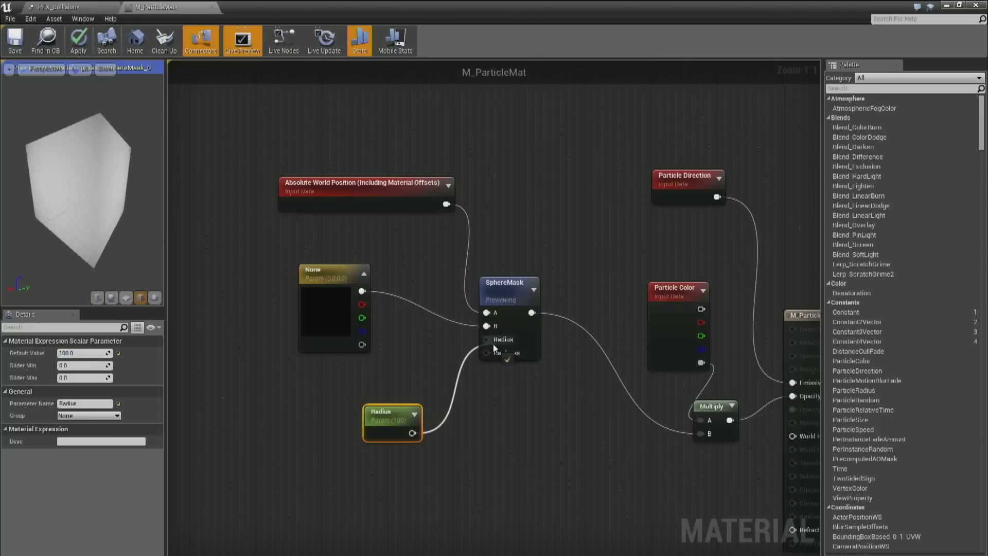
Arrange the Radius, Absolute World Position and vector parameter nodes in a spaced column before SphereMask.
drag(401, 425, 351, 395)
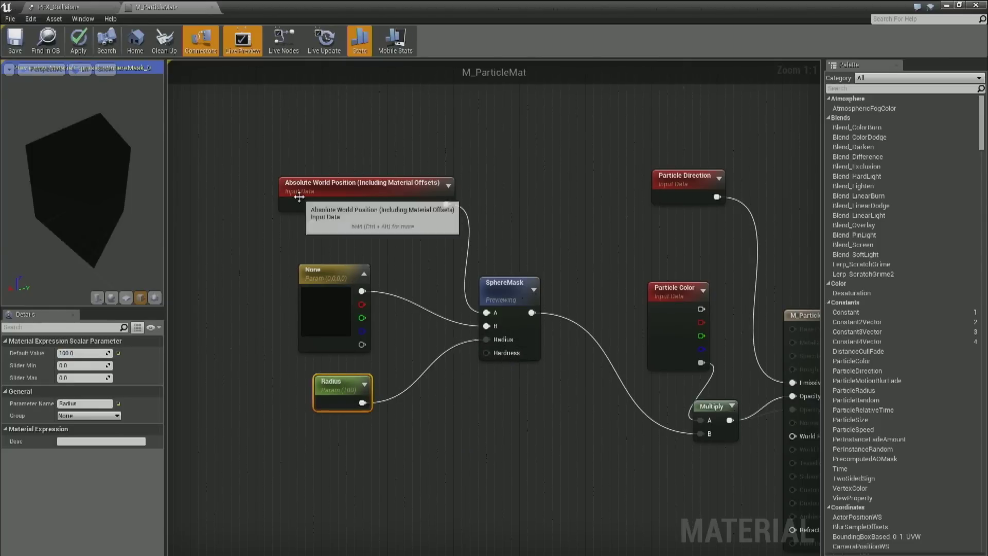
drag(297, 192, 293, 160)
drag(339, 297, 354, 252)
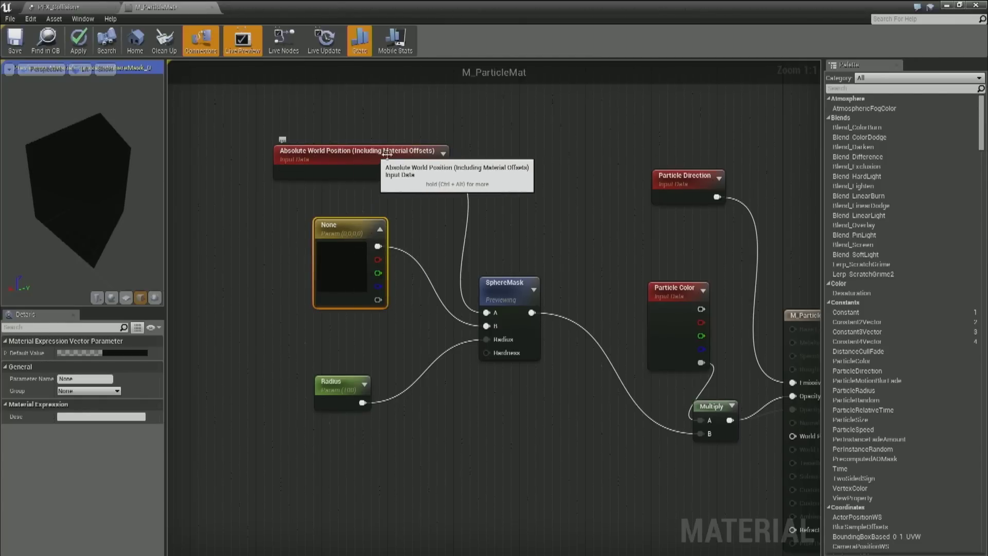
drag(366, 242, 391, 250)
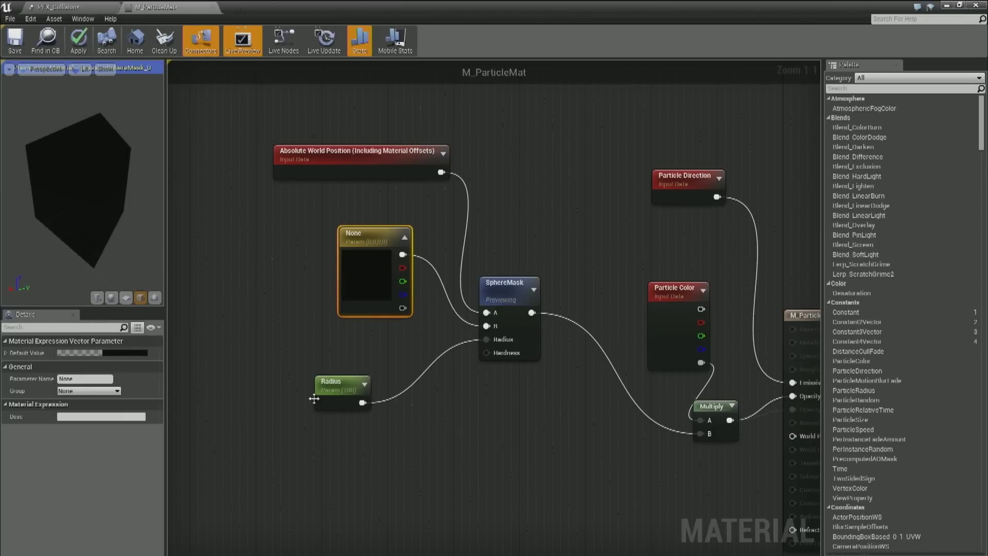
drag(316, 399, 339, 390)
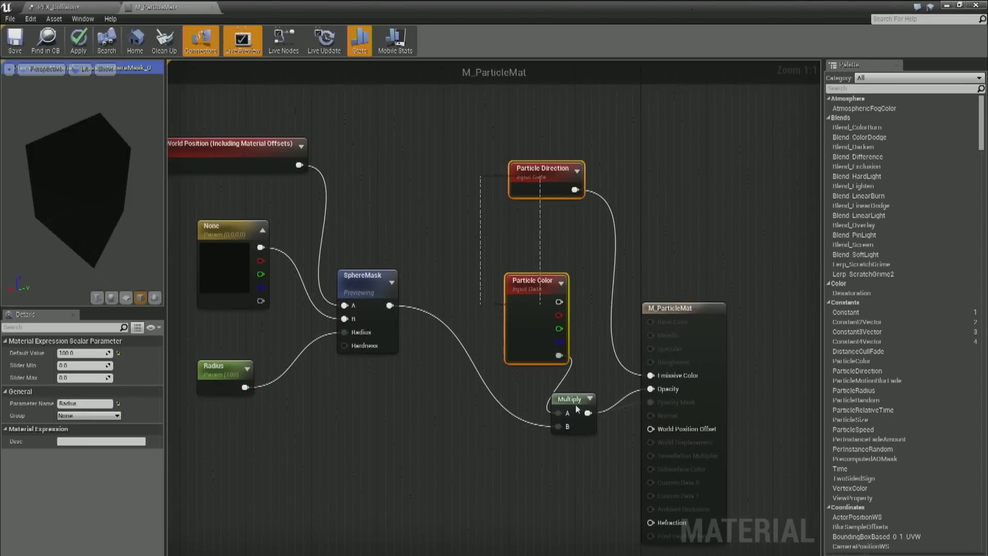
Replace the Particle Direction, Particle Color and Multiply nodes by wiring SphereMask into Opacity and a constant of 1 into Emissive Color.
key(Delete)
drag(390, 305, 652, 389)
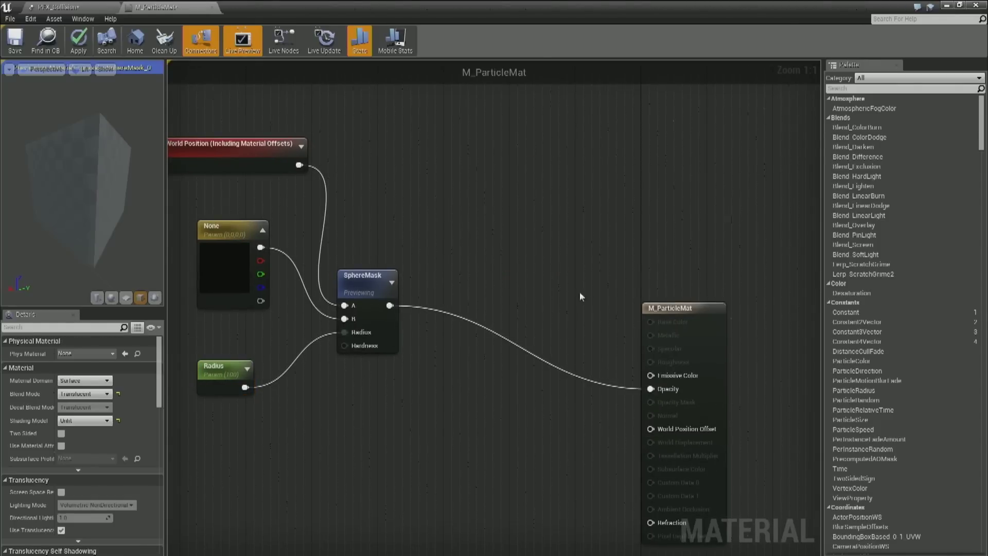
click(504, 212)
click(90, 353)
text(1)
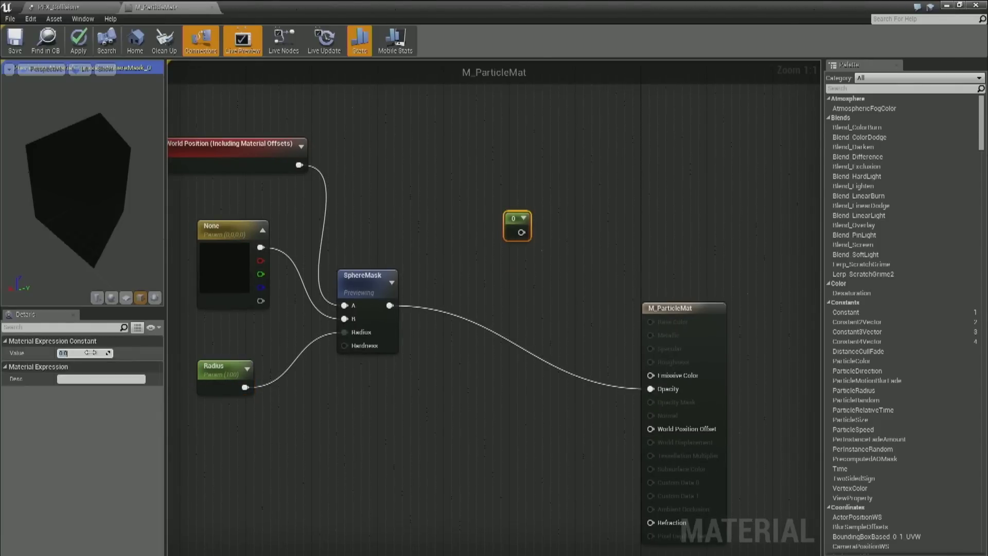
key(Return)
drag(521, 232, 653, 378)
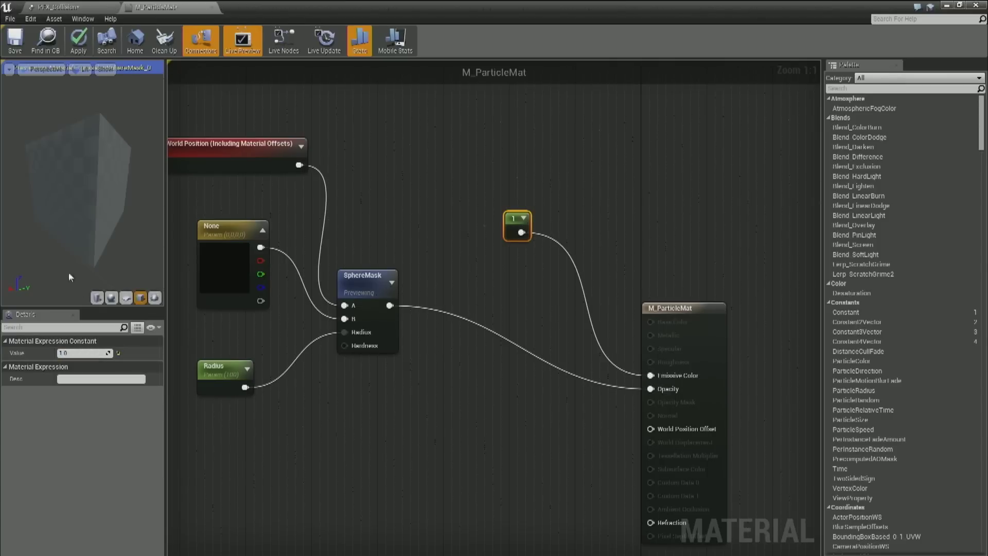
Stop previewing the SphereMask node and check the whole material on the plane and cube preview meshes.
click(125, 298)
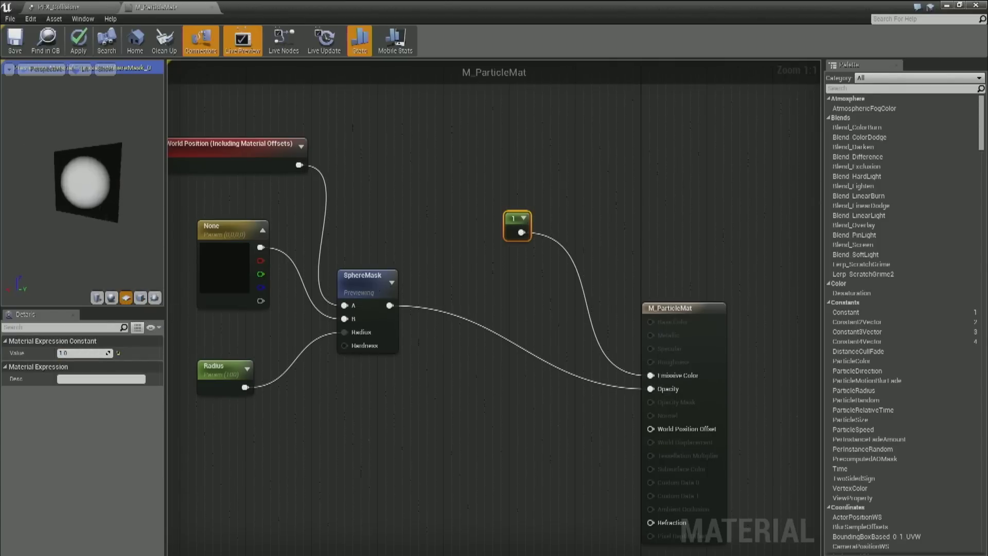
right_drag(215, 181, 354, 194)
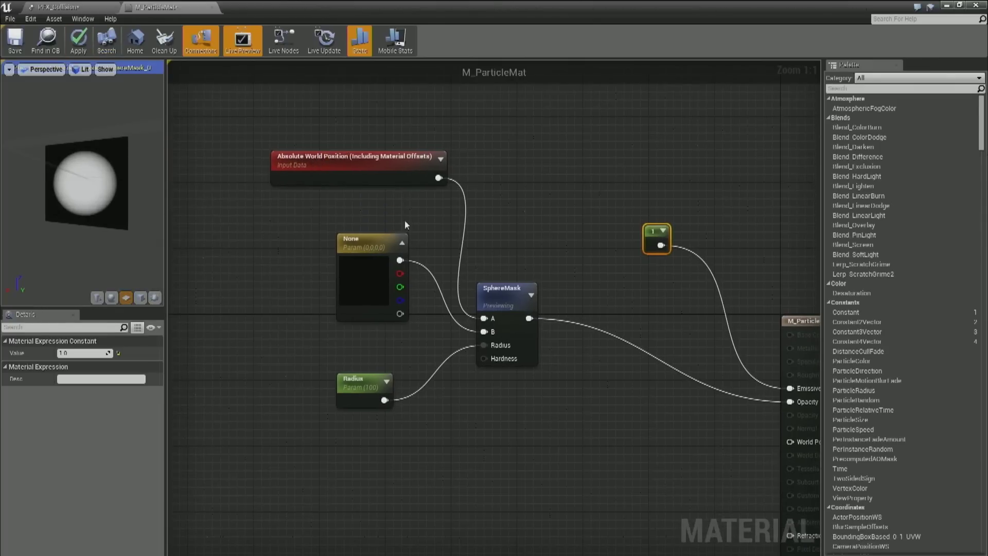
right_click(517, 294)
click(521, 302)
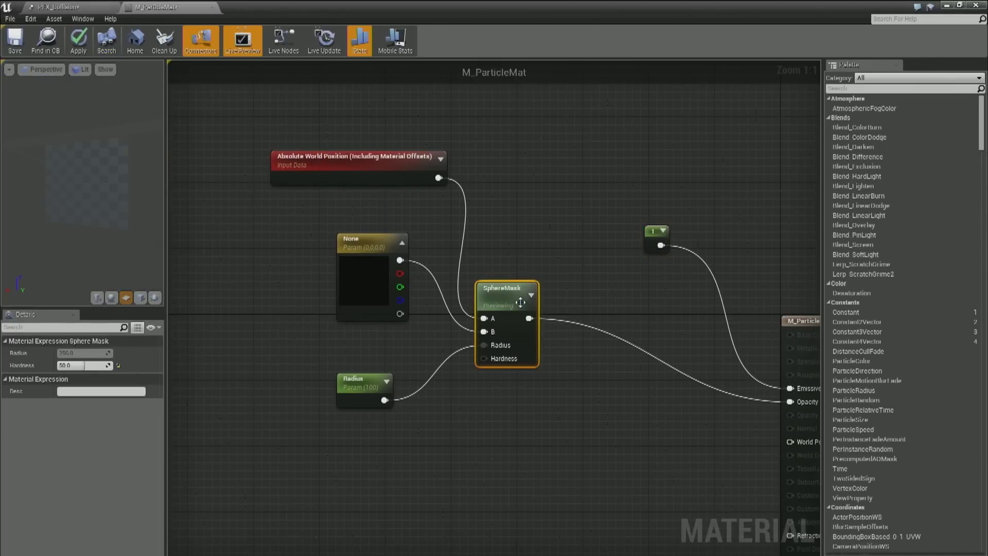
mouse_move(91, 199)
mouse_down()
mouse_move(119, 187)
mouse_move(72, 189)
mouse_move(111, 181)
mouse_move(95, 191)
mouse_up()
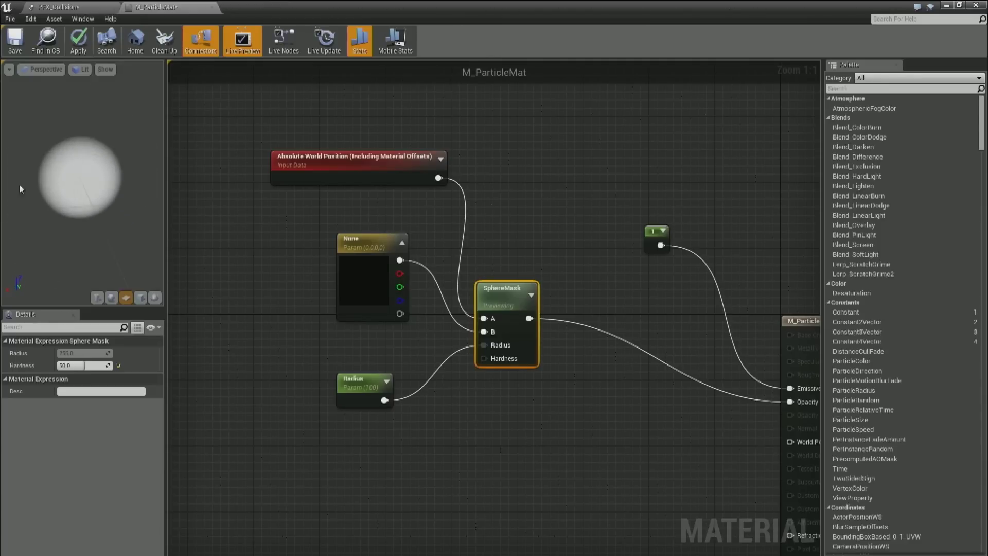
click(140, 297)
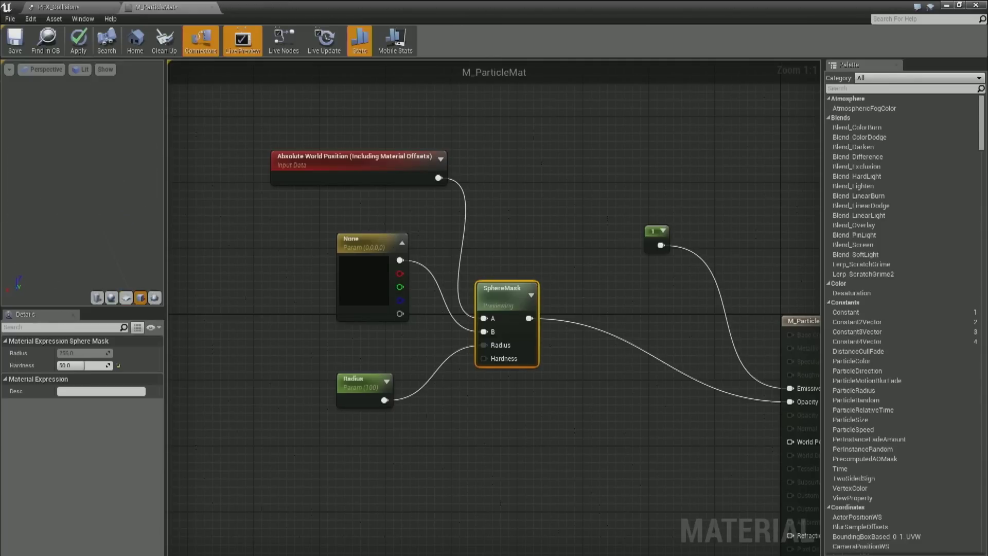
Preview the material on the plane and raise the vector parameter's default R value to about 10.7, checking how the mask shifts.
click(126, 298)
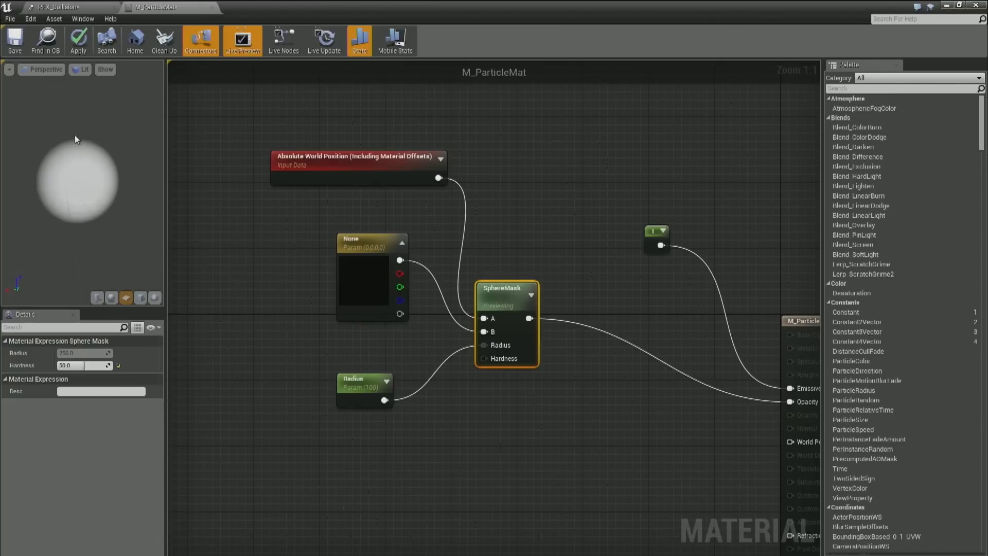
click(341, 276)
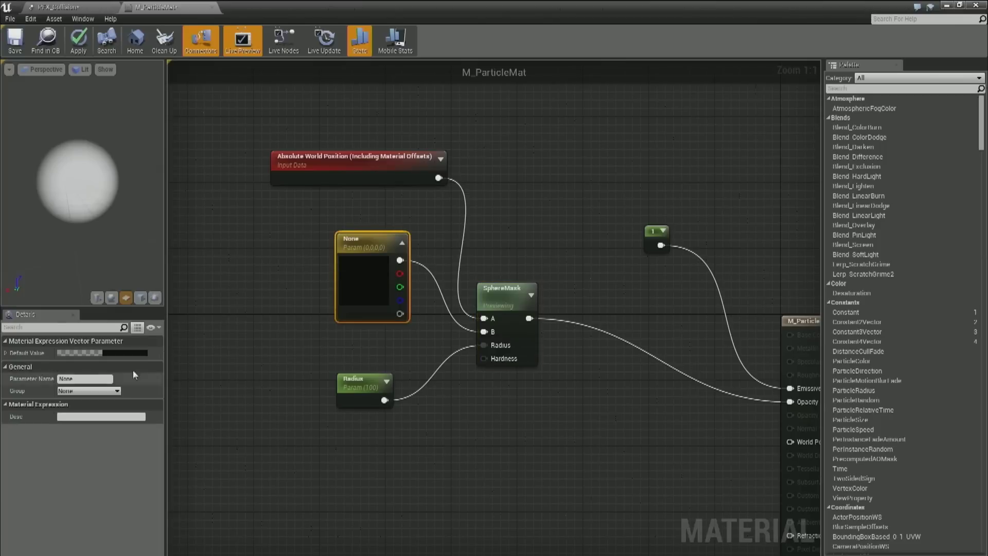
click(24, 353)
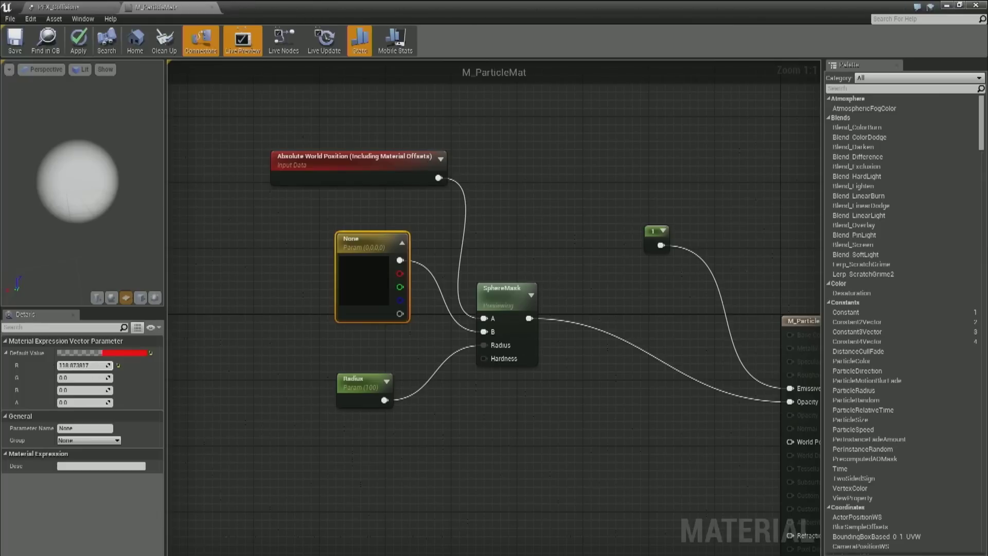
drag(84, 368, 68, 369)
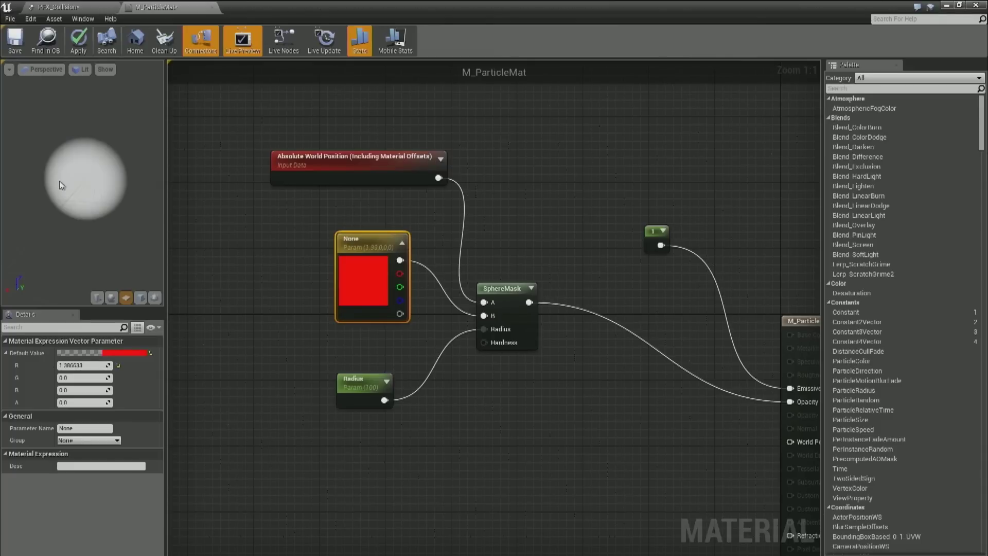
drag(84, 367, 88, 367)
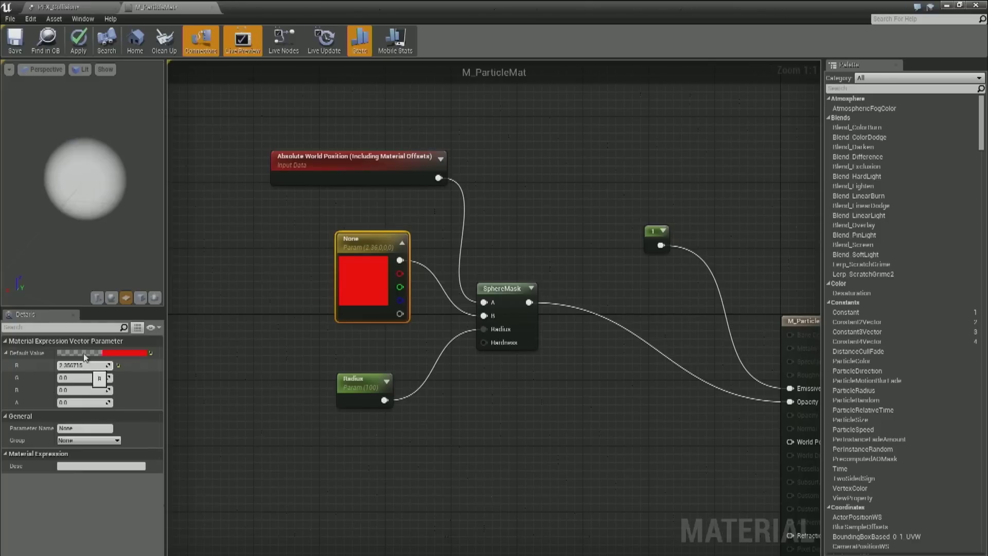
click(109, 353)
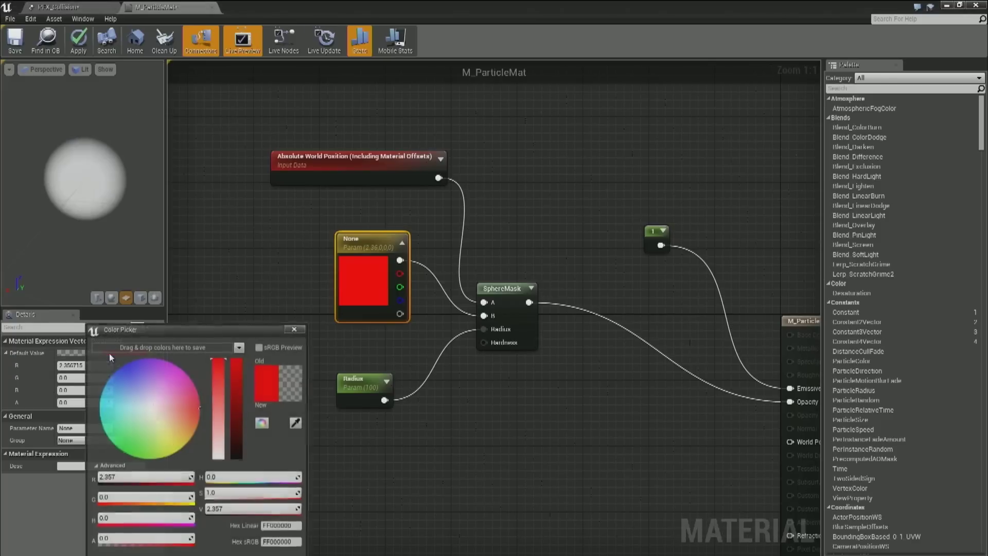
click(296, 328)
drag(82, 366, 94, 366)
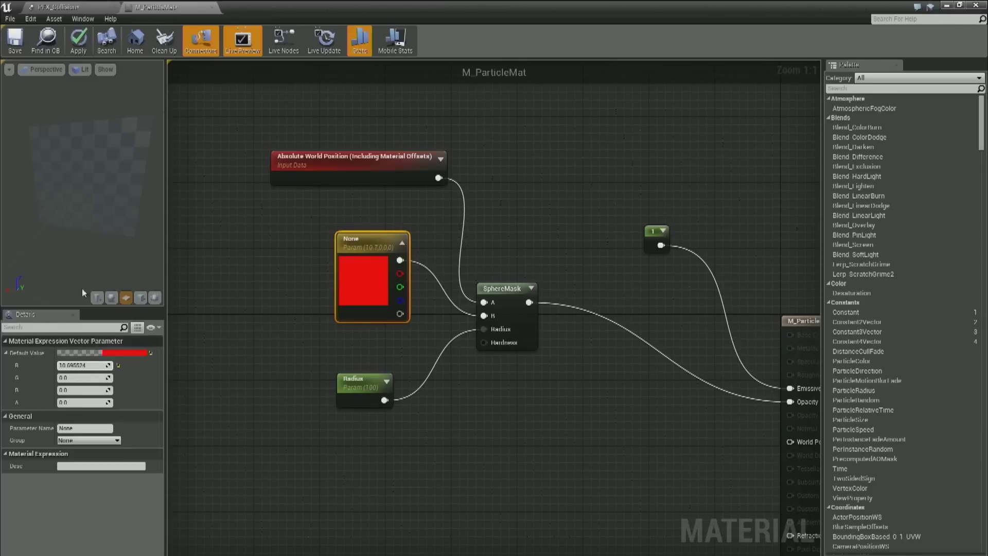
drag(106, 154, 139, 179)
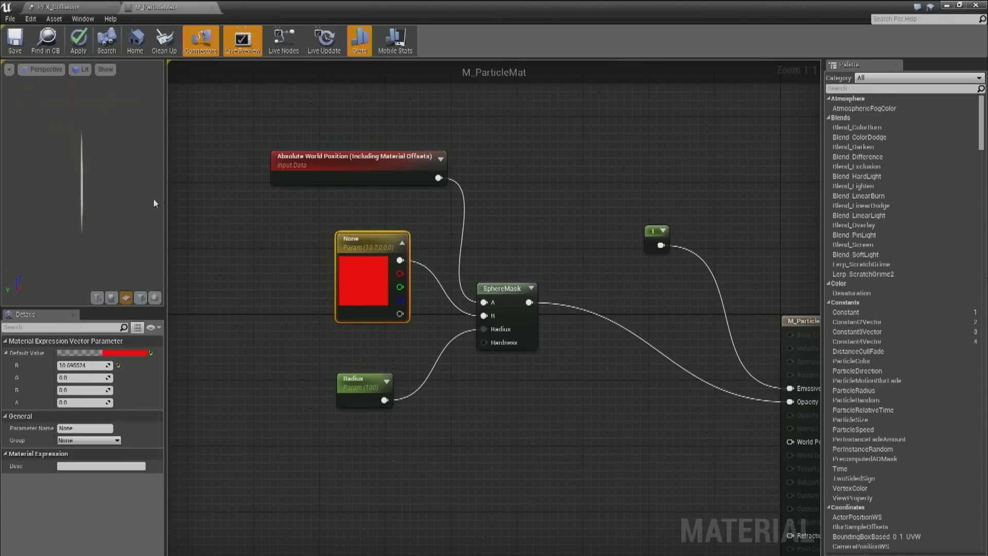
mouse_move(96, 218)
mouse_down()
mouse_move(119, 218)
mouse_move(97, 218)
mouse_up()
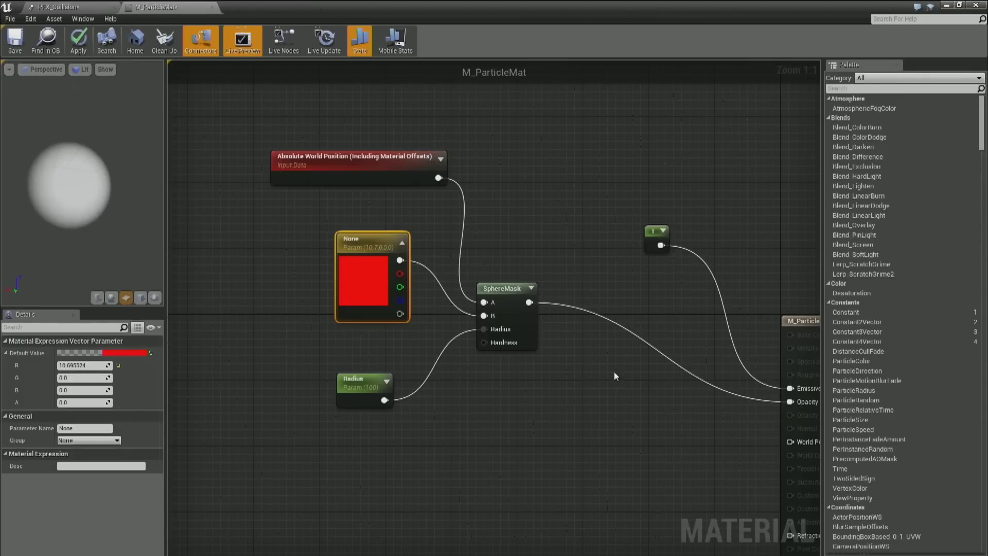
Insert a Lerp node with Const A 0.05, driving its Alpha from SphereMask and sending its output to Opacity.
click(589, 374)
click(584, 353)
drag(530, 304, 605, 385)
drag(639, 357, 791, 402)
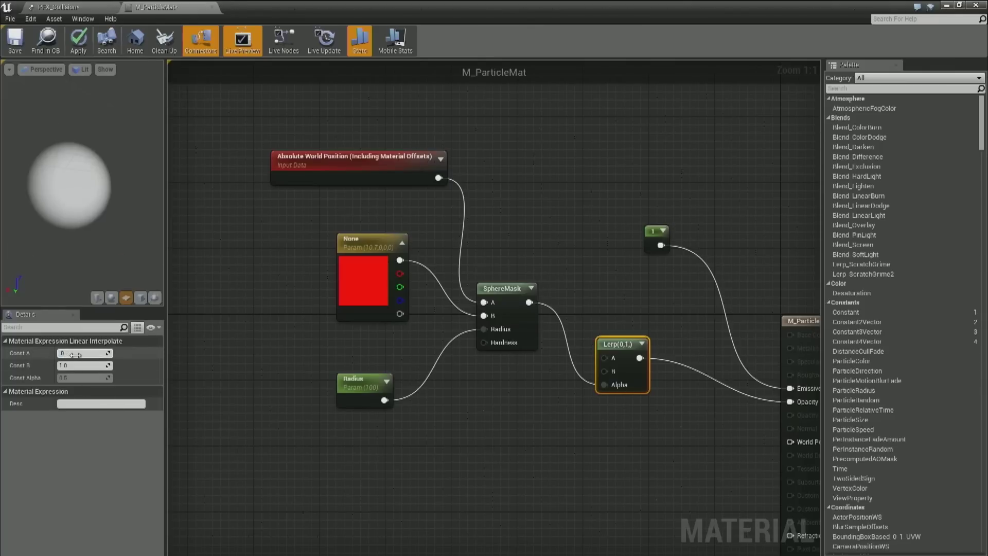
text(0.05)
key(Return)
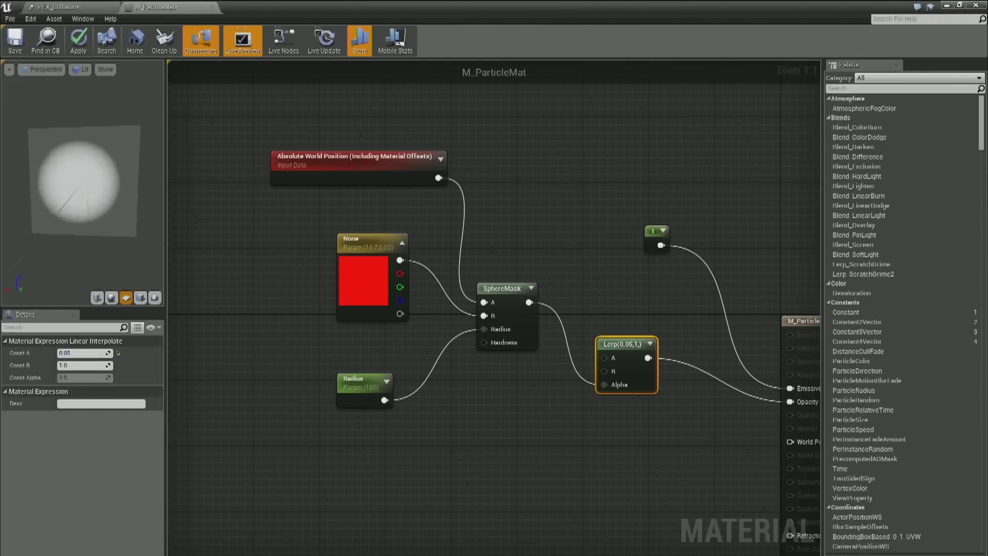
Reset the vector parameter's default R value to 0.
click(342, 275)
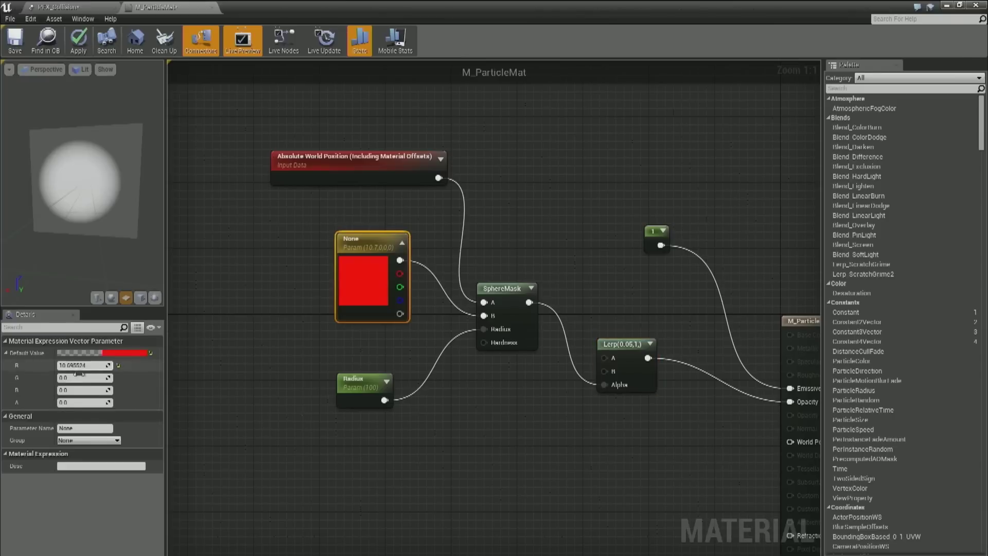
text(0)
key(Return)
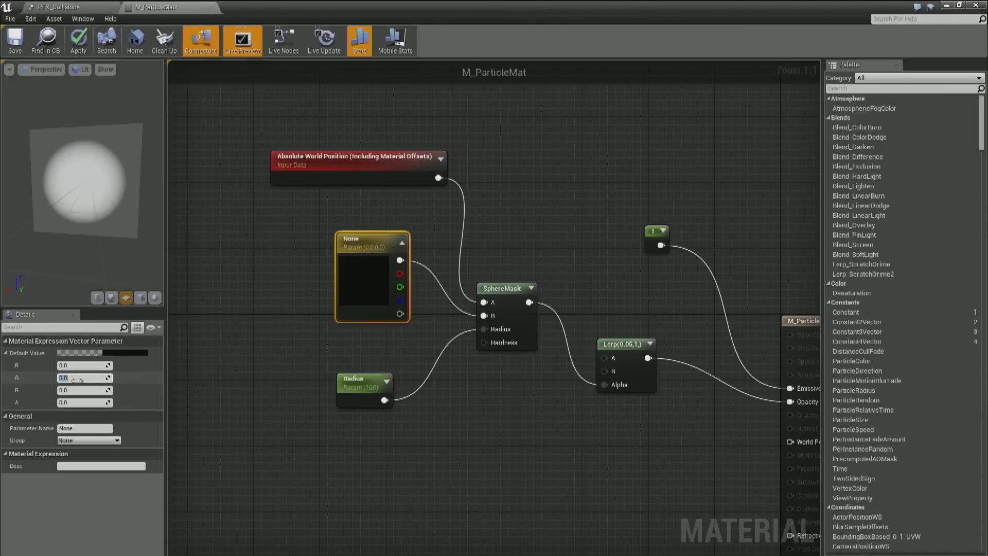
Try G values of 25 and -50 on the vector parameter, checking the mask's position on the preview plane.
text(25)
key(Return)
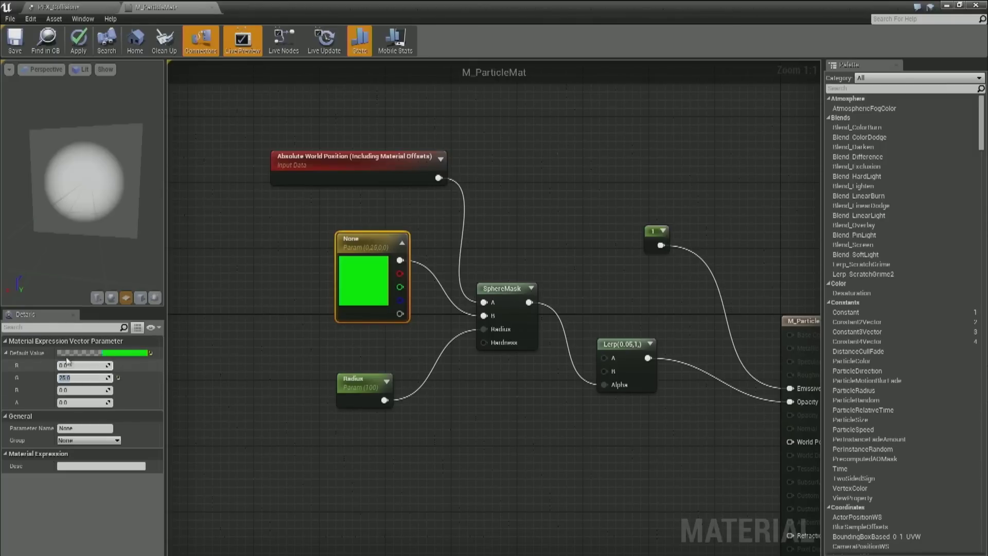
drag(85, 180, 118, 175)
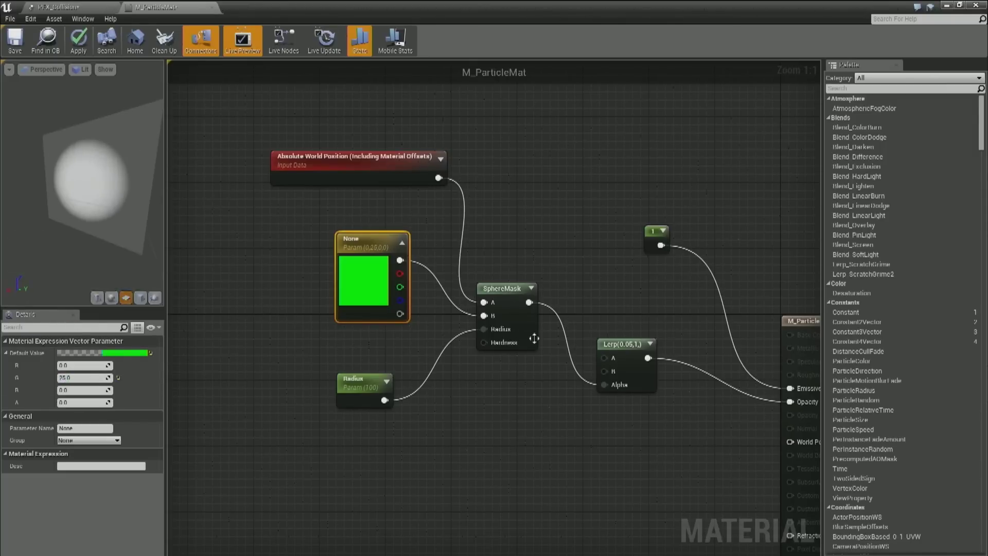
click(79, 377)
key(Return)
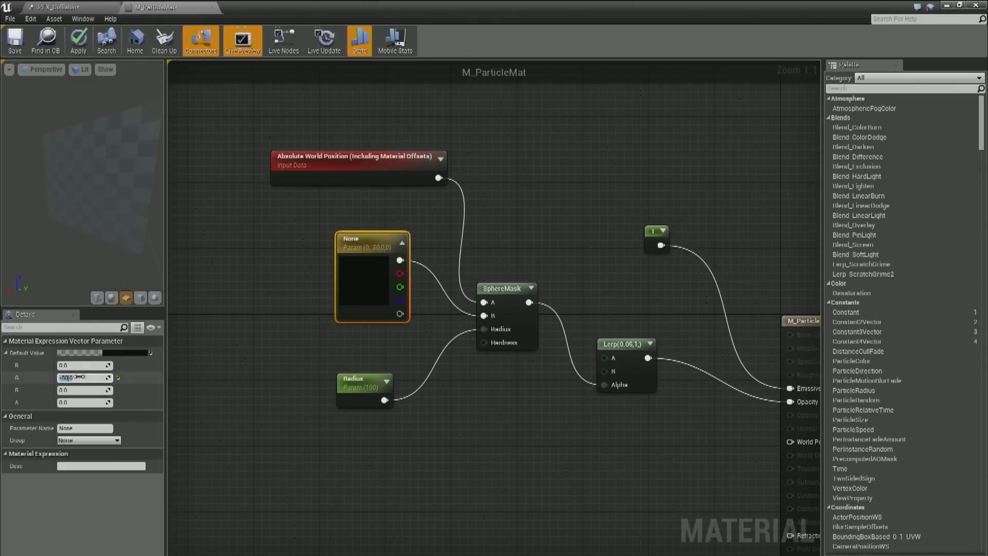
drag(79, 224, 128, 301)
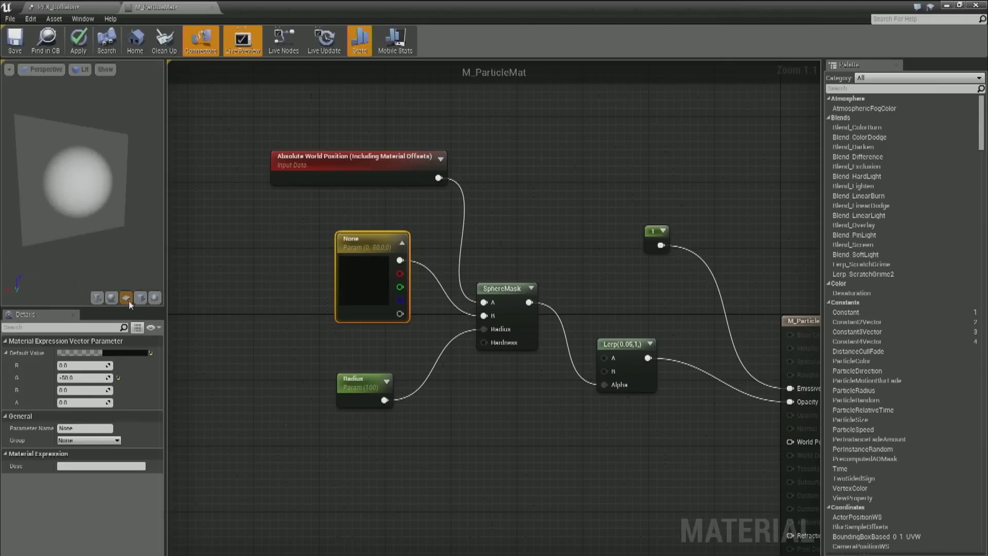
Set the vector parameter's default G to 0 and B to -50, and apply the material changes.
click(77, 378)
text(0)
click(74, 390)
text(50)
key(Return)
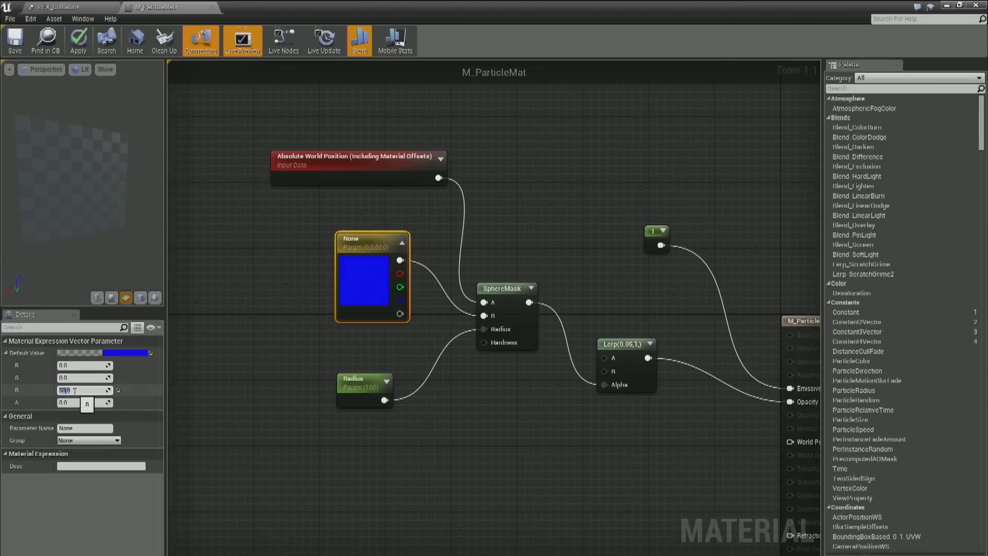
key(Home)
text(-)
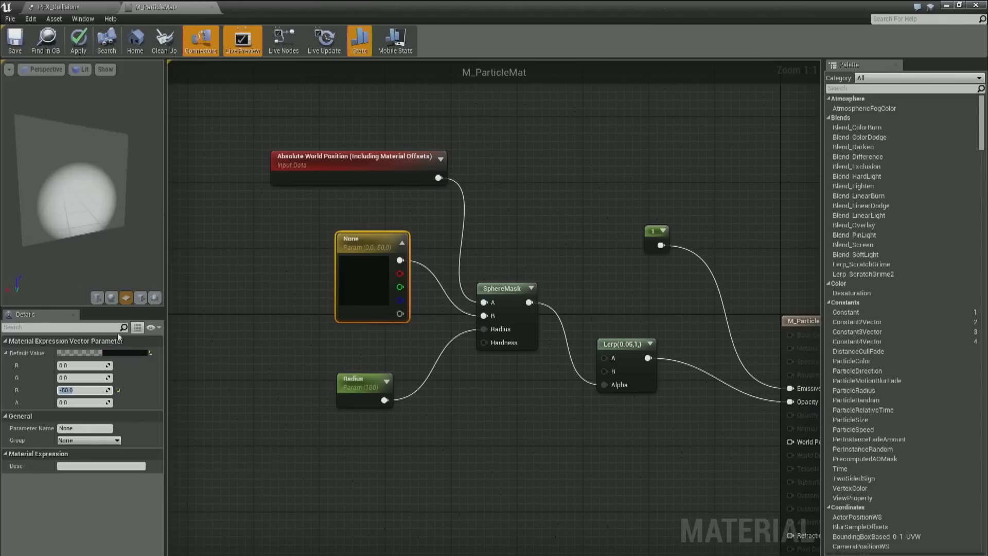
click(78, 43)
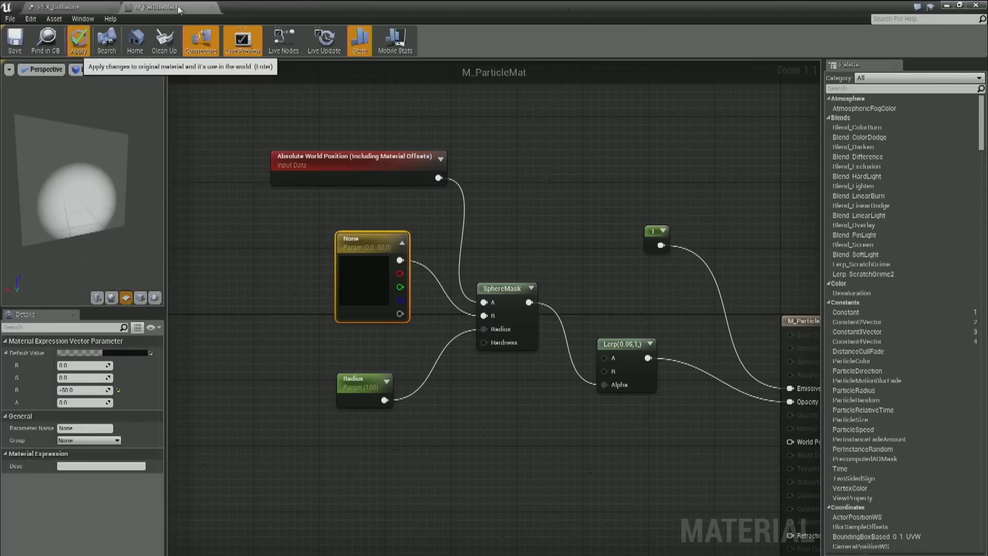
Move the material editor window aside to uncover the level viewport and select the top cube of the yellow stack.
click(99, 6)
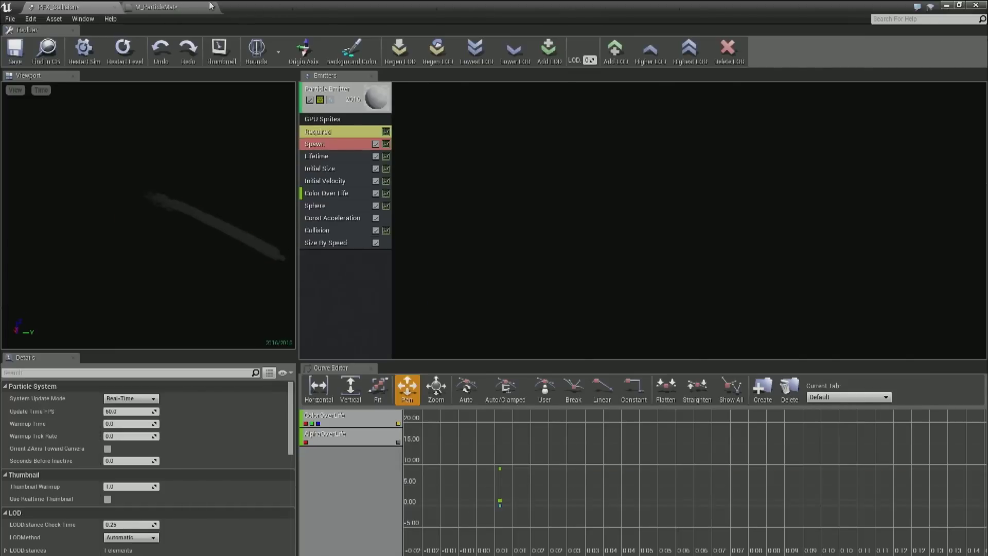
click(187, 4)
drag(281, 3, 705, 211)
right_drag(237, 216, 278, 196)
click(262, 270)
click(278, 211)
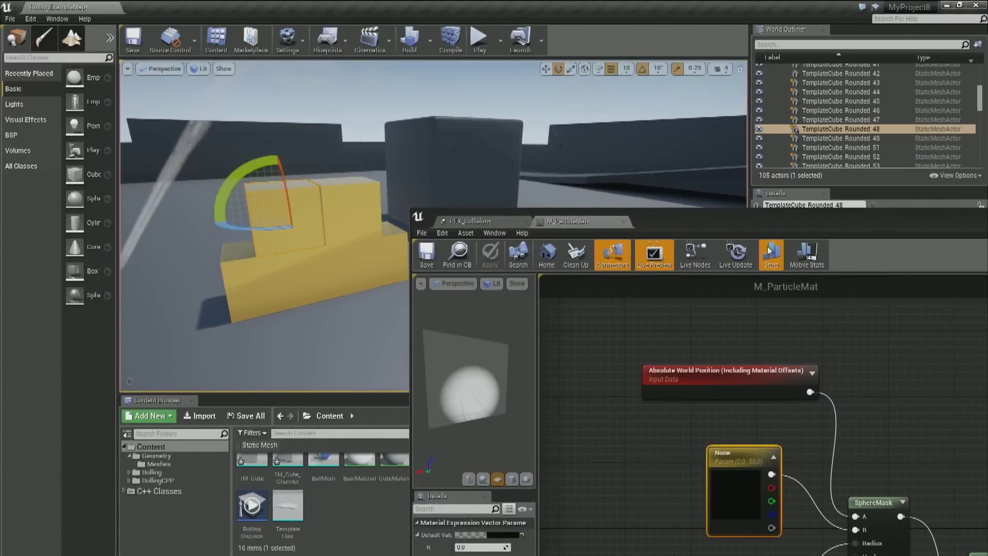
drag(771, 222, 540, 482)
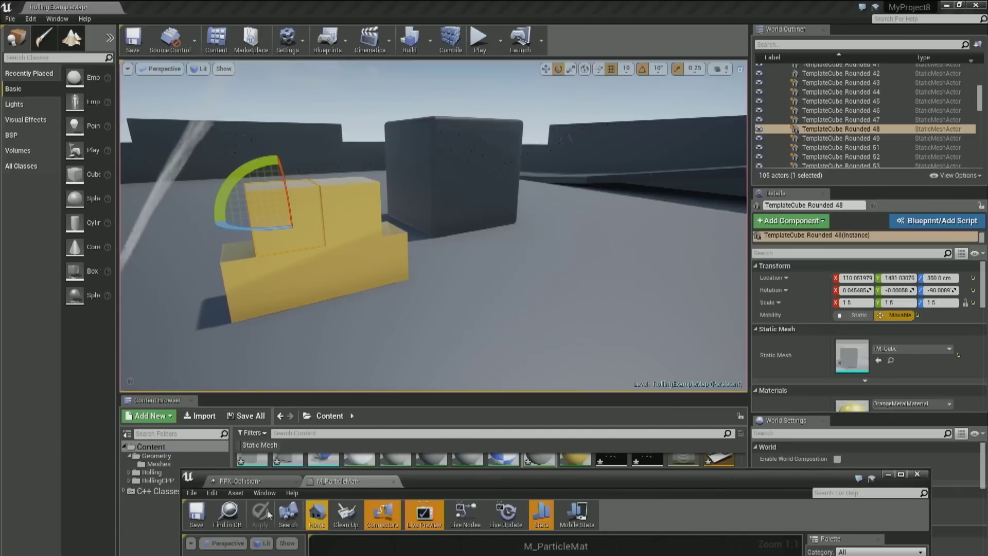
Assign M_ParticleMat to the selected cube and move the cube along Y, away from the stack, to about 871 cm.
scroll(824, 339, down, 2)
click(879, 379)
right_drag(518, 260, 571, 240)
key(space)
key(space)
drag(552, 162, 332, 244)
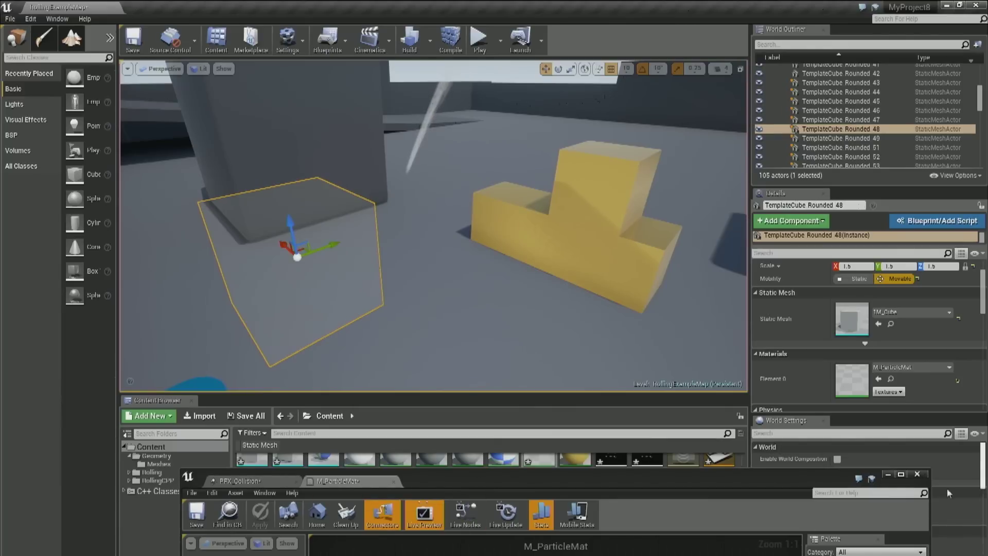
Close the material editor, create a material instance of M_ParticleMat and assign it to the selected cube.
click(924, 478)
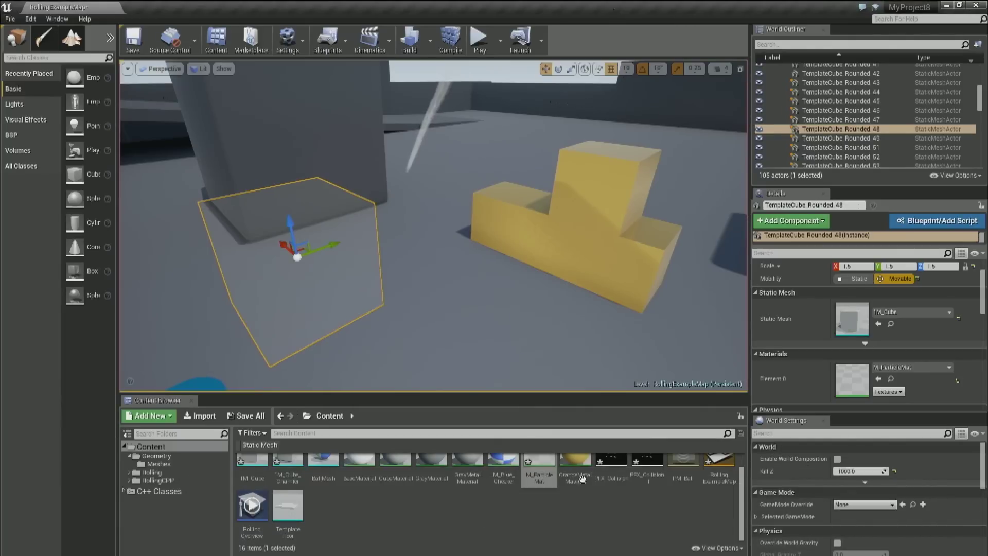
right_click(544, 479)
click(584, 268)
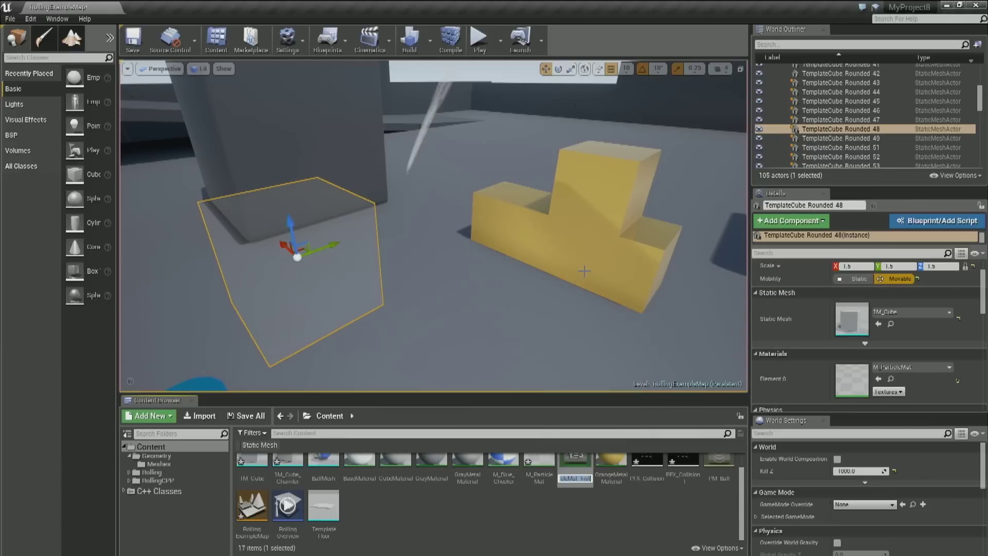
key(Return)
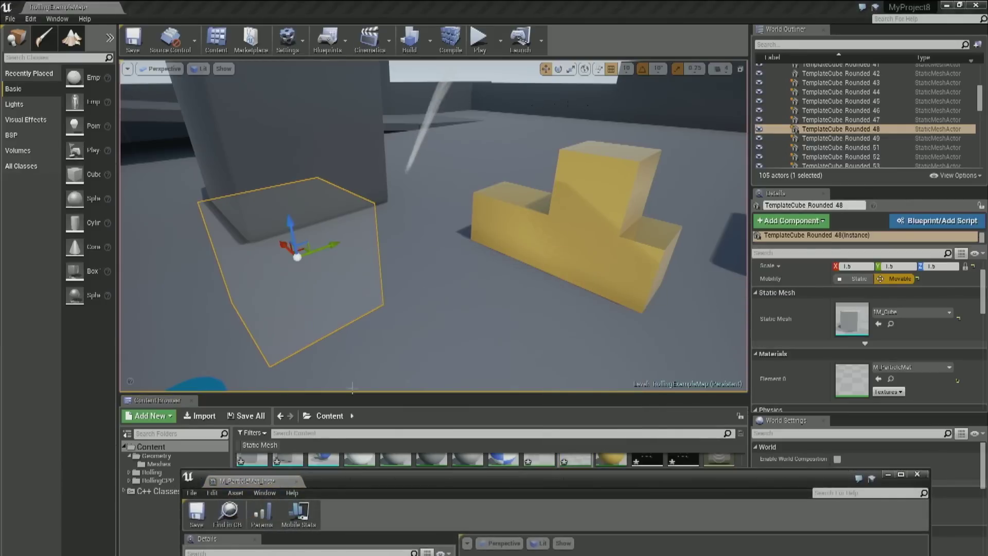
click(879, 379)
Reset the cube's rotation to 0 on all axes and set its location to X 0, Y 0, Z -50 cm.
drag(588, 312, 520, 350)
scroll(856, 290, up, 3)
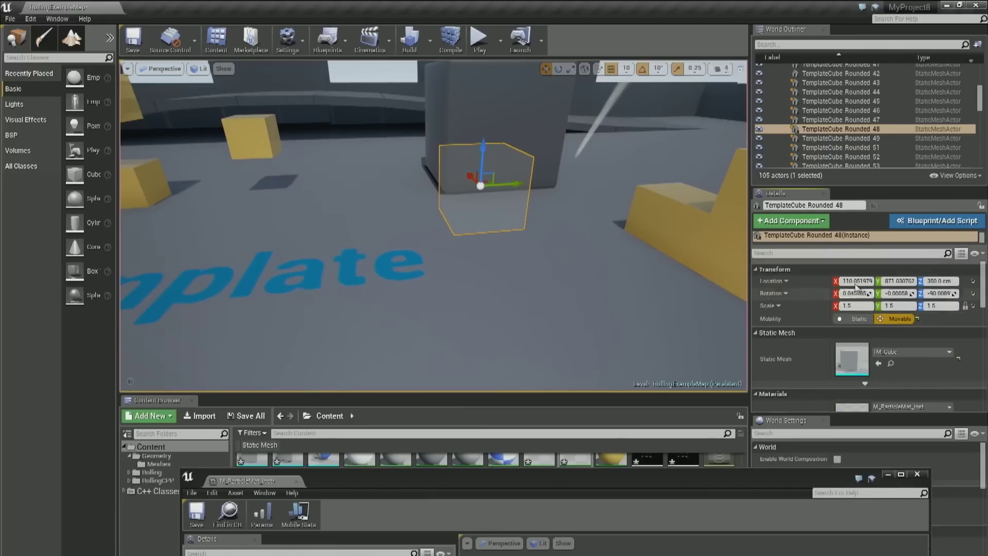
click(855, 289)
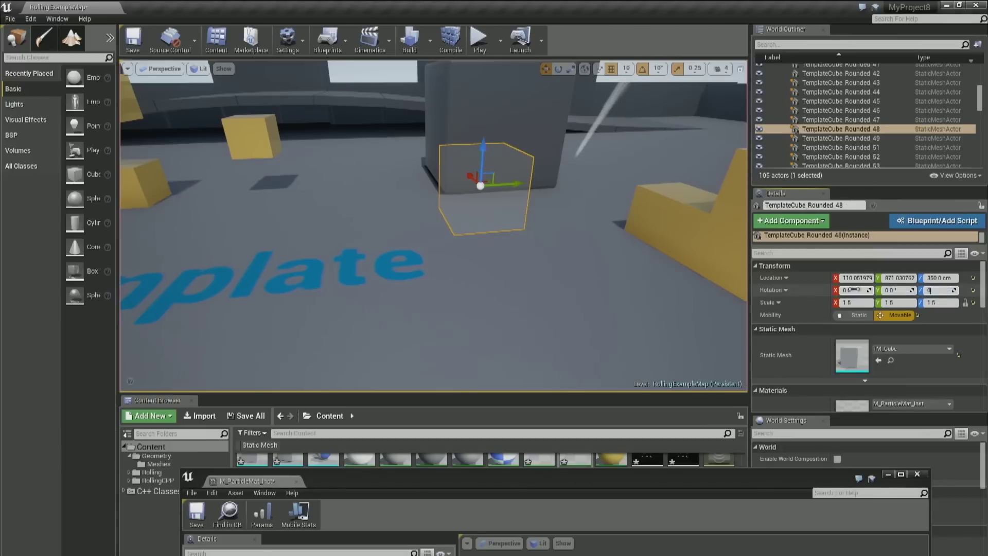
click(855, 278)
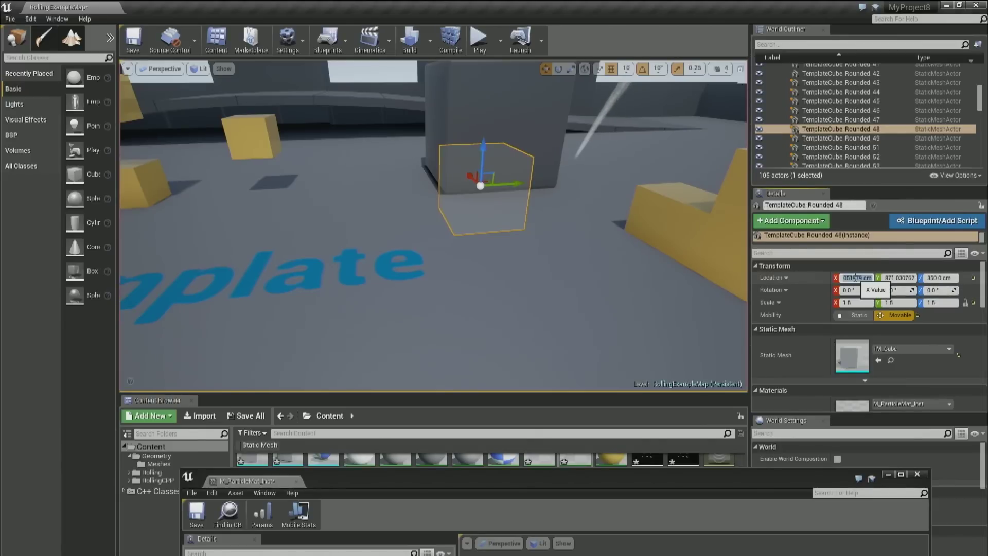
text(0)
key(Tab)
text(0)
key(Tab)
text(0)
key(Return)
Inspect the sphere mask on the cube's faces and raise the cube above the level floor.
right_drag(503, 202, 479, 203)
key(w)
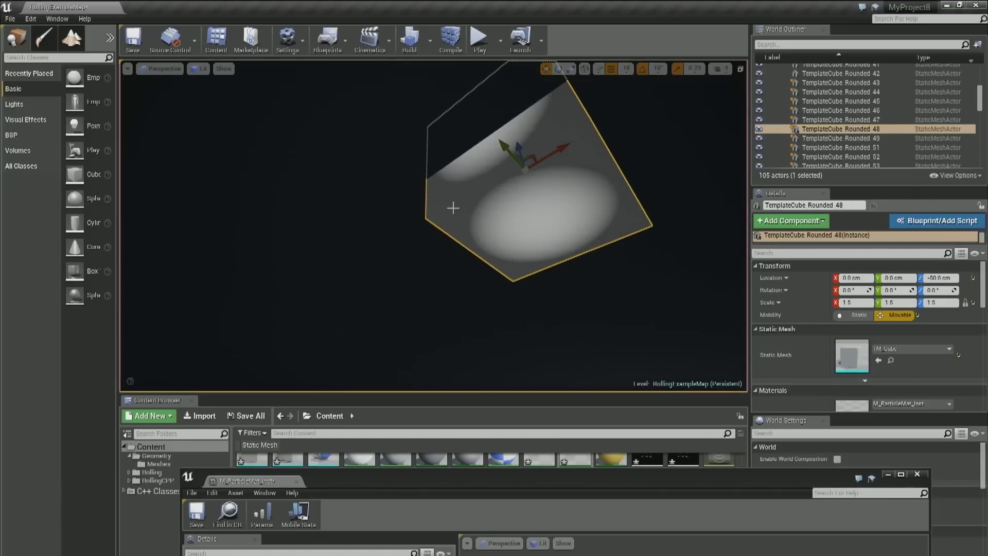
mouse_move(471, 220)
ctrl+mouse_down()
mouse_move(479, 219)
mouse_move(466, 217)
mouse_move(465, 203)
ctrl+mouse_up()
right_drag(466, 204, 466, 198)
scroll(458, 230, down, 5)
ctrl+drag(386, 230, 398, 251)
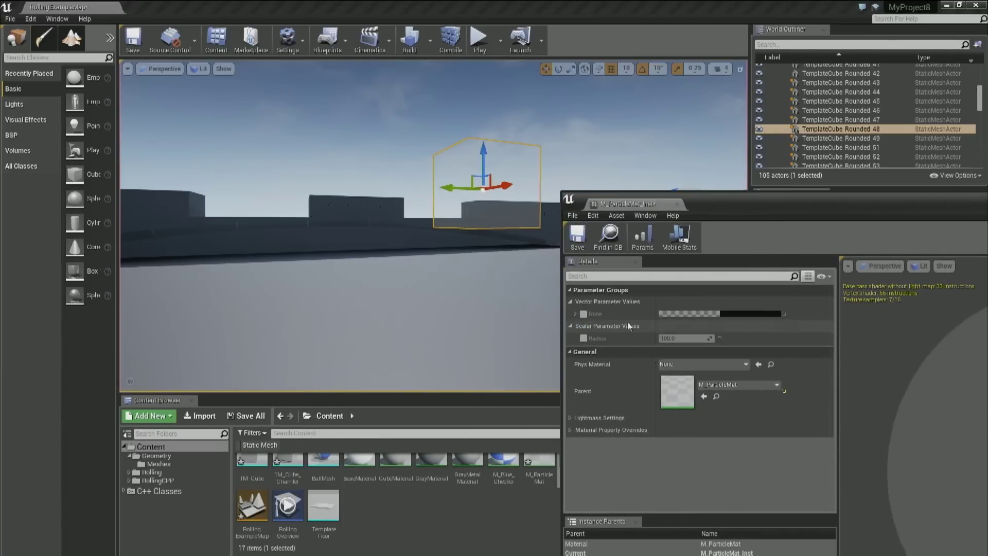
Override the vector parameter in the material instance and raise its B value until the mask sphere reaches the cube.
click(584, 314)
click(575, 314)
drag(690, 351, 720, 351)
right_drag(550, 352, 479, 350)
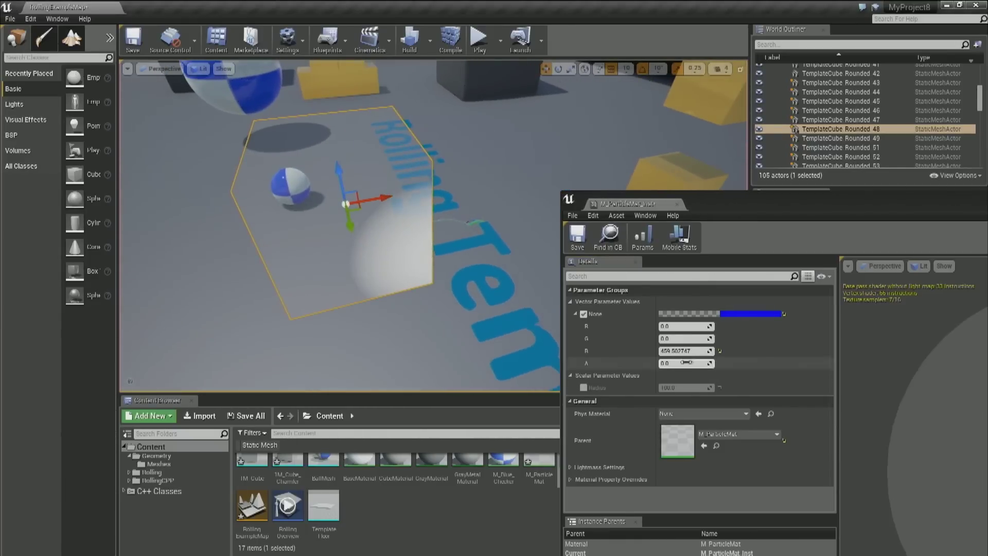
drag(687, 351, 705, 350)
right_drag(515, 334, 524, 299)
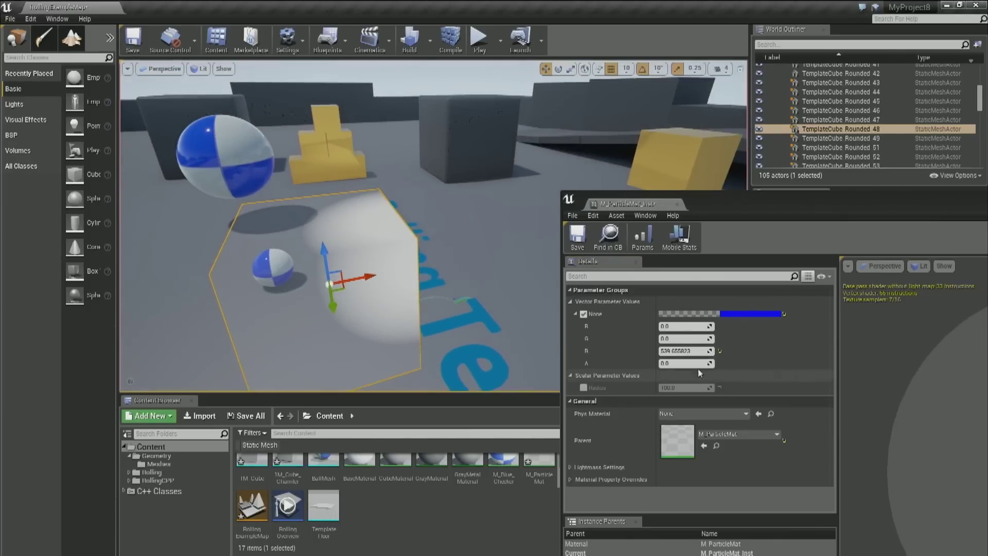
Shift the instance's vector parameter in R and G, and override Radius with a larger value.
mouse_move(692, 339)
mouse_down()
mouse_move(701, 339)
mouse_move(686, 339)
mouse_move(696, 338)
mouse_move(685, 327)
mouse_up()
click(584, 388)
drag(684, 388, 701, 388)
drag(696, 327, 702, 327)
Select the four stacked yellow cubes in the level and assign M_ParticleMat_Inst as their material.
drag(777, 204, 626, 433)
right_drag(433, 232, 578, 318)
click(427, 231)
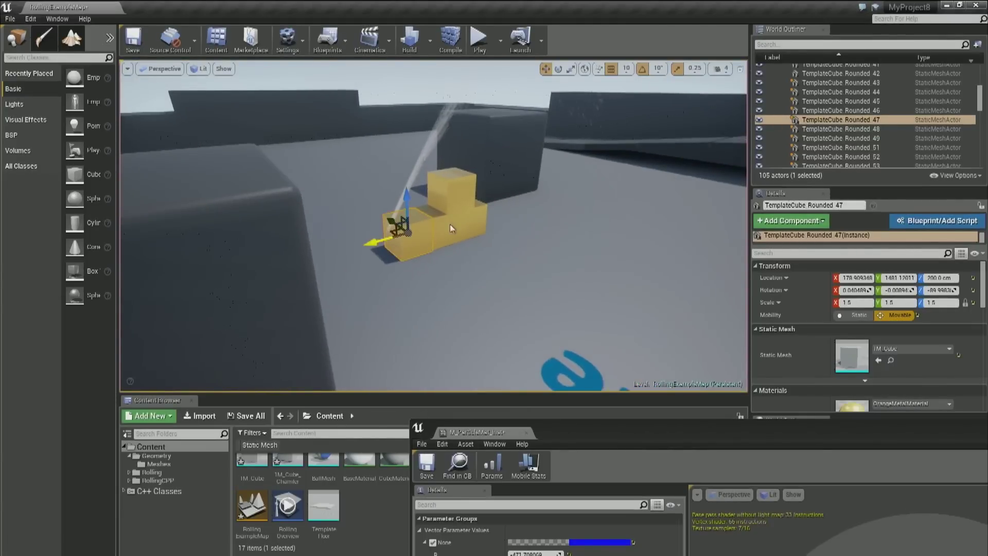
ctrl+click(453, 229)
ctrl+click(478, 223)
ctrl+click(463, 197)
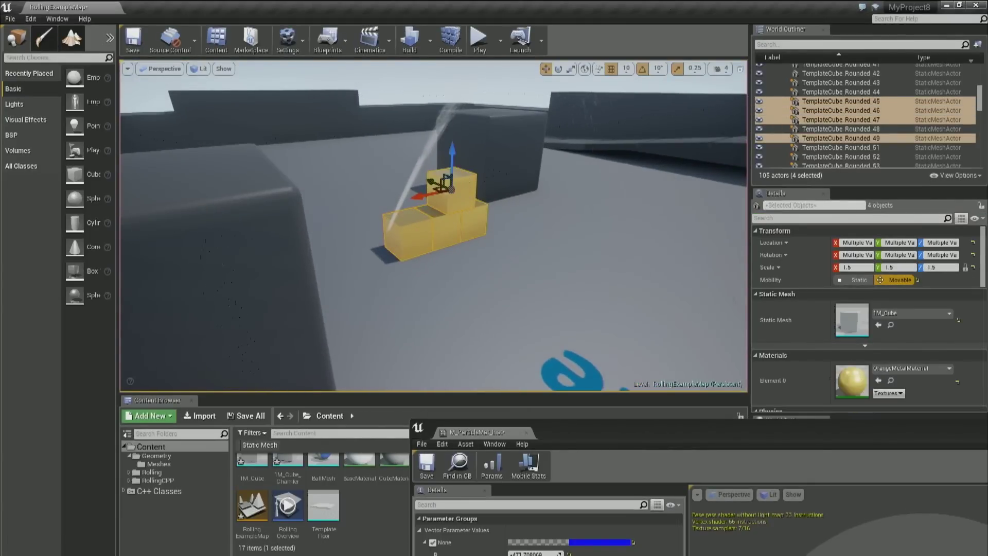
click(879, 381)
Move the four stacked cubes across the floor to beside the single masked cube near the template lettering.
right_drag(664, 312, 714, 316)
drag(252, 171, 583, 188)
drag(589, 142, 508, 135)
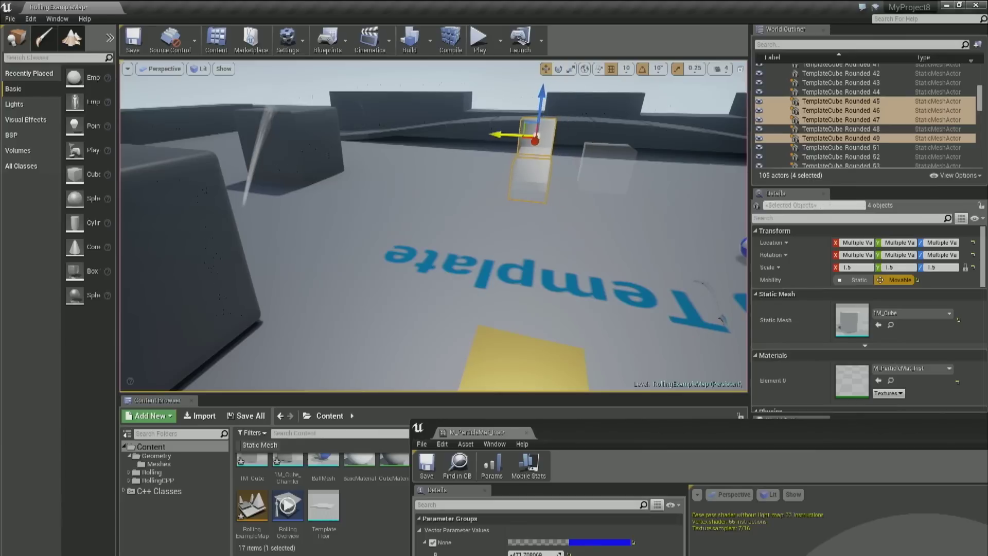
Select the single masked cube and move it against the stack, to X -130, Y 190, Z 340 cm.
mouse_move(392, 298)
right_down()
mouse_move(438, 299)
mouse_move(404, 297)
right_up()
click(392, 298)
click(392, 298)
drag(430, 287, 391, 268)
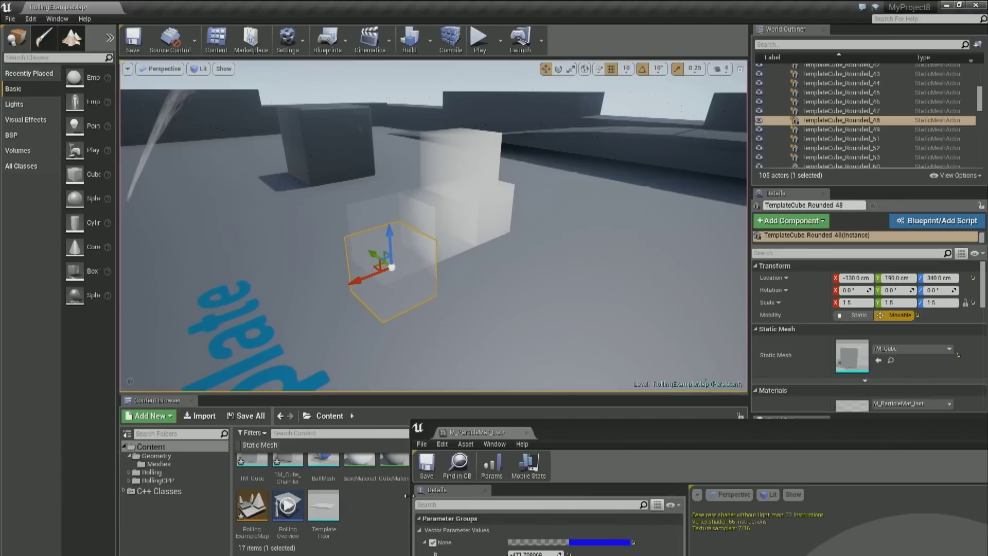
Raise the instance's vector parameter R to about -133 and inspect the mask across the cube stack.
drag(638, 429, 868, 206)
drag(775, 334, 829, 335)
right_drag(169, 113, 413, 203)
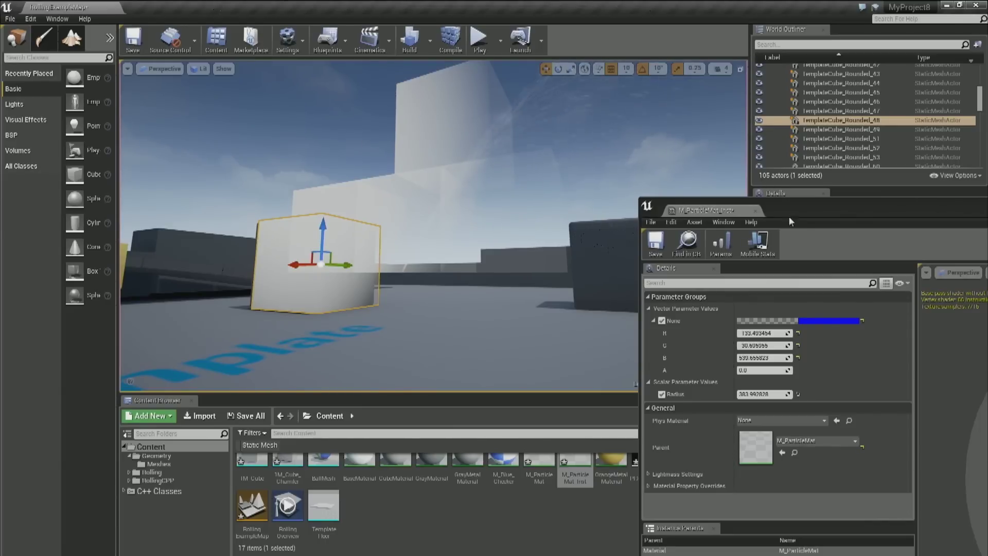
Open the parent material M_ParticleMat from the instance and set its blend mode to Opaque.
drag(906, 220, 585, 176)
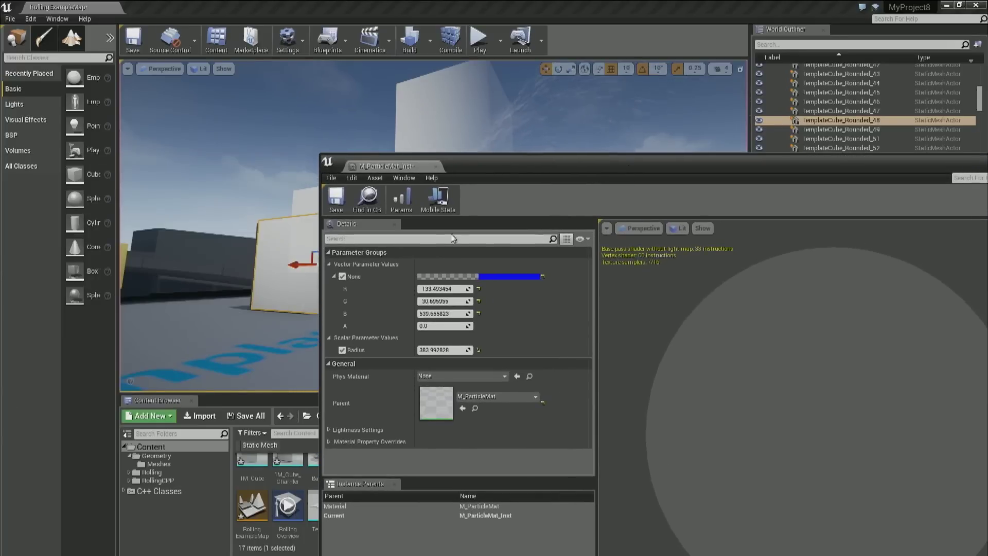
double_click(448, 505)
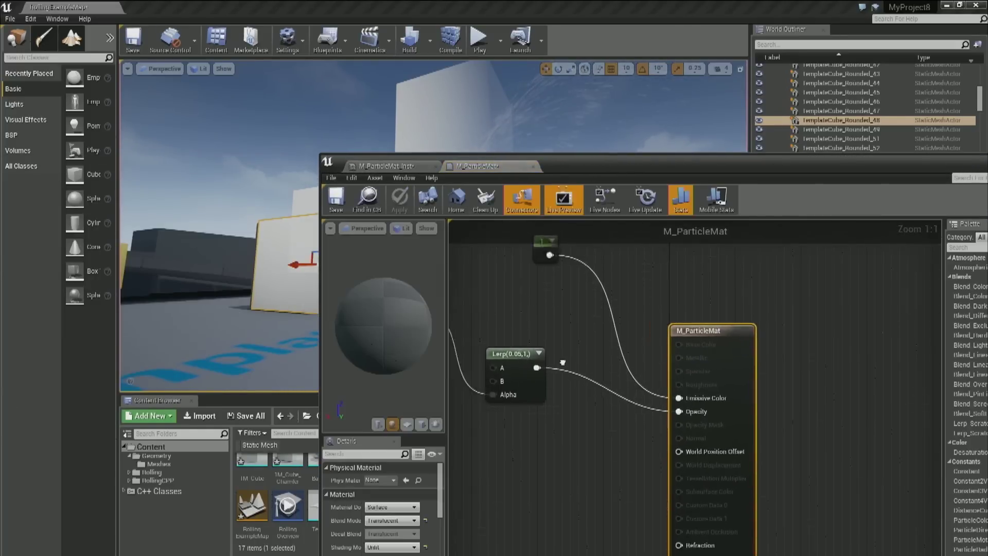
click(418, 520)
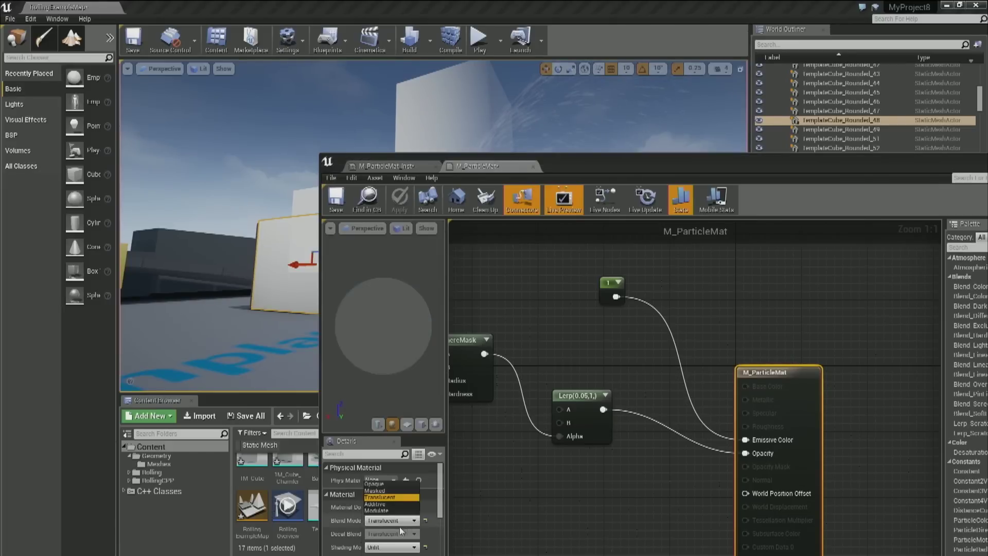
click(395, 488)
click(582, 331)
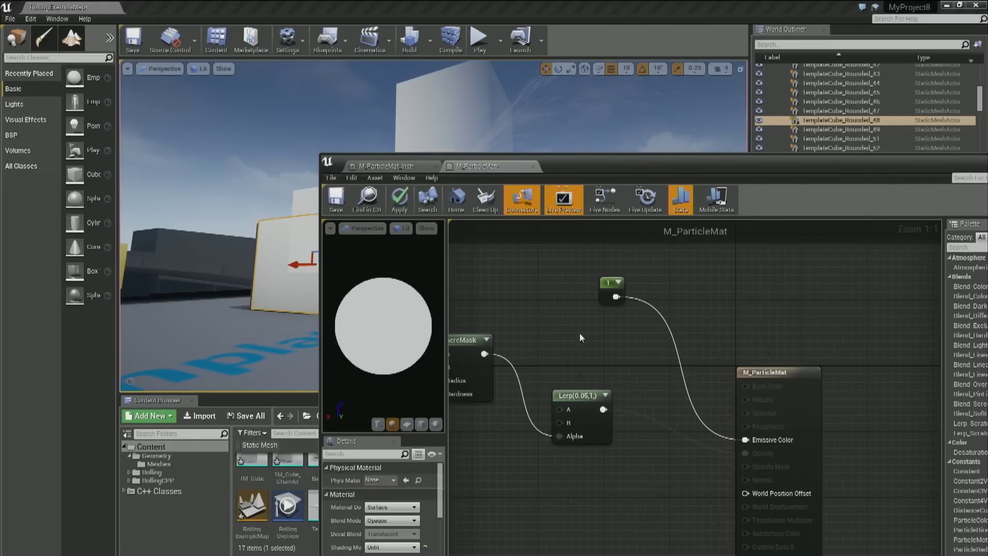
Add two Constant3Vector nodes near the Lerp and set the upper one to red (1, 0, 0).
click(529, 261)
click(532, 358)
click(548, 294)
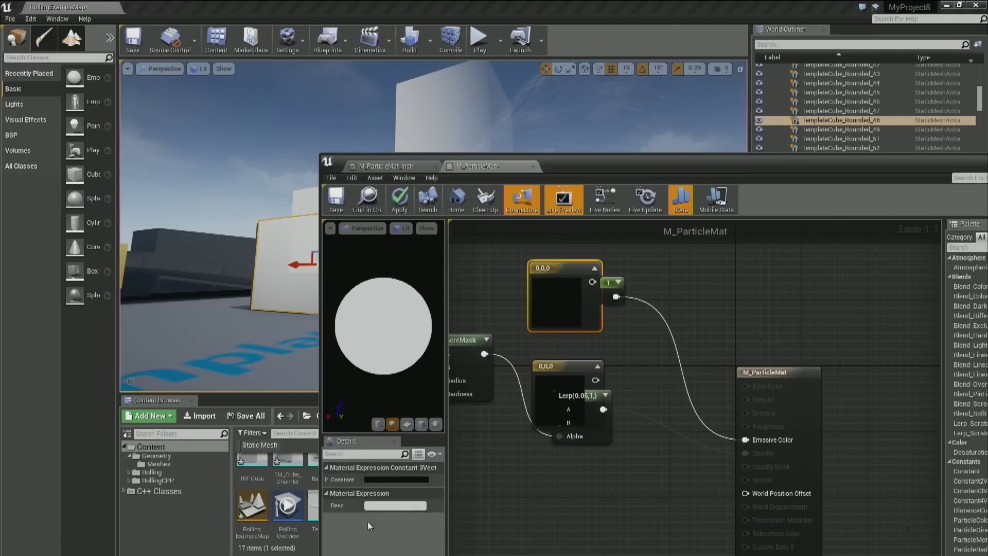
click(327, 480)
click(391, 492)
text(1)
key(Tab)
Set the lower Constant3Vector to blue (0, 0, 1).
click(546, 368)
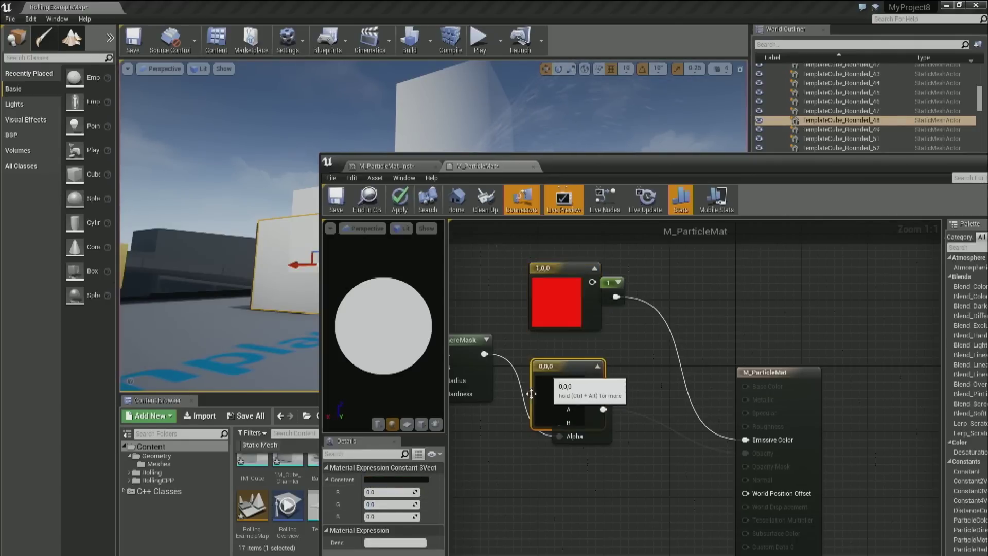
click(390, 517)
text(1)
click(389, 505)
Feed the red and blue constants into the Lerp's A and B, route the Lerp to Base Color, and disconnect Emissive Color.
drag(601, 387, 688, 297)
drag(668, 409, 818, 440)
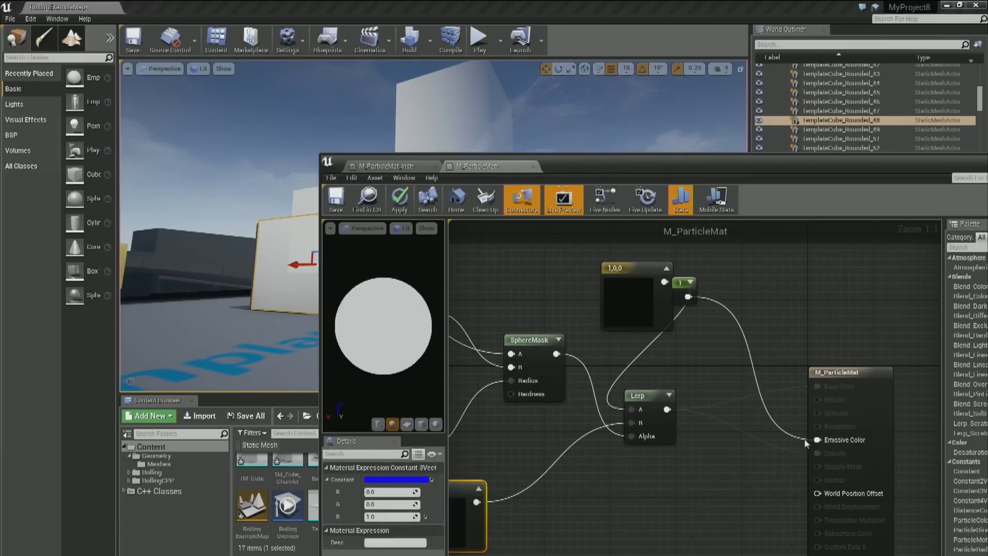
click(811, 445)
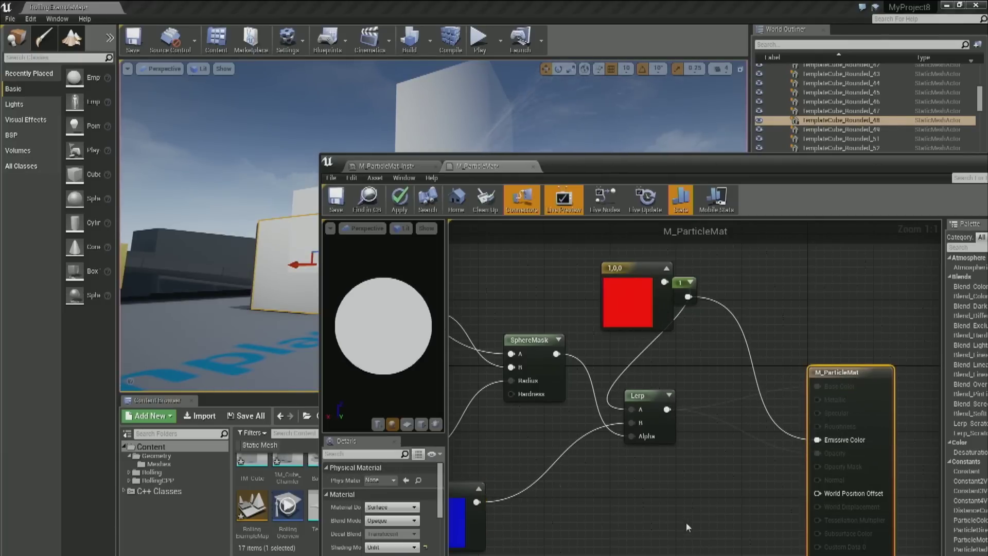
alt+click(818, 440)
click(748, 492)
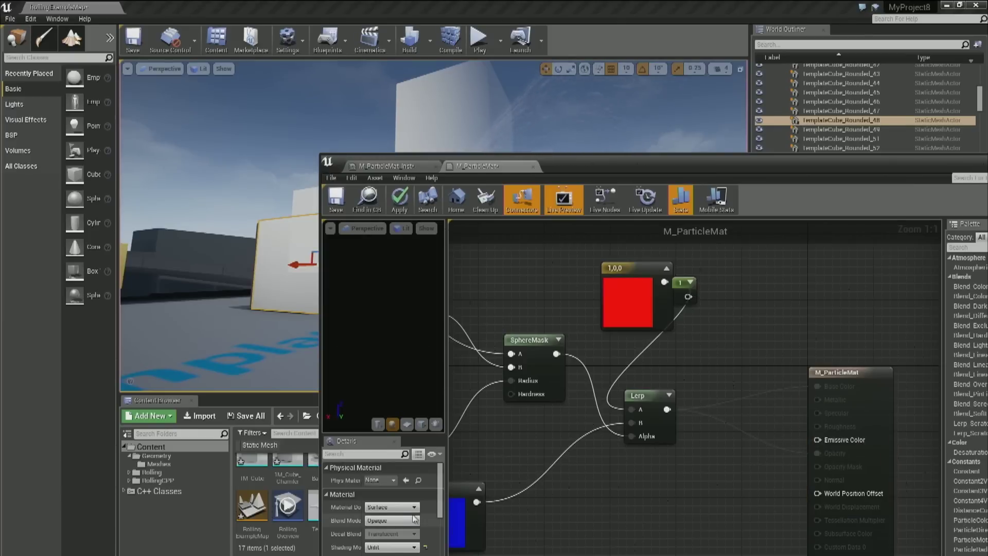
Set the material's shading model to Default Lit and apply the changes.
click(392, 547)
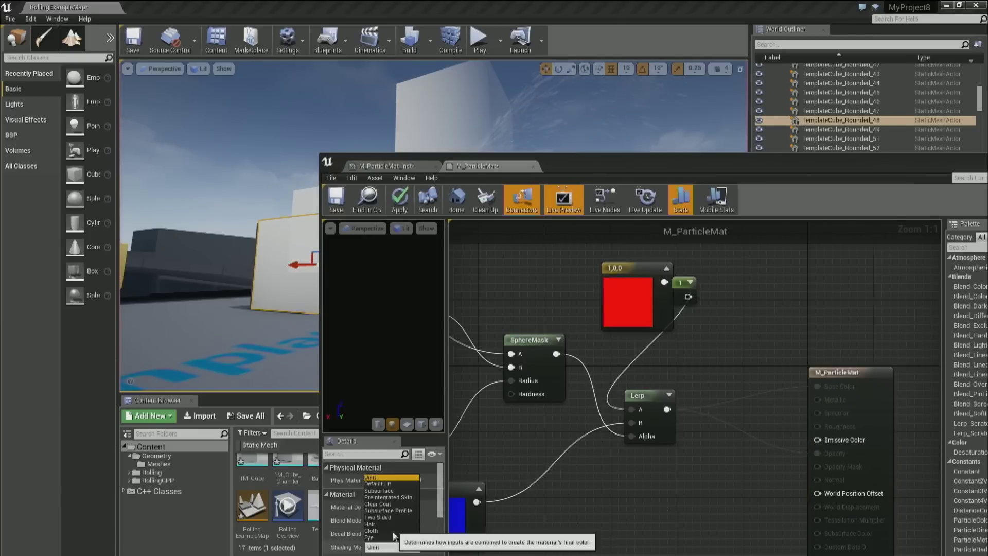
click(394, 484)
click(410, 204)
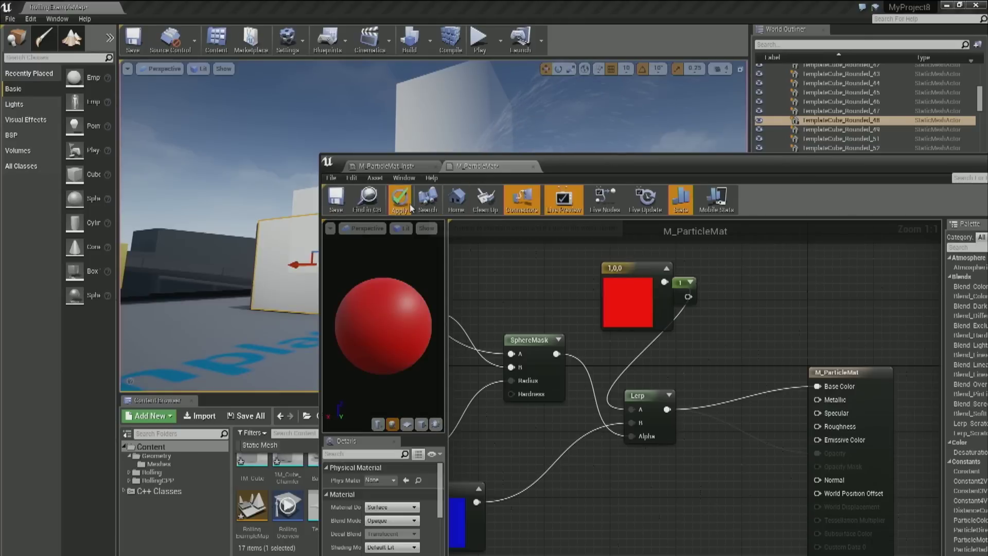
In the material instance, set Radius to about 167 and the vector parameter to about R -323, G 179, B 420, centring the mask on the cubes.
drag(582, 166, 527, 379)
right_drag(500, 297, 499, 296)
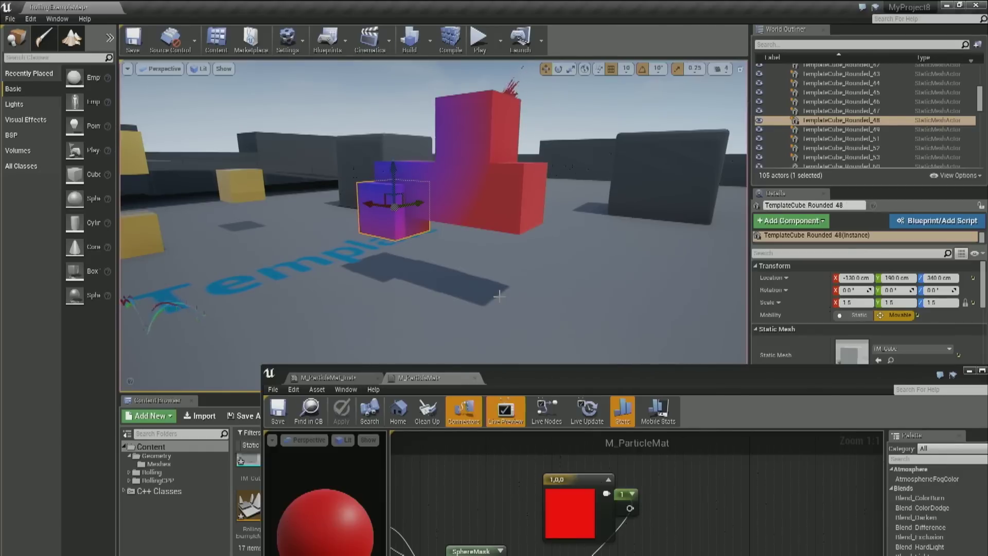
right_drag(499, 296, 500, 297)
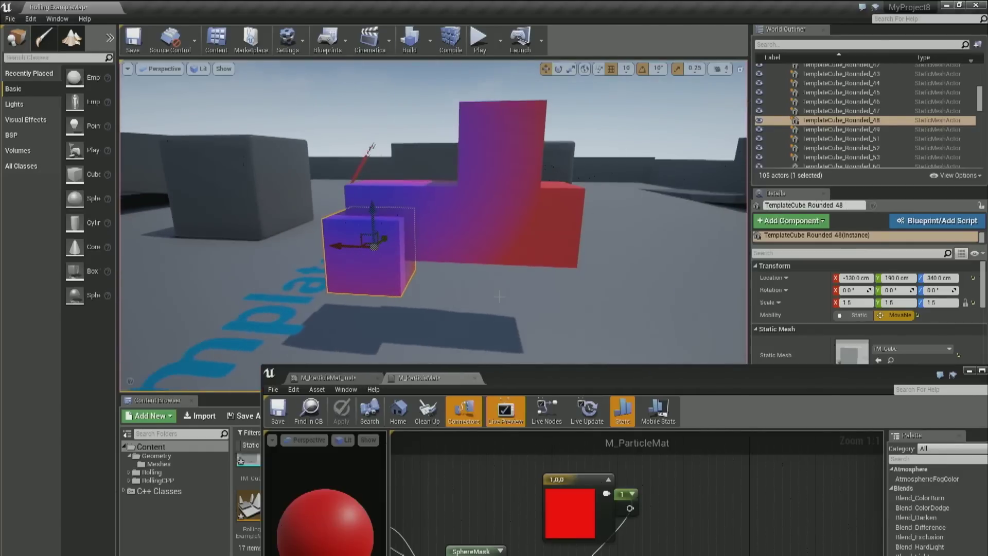
click(322, 380)
drag(514, 373, 802, 244)
mouse_move(666, 435)
mouse_down()
mouse_move(643, 435)
mouse_move(671, 433)
mouse_up()
drag(669, 396, 653, 372)
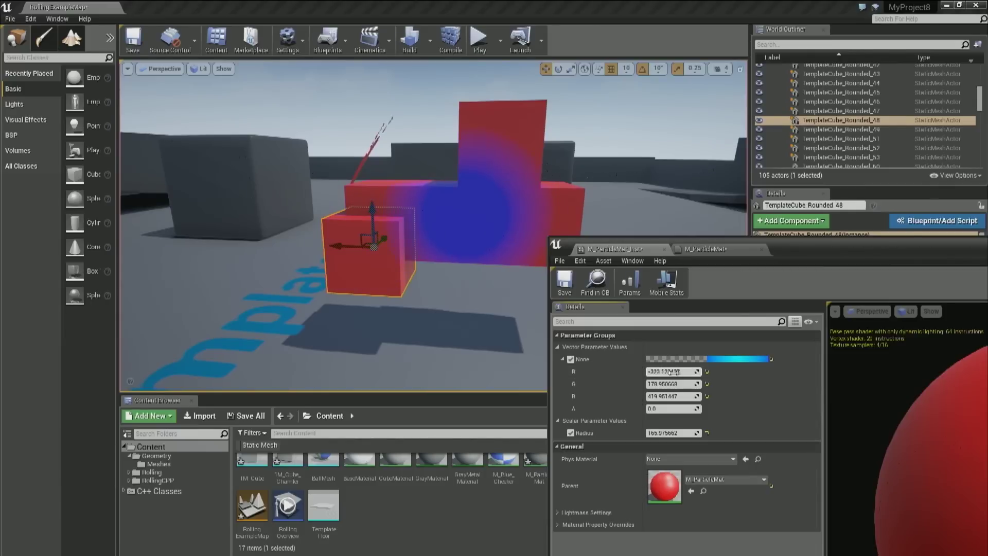